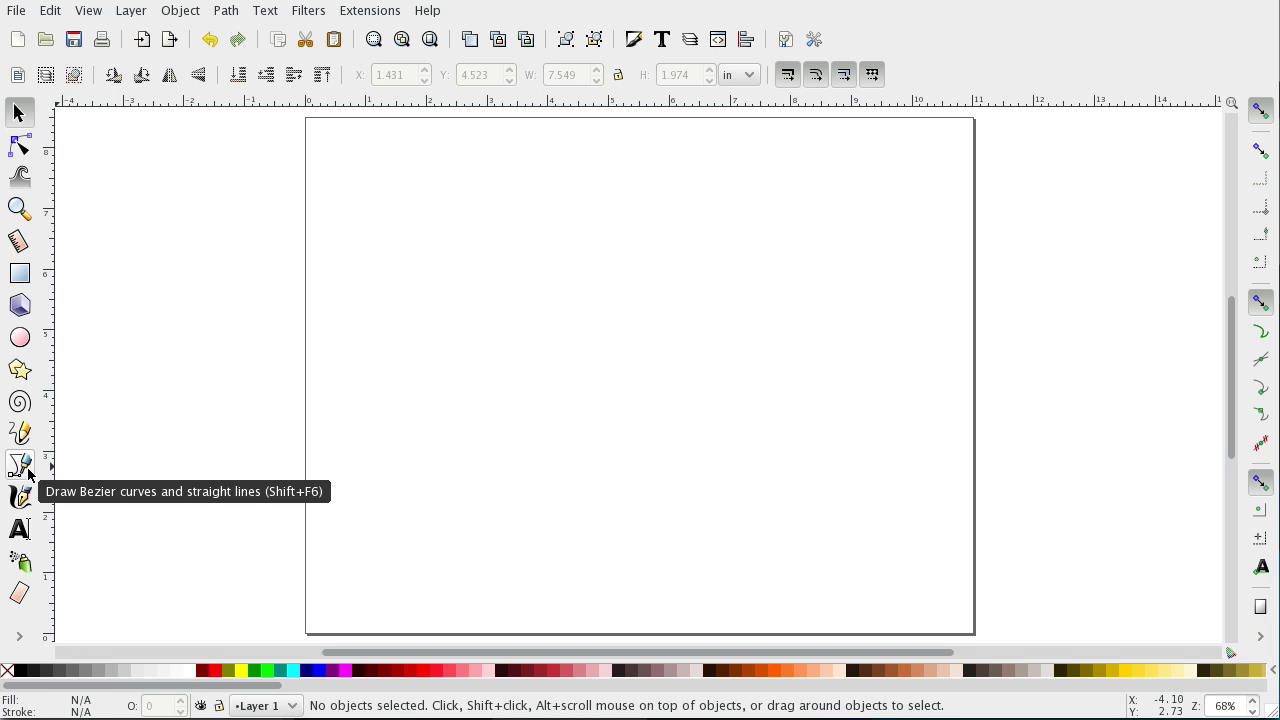
Draw a closed diamond from four straight Bezier segments, about 4.6 in wide and 4.7 in high, in the page's left half.
{"action": "left_click", "coordinate": [20, 464]}
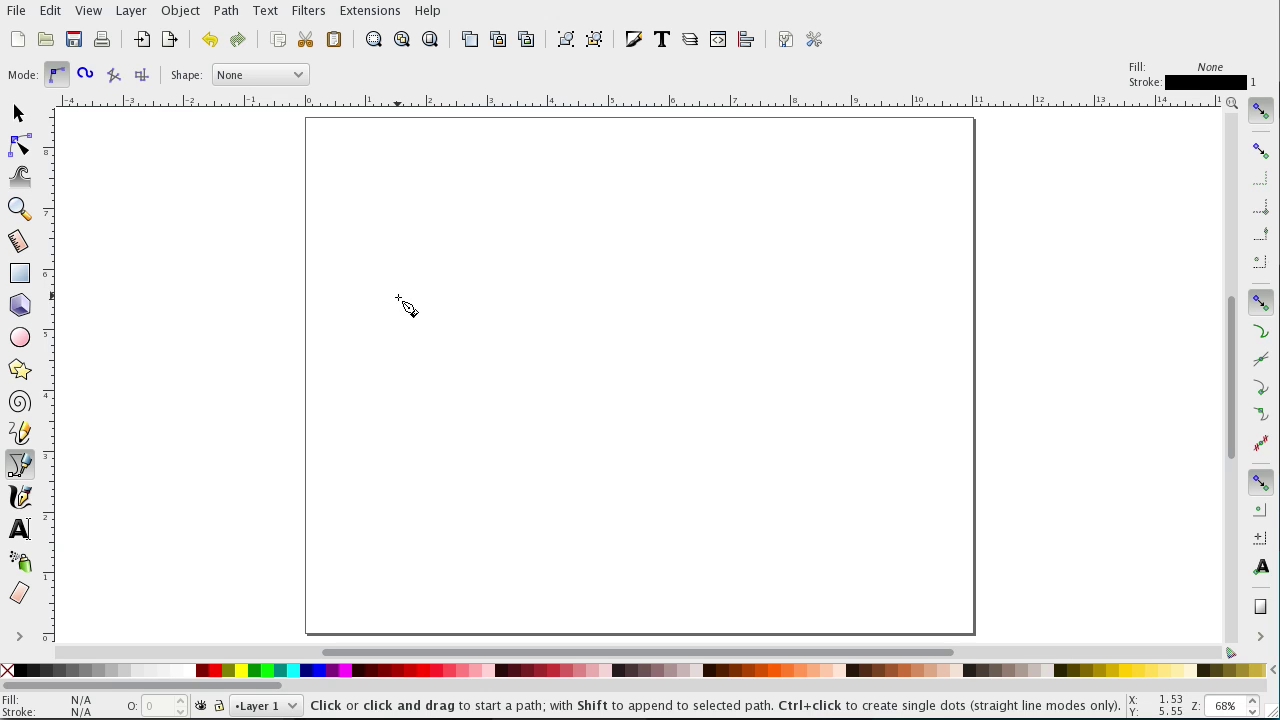
{"action": "left_click", "coordinate": [369, 368]}
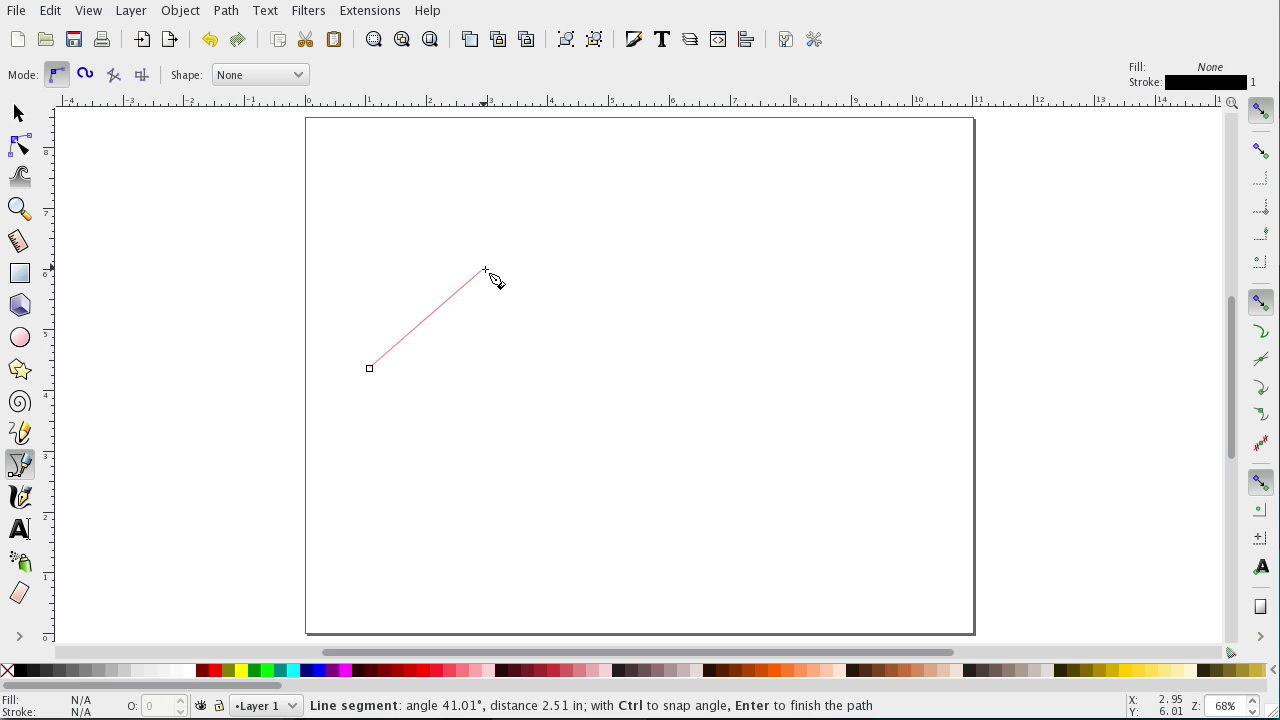
{"action": "left_click", "coordinate": [495, 243]}
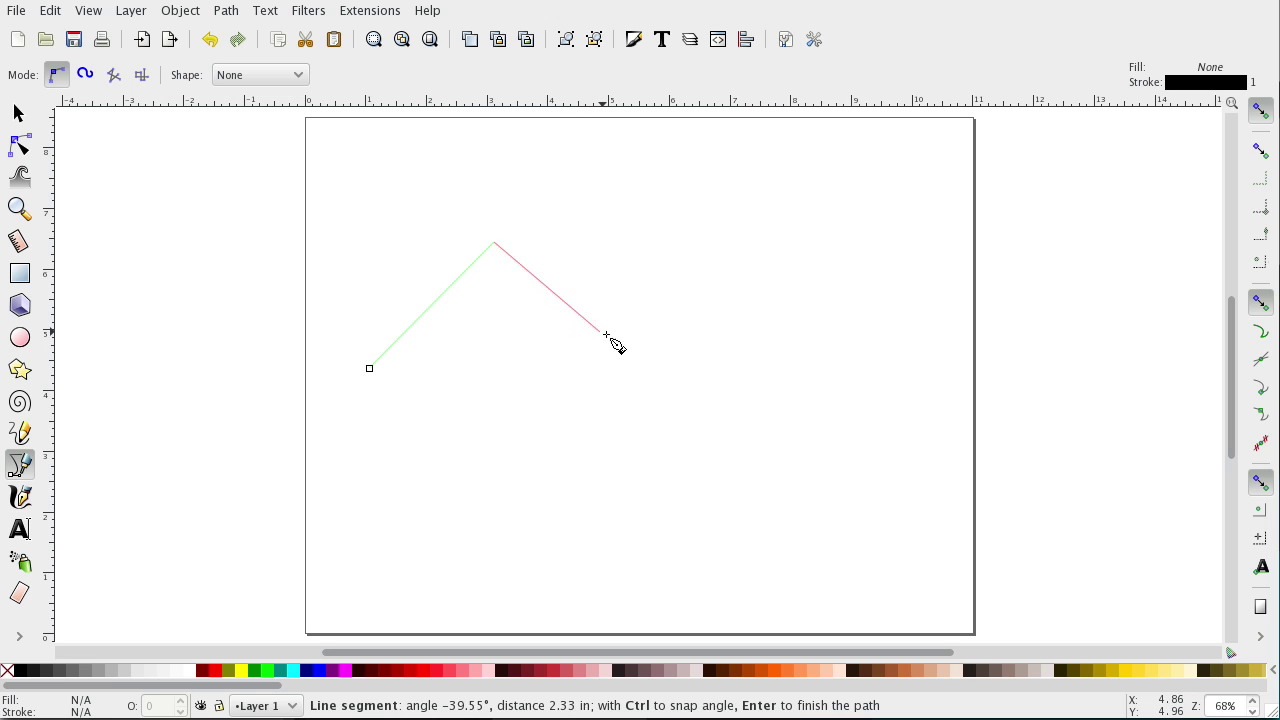
{"action": "left_click", "coordinate": [647, 368]}
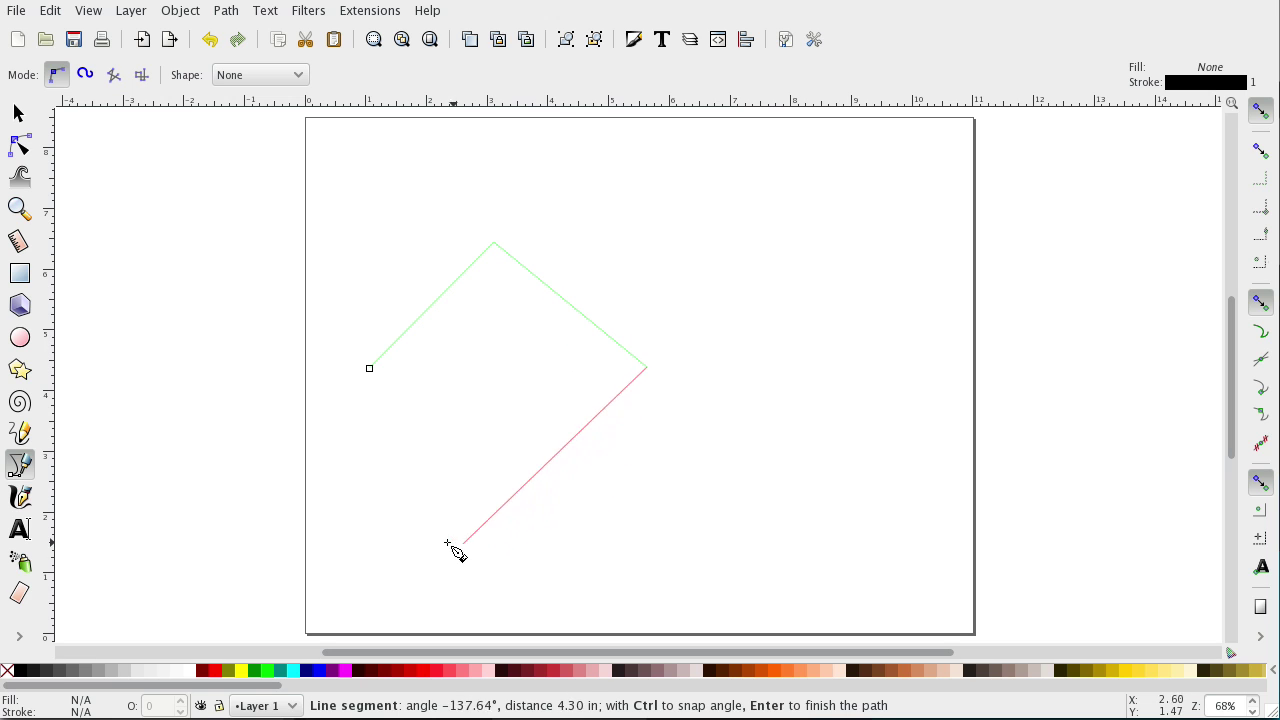
{"action": "left_click", "coordinate": [497, 528]}
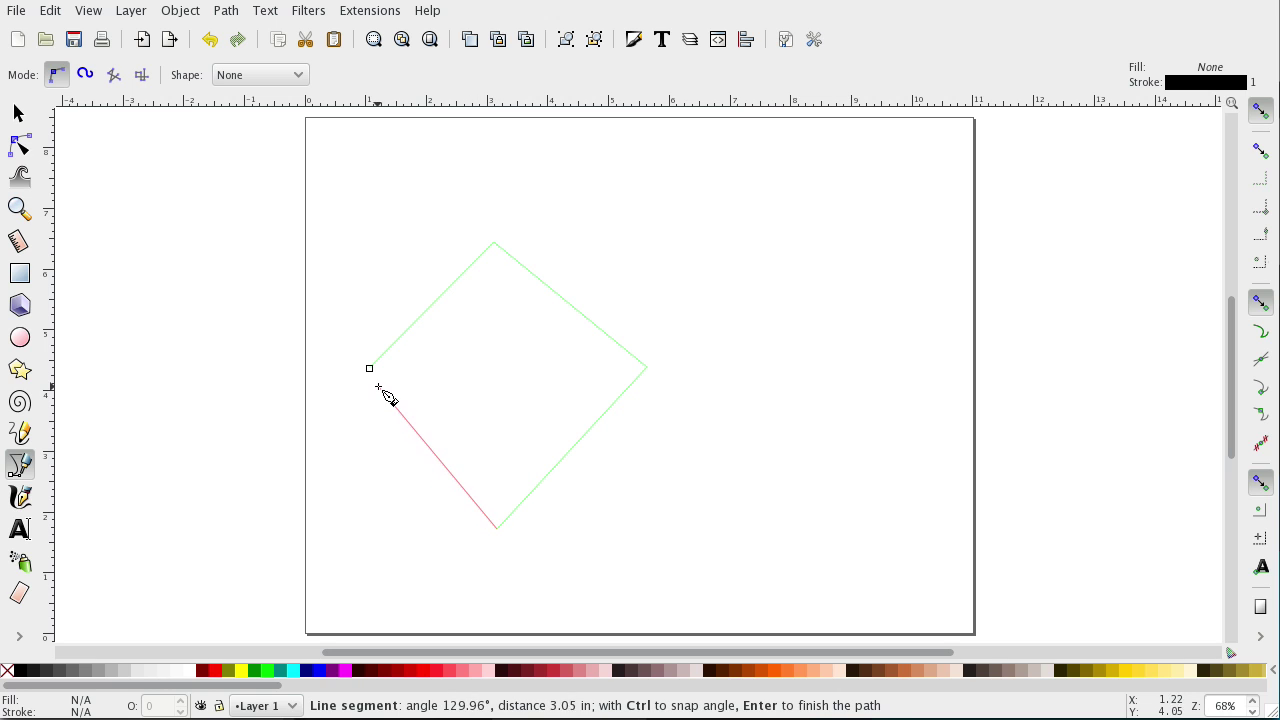
{"action": "left_click", "coordinate": [370, 370]}
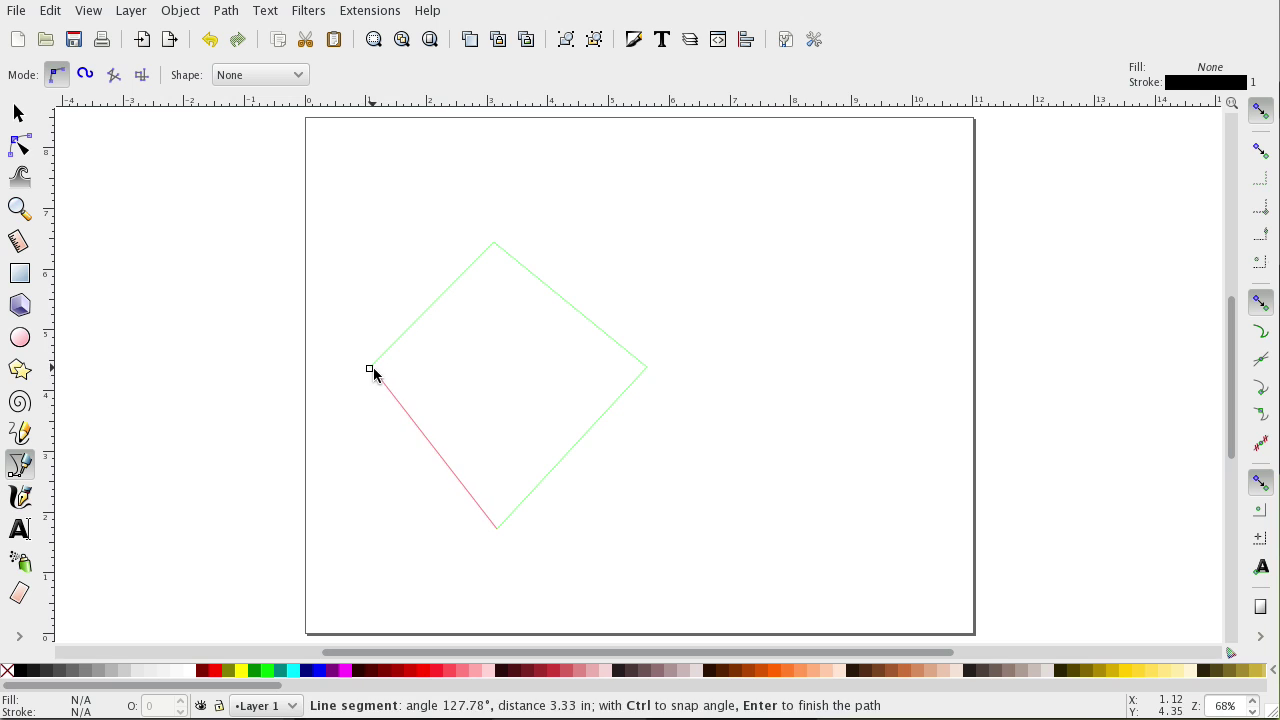
{"action": "left_click", "coordinate": [370, 370]}
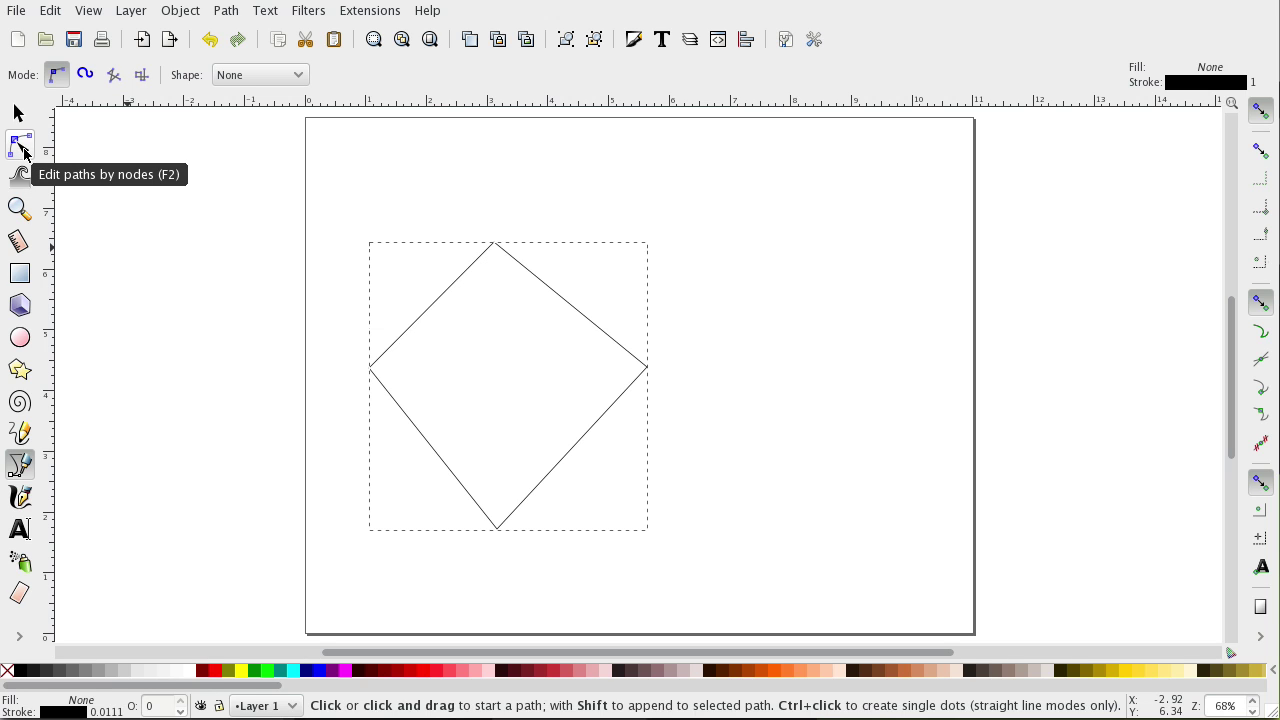
Show the diamond's four corner nodes up close, and delete the whole diamond path.
{"action": "left_click", "coordinate": [22, 148]}
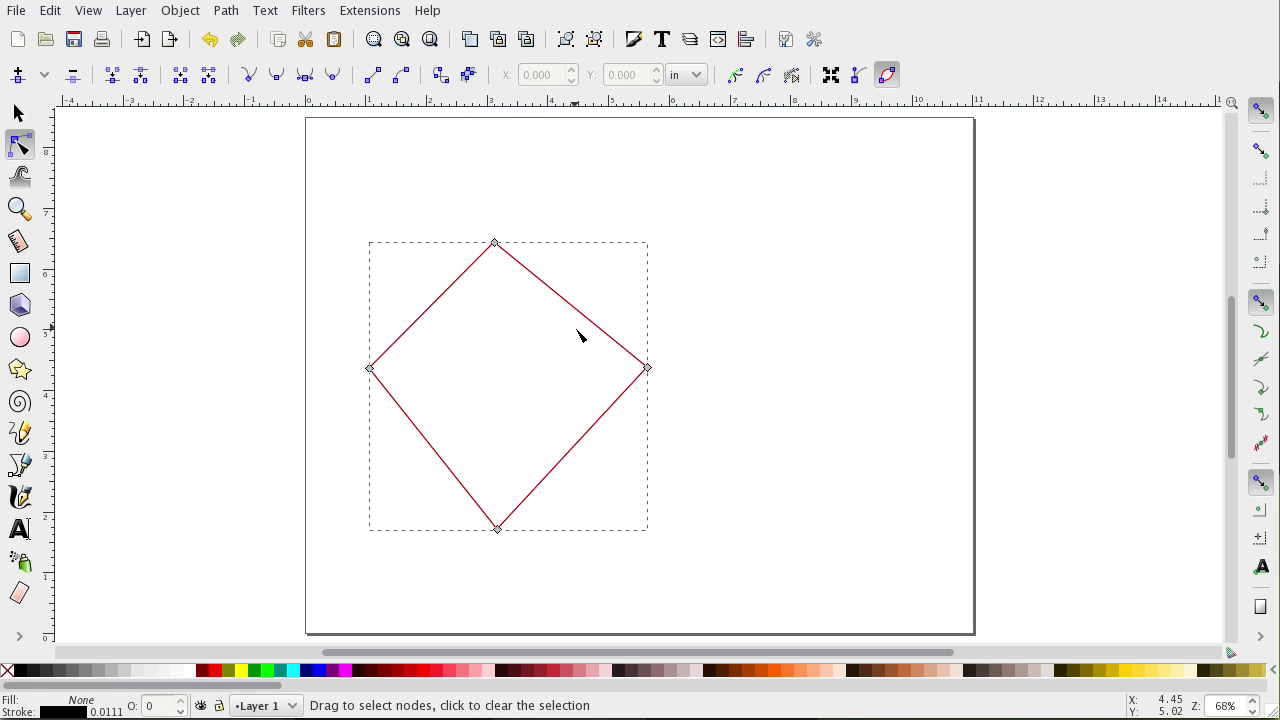
{"action": "key", "text": "plus"}
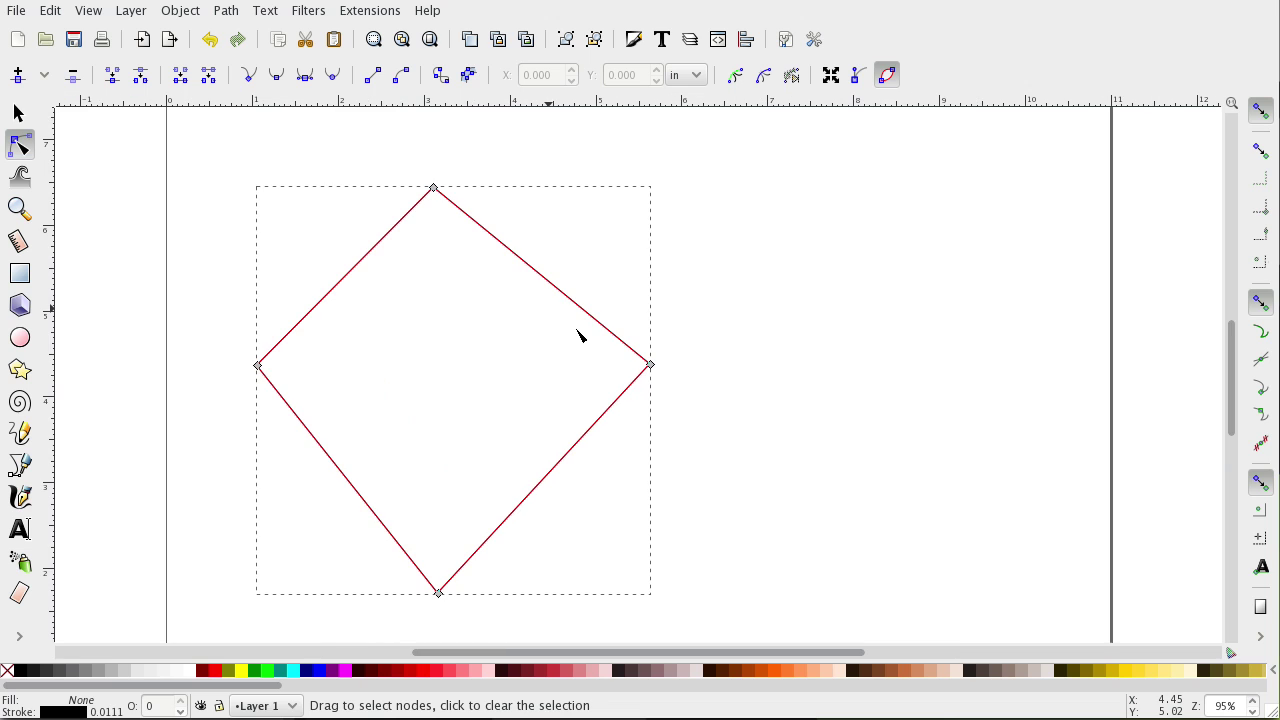
{"action": "key", "text": "plus"}
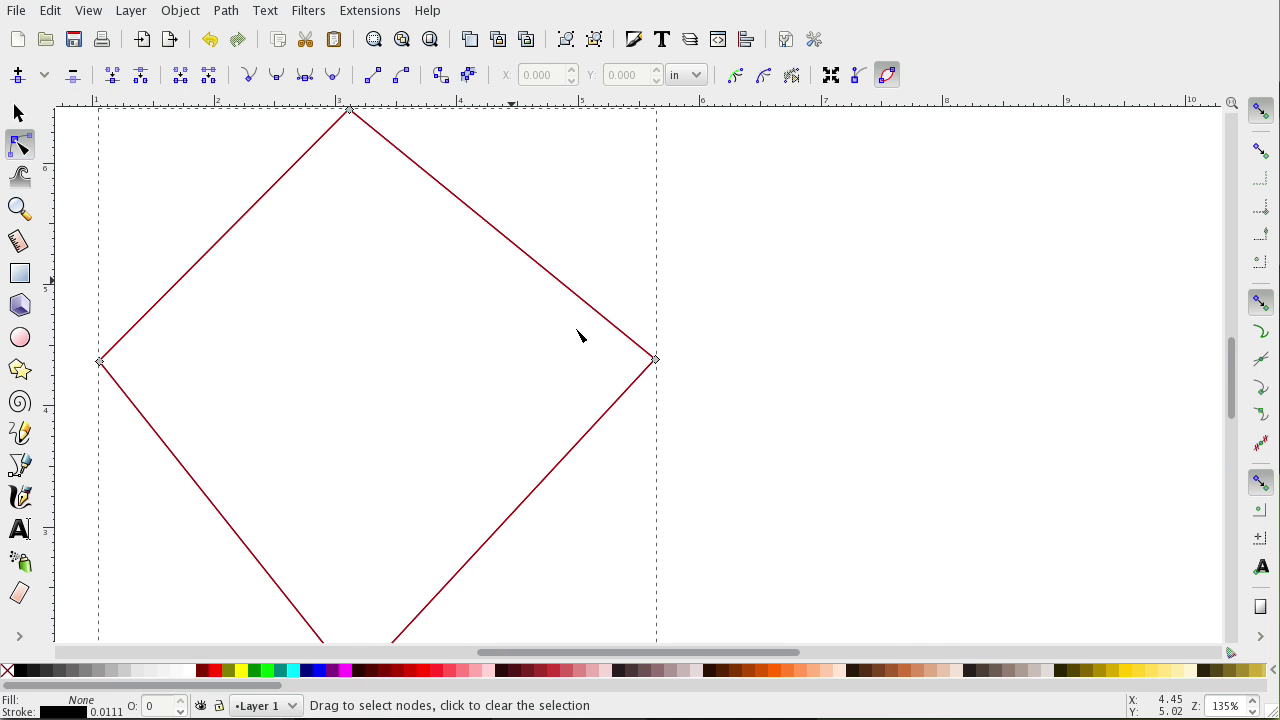
{"action": "mouse_move", "coordinate": [1231, 391]}
{"action": "left_mouse_down"}
{"action": "mouse_move", "coordinate": [1233, 403]}
{"action": "mouse_move", "coordinate": [1231, 386]}
{"action": "left_mouse_up"}
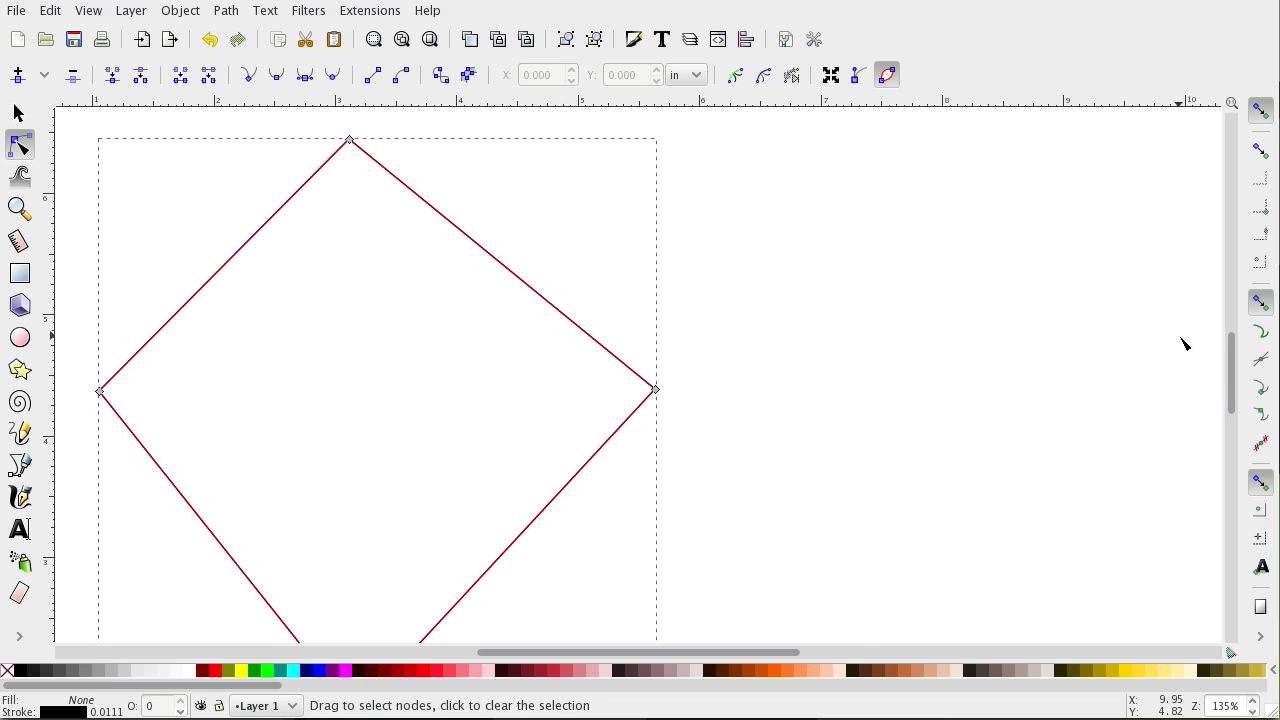
{"action": "key", "text": "minus"}
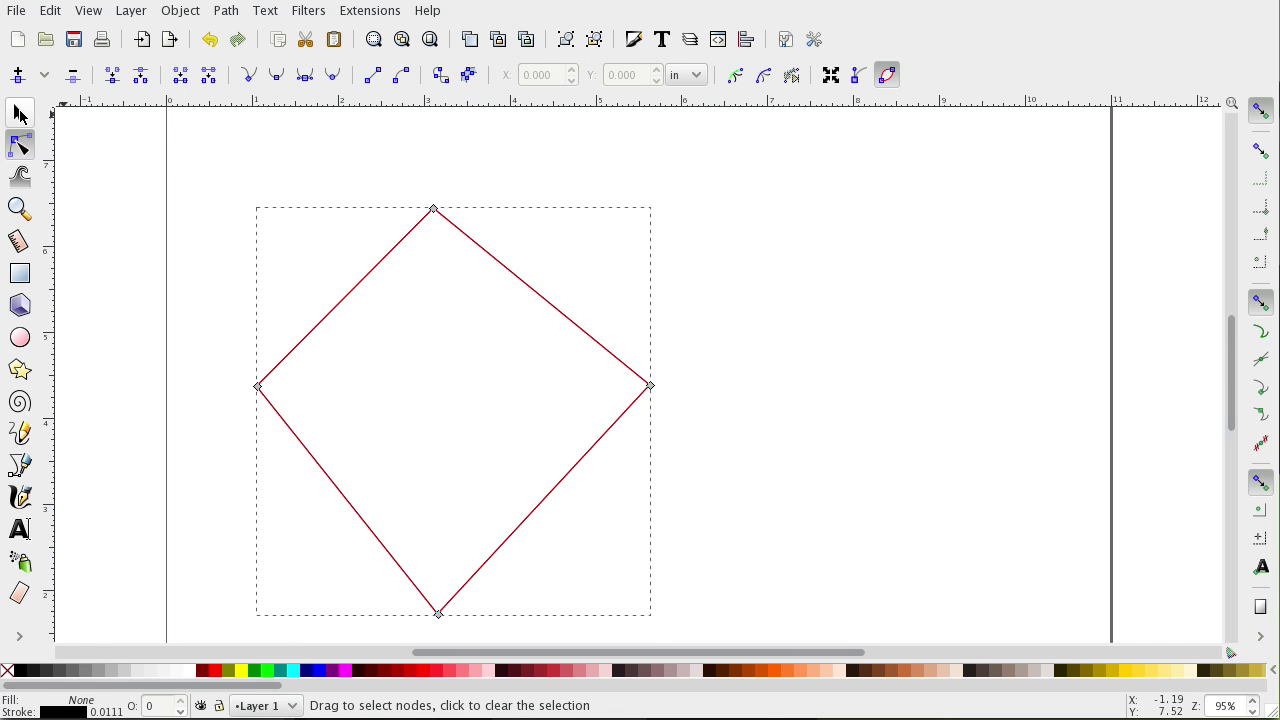
{"action": "left_click", "coordinate": [20, 115]}
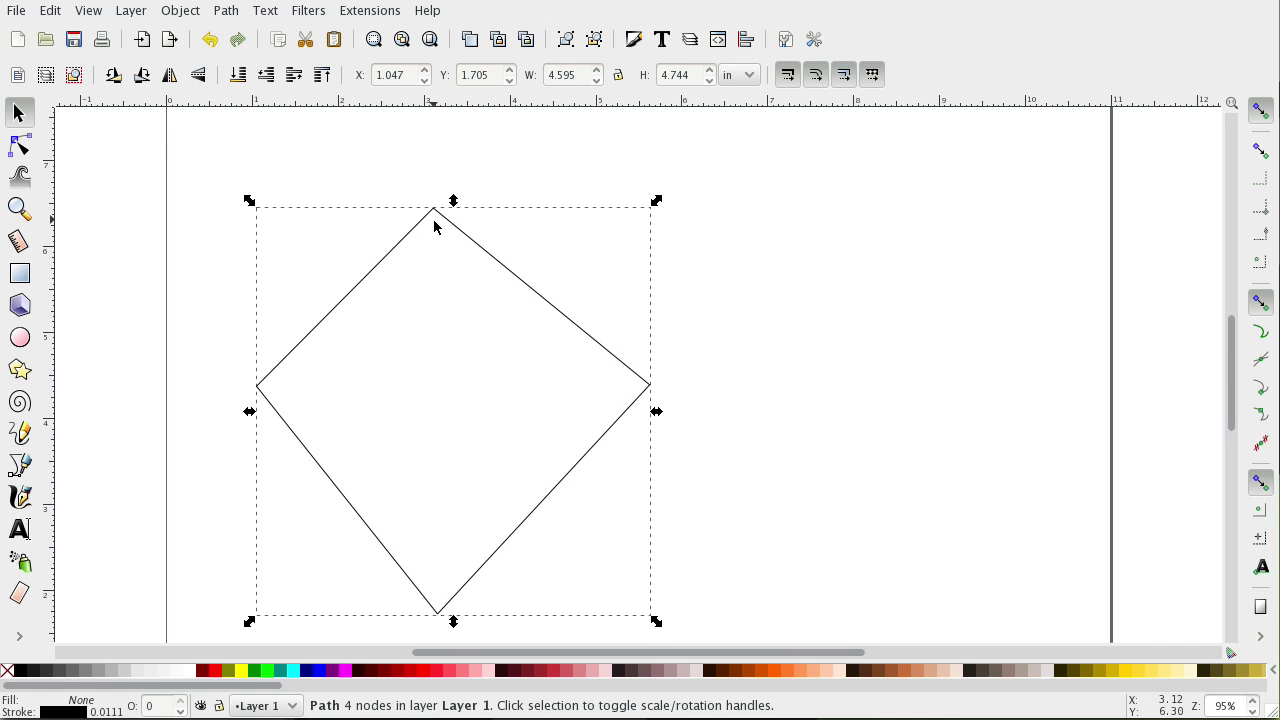
{"action": "key", "text": "Delete"}
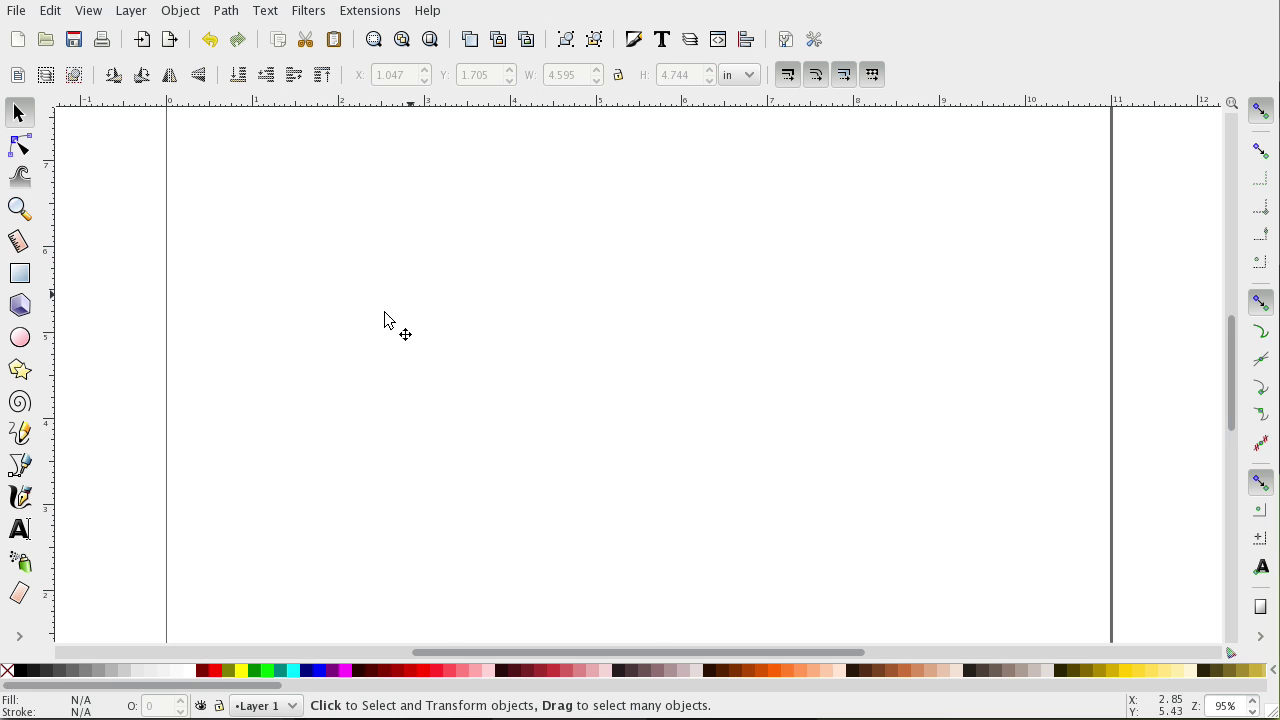
Draw an open zigzag path of three straight Bezier segments, about 6 in wide and 1.6 in high, across the page.
{"action": "left_click", "coordinate": [22, 465]}
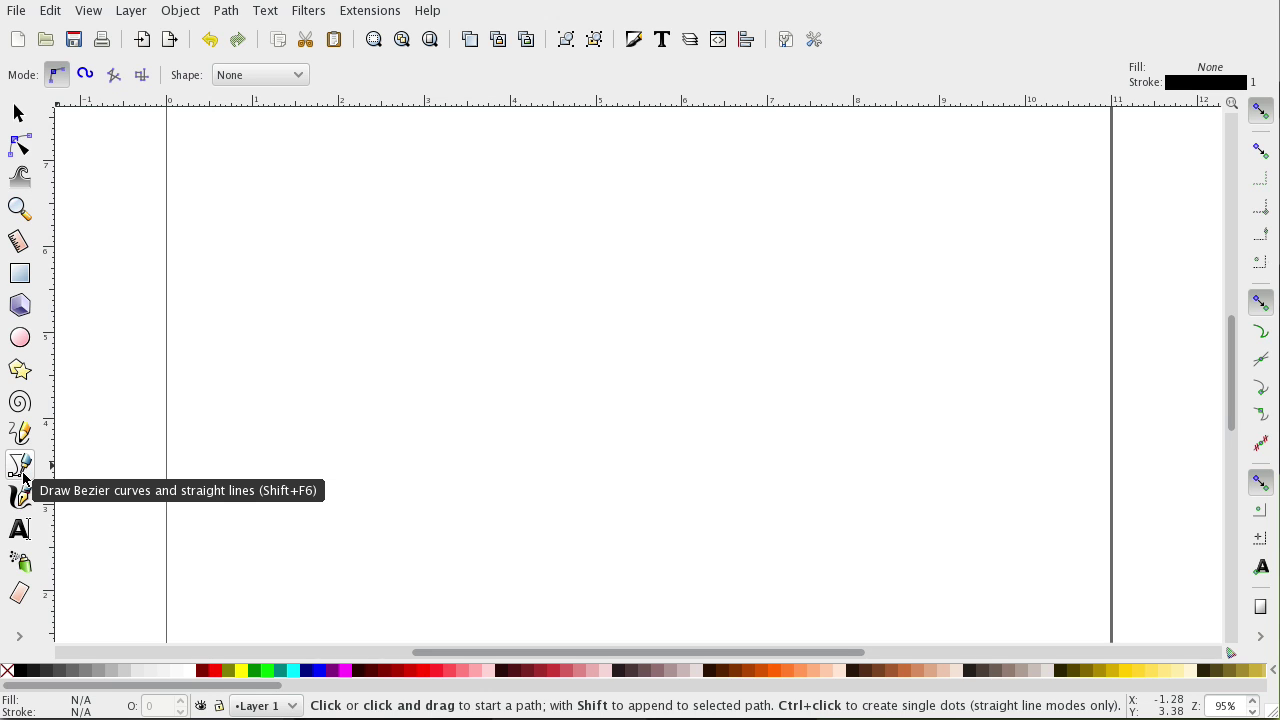
{"action": "left_click", "coordinate": [279, 372]}
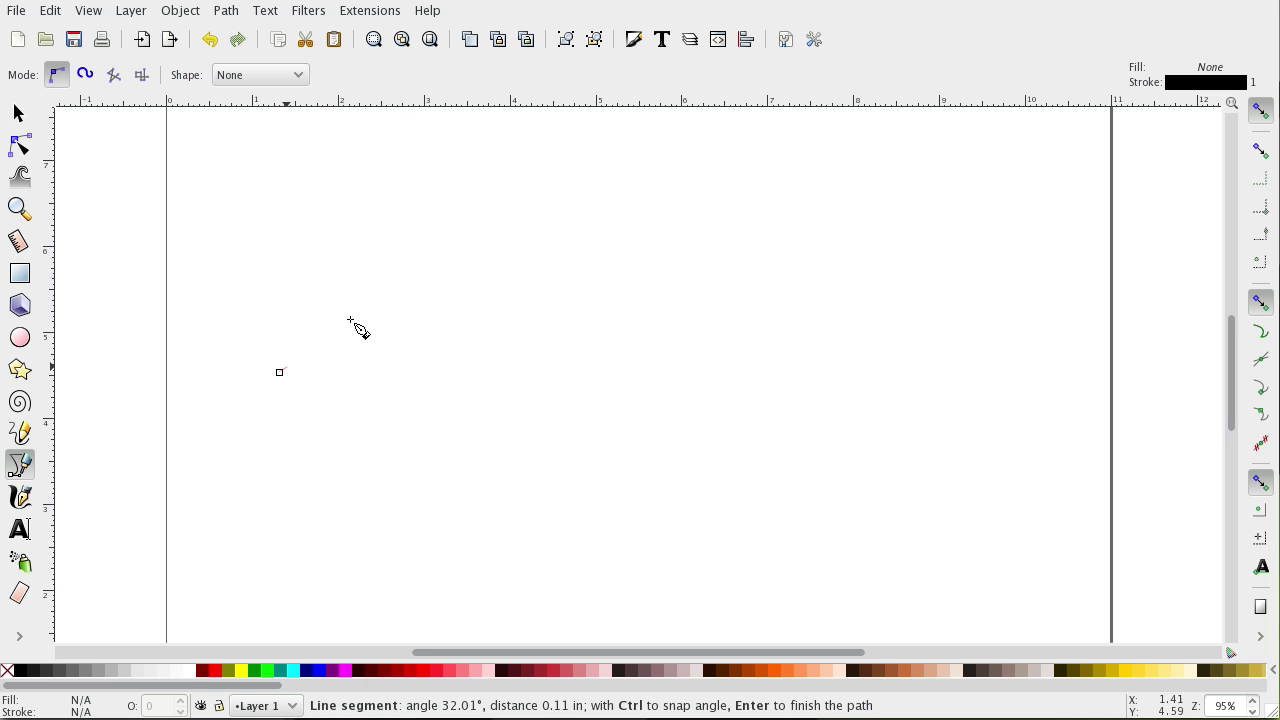
{"action": "left_click", "coordinate": [458, 241]}
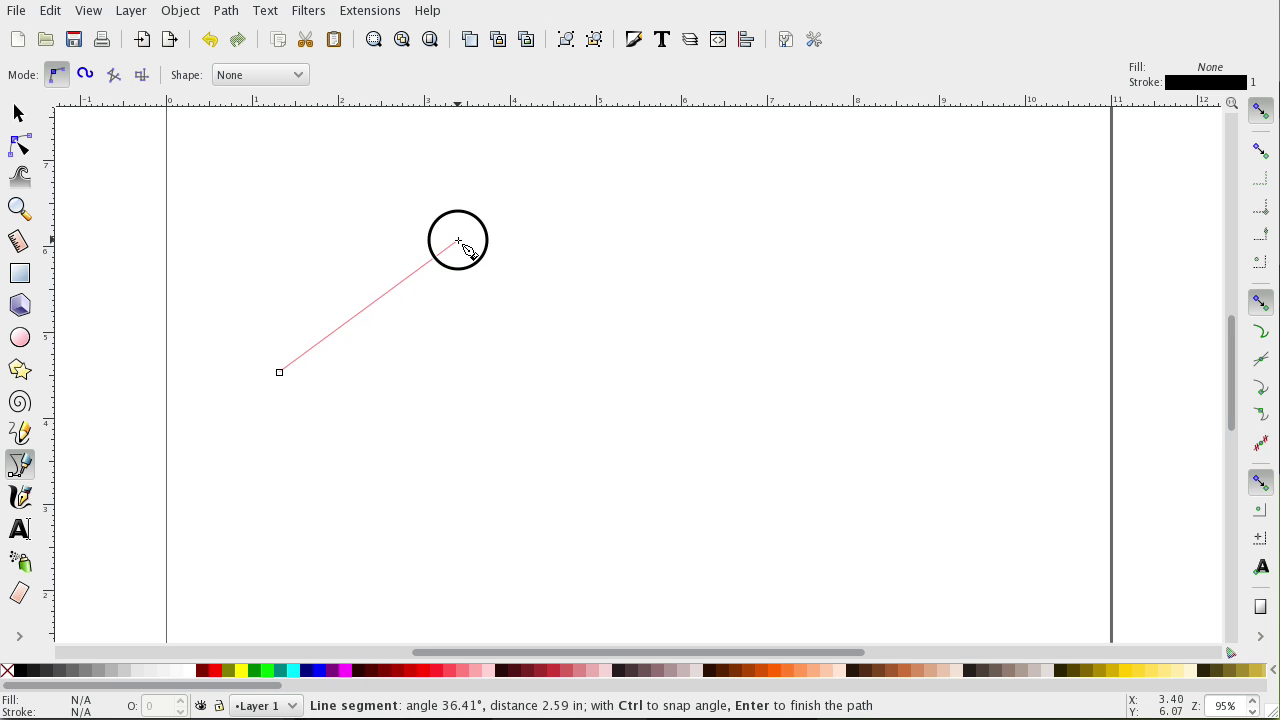
{"action": "left_click", "coordinate": [626, 380]}
{"action": "left_click", "coordinate": [793, 268]}
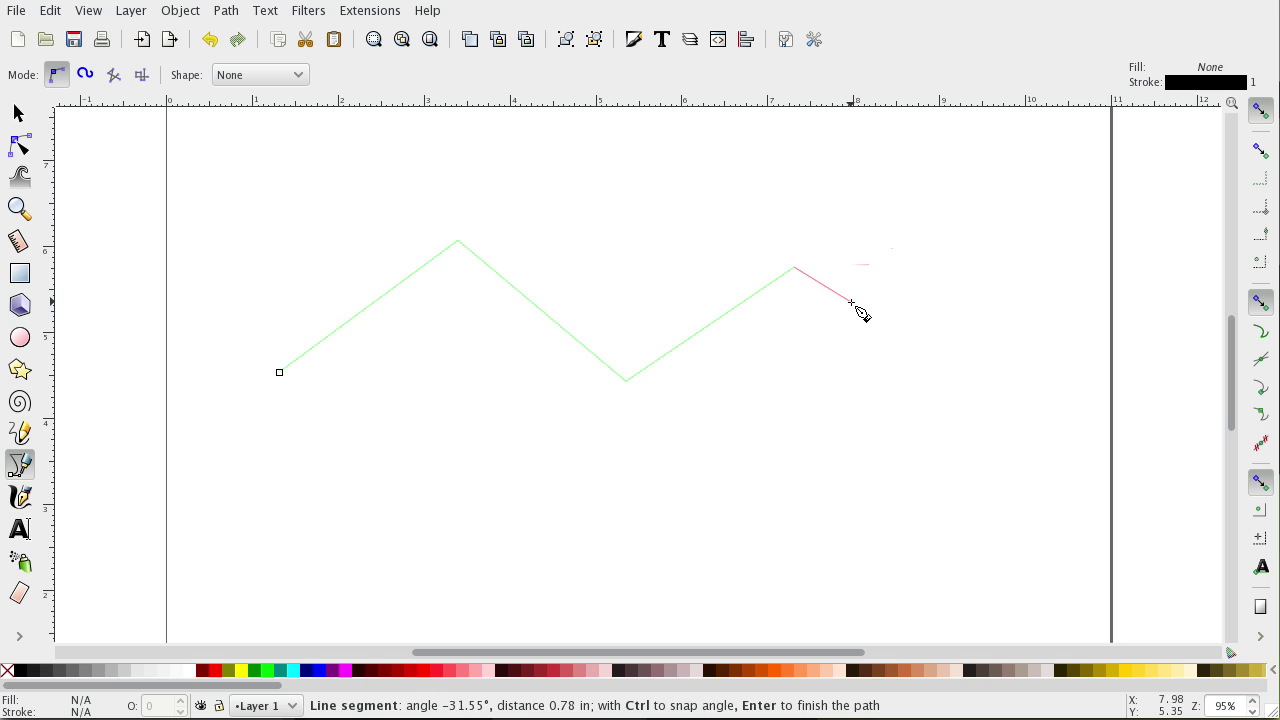
{"action": "key", "text": "Return"}
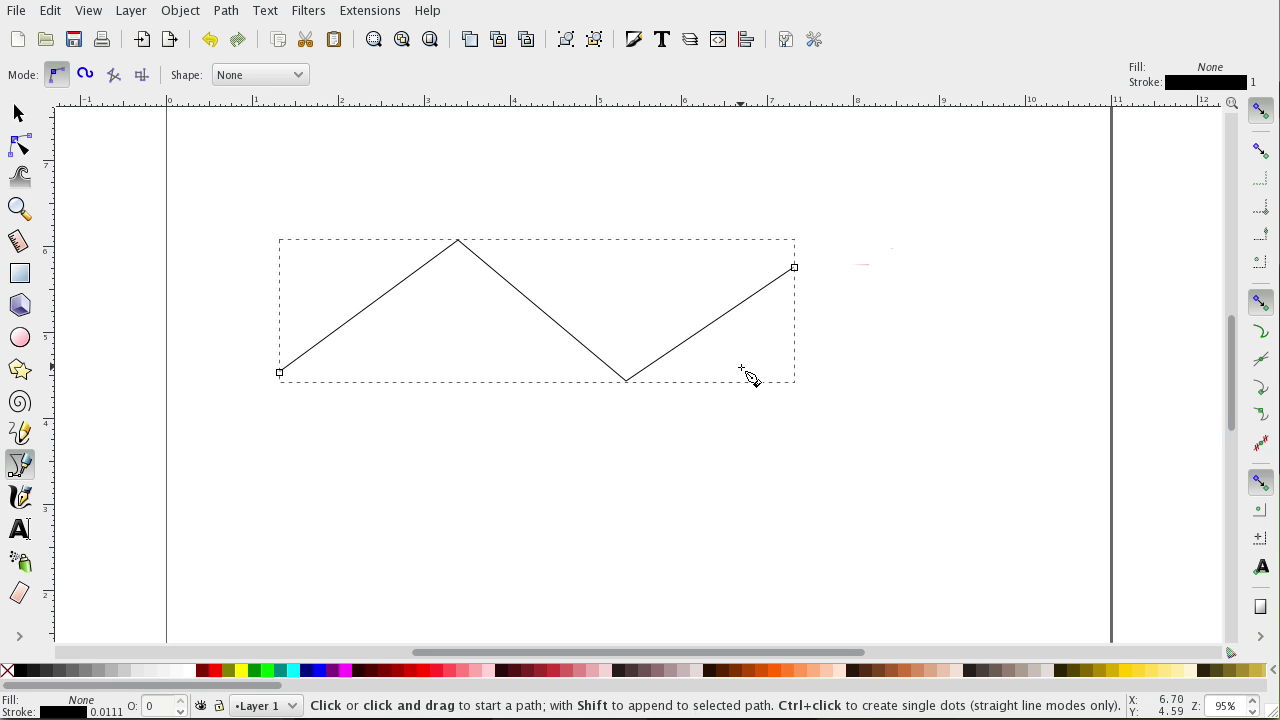
Pull a Bezier handle leftward out of the zigzag's peak node, show the handles, and angle it slightly upward to arch the first segment.
{"action": "left_click", "coordinate": [19, 147]}
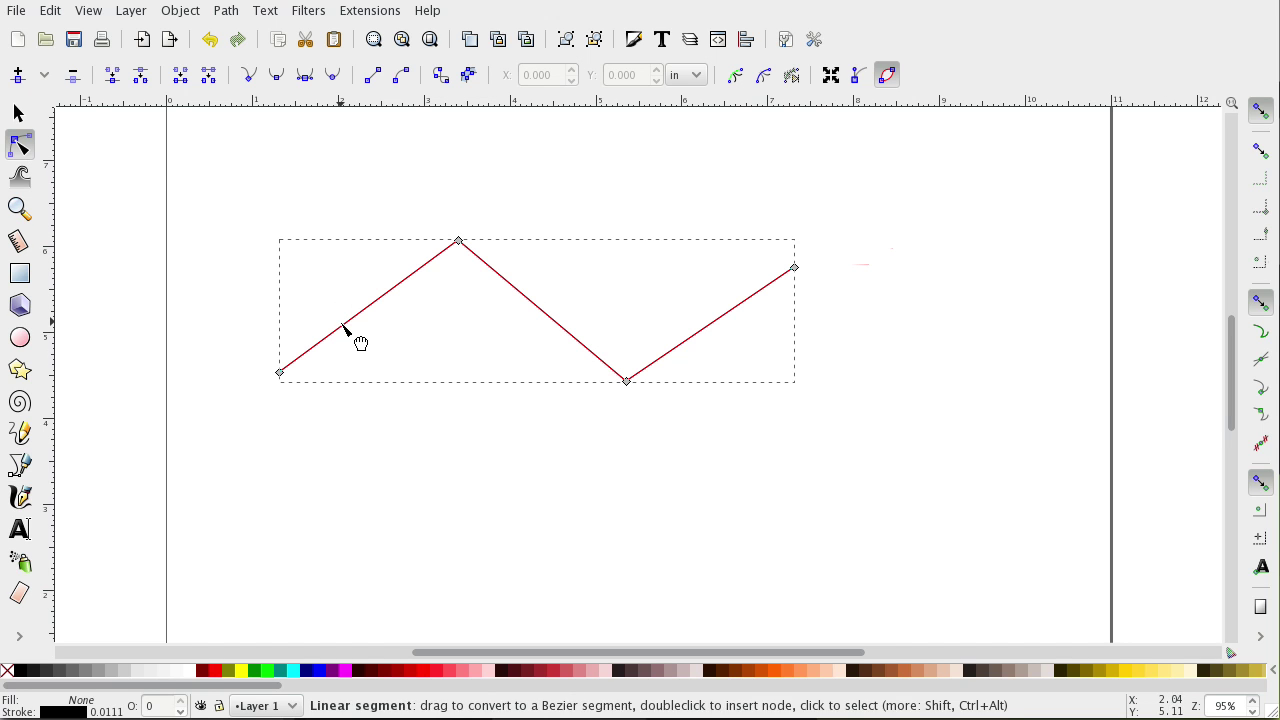
{"action": "left_click", "coordinate": [458, 242]}
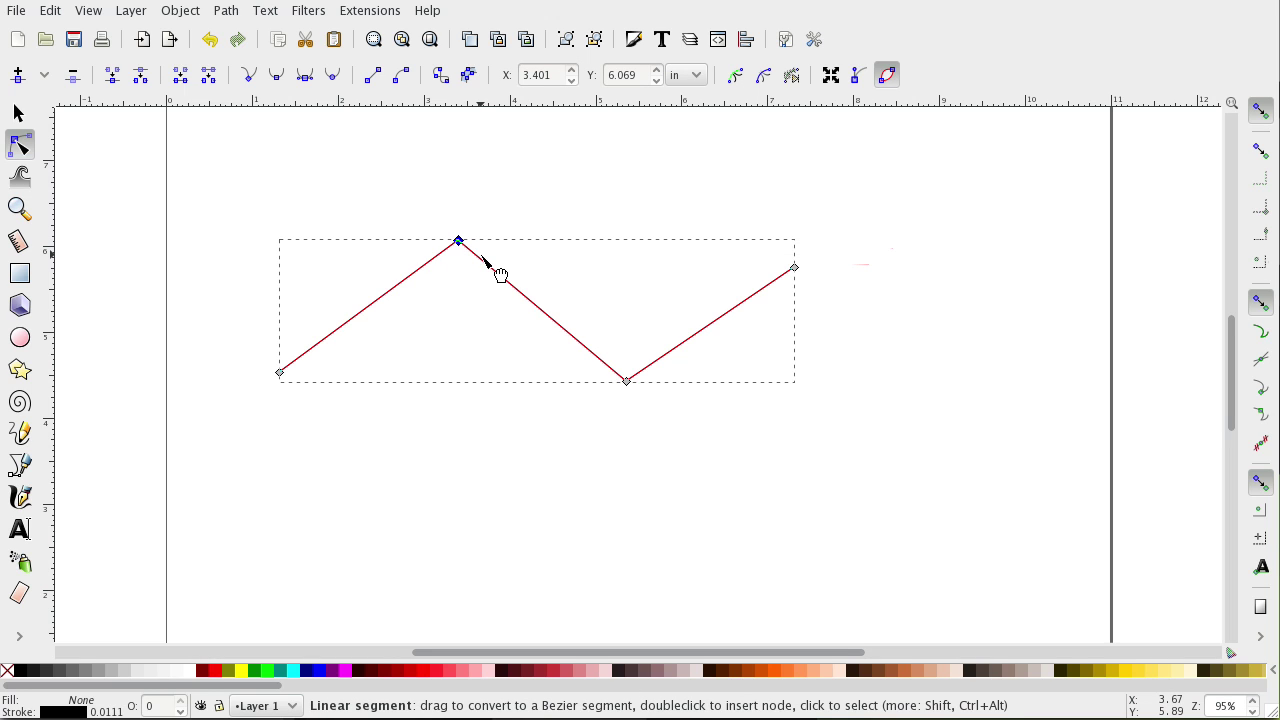
{"action": "key", "text": "Escape"}
{"action": "left_click", "coordinate": [459, 242]}
{"action": "left_click_drag", "start_coordinate": [460, 246], "coordinate": [314, 240]}
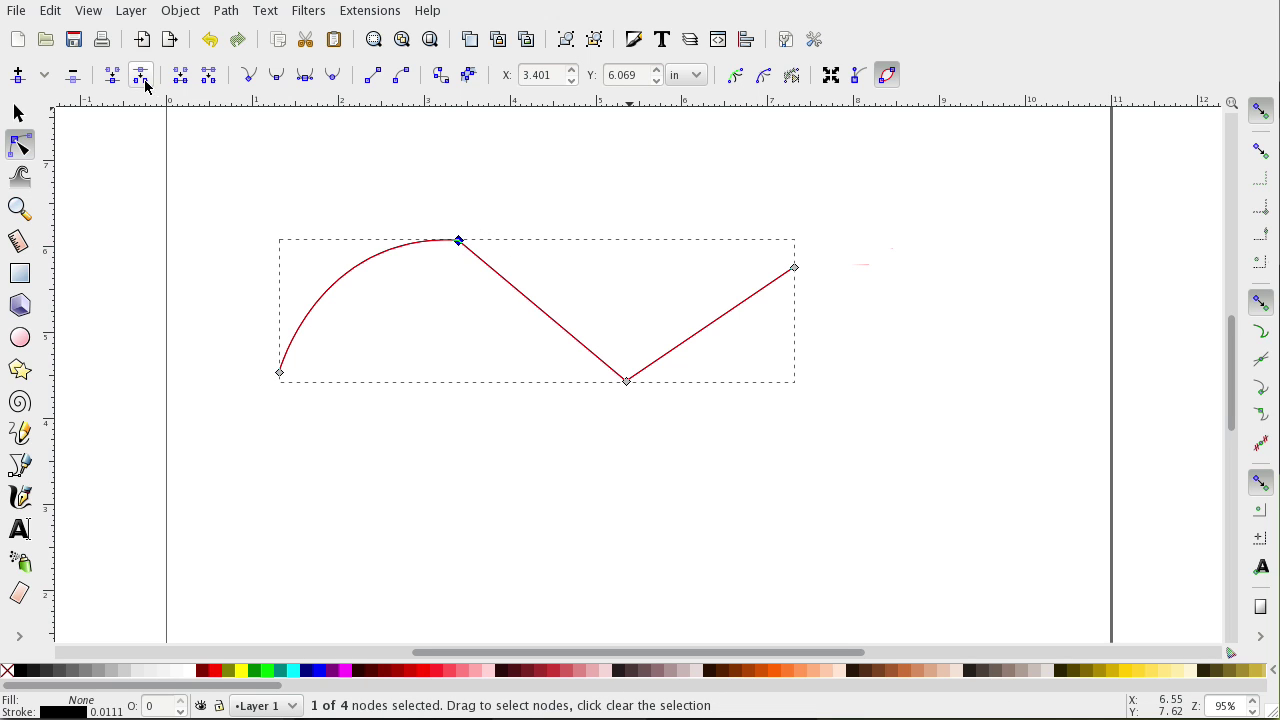
{"action": "left_click", "coordinate": [860, 82]}
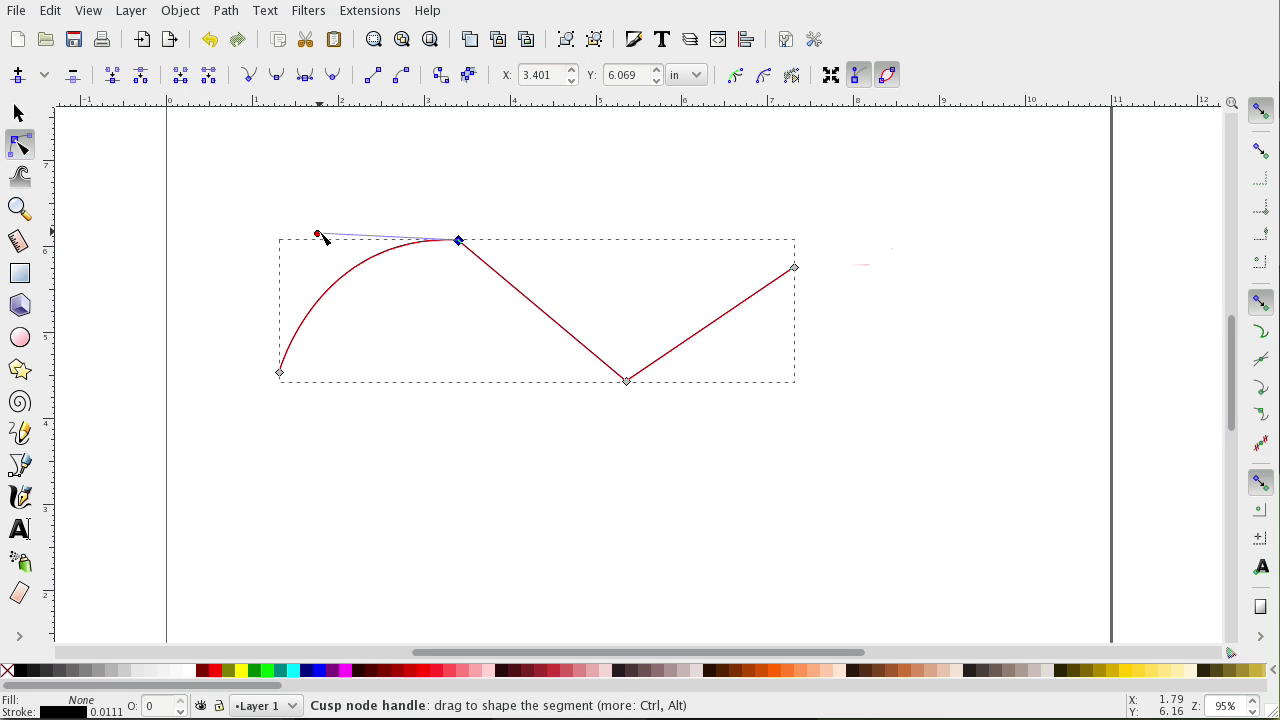
{"action": "left_click_drag", "start_coordinate": [318, 236], "coordinate": [237, 177]}
{"action": "left_click_drag", "start_coordinate": [432, 247], "coordinate": [306, 210]}
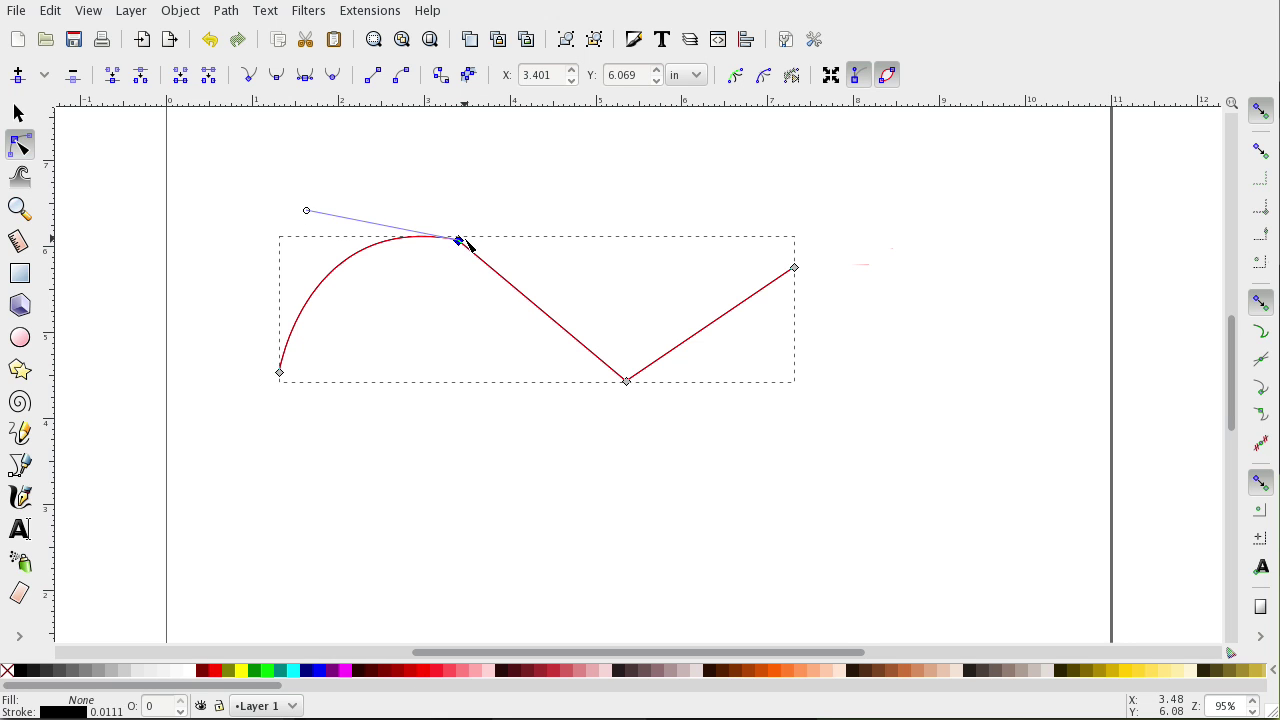
Pull a second handle downward out of the peak node to curve the middle segment, and raise the first handle for a taller arch.
{"action": "key", "text": "shift"}
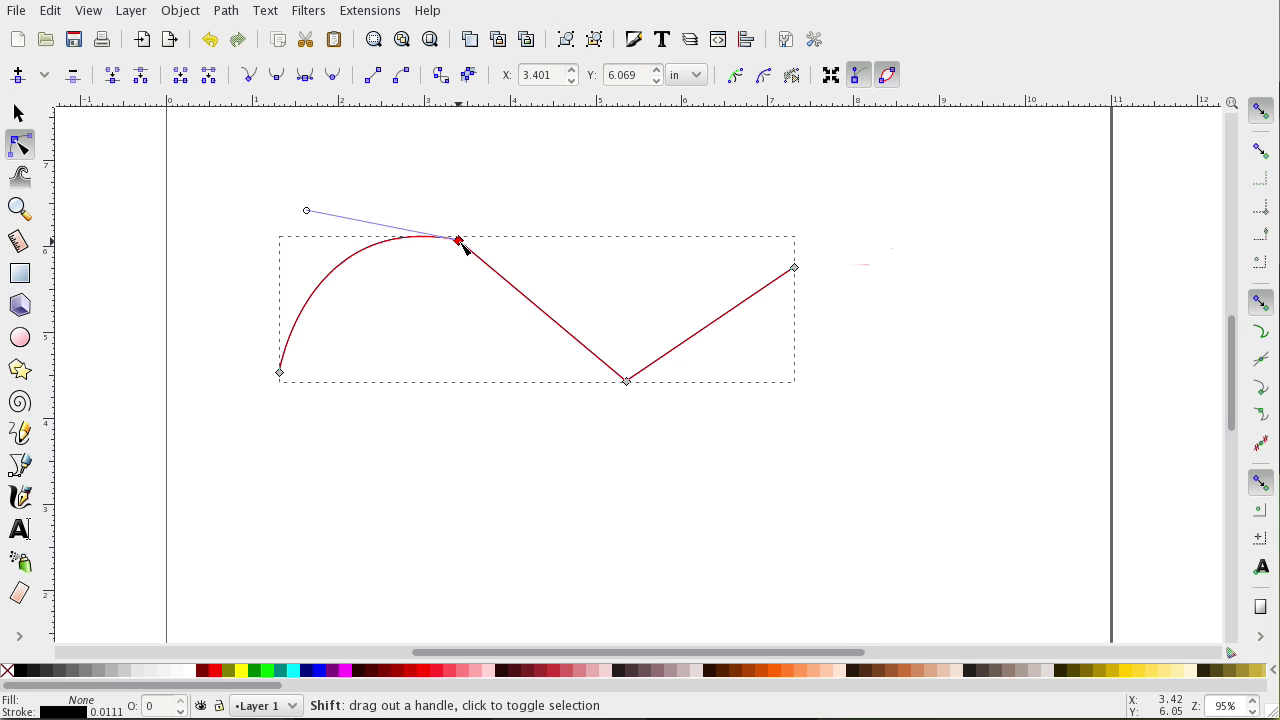
{"action": "left_click_drag", "start_coordinate": [458, 241], "coordinate": [446, 371]}
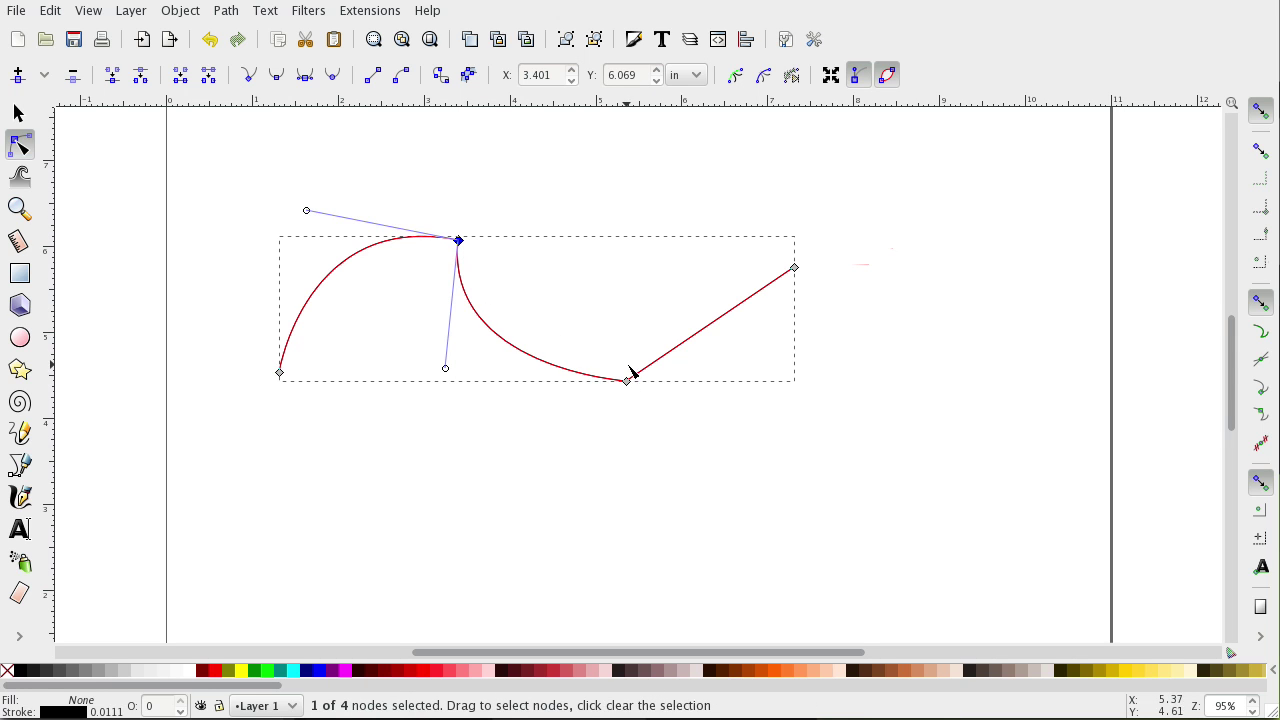
{"action": "left_click_drag", "start_coordinate": [307, 210], "coordinate": [333, 132]}
{"action": "left_click_drag", "start_coordinate": [441, 366], "coordinate": [517, 328]}
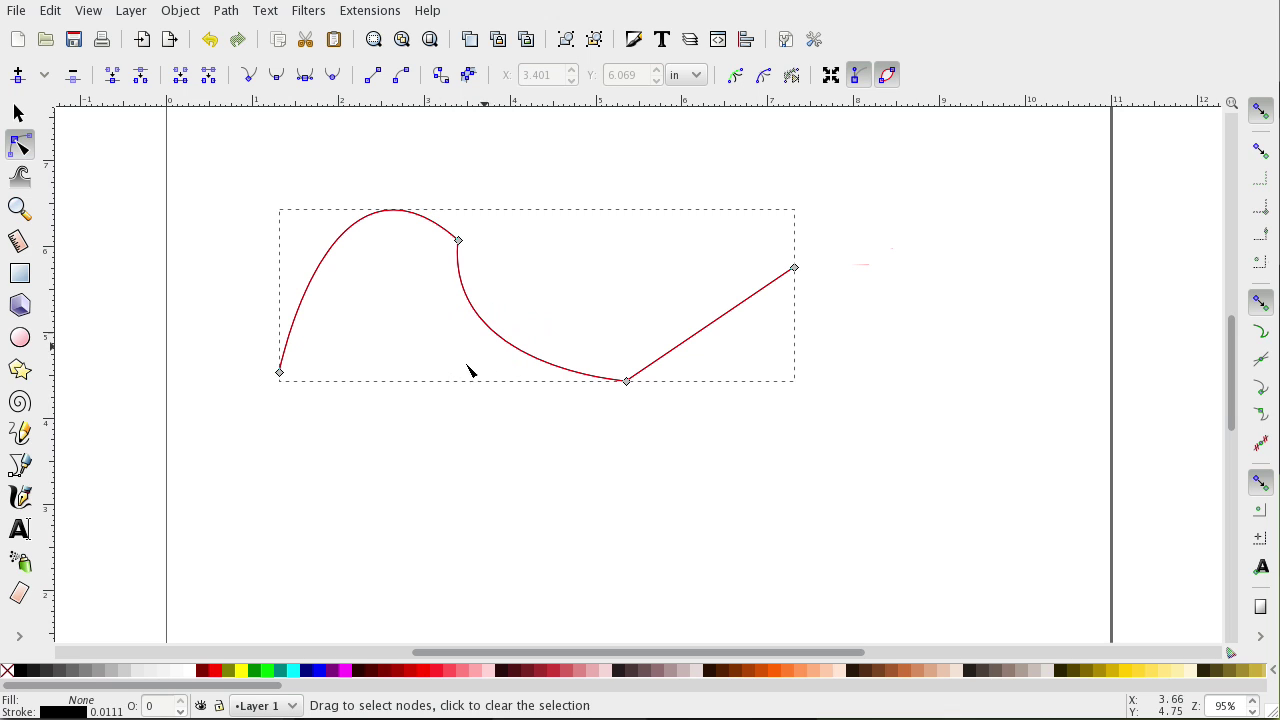
{"action": "left_click", "coordinate": [459, 242]}
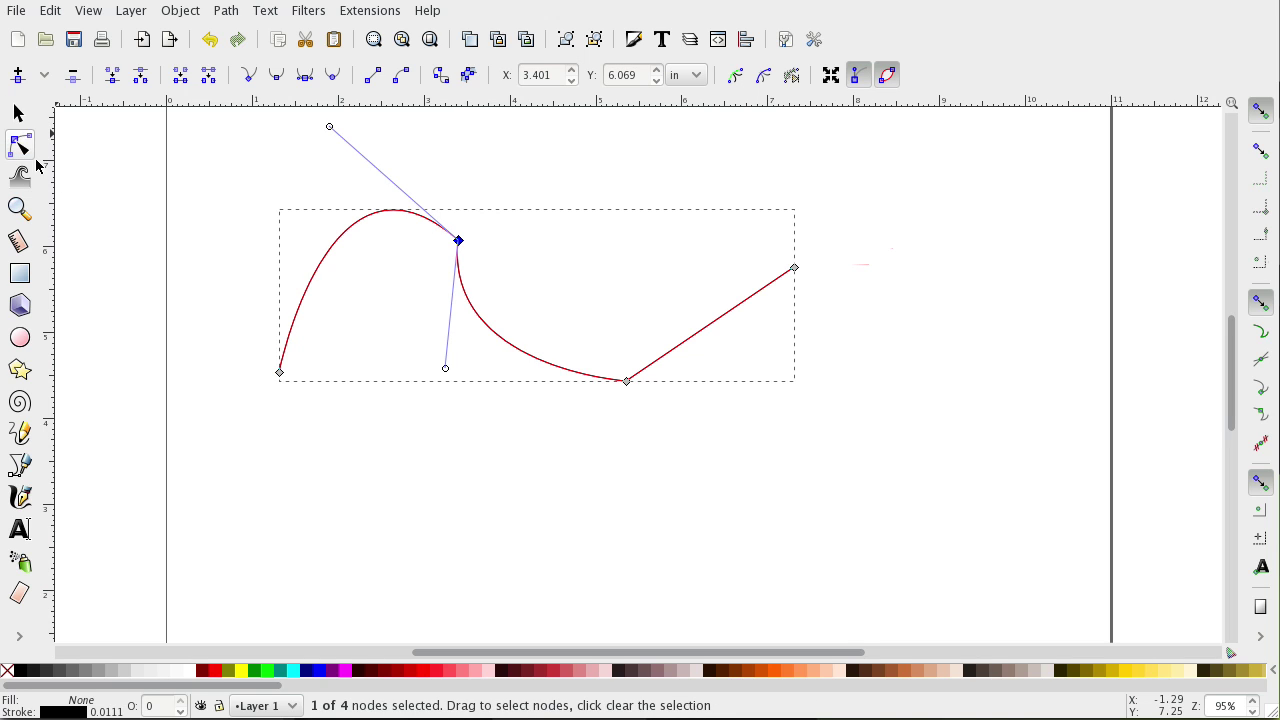
{"action": "left_click_drag", "start_coordinate": [446, 370], "coordinate": [472, 364]}
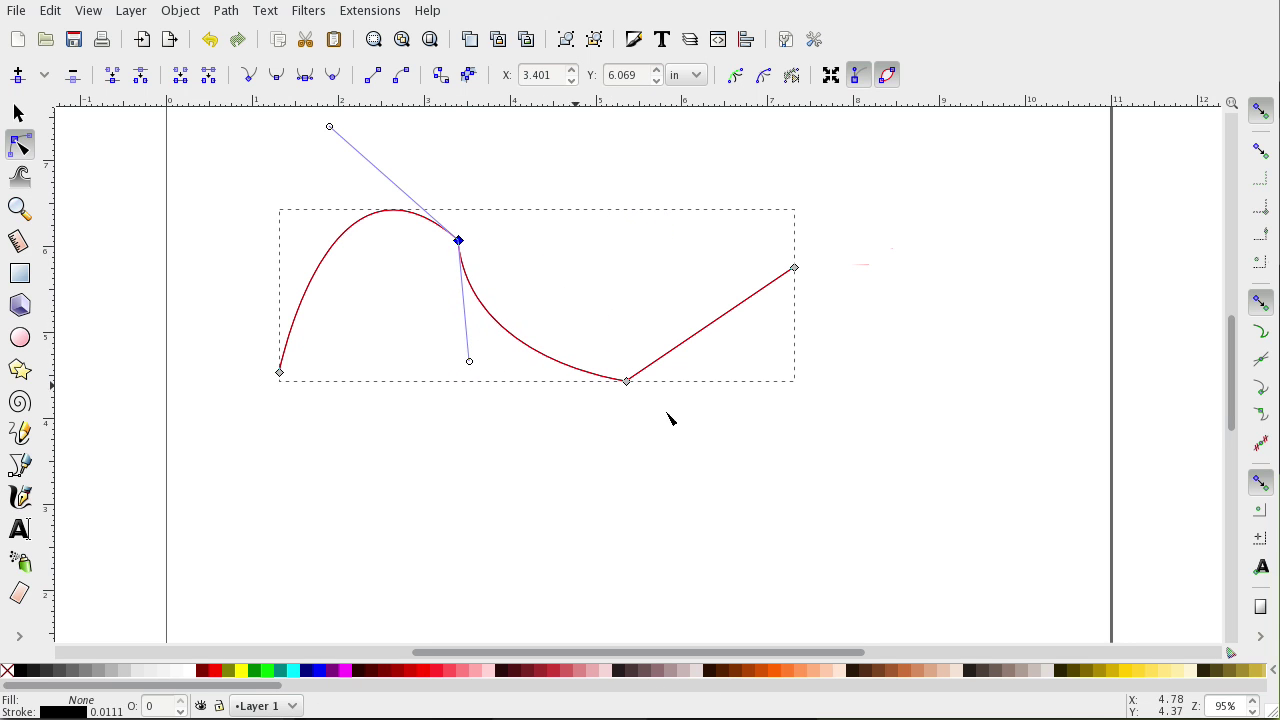
Reselect the path and pull two handles up from the lower interior node, one up-left and one up-right, to curve both adjoining segments.
{"action": "left_click", "coordinate": [515, 500]}
{"action": "left_click", "coordinate": [522, 506]}
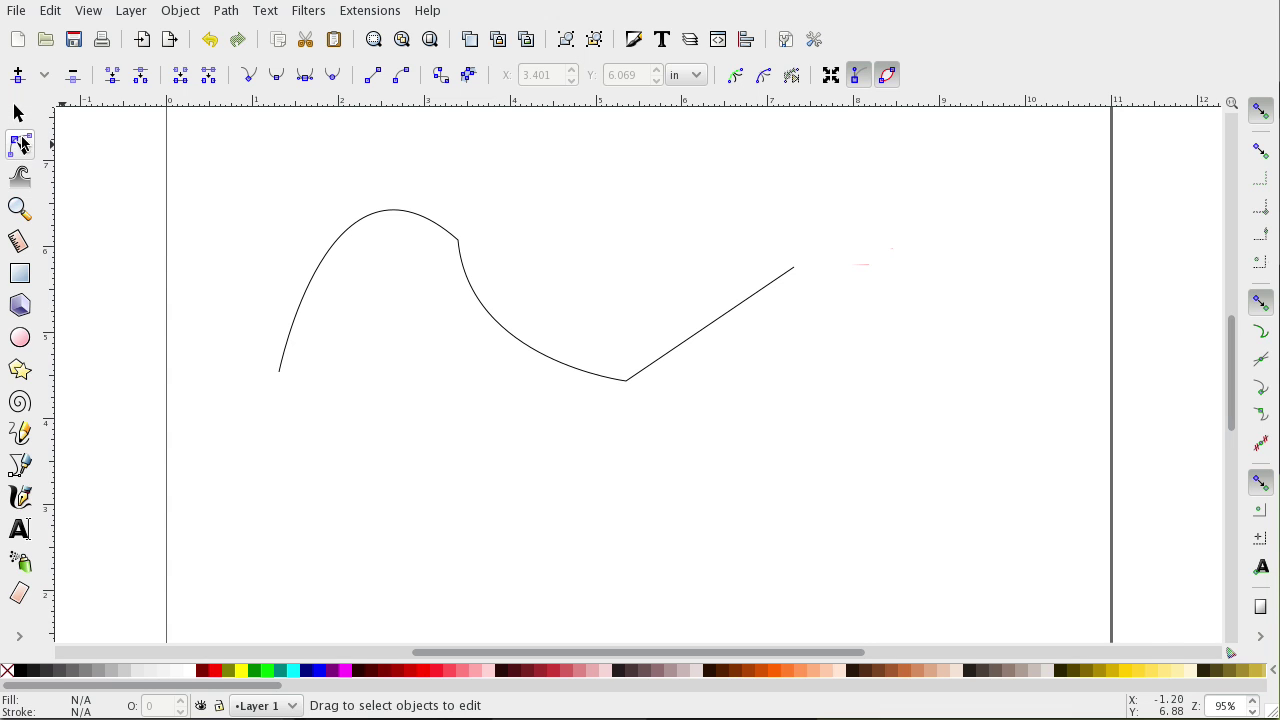
{"action": "left_click", "coordinate": [467, 276]}
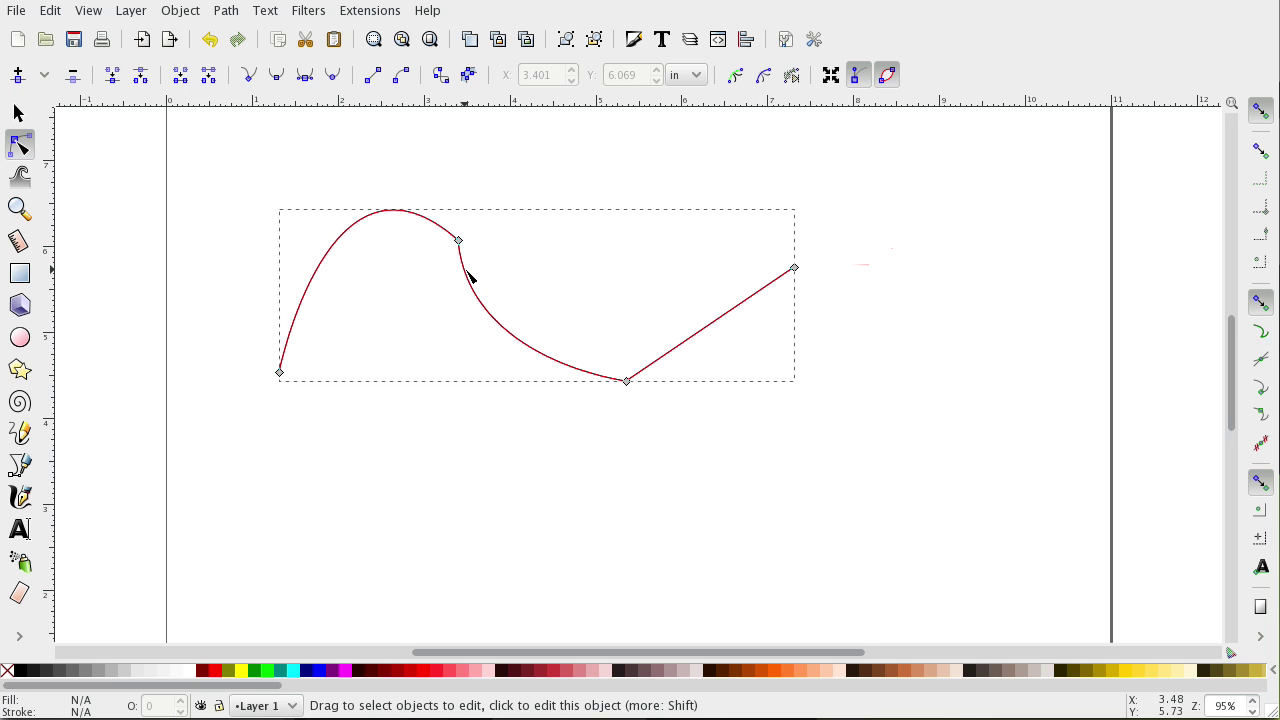
{"action": "left_click", "coordinate": [628, 381]}
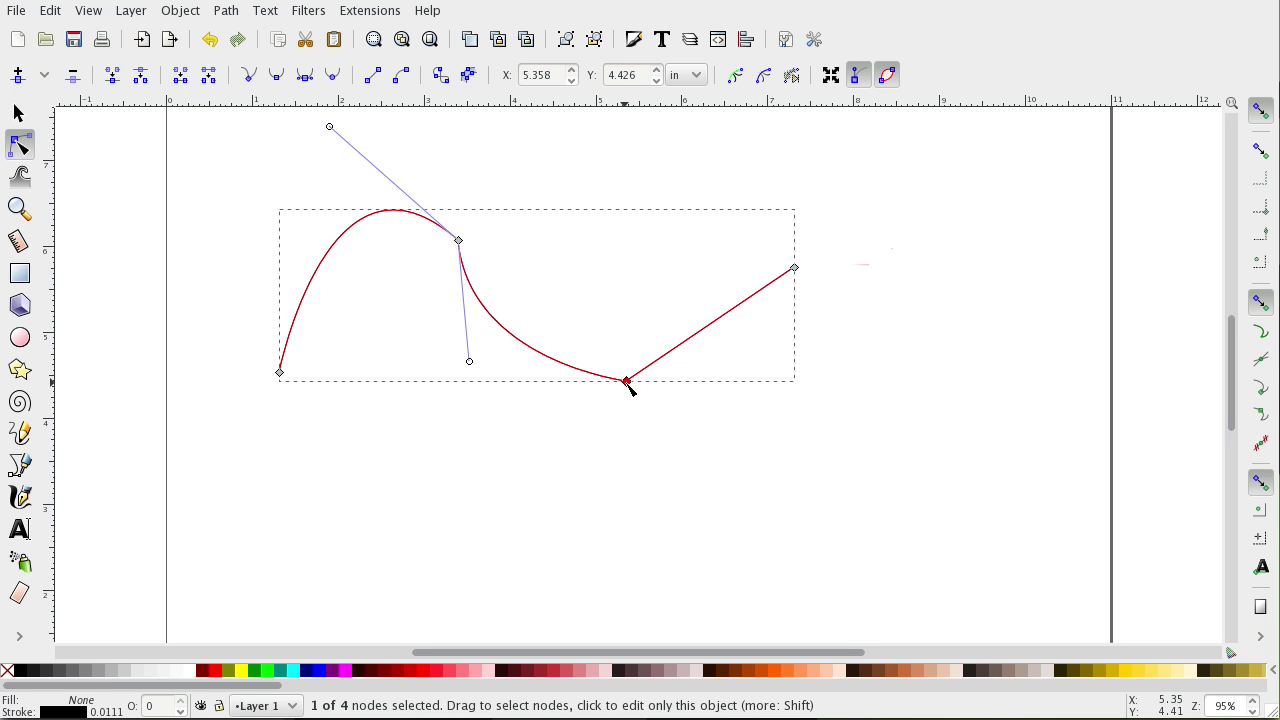
{"action": "left_click_drag", "start_coordinate": [627, 381], "coordinate": [692, 259]}
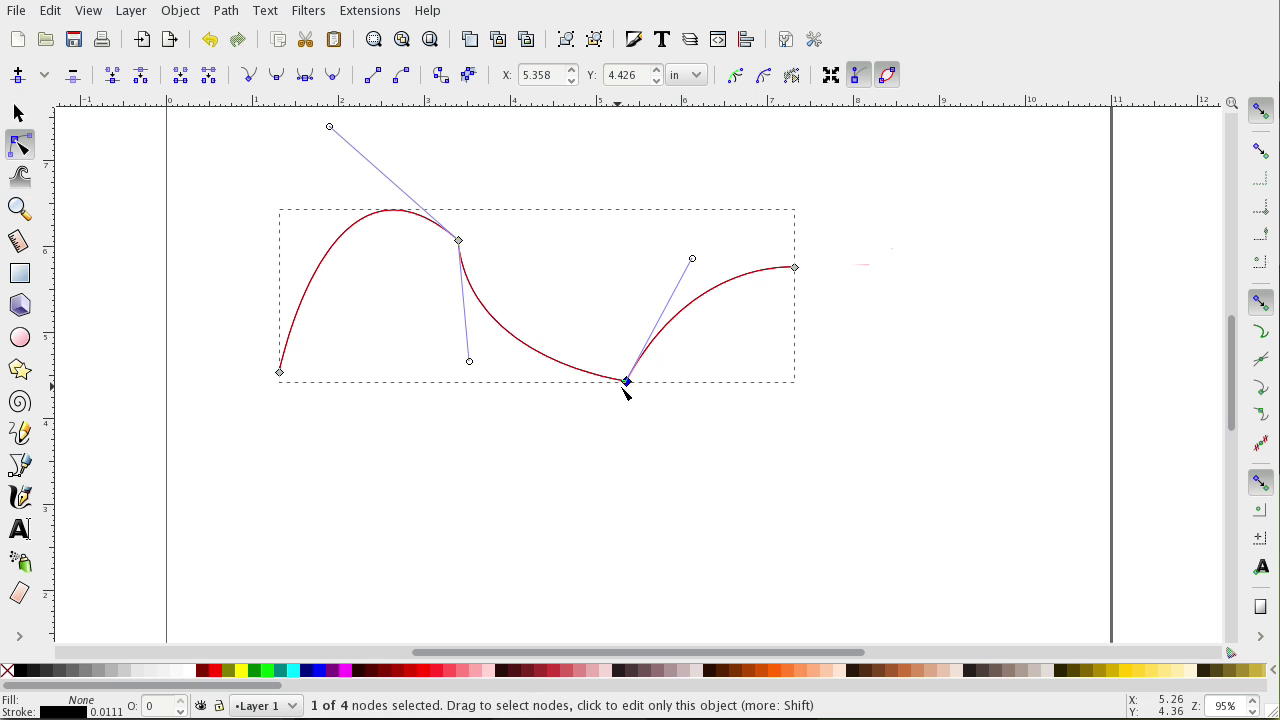
{"action": "left_click_drag", "start_coordinate": [625, 384], "coordinate": [522, 389]}
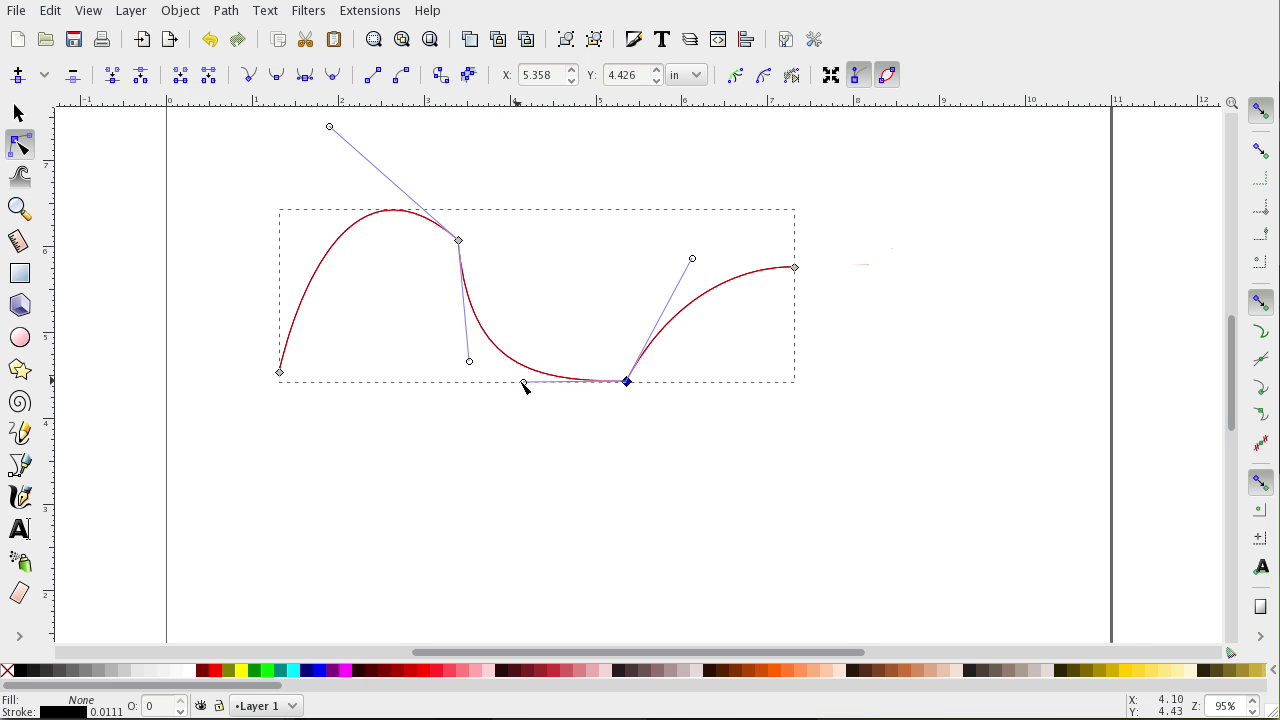
{"action": "left_click_drag", "start_coordinate": [523, 382], "coordinate": [585, 272]}
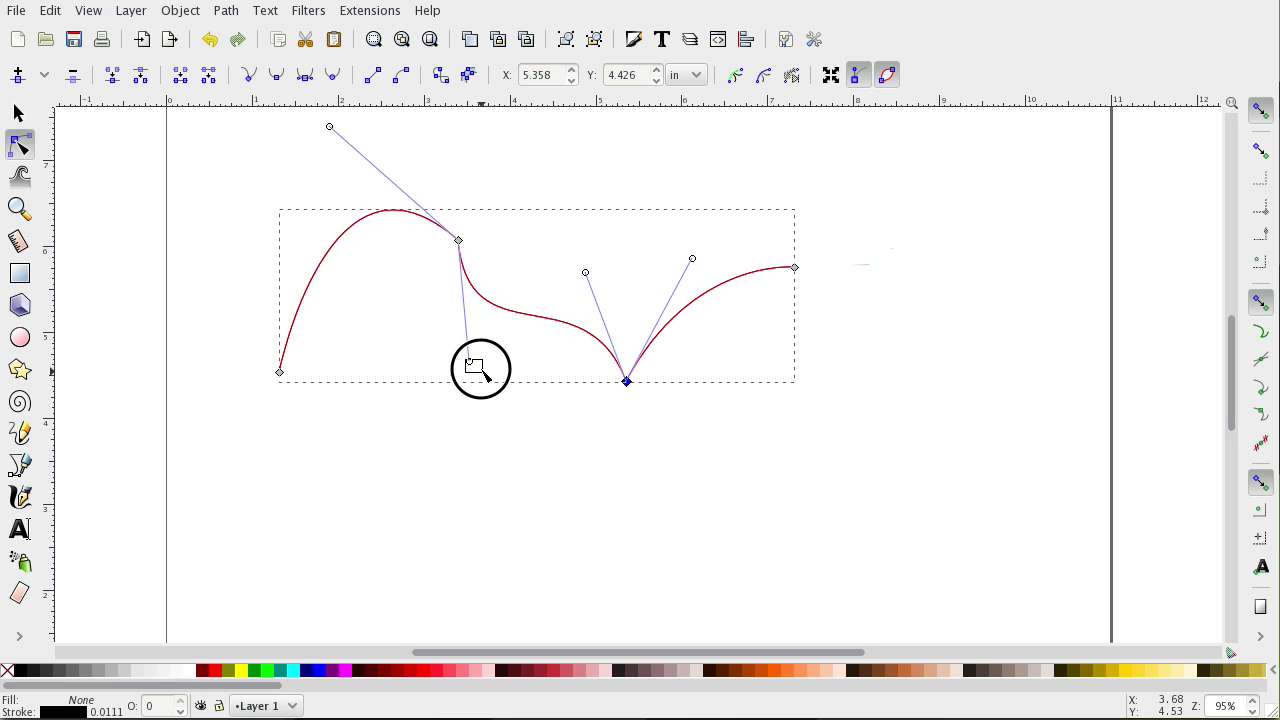
Lengthen the peak node's lower handle and the lower interior node's up-left handle to exaggerate the middle segment's S-curve.
{"action": "left_click", "coordinate": [474, 355]}
{"action": "left_click", "coordinate": [458, 241]}
{"action": "left_click_drag", "start_coordinate": [470, 362], "coordinate": [469, 445]}
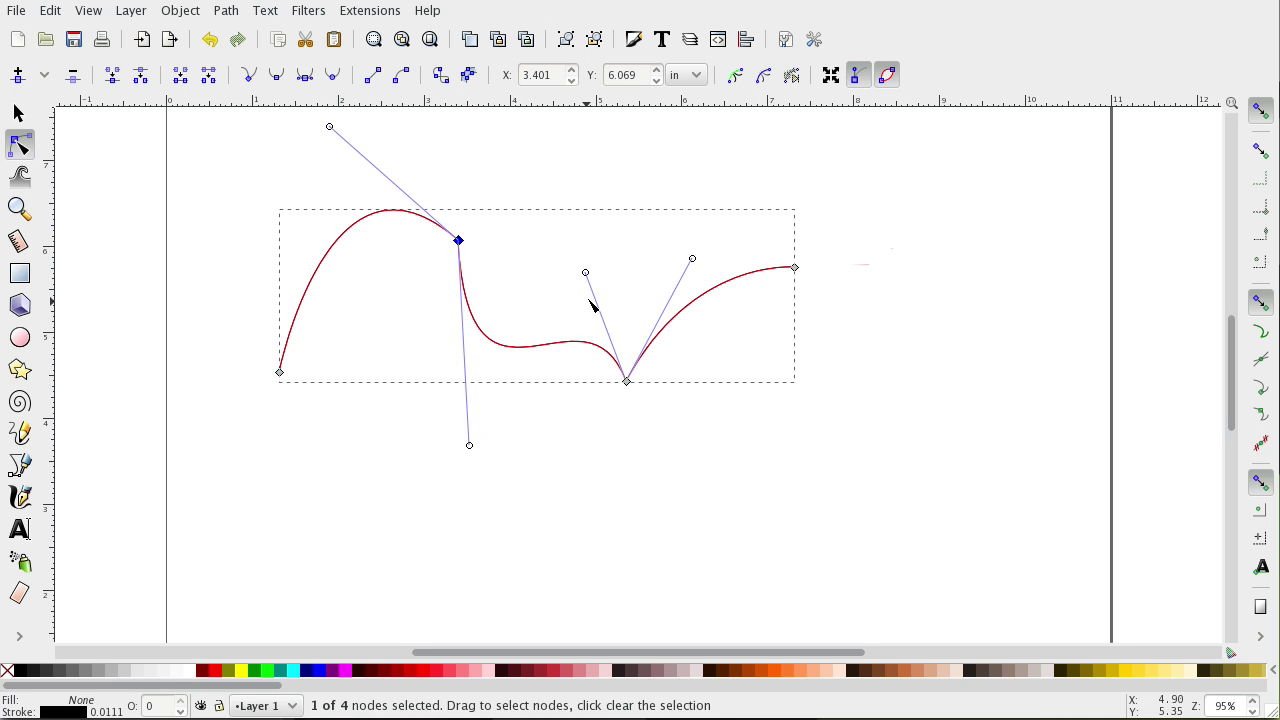
{"action": "left_click_drag", "start_coordinate": [586, 273], "coordinate": [556, 209]}
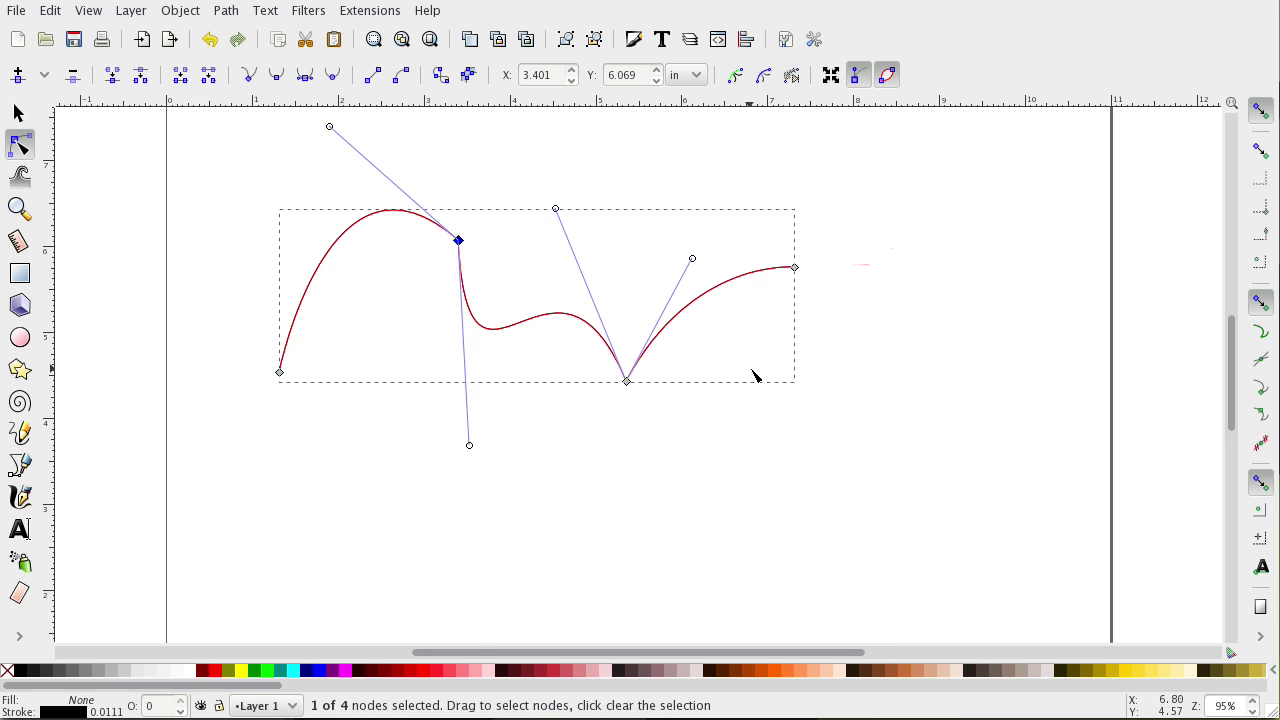
{"action": "key", "text": "plus"}
{"action": "key", "text": "plus"}
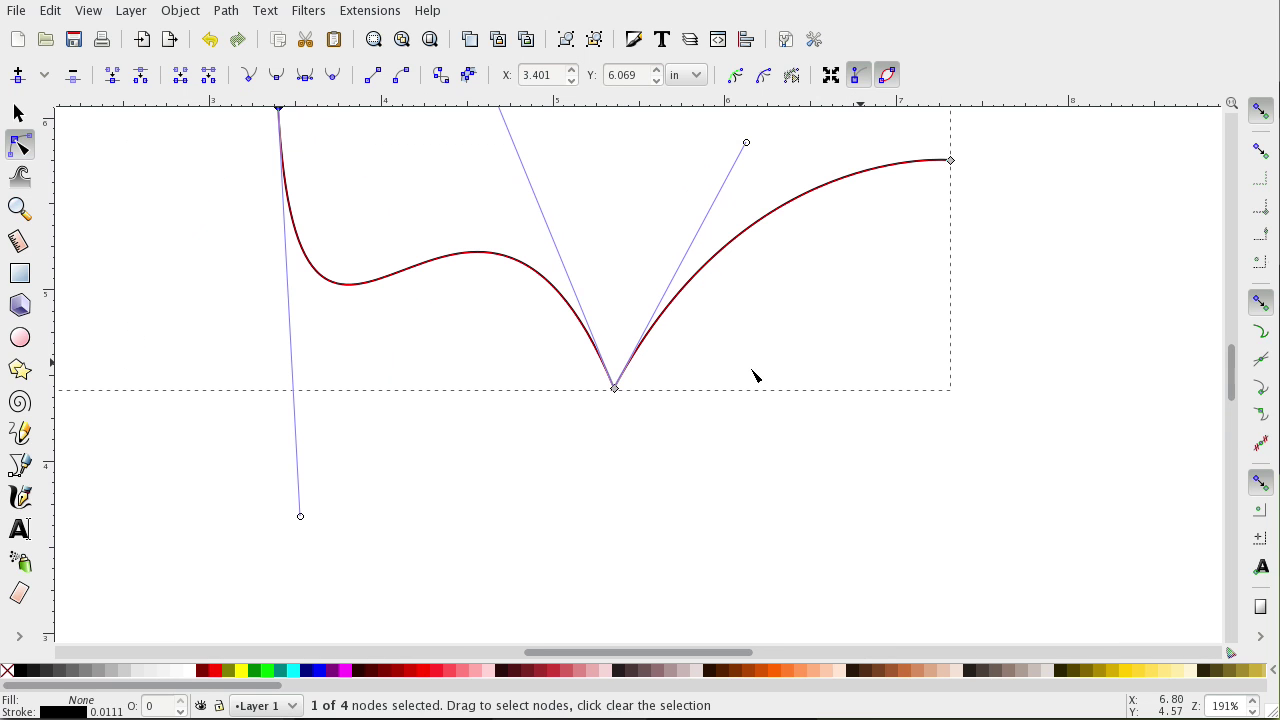
{"action": "key", "text": "minus"}
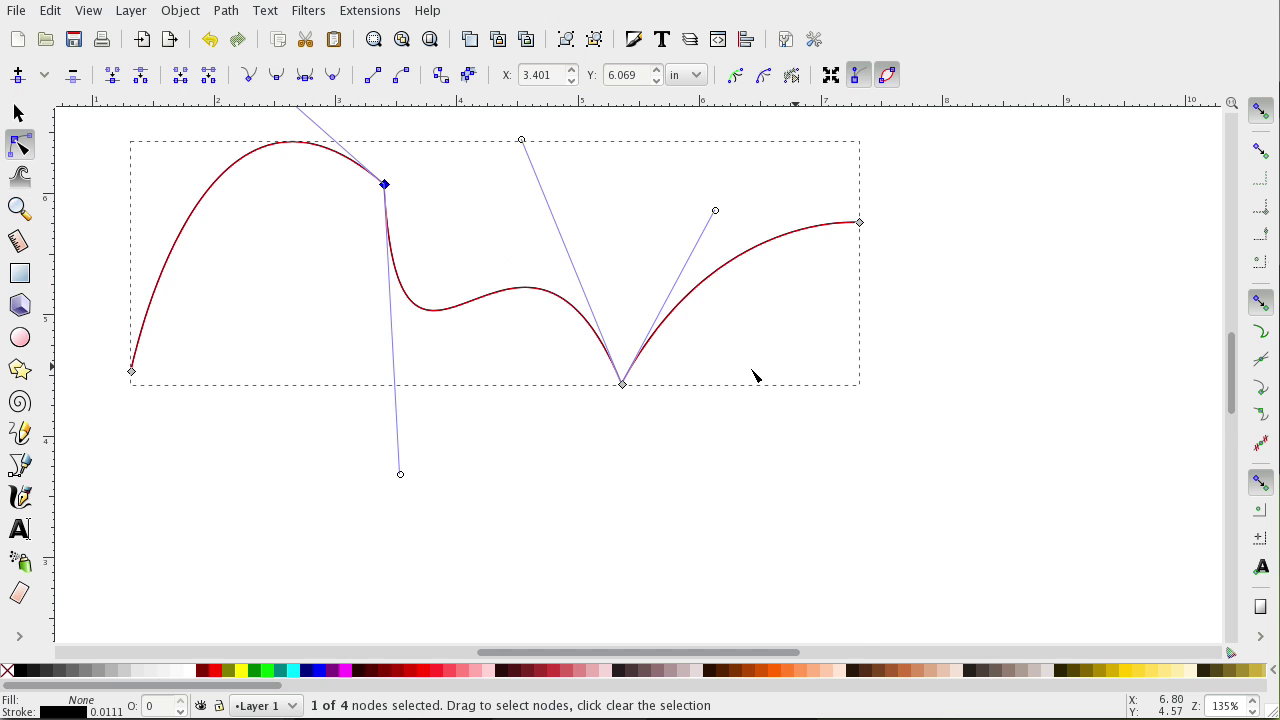
{"action": "key", "text": "minus"}
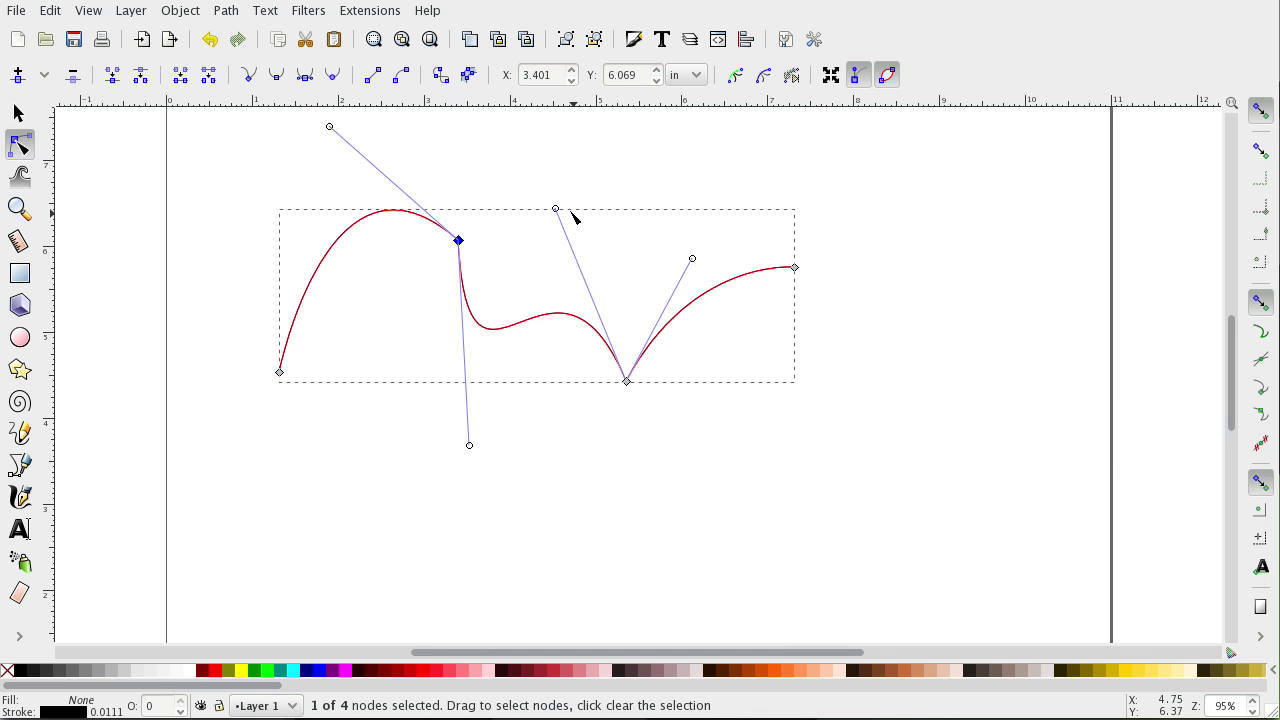
Shorten the lower interior node's left handle and swing its right handle across to the left so the adjoining curves overlap.
{"action": "left_click_drag", "start_coordinate": [556, 209], "coordinate": [587, 259]}
{"action": "left_click_drag", "start_coordinate": [692, 259], "coordinate": [580, 276]}
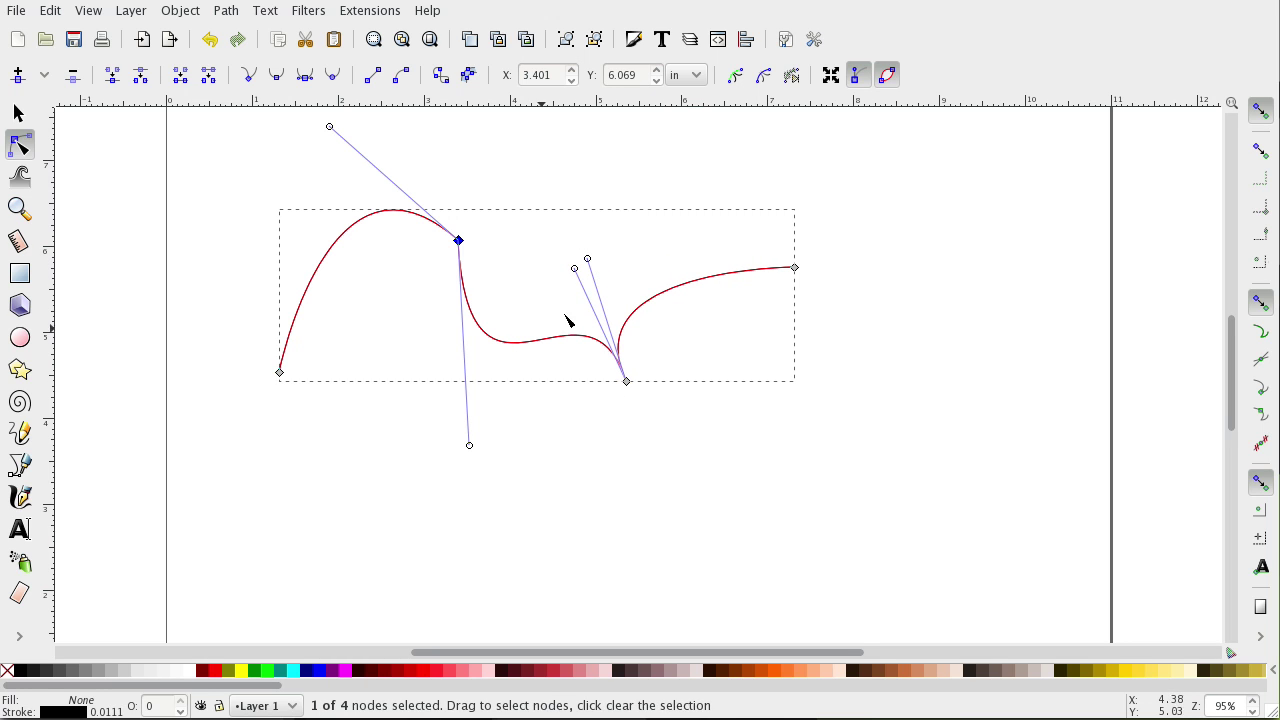
{"action": "left_click_drag", "start_coordinate": [575, 268], "coordinate": [513, 256]}
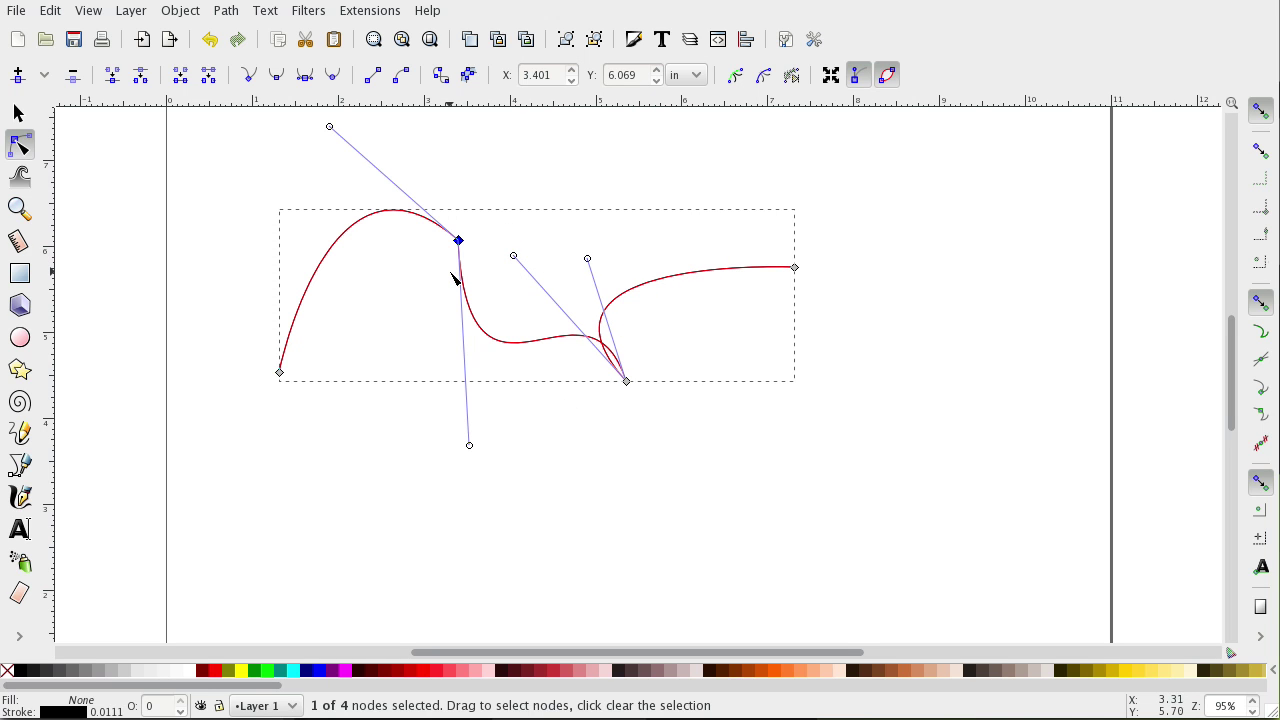
Undo the last three handle drags on the lower interior node.
{"action": "left_click", "coordinate": [52, 12]}
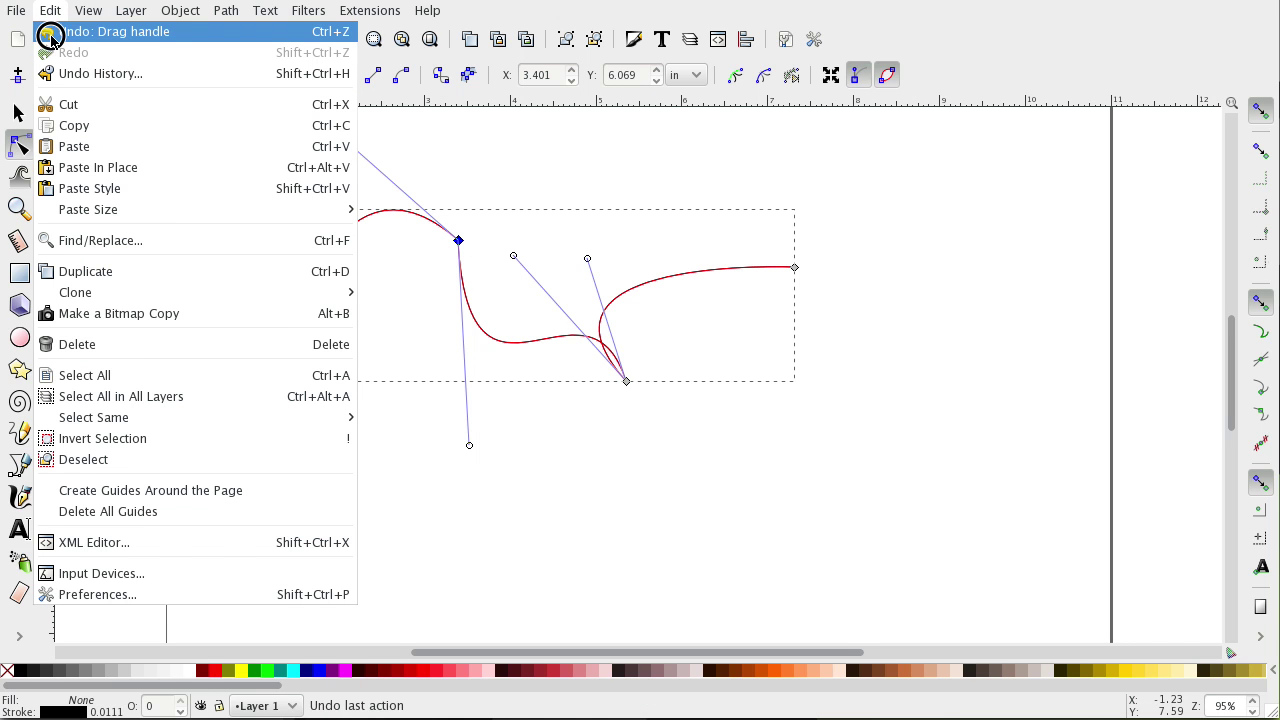
{"action": "left_click", "coordinate": [52, 38]}
{"action": "left_click", "coordinate": [55, 13]}
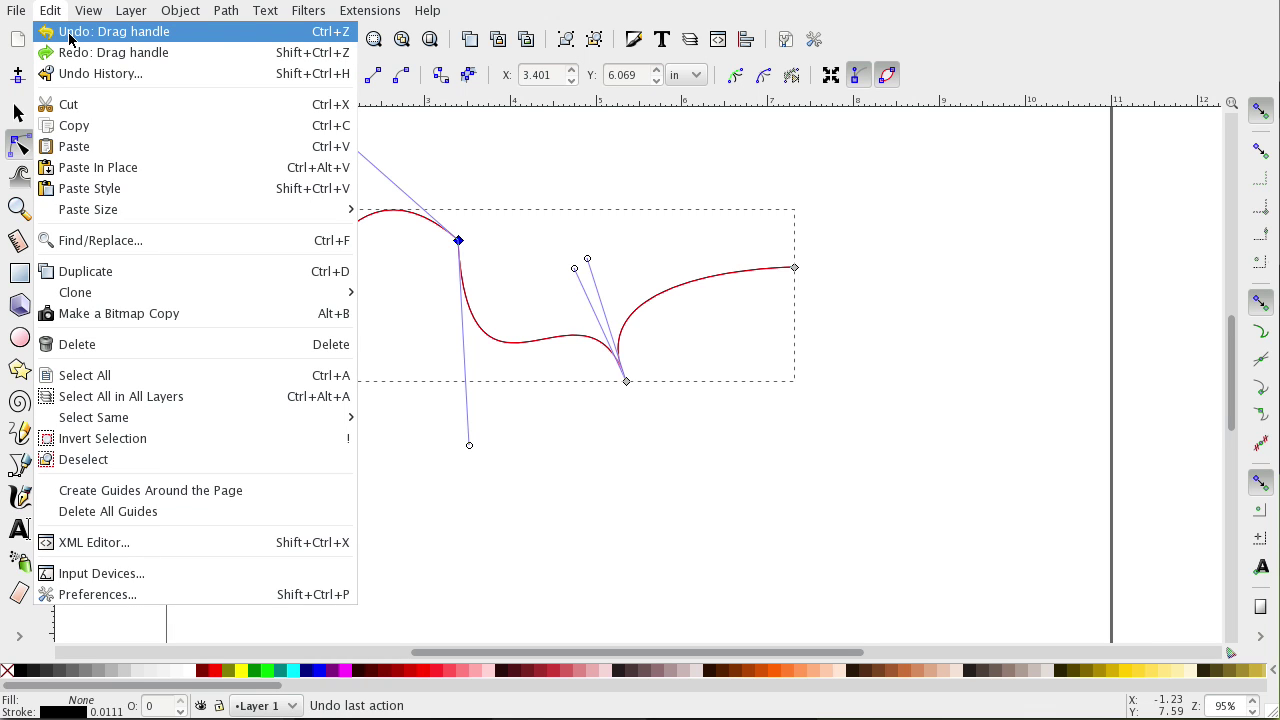
{"action": "left_click", "coordinate": [69, 37]}
{"action": "left_click", "coordinate": [51, 11]}
{"action": "left_click", "coordinate": [72, 37]}
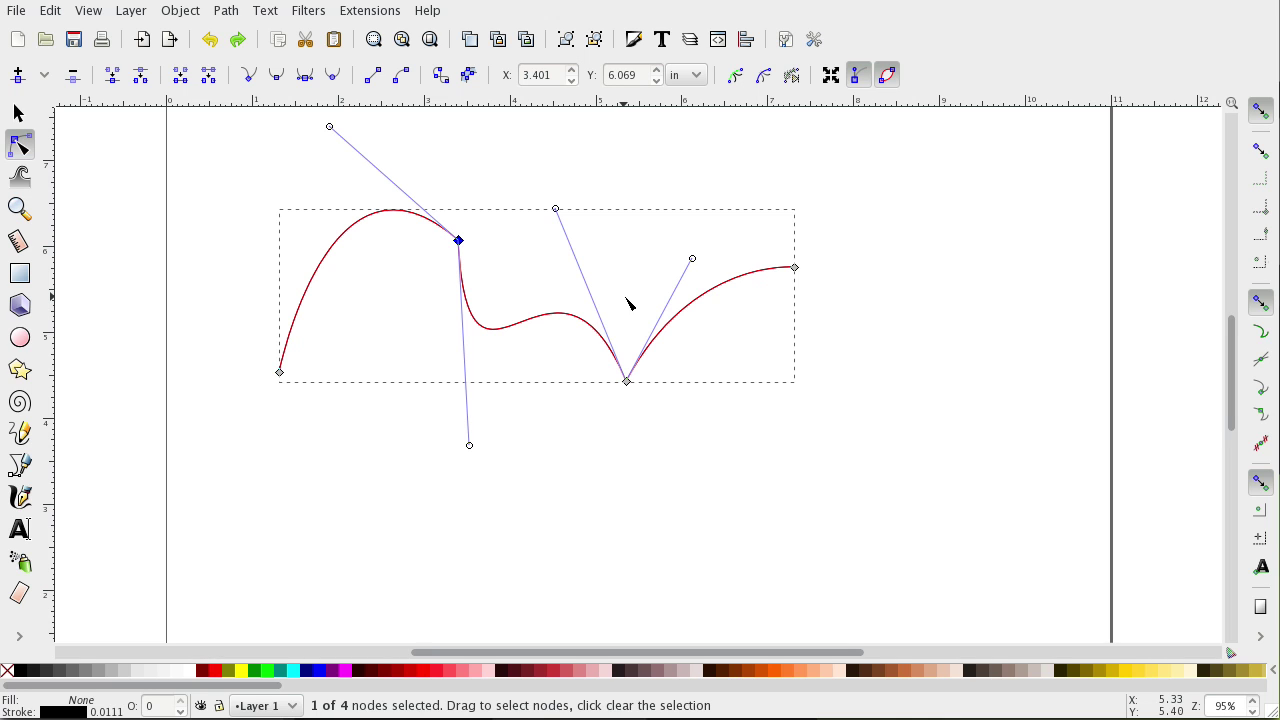
Undo all remaining handle edits to return the path to the straight three-segment zigzag.
{"action": "left_click", "coordinate": [55, 13]}
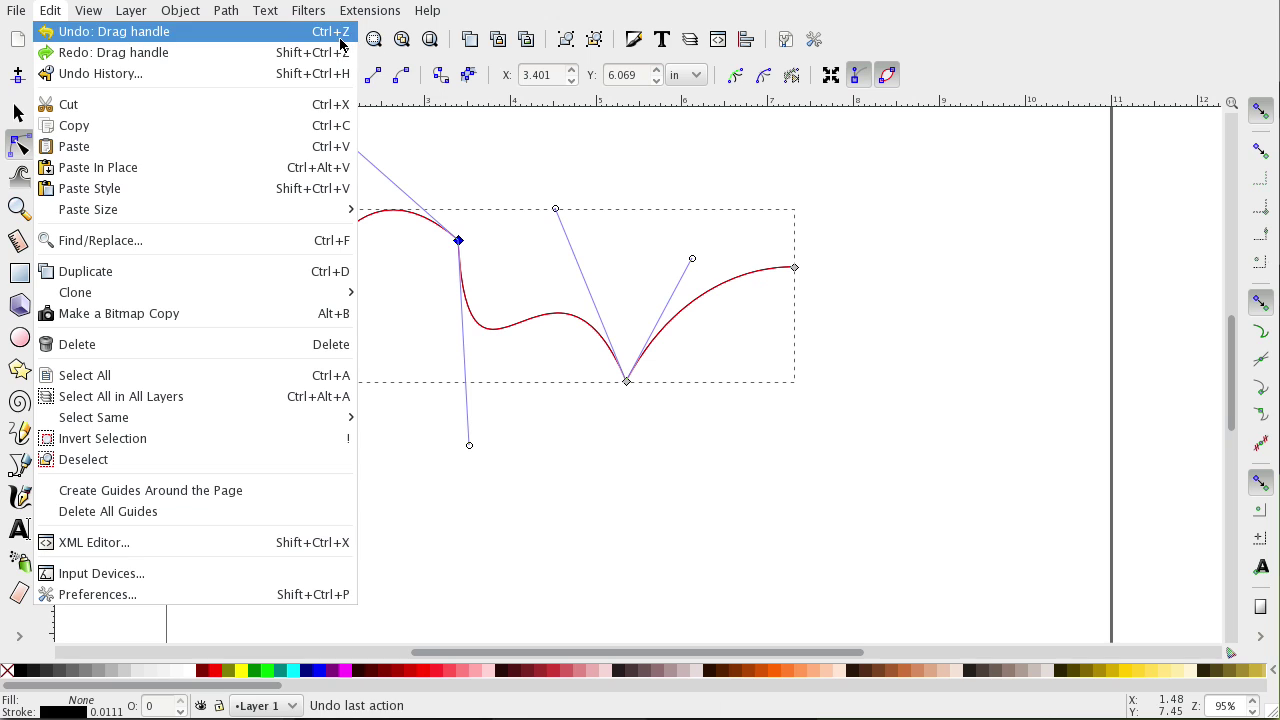
{"action": "left_click", "coordinate": [609, 184]}
{"action": "key", "text": "ctrl+z"}
{"action": "key", "text": "ctrl+z"}
{"action": "key", "text": "ctrl+z"}
{"action": "key", "text": "ctrl+z"}
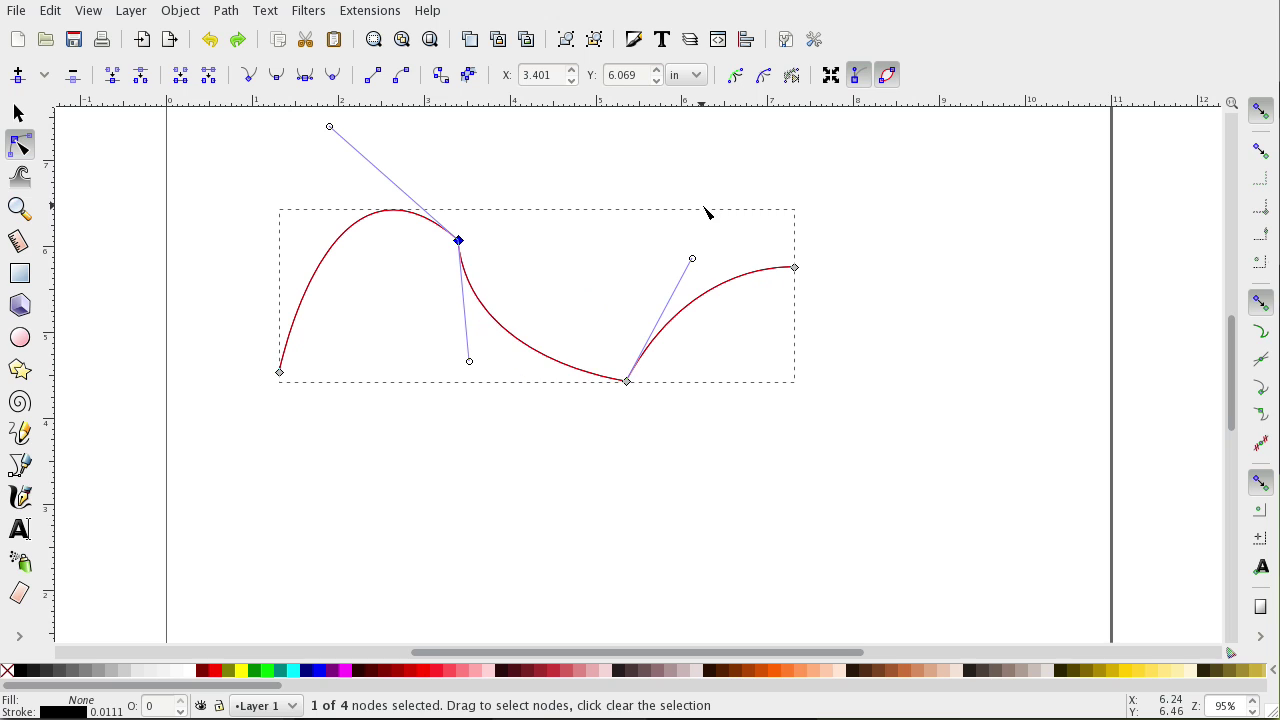
{"action": "key", "text": "ctrl+z"}
{"action": "key", "text": "ctrl+z"}
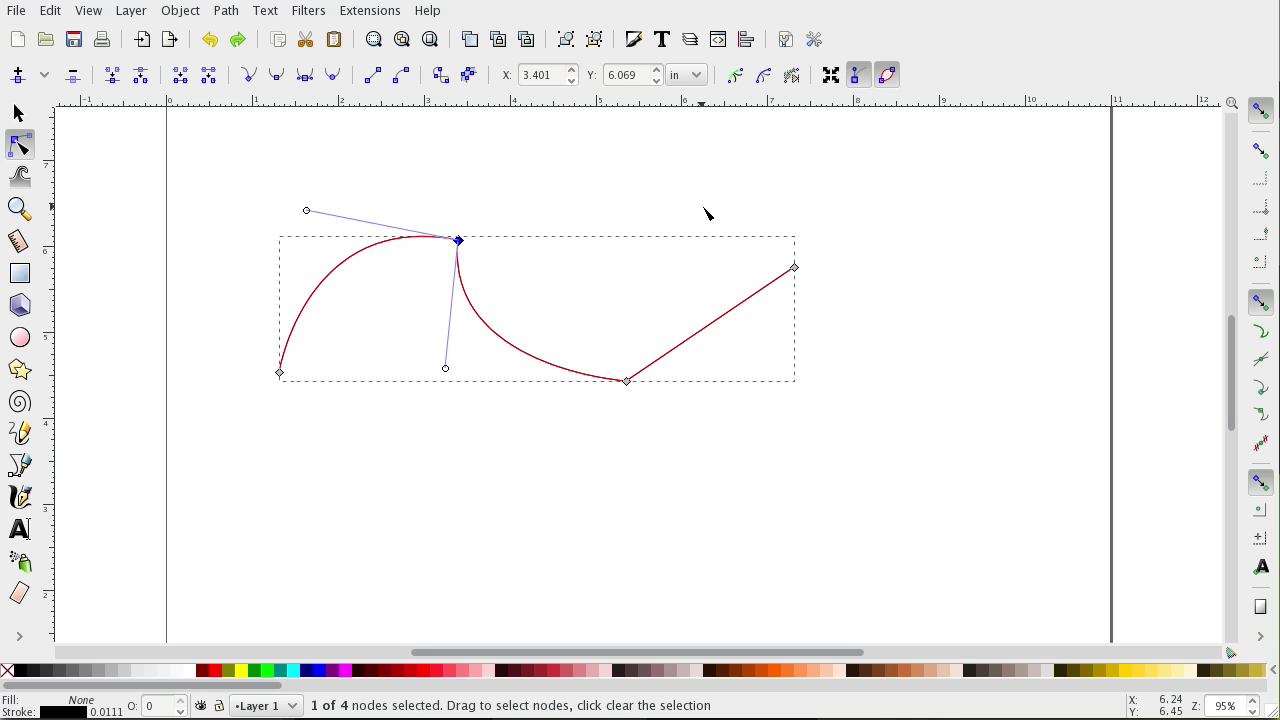
{"action": "key", "text": "ctrl+z"}
{"action": "key", "text": "ctrl+z"}
{"action": "key", "text": "ctrl+z"}
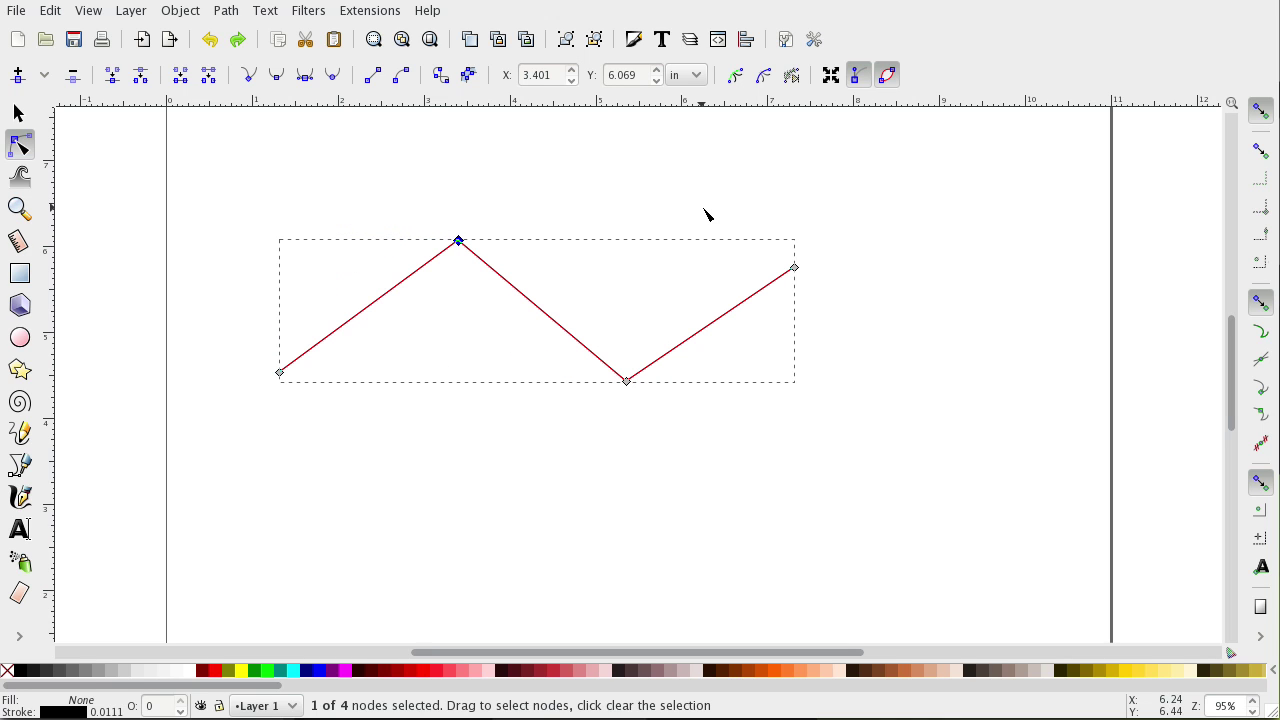
Delete the zigzag path and fit the whole empty page in the view.
{"action": "left_click", "coordinate": [21, 118]}
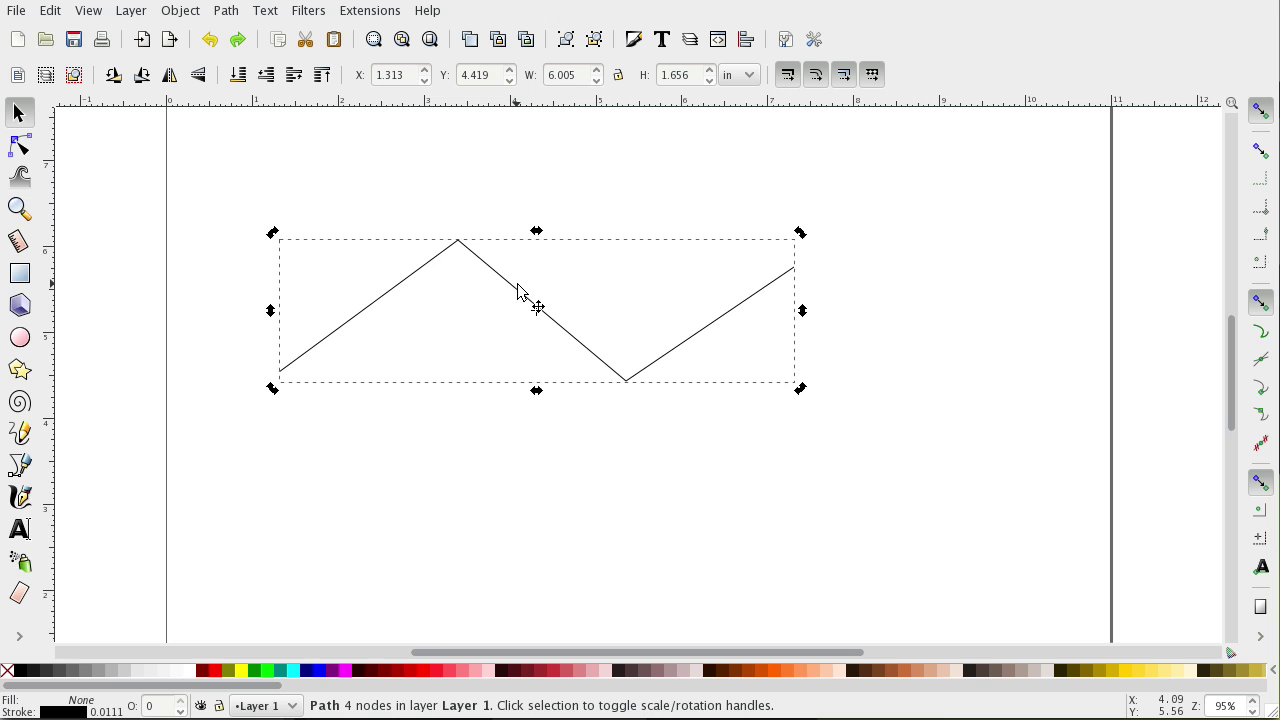
{"action": "key", "text": "Delete"}
{"action": "key", "text": "5"}
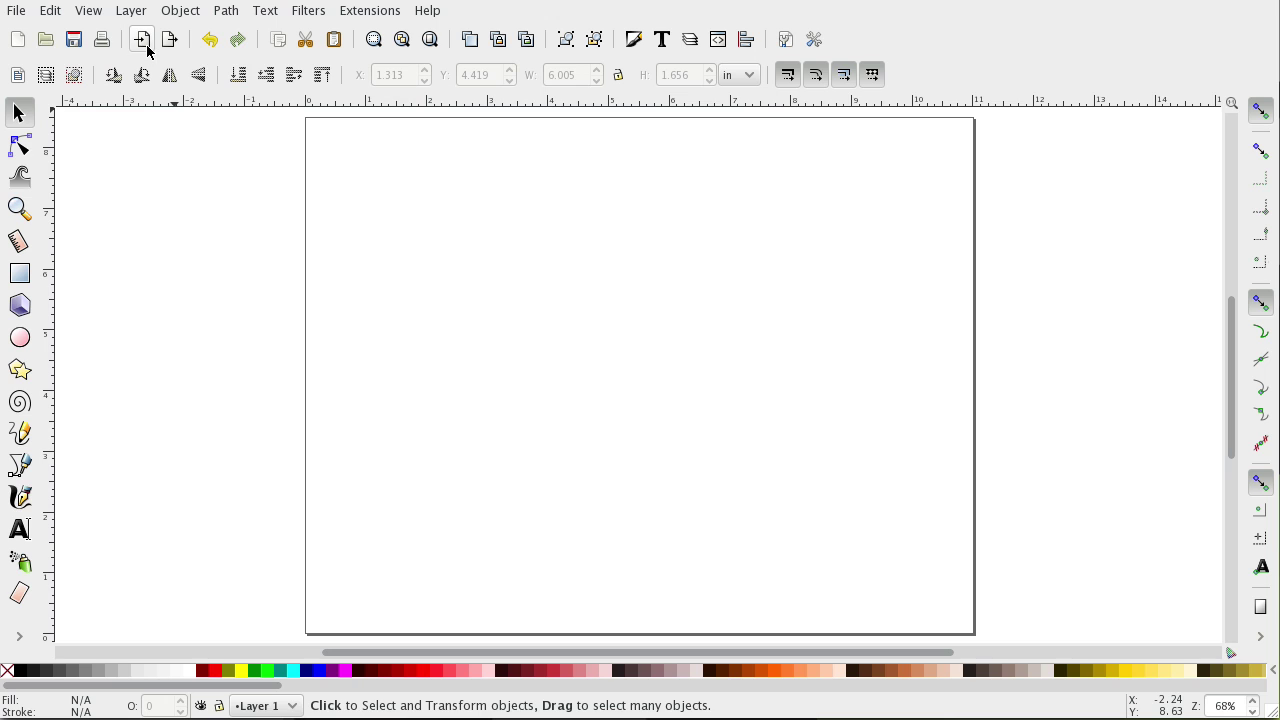
Import congratulations.gif from the Desktop as an embedded image, with DPI from file and Smooth (optimizeQuality) rendering.
{"action": "left_click", "coordinate": [17, 12]}
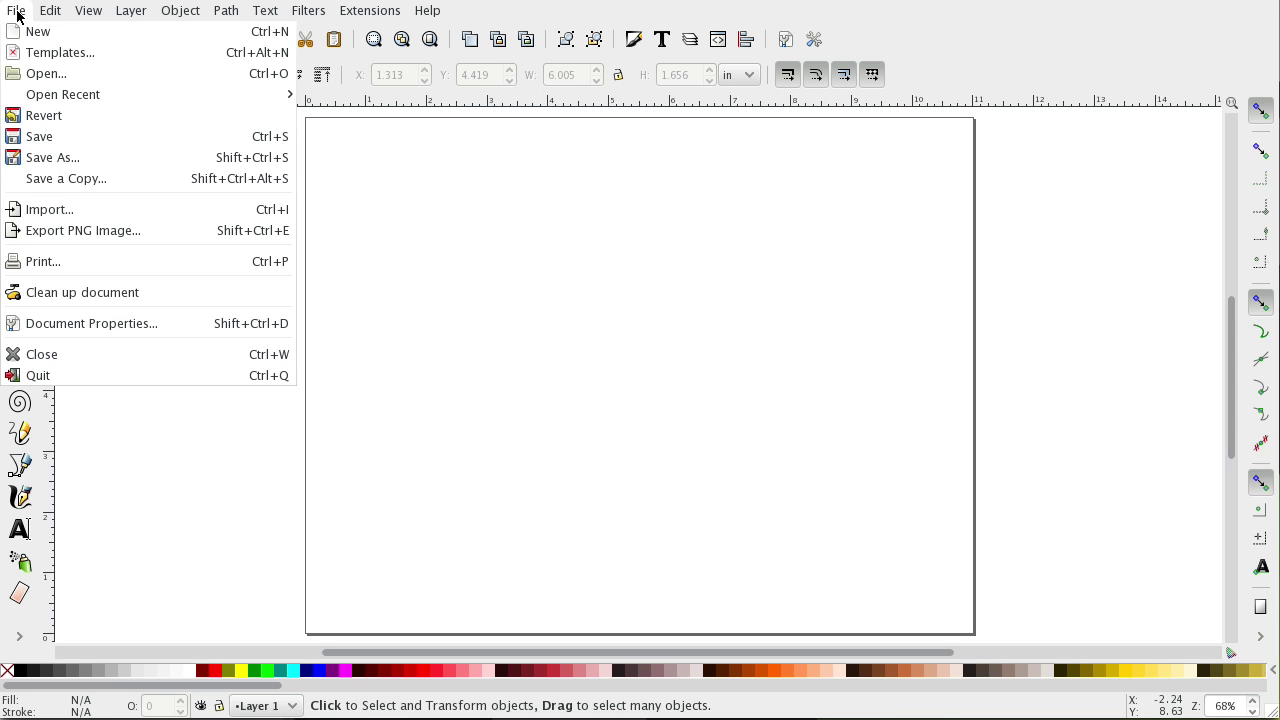
{"action": "left_click", "coordinate": [78, 213]}
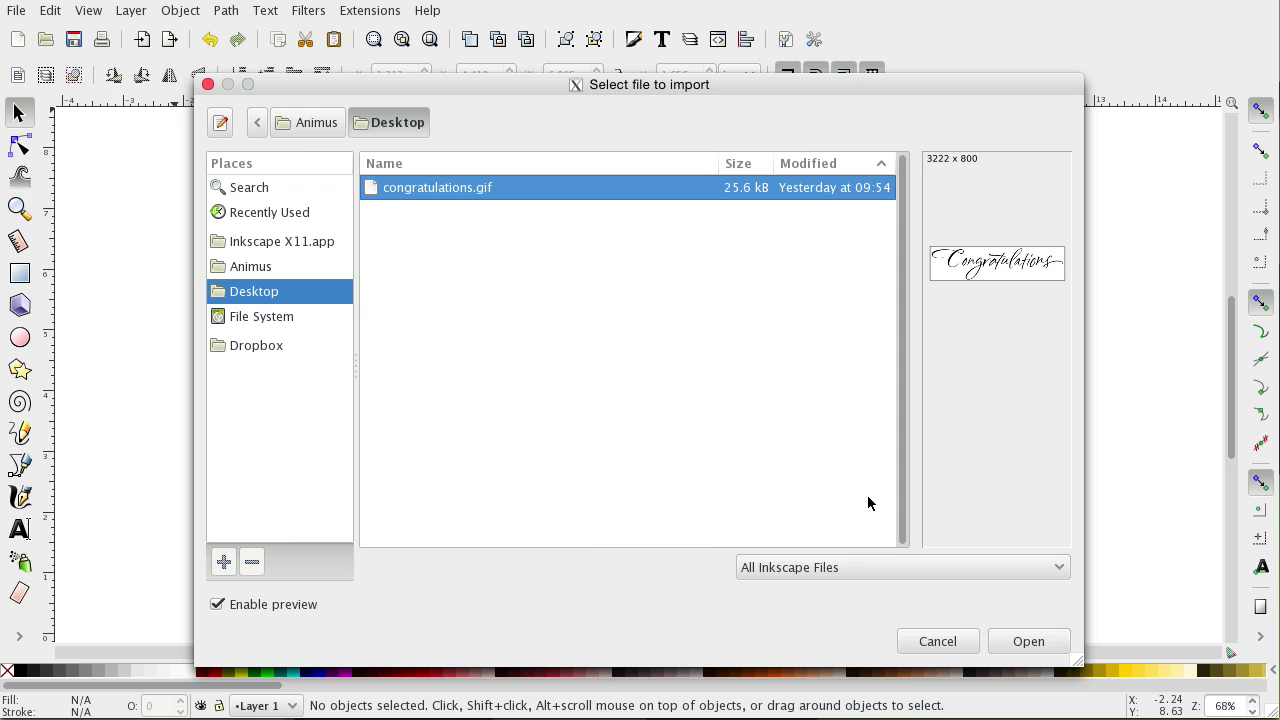
{"action": "left_click", "coordinate": [1038, 645]}
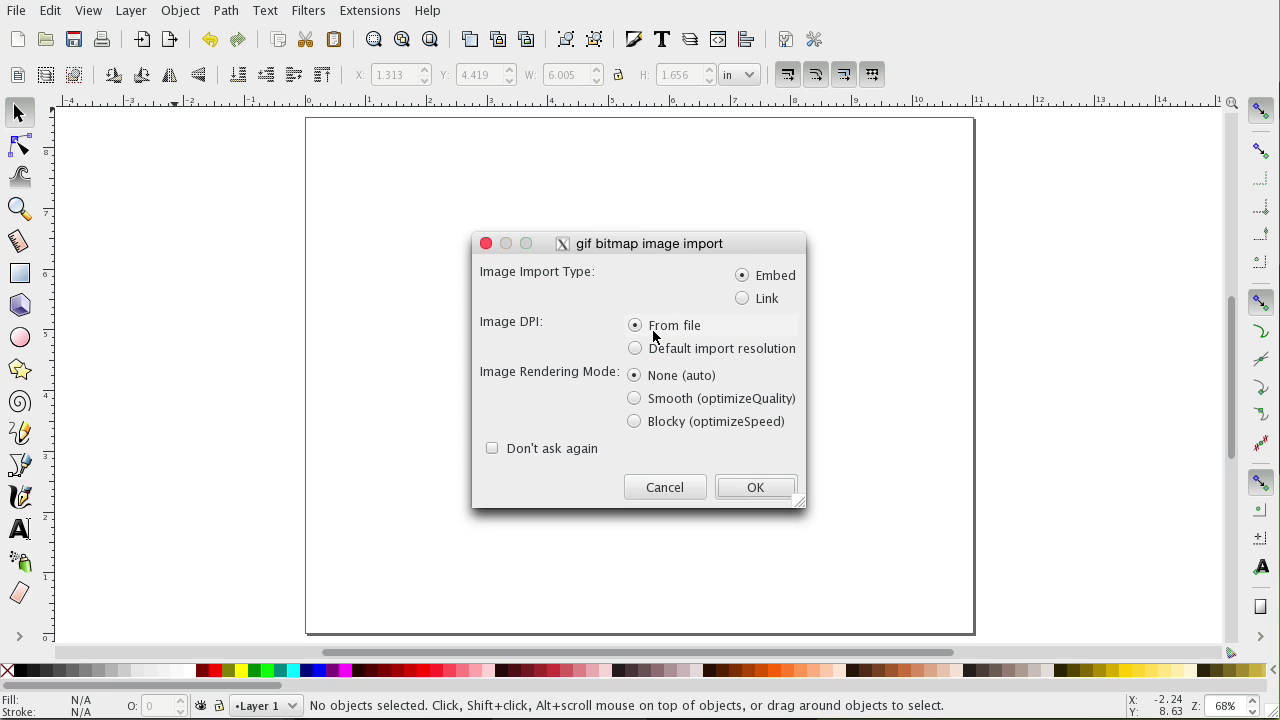
{"action": "left_click", "coordinate": [635, 399]}
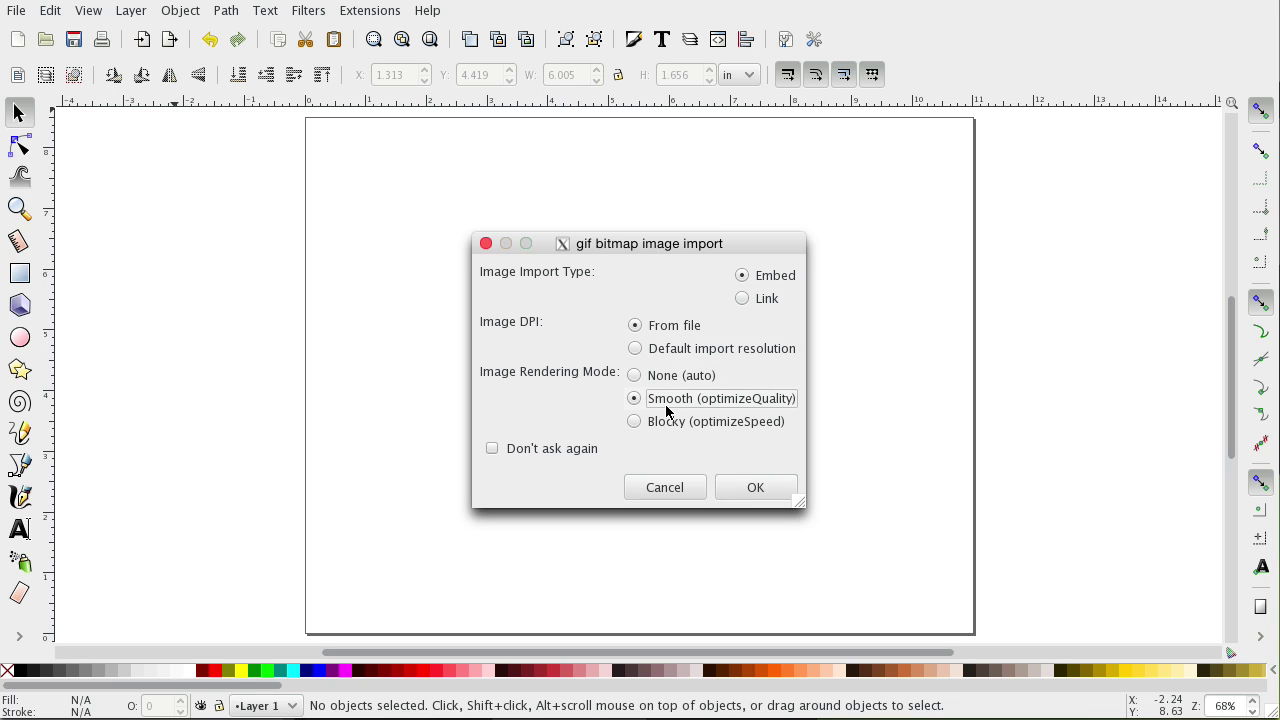
{"action": "left_click", "coordinate": [766, 487]}
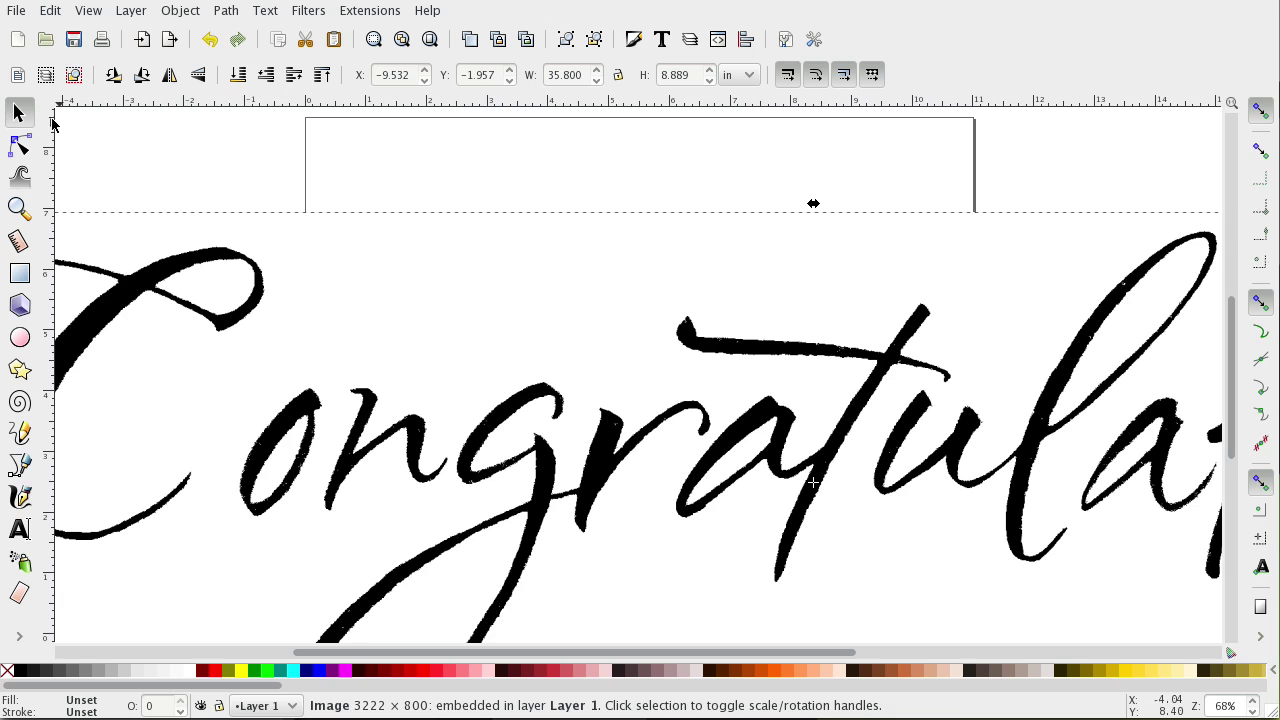
Reselect the imported image and move it right and slightly up until its left end lies on the page.
{"action": "left_click", "coordinate": [158, 150]}
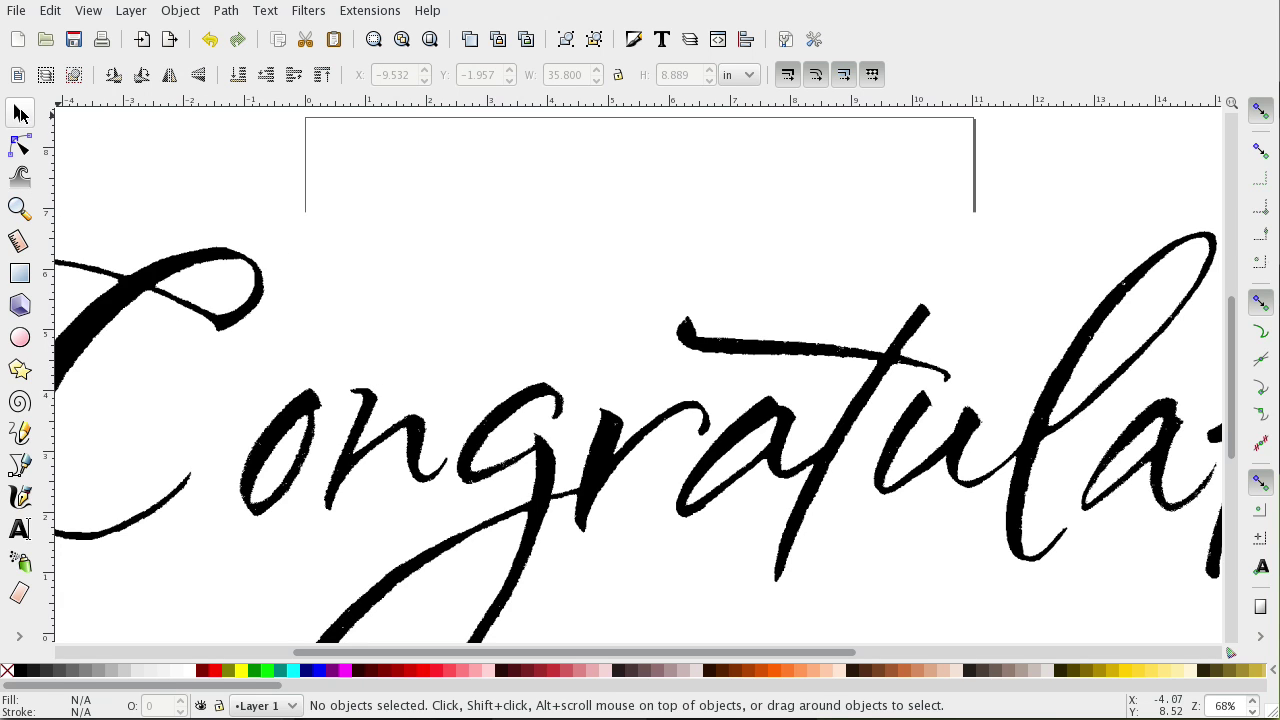
{"action": "left_click", "coordinate": [181, 268]}
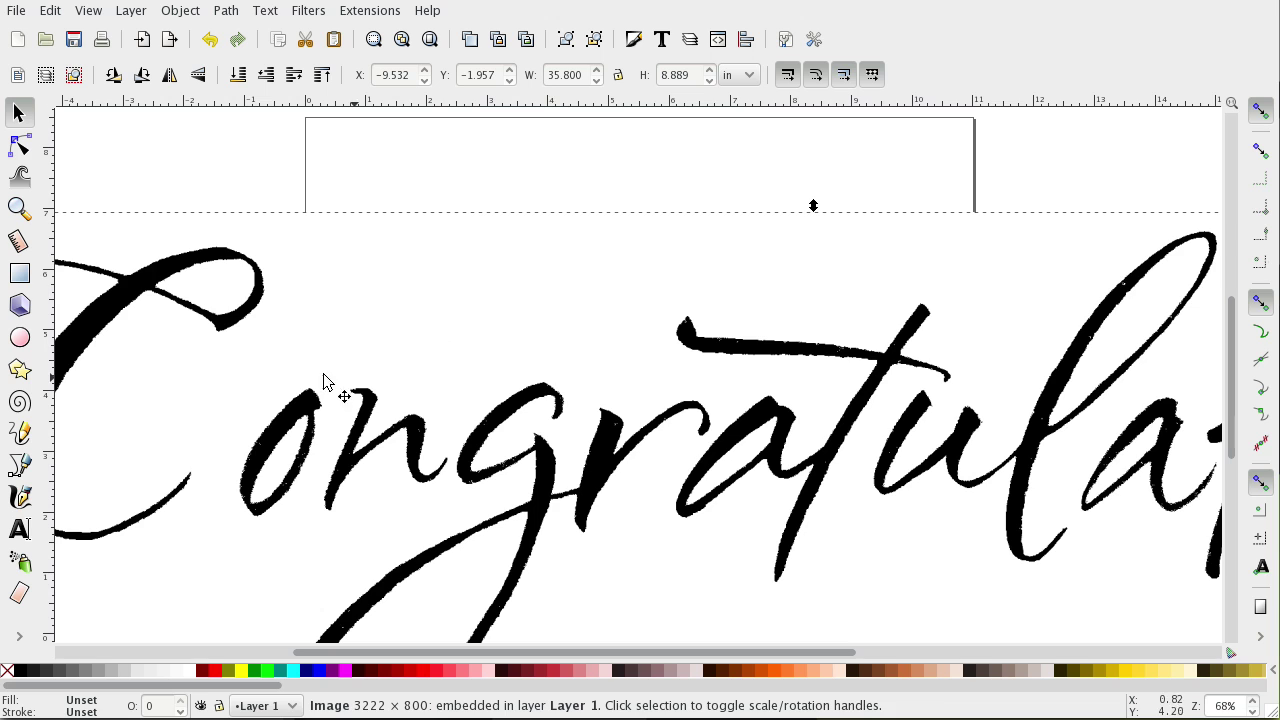
{"action": "left_click_drag", "start_coordinate": [276, 298], "coordinate": [1000, 255]}
{"action": "left_click_drag", "start_coordinate": [514, 264], "coordinate": [523, 266]}
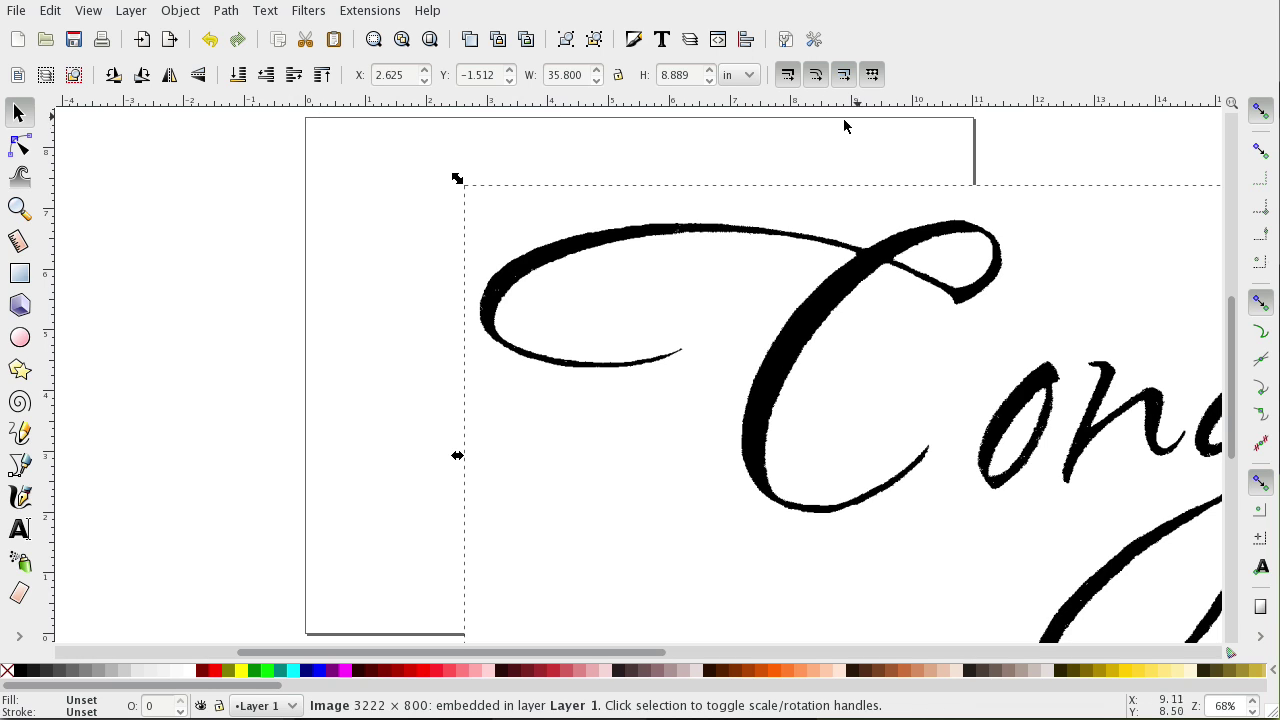
Set the image's width to 10 in with the width-to-height ratio locked.
{"action": "left_click", "coordinate": [585, 77]}
{"action": "left_click_drag", "start_coordinate": [585, 77], "coordinate": [514, 72]}
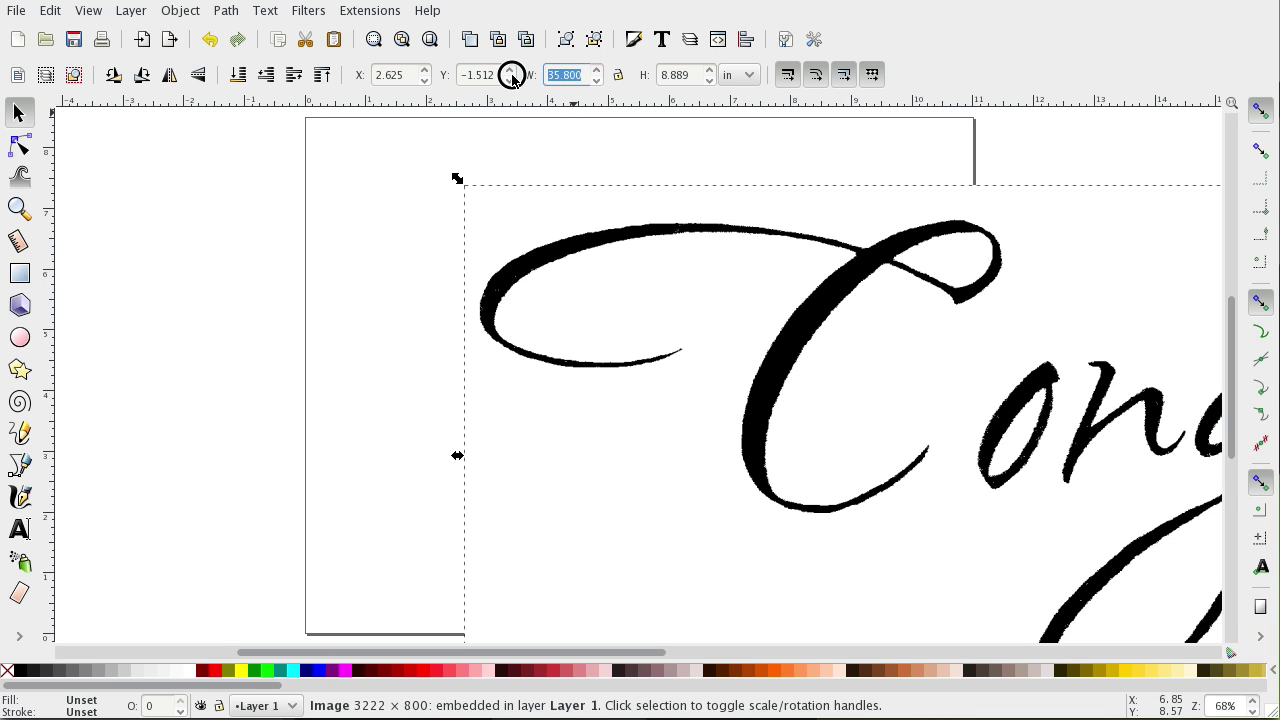
{"action": "type", "text": "10"}
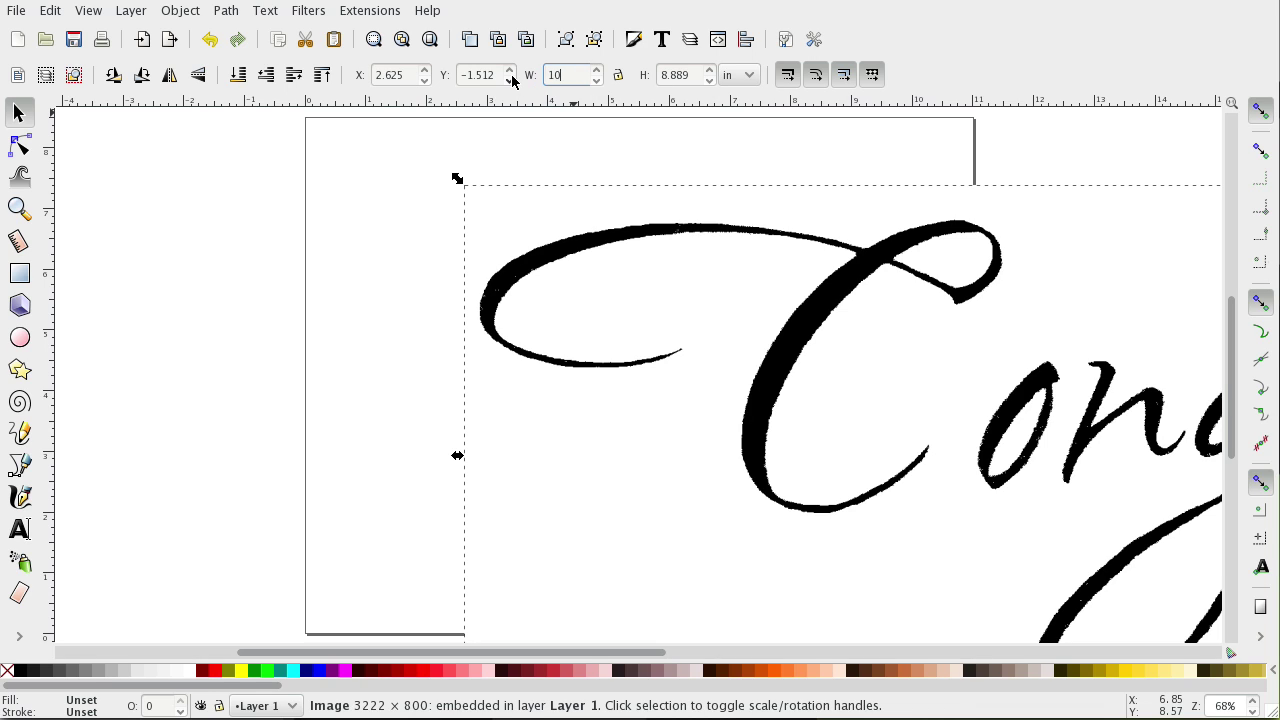
{"action": "left_click", "coordinate": [619, 81]}
{"action": "key", "text": "Return"}
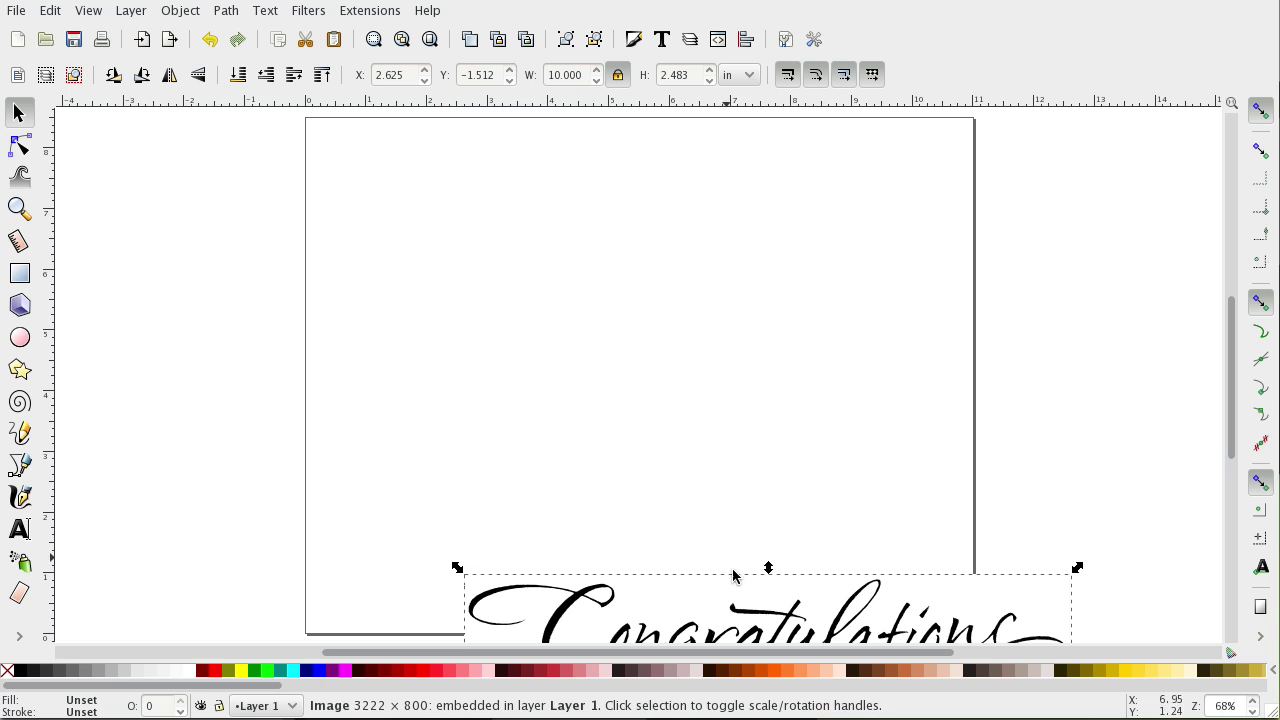
Move the resized image into the upper half of the page, at about X 0.48 in, Y 4.39 in, and deselect it.
{"action": "left_click", "coordinate": [753, 516]}
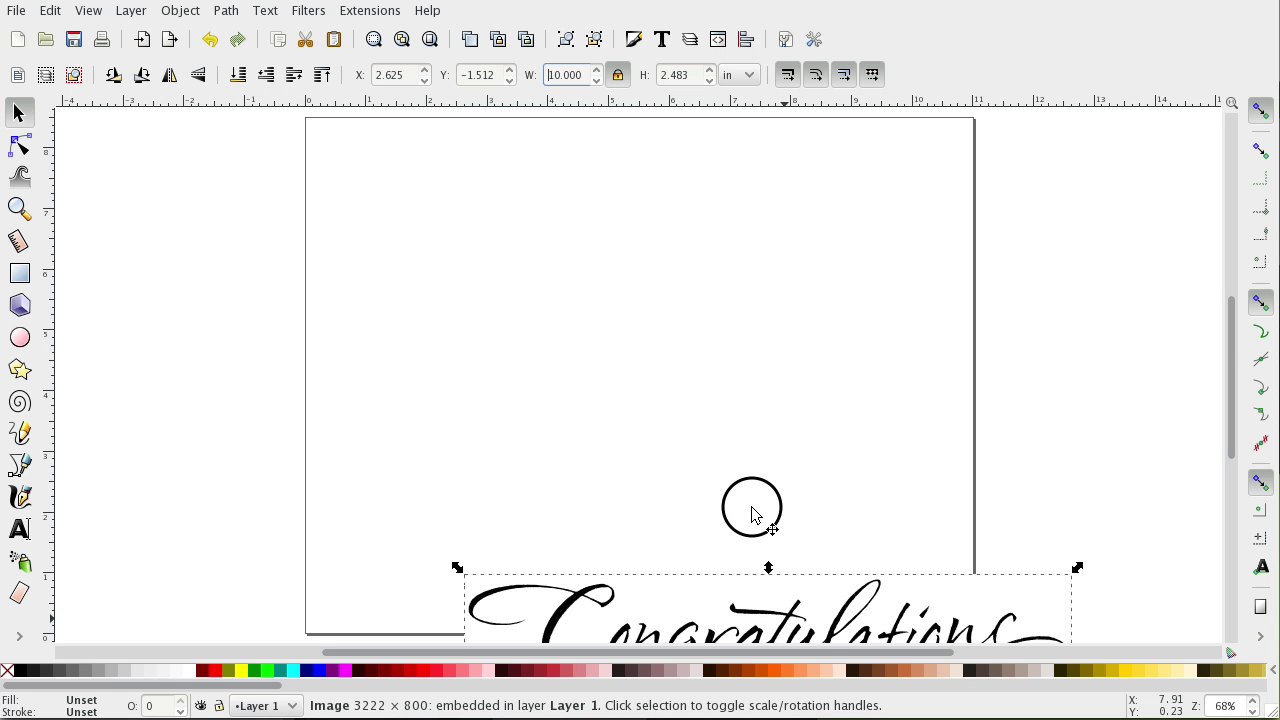
{"action": "left_click", "coordinate": [559, 604]}
{"action": "left_click_drag", "start_coordinate": [559, 604], "coordinate": [431, 245]}
{"action": "left_click", "coordinate": [530, 449]}
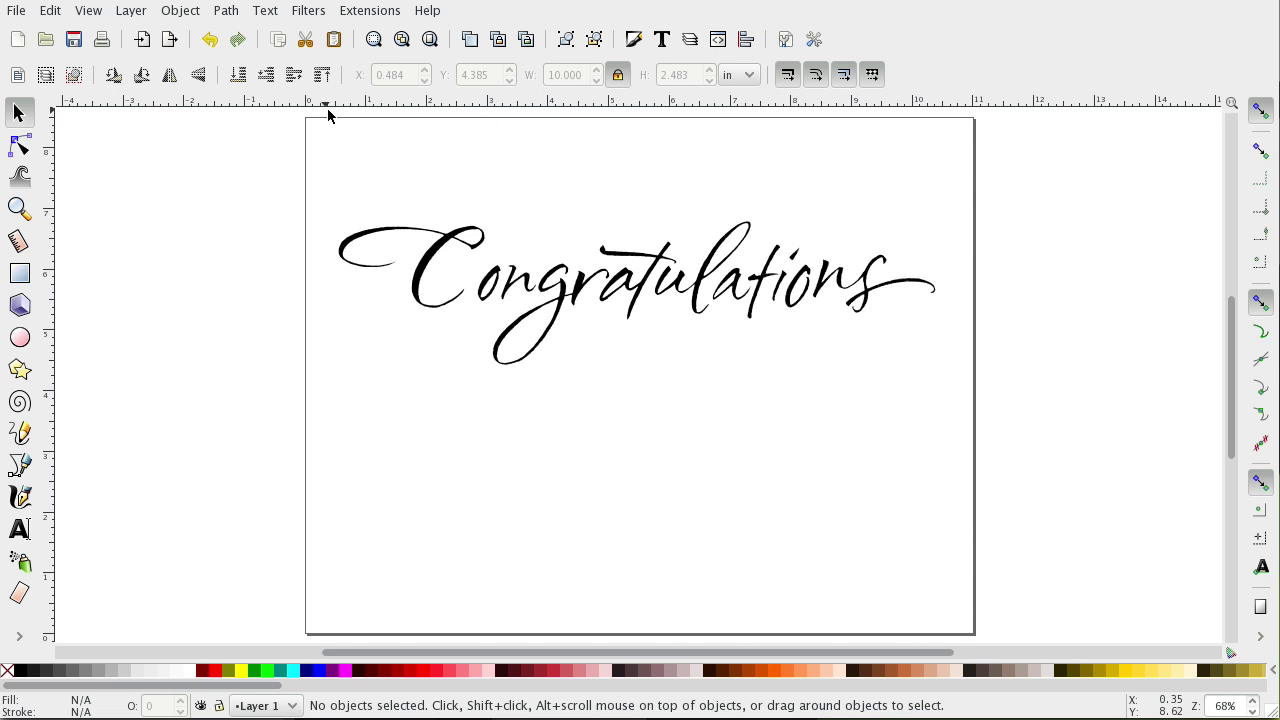
Reposition the image to sit centred across the page's upper half, at about X 0.55 in, Y 4.52 in, and deselect it.
{"action": "left_click_drag", "start_coordinate": [575, 285], "coordinate": [230, 344]}
{"action": "left_click_drag", "start_coordinate": [230, 344], "coordinate": [296, 332]}
{"action": "key", "text": "5"}
{"action": "left_click_drag", "start_coordinate": [660, 307], "coordinate": [637, 276]}
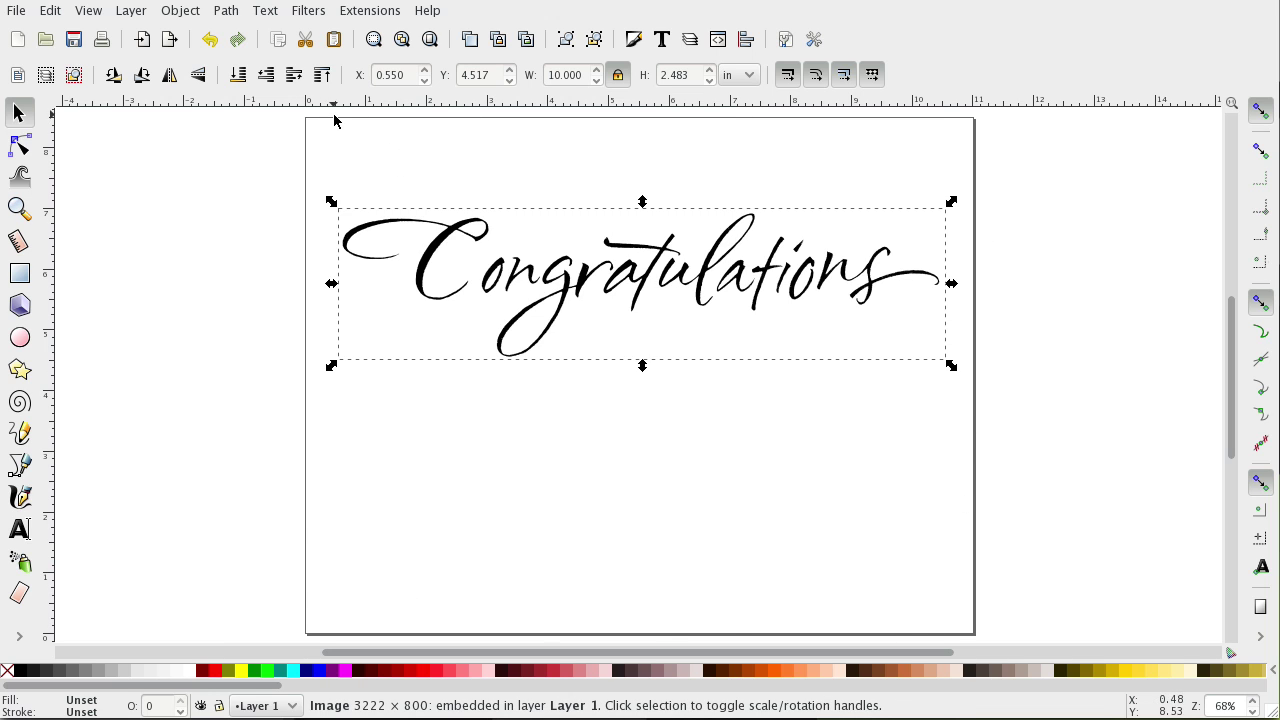
{"action": "key", "text": "Escape"}
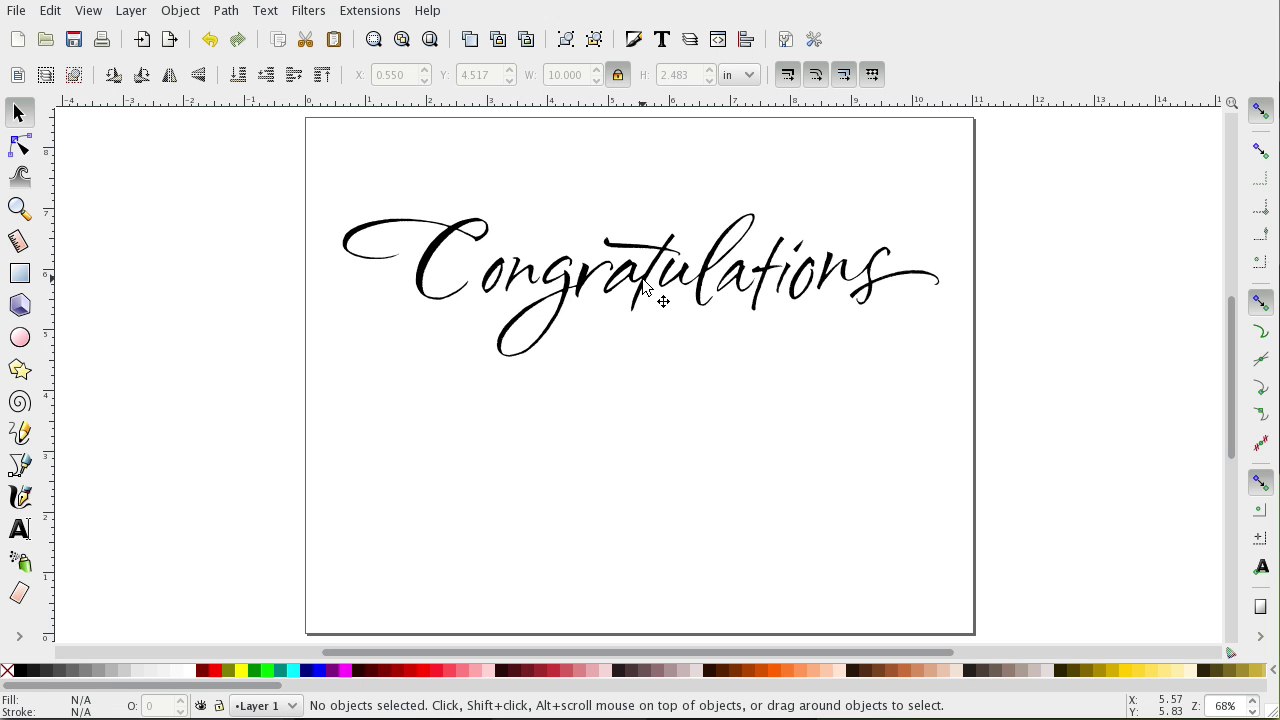
Reselect the image briefly, leave it deselected, and open the Layers dialog.
{"action": "left_click", "coordinate": [643, 287]}
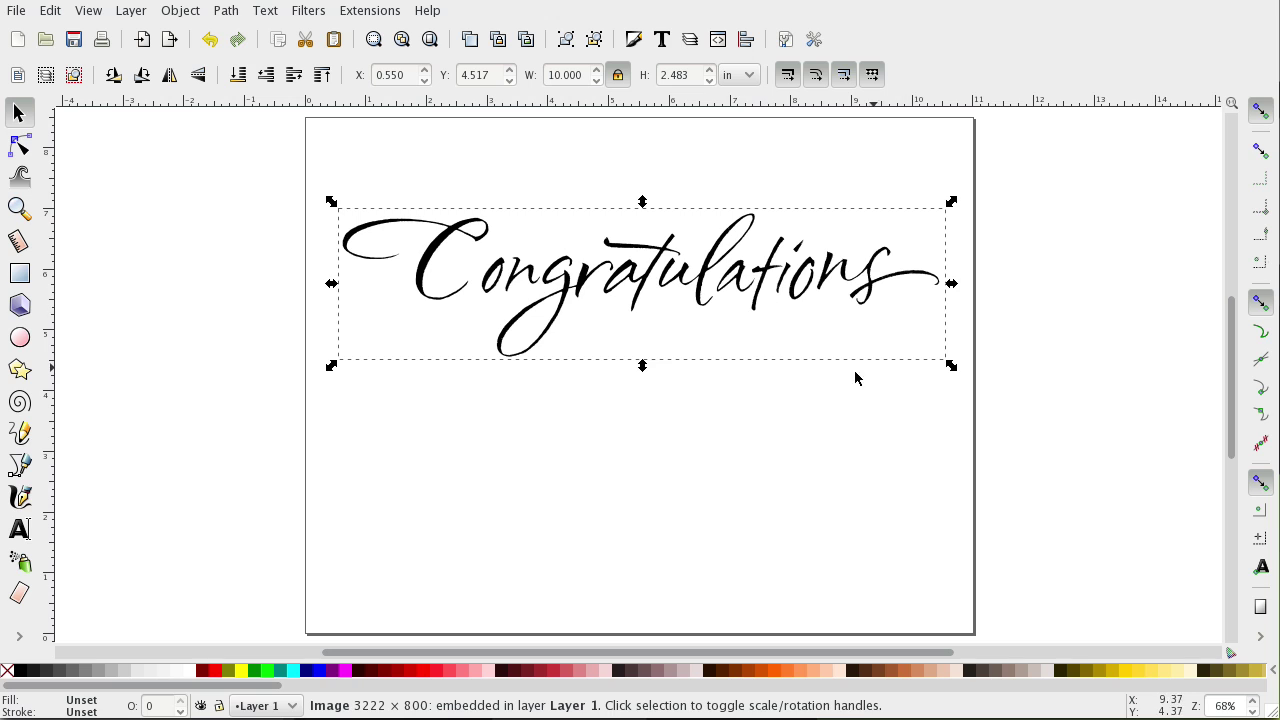
{"action": "left_click", "coordinate": [700, 446]}
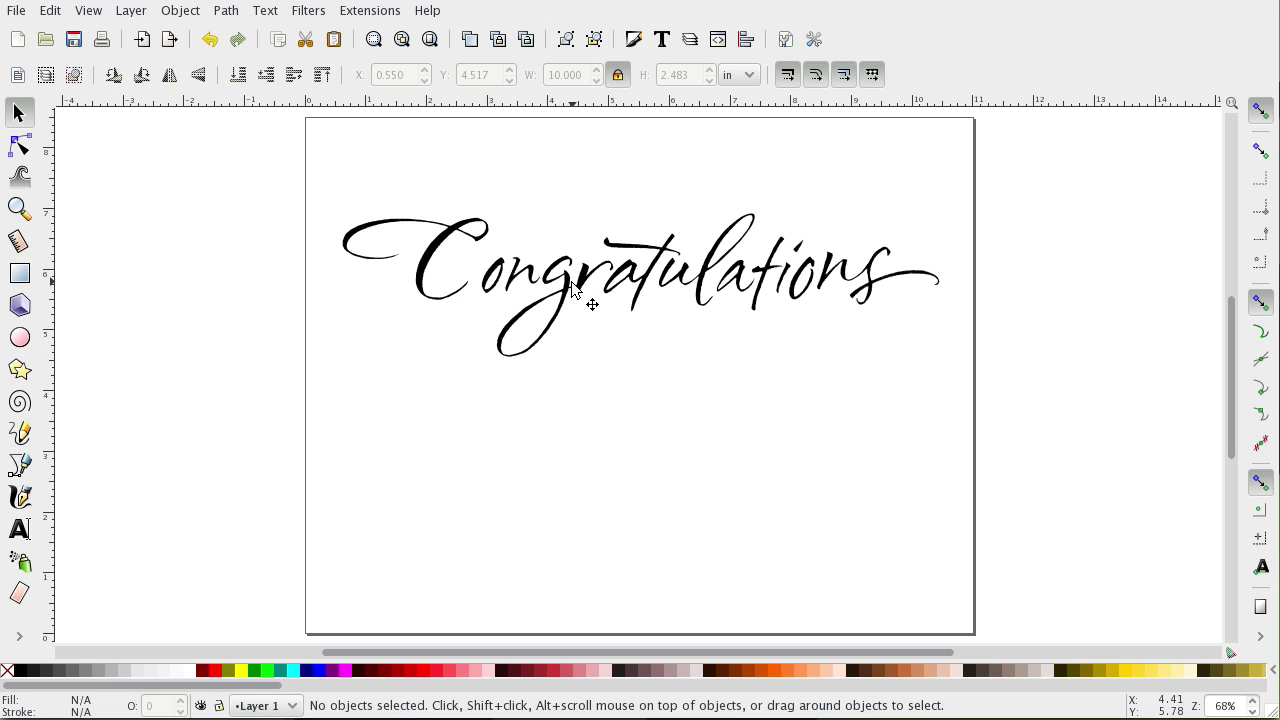
{"action": "left_click", "coordinate": [138, 18]}
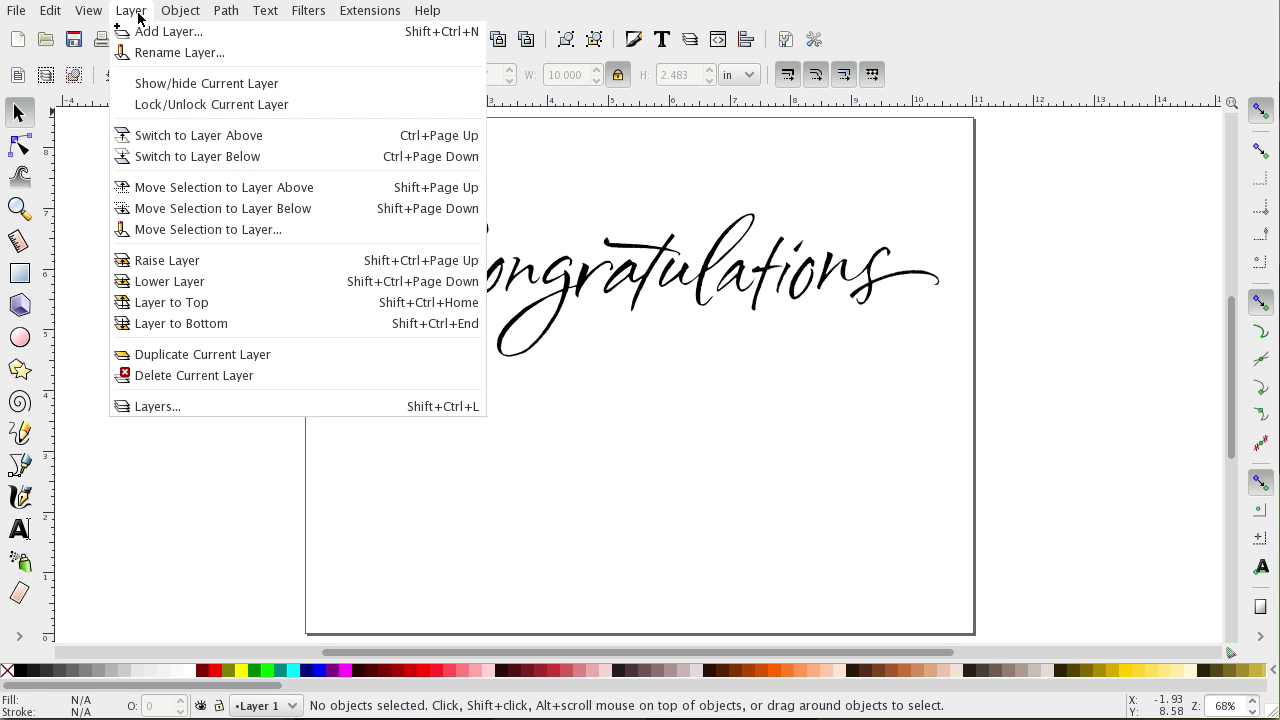
{"action": "left_click", "coordinate": [155, 406]}
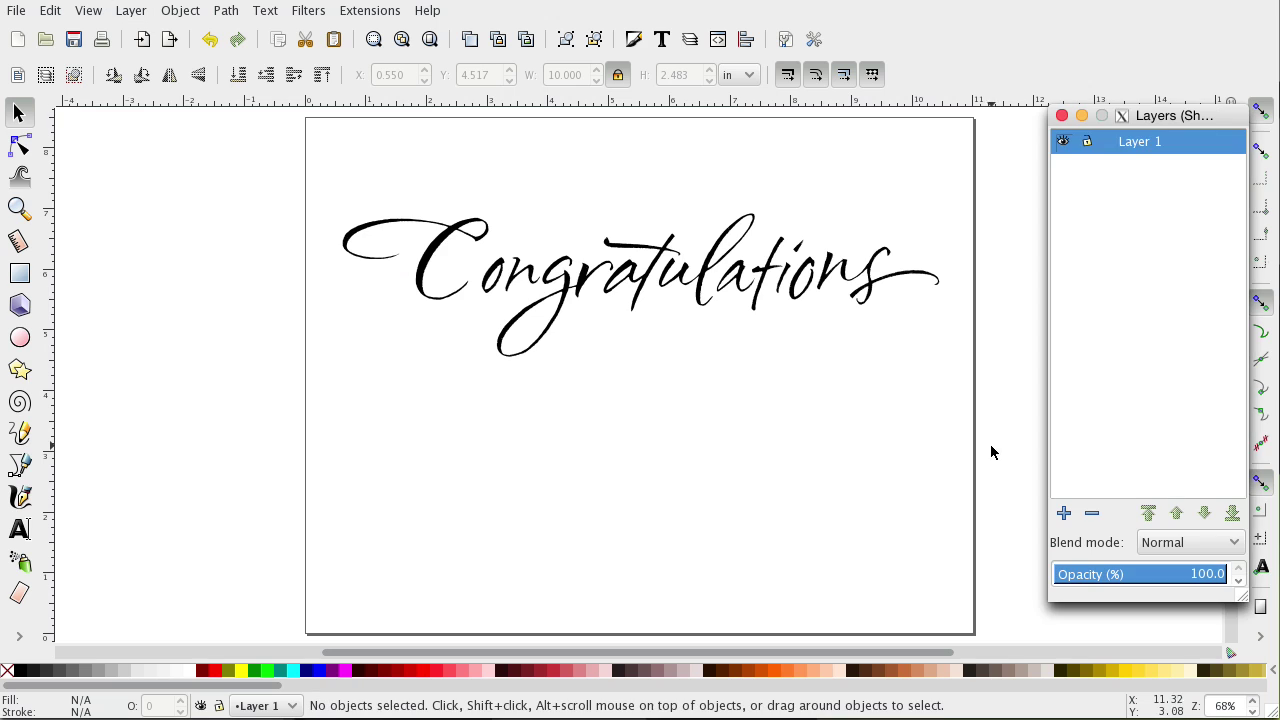
Move the Layers dialog closer to the page, then toggle Layer 1's visibility off and back on.
{"action": "left_click_drag", "start_coordinate": [1222, 124], "coordinate": [1169, 131]}
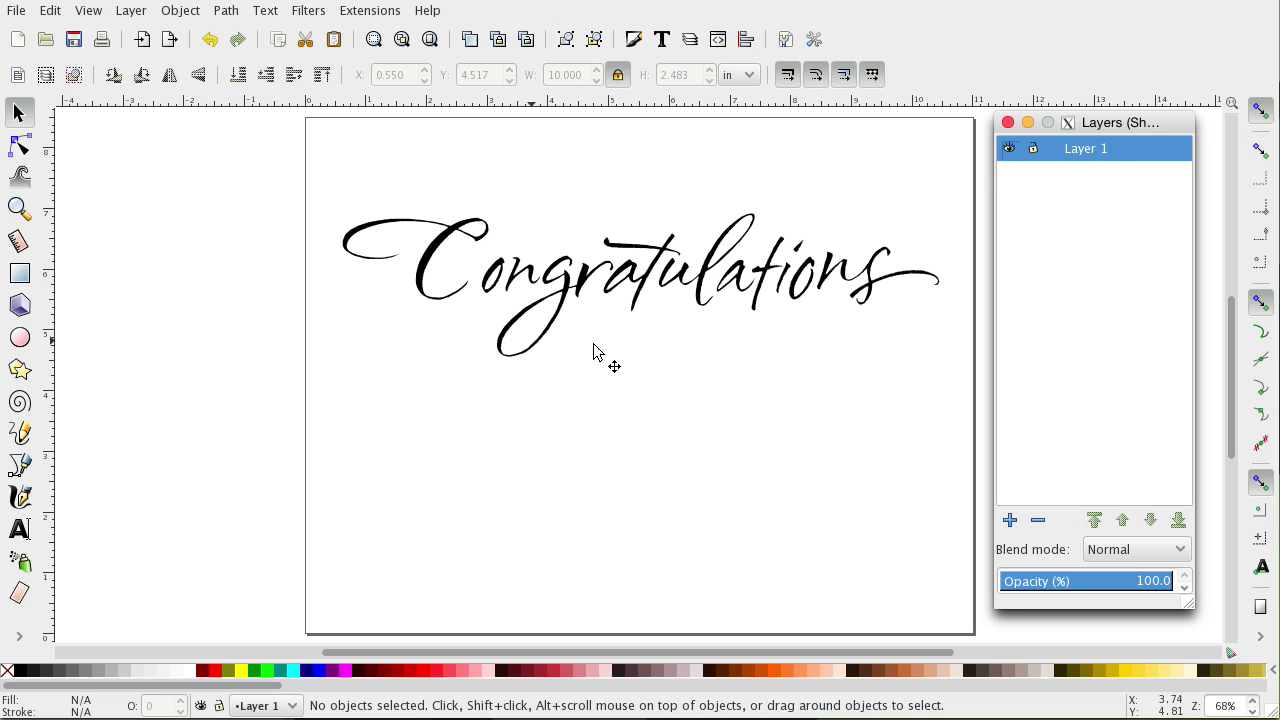
{"action": "left_click", "coordinate": [1009, 149]}
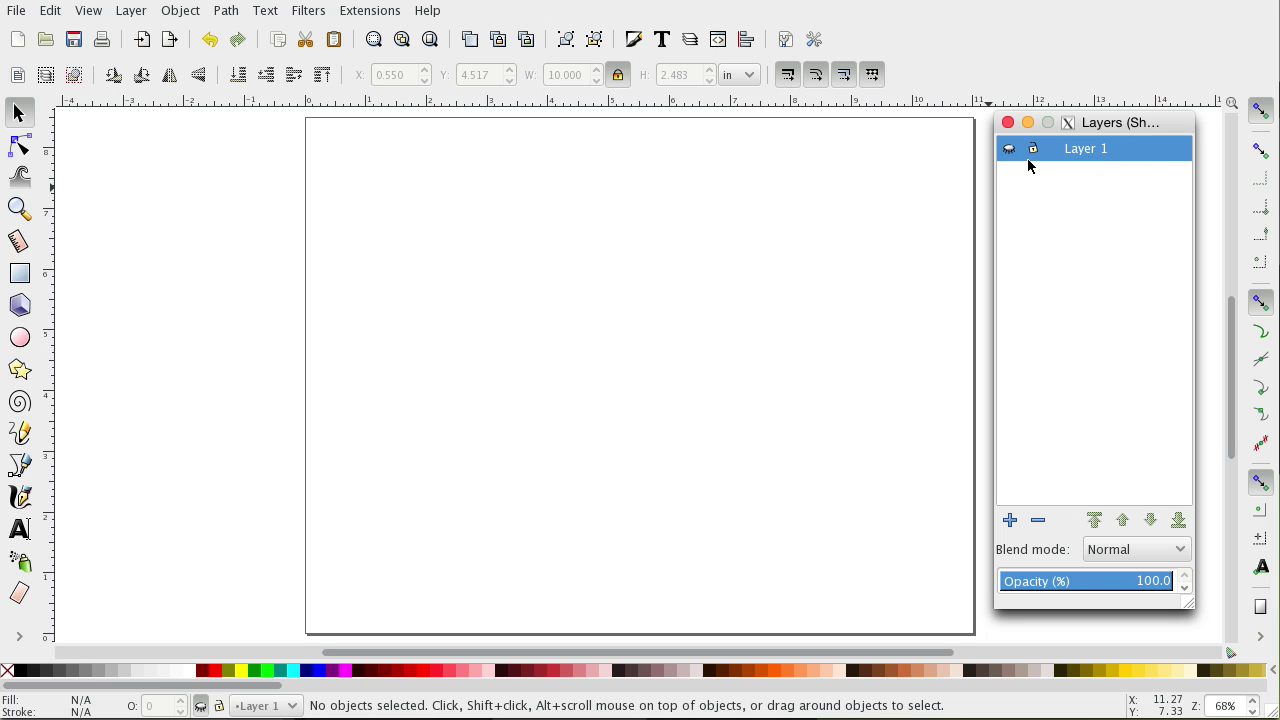
{"action": "left_click", "coordinate": [1009, 149]}
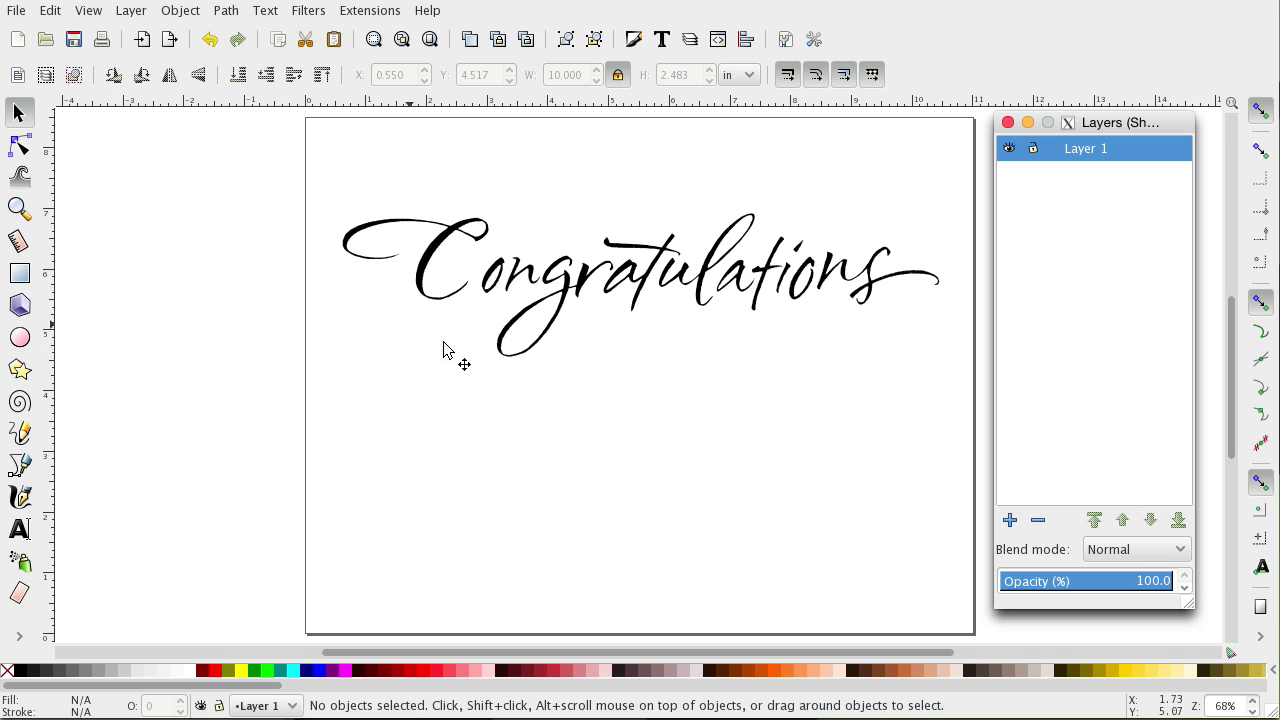
{"action": "left_click", "coordinate": [1009, 150]}
{"action": "left_click", "coordinate": [1009, 150]}
Lock Layer 1, test that its lettering image cannot be moved, and lower the layer's opacity to 17.3%.
{"action": "left_click", "coordinate": [1033, 150]}
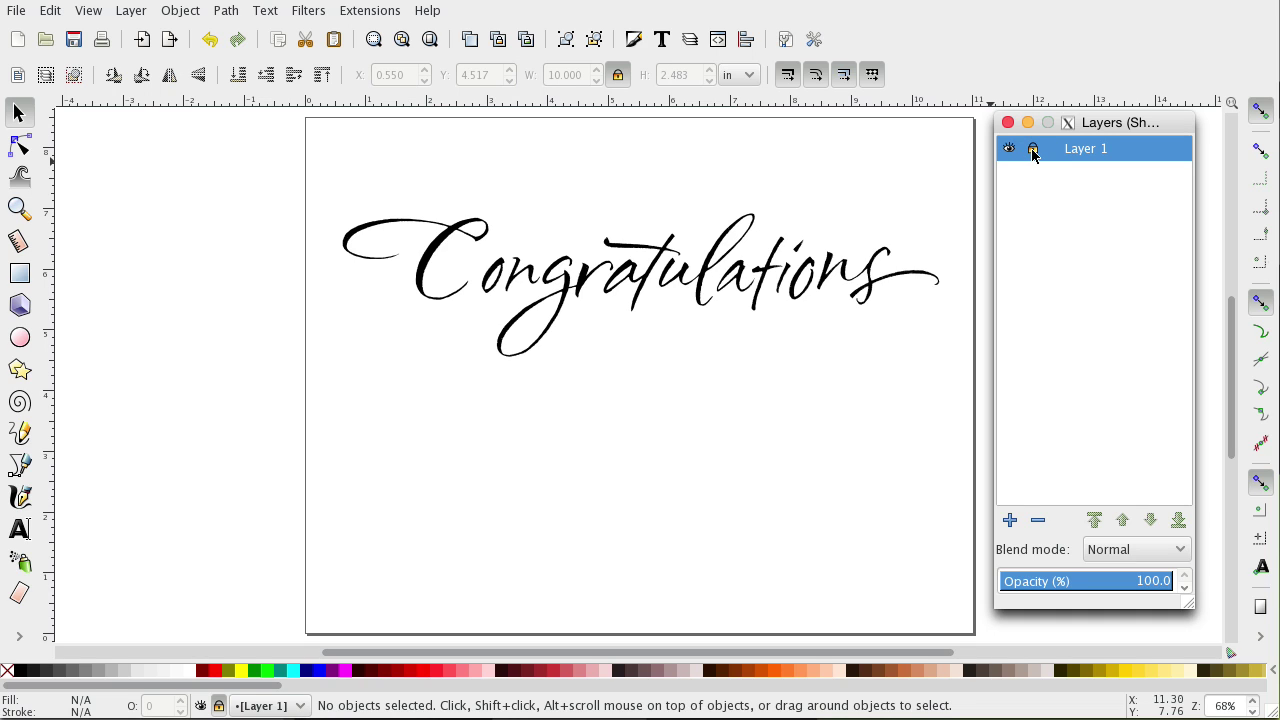
{"action": "left_click_drag", "start_coordinate": [443, 232], "coordinate": [651, 323]}
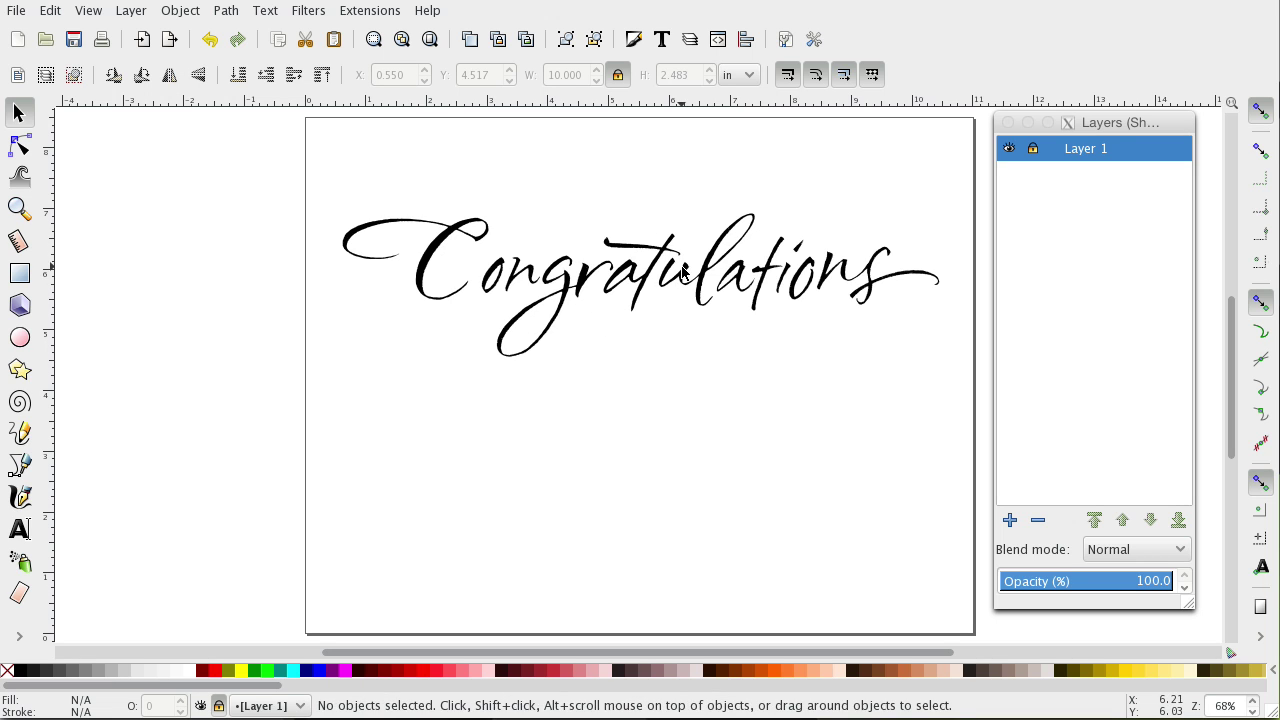
{"action": "left_click_drag", "start_coordinate": [445, 260], "coordinate": [538, 388]}
{"action": "left_click", "coordinate": [1088, 582]}
{"action": "left_click_drag", "start_coordinate": [1086, 582], "coordinate": [1030, 585]}
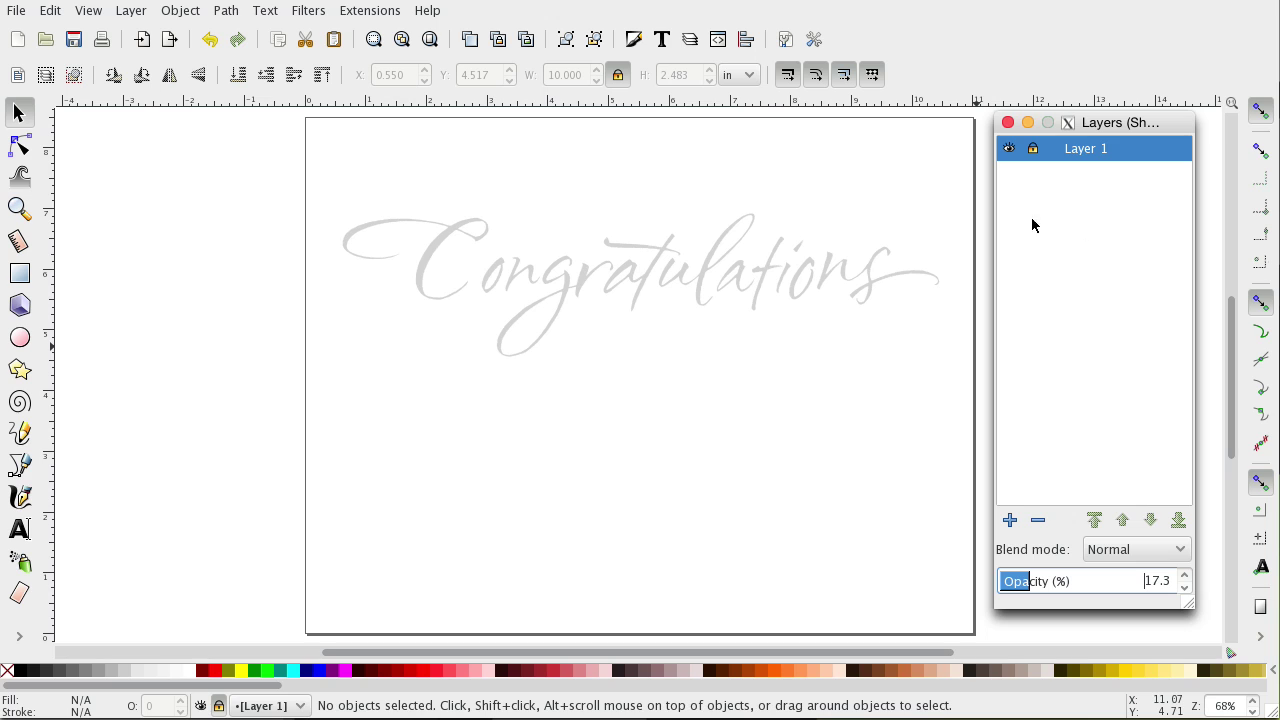
Add a new layer named Layer 2 above the current one and close the Layers dialog.
{"action": "left_click", "coordinate": [1010, 520]}
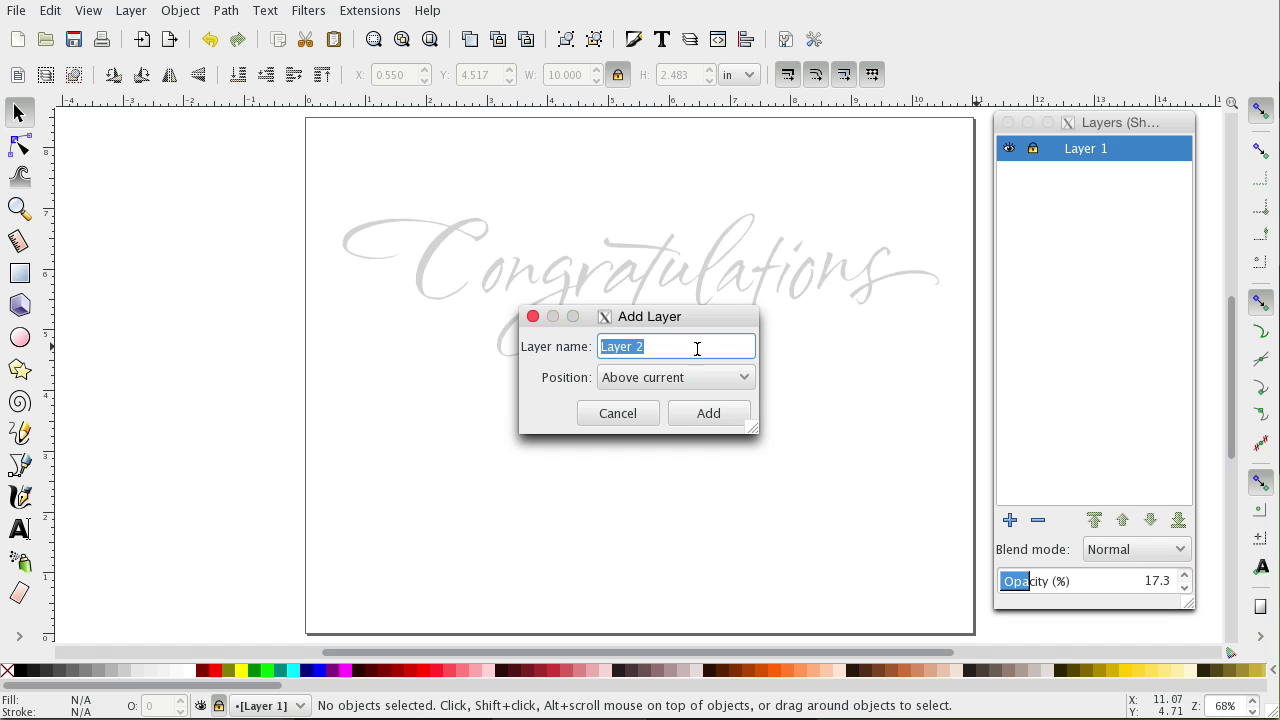
{"action": "left_click", "coordinate": [709, 414]}
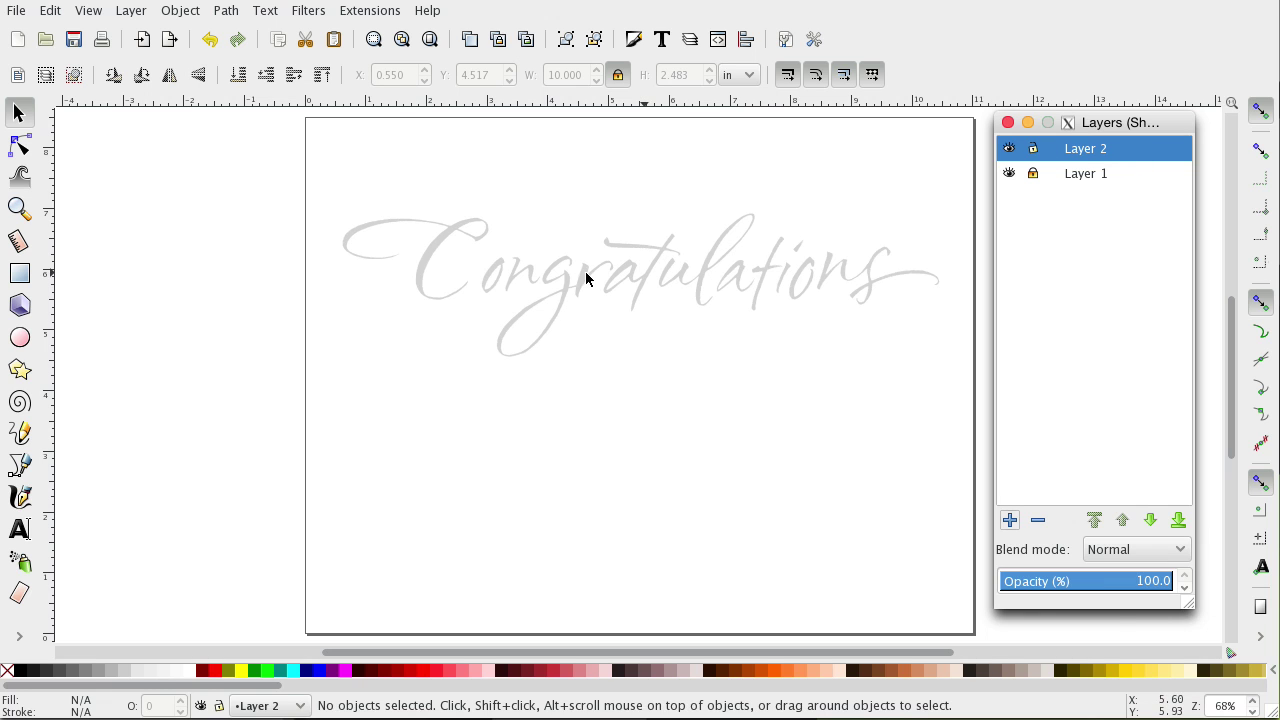
{"action": "left_click_drag", "start_coordinate": [518, 263], "coordinate": [440, 270]}
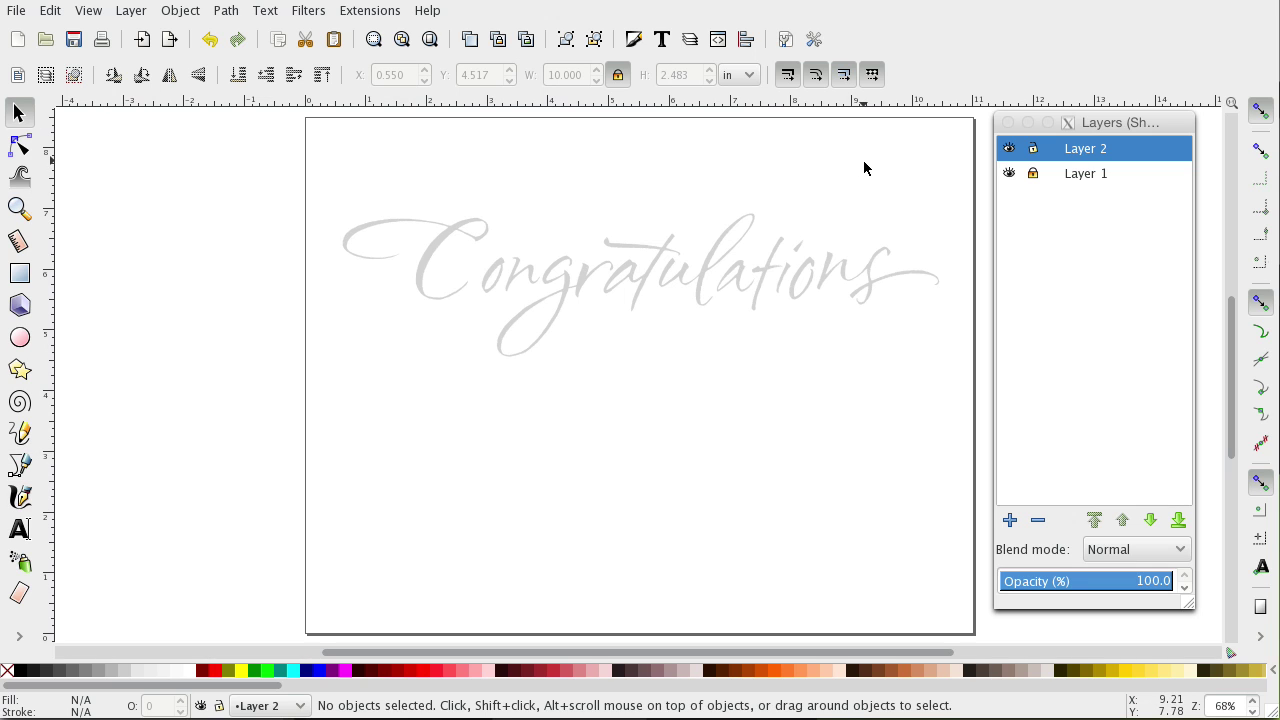
{"action": "left_click", "coordinate": [1007, 123]}
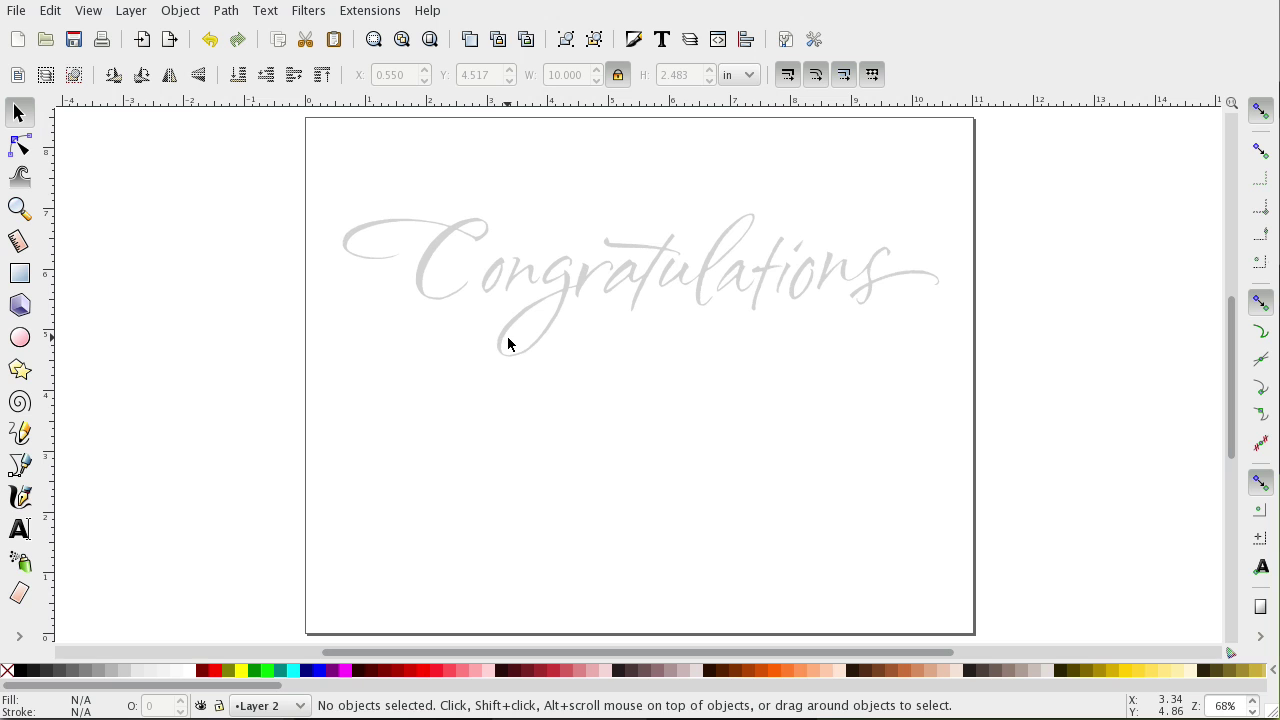
Reopen the Layers dialog briefly, set it beside the page, and close it again.
{"action": "left_click", "coordinate": [130, 12]}
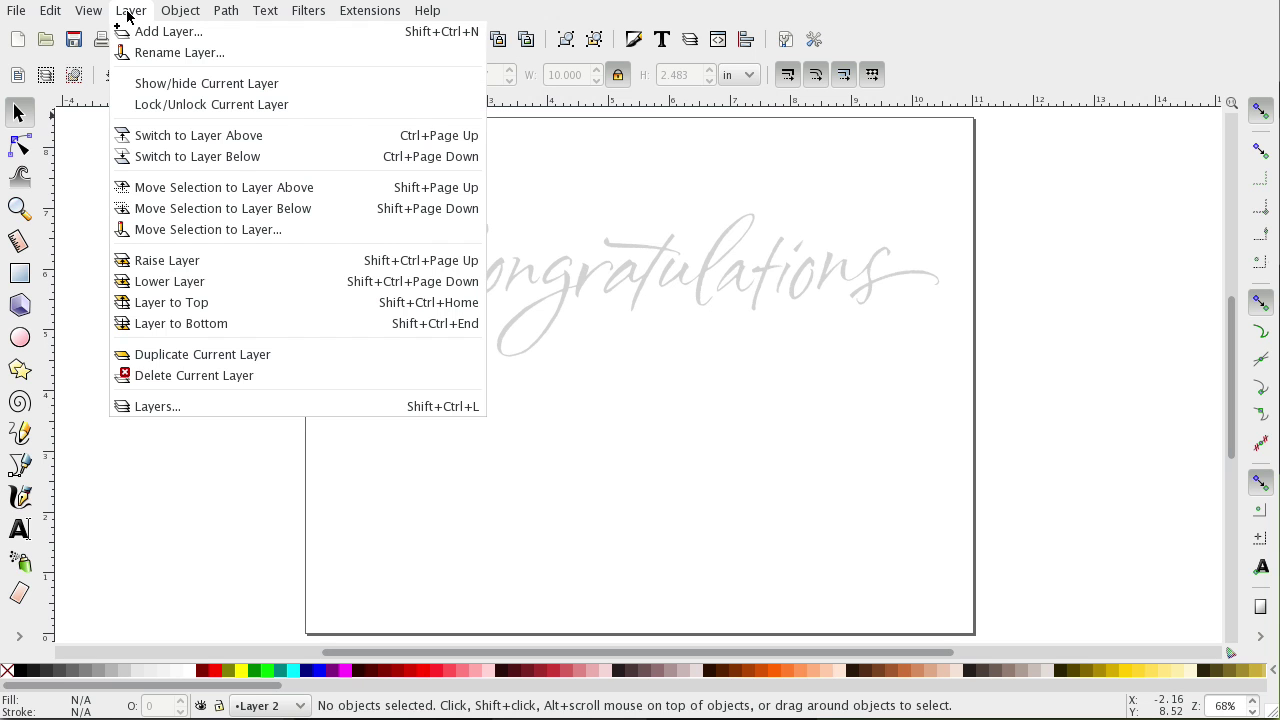
{"action": "left_click", "coordinate": [225, 407]}
{"action": "left_click_drag", "start_coordinate": [676, 133], "coordinate": [1145, 134]}
{"action": "left_click", "coordinate": [451, 426]}
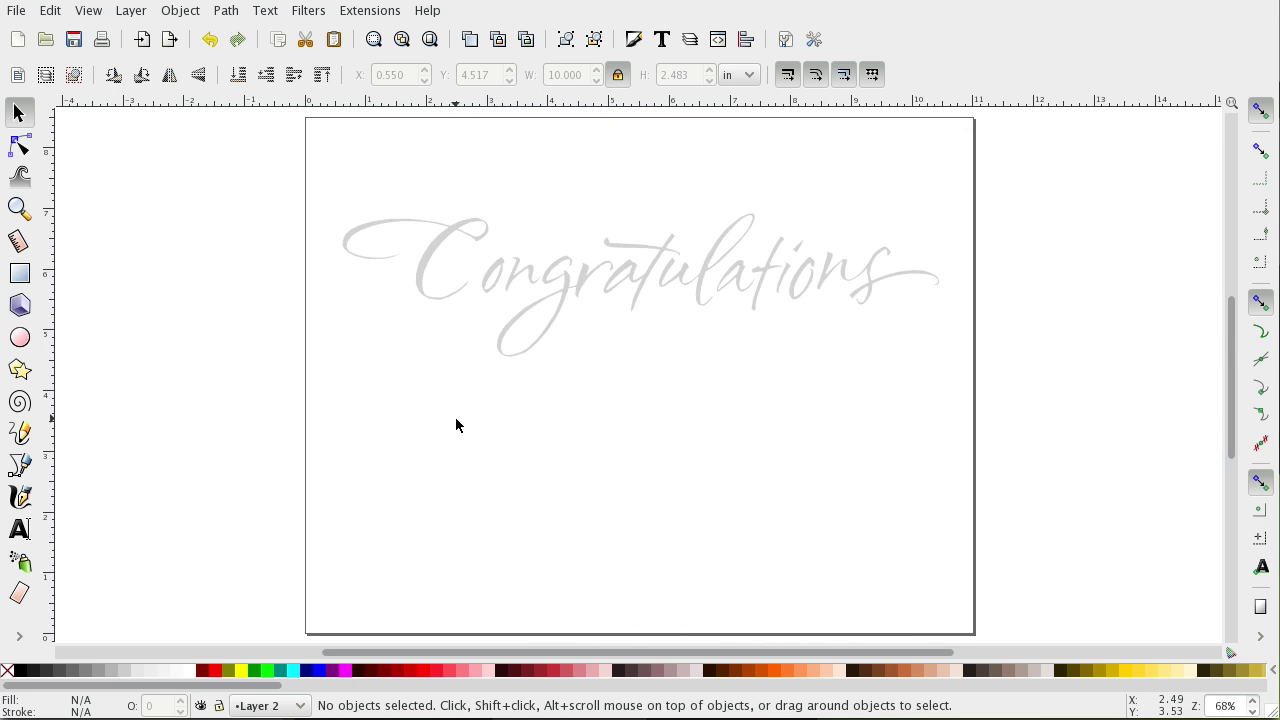
Draw an open straight-segment Bezier path over the letter C, from the swash tip through its main turning points to the lower stroke end.
{"action": "key", "text": "plus"}
{"action": "key", "text": "plus"}
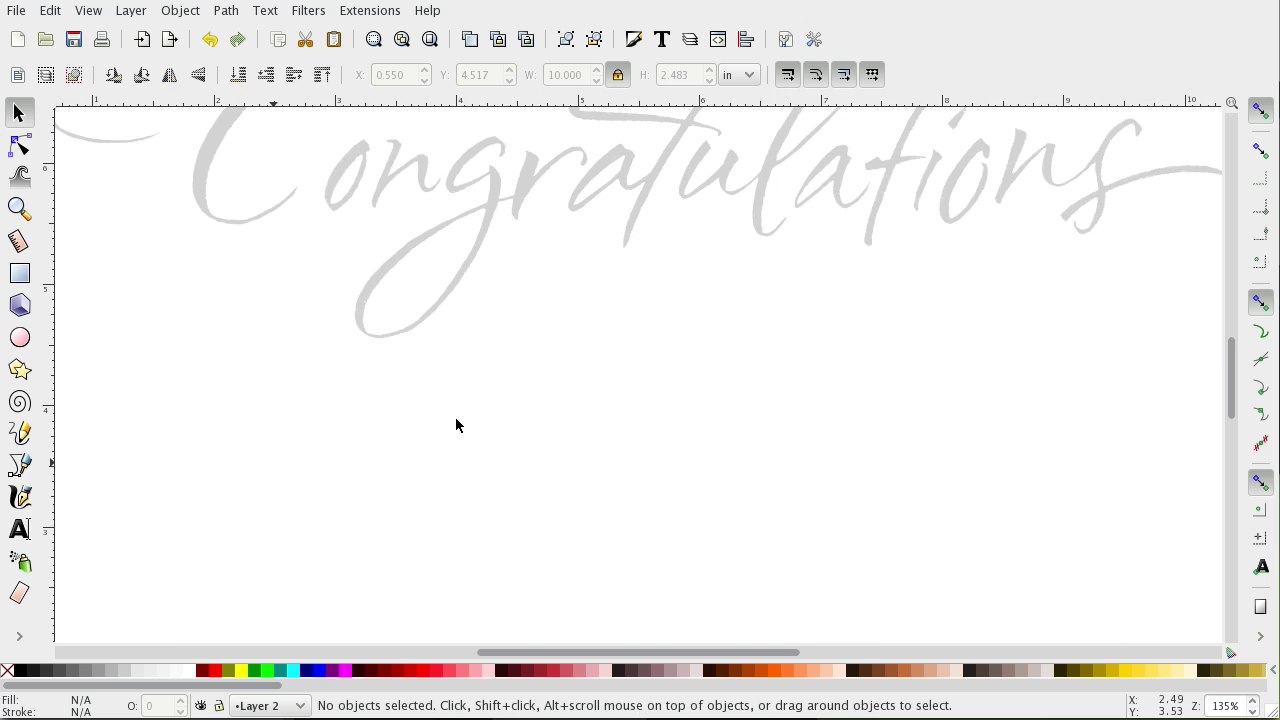
{"action": "scroll", "coordinate": [423, 420], "scroll_direction": "up", "scroll_amount": 3}
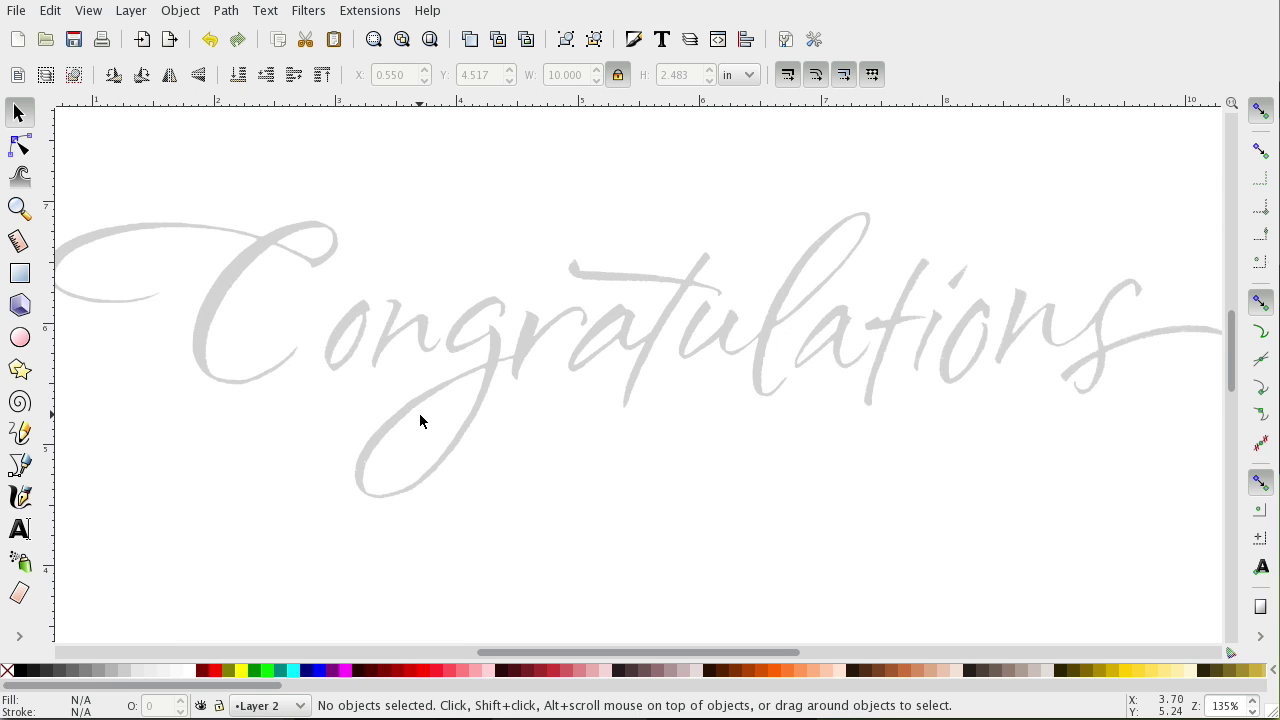
{"action": "scroll", "coordinate": [423, 420], "scroll_direction": "up", "scroll_amount": 2}
{"action": "left_click_drag", "start_coordinate": [608, 654], "coordinate": [507, 652]}
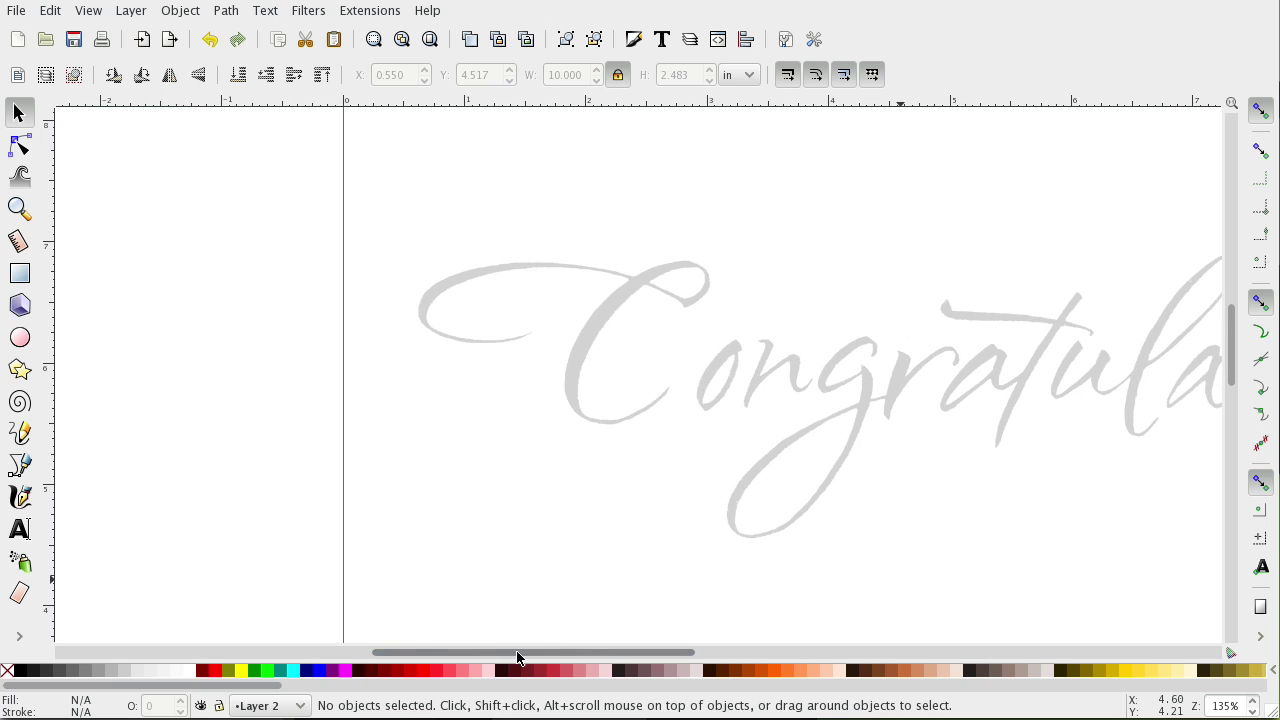
{"action": "key", "text": "plus"}
{"action": "key", "text": "plus"}
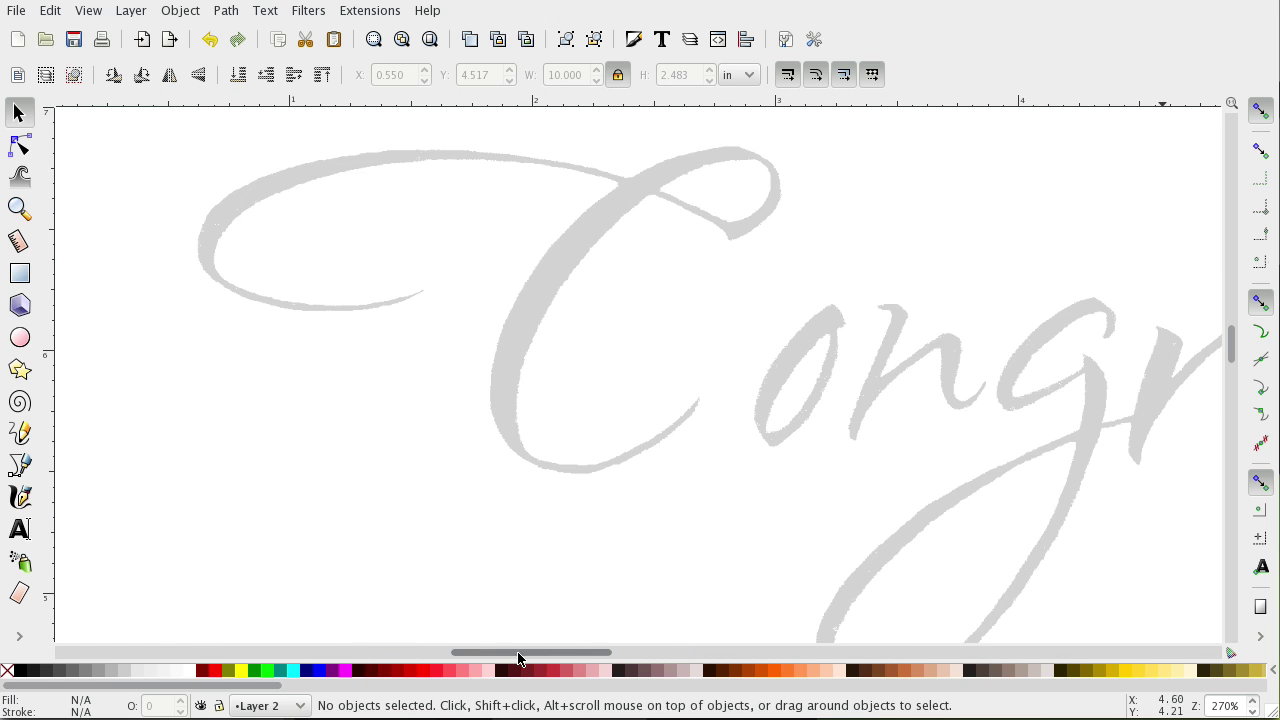
{"action": "scroll", "coordinate": [1227, 345], "scroll_direction": "up", "scroll_amount": 3}
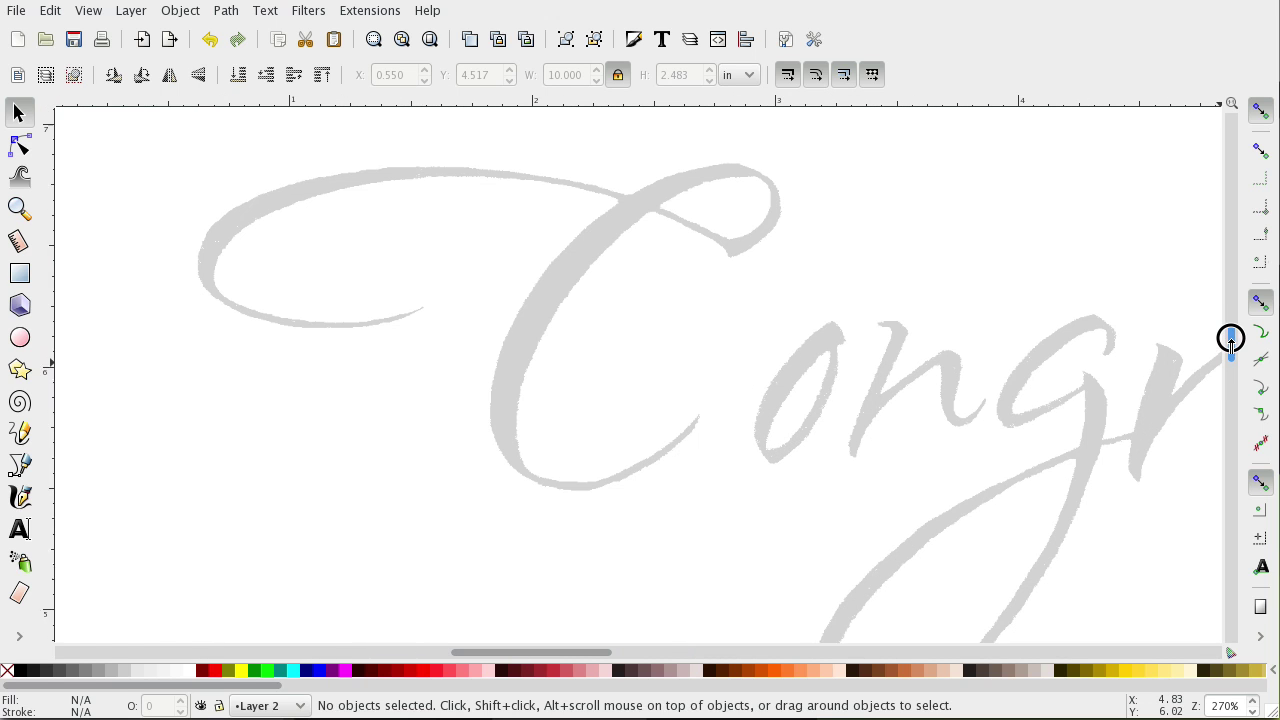
{"action": "key", "text": "minus"}
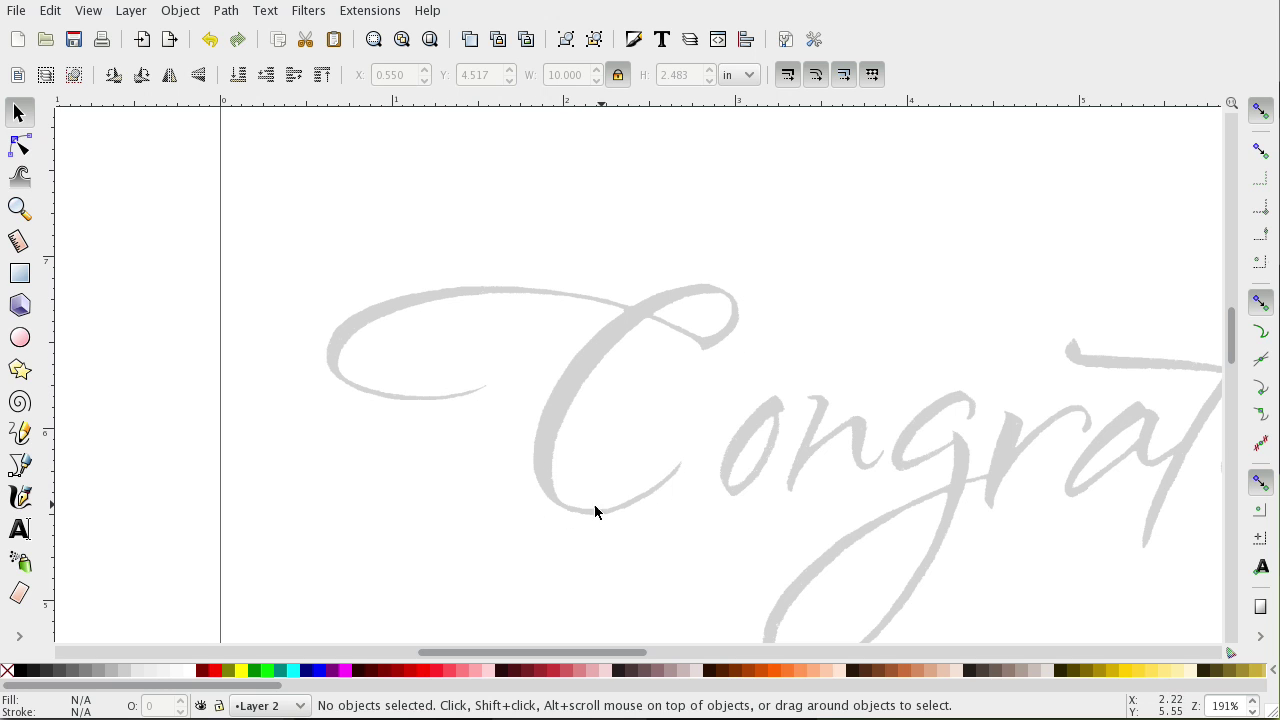
{"action": "left_click", "coordinate": [20, 466]}
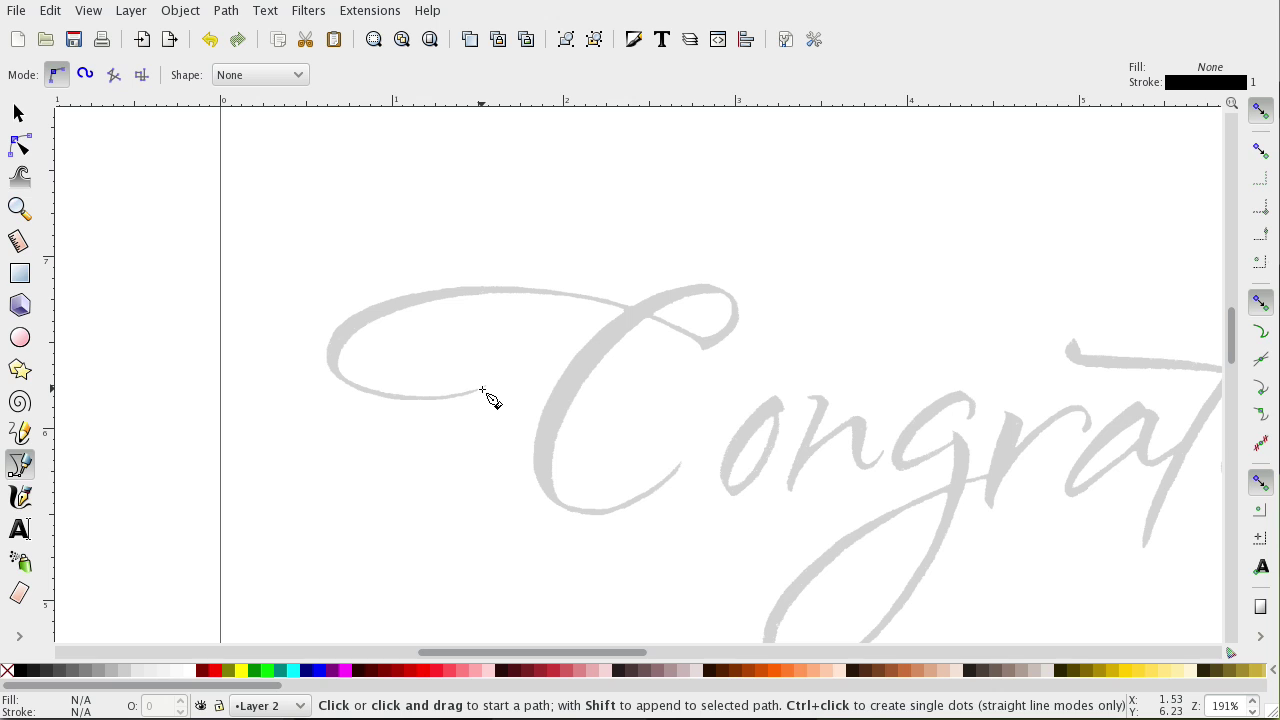
{"action": "left_click", "coordinate": [483, 389]}
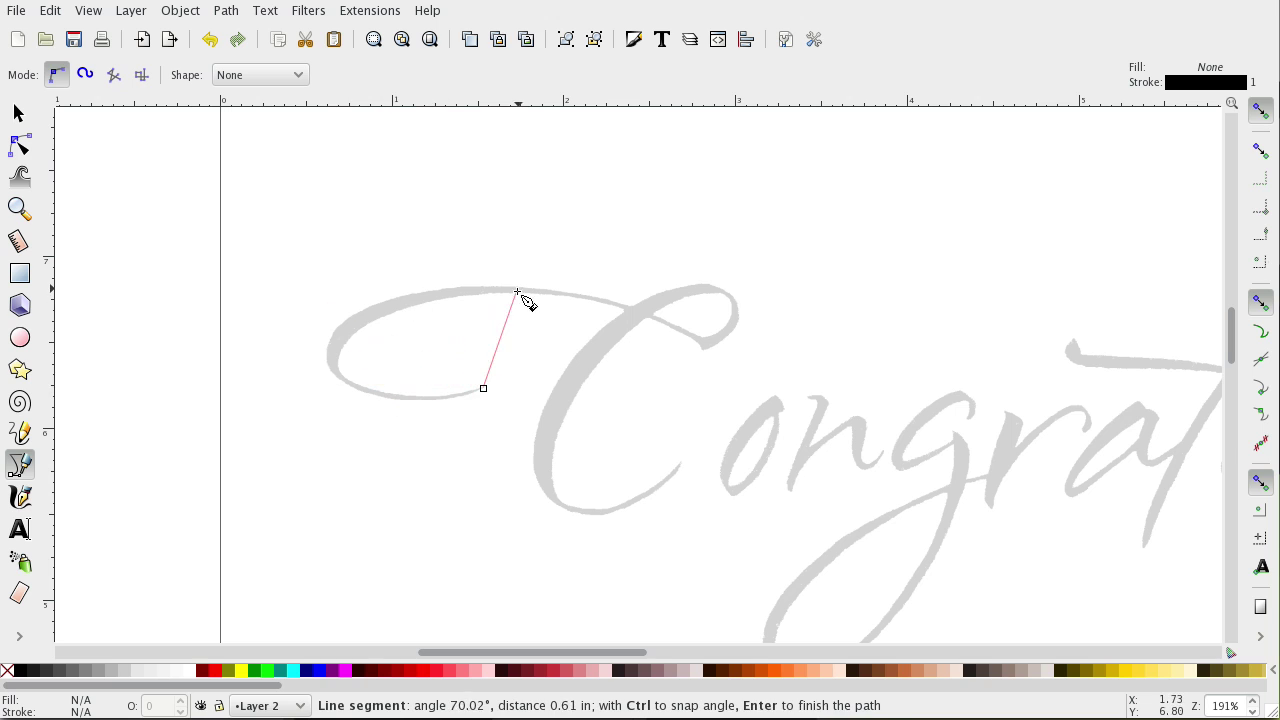
{"action": "left_click", "coordinate": [334, 369]}
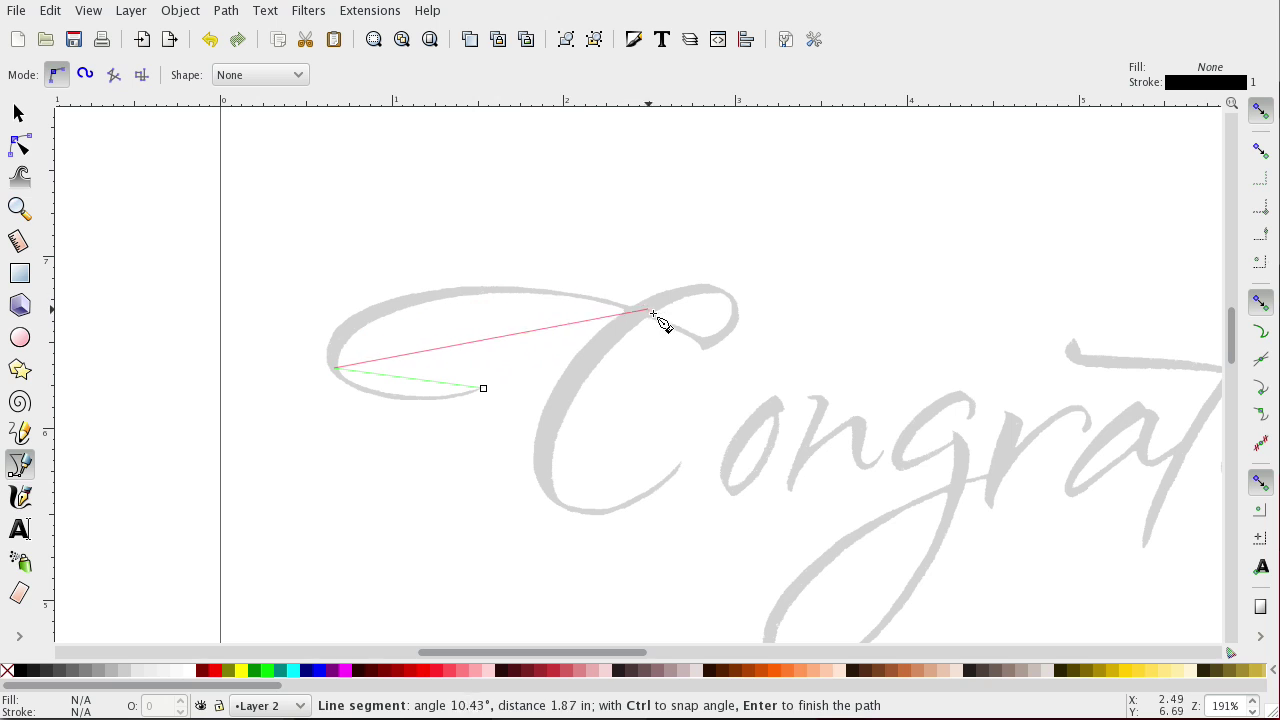
{"action": "left_click", "coordinate": [705, 348]}
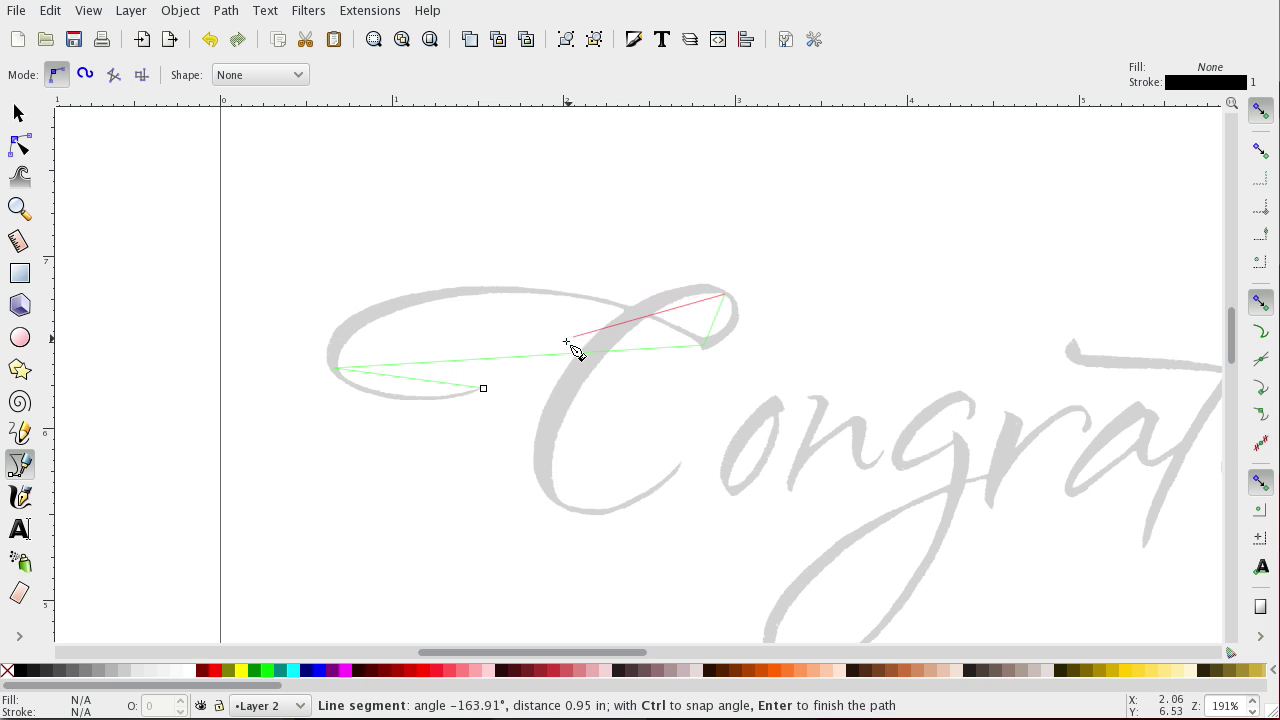
{"action": "left_click", "coordinate": [566, 506]}
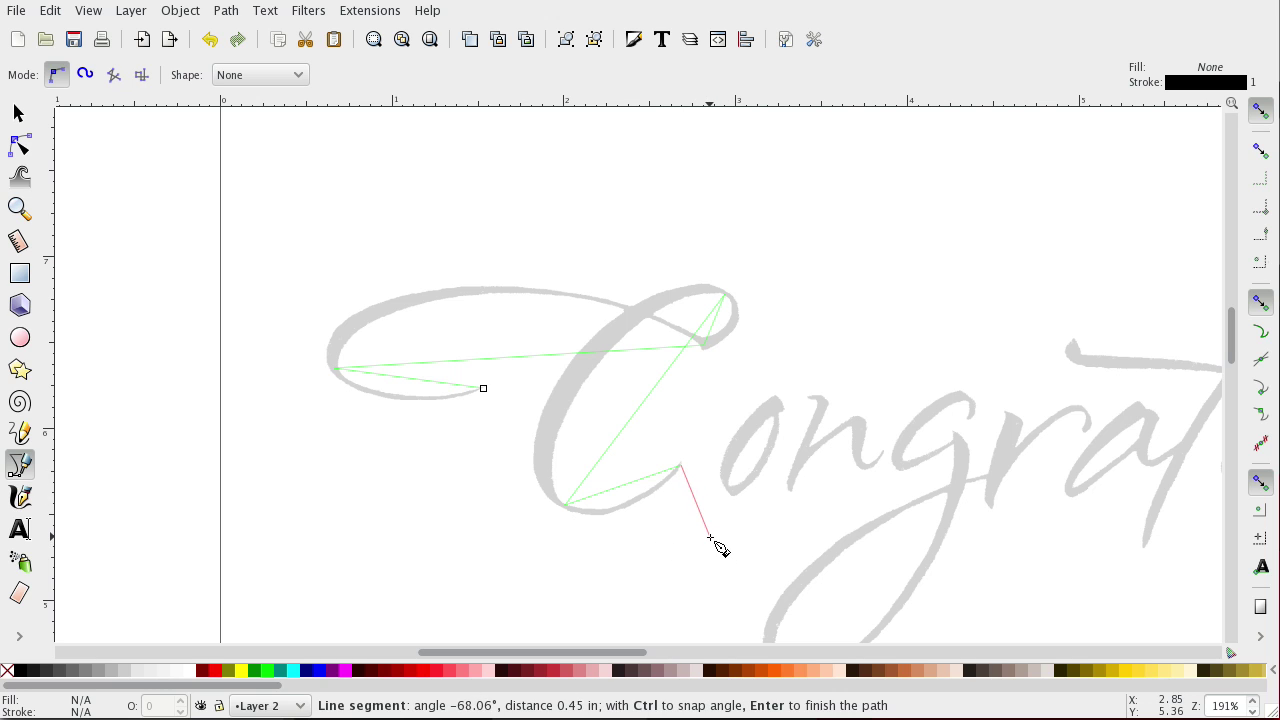
{"action": "key", "text": "Return"}
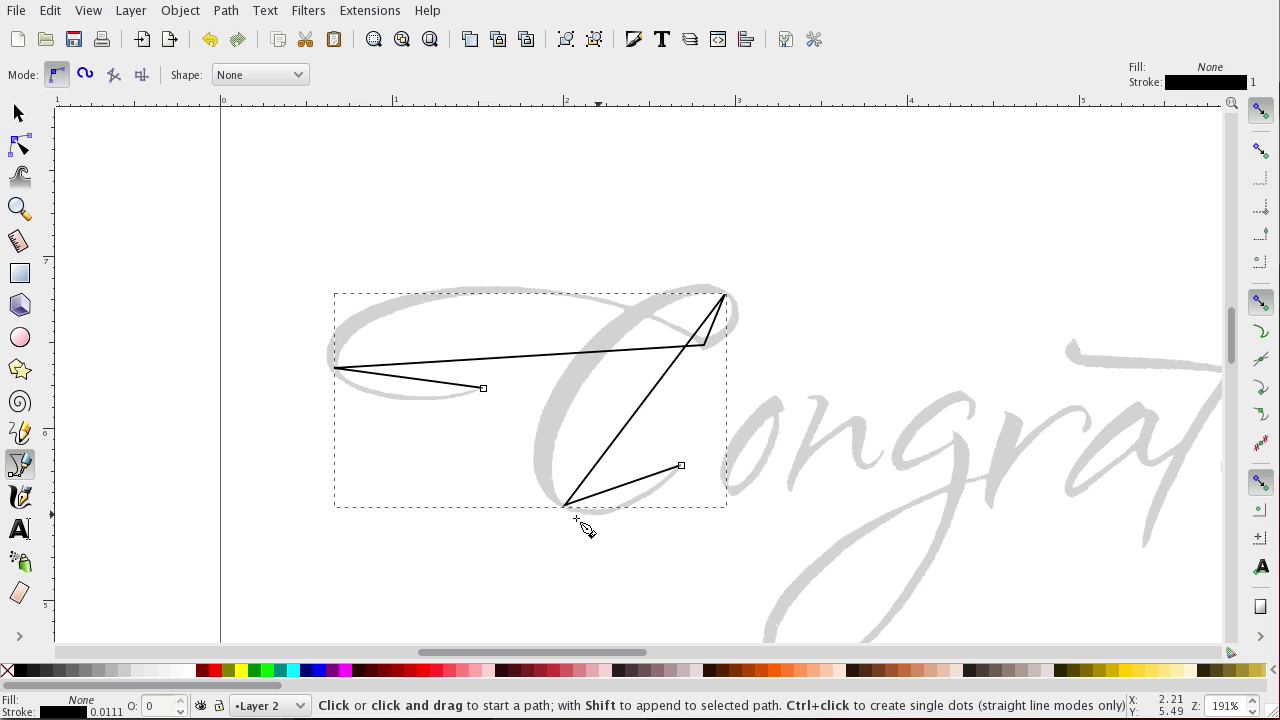
Pull a Bezier handle out of the path's start node at the swash tip to curve the first segment downward.
{"action": "left_click", "coordinate": [22, 153]}
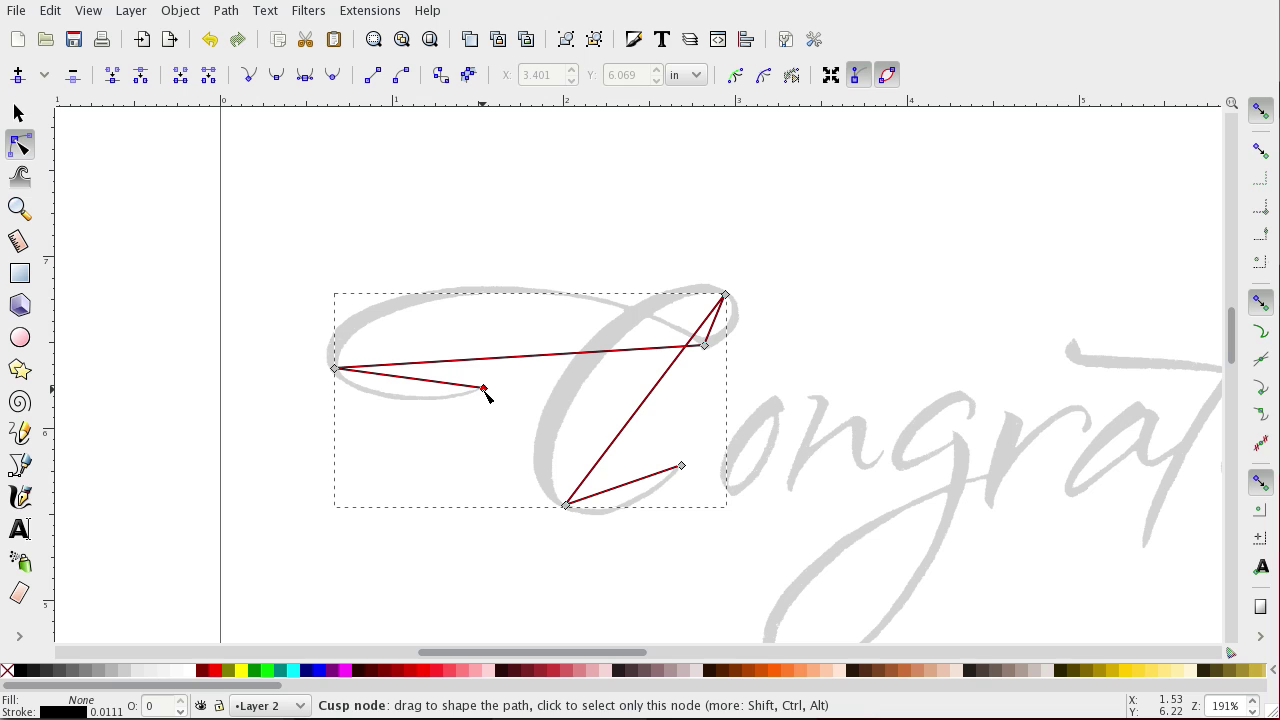
{"action": "key", "text": "shift"}
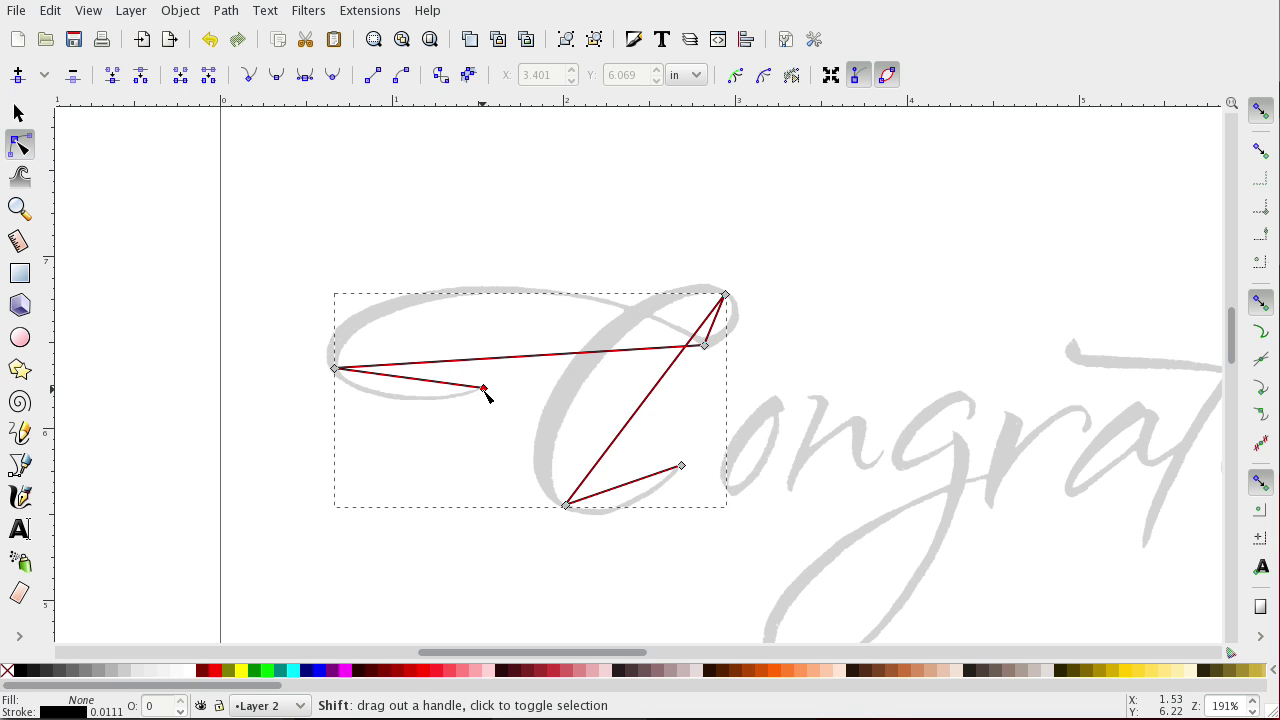
{"action": "left_click_drag", "start_coordinate": [486, 391], "coordinate": [452, 411]}
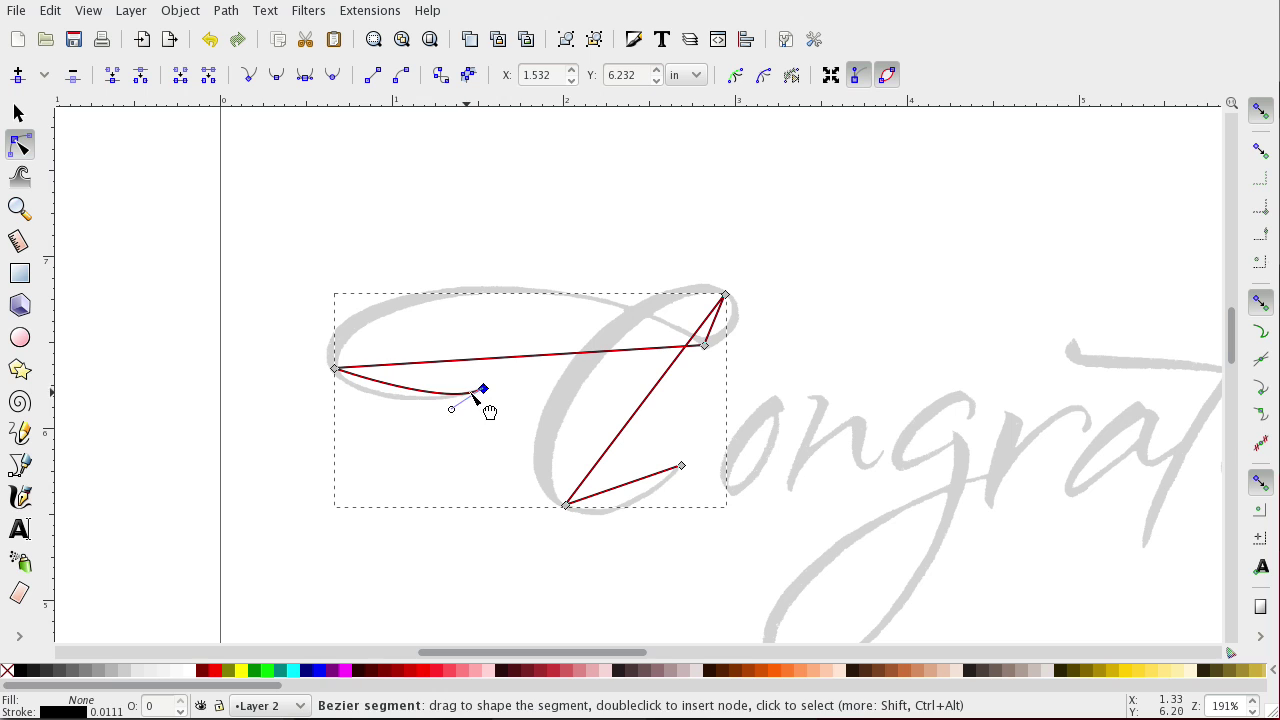
{"action": "key", "text": "plus"}
{"action": "key", "text": "plus"}
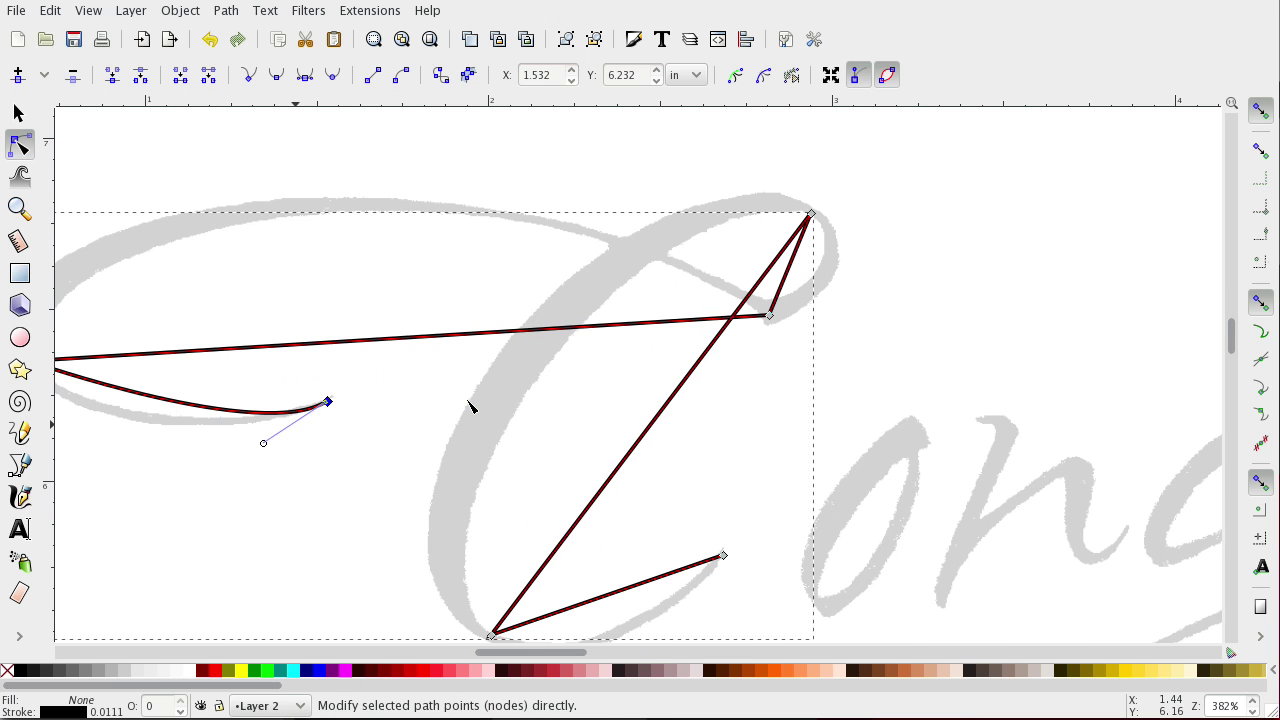
{"action": "left_click_drag", "start_coordinate": [573, 651], "coordinate": [529, 651]}
{"action": "left_click_drag", "start_coordinate": [645, 426], "coordinate": [684, 402]}
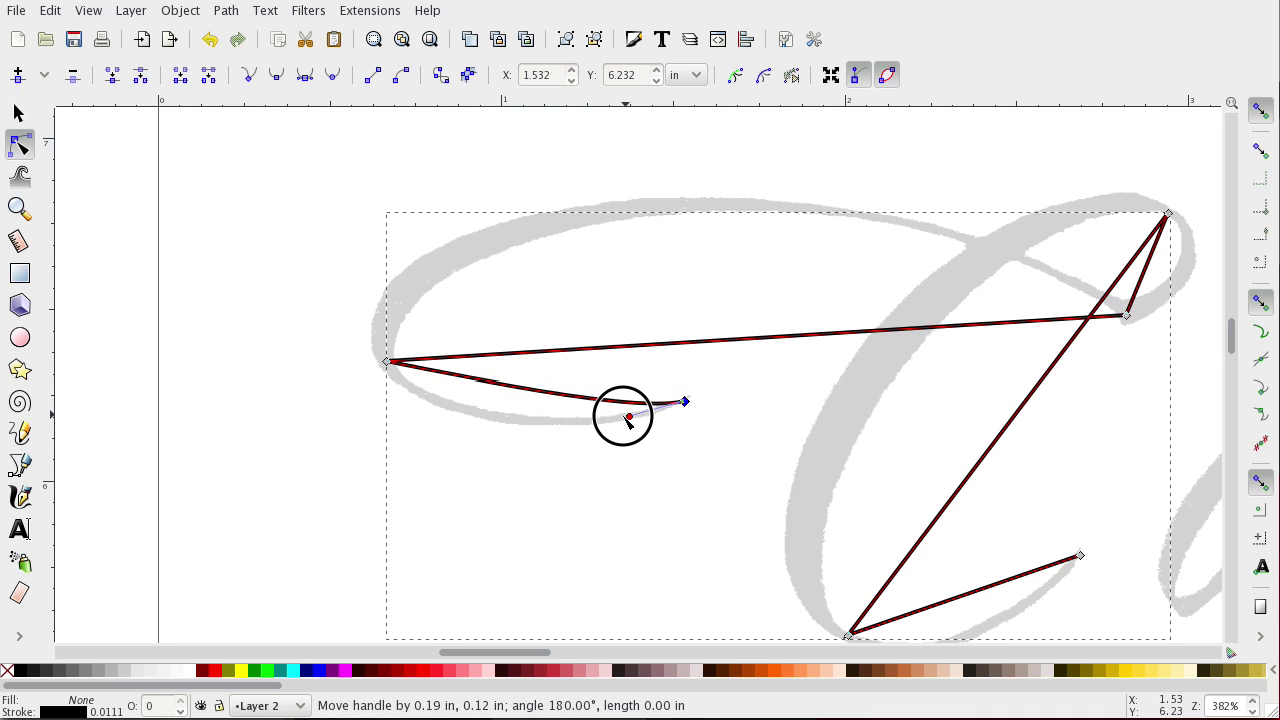
{"action": "left_click_drag", "start_coordinate": [590, 420], "coordinate": [573, 458]}
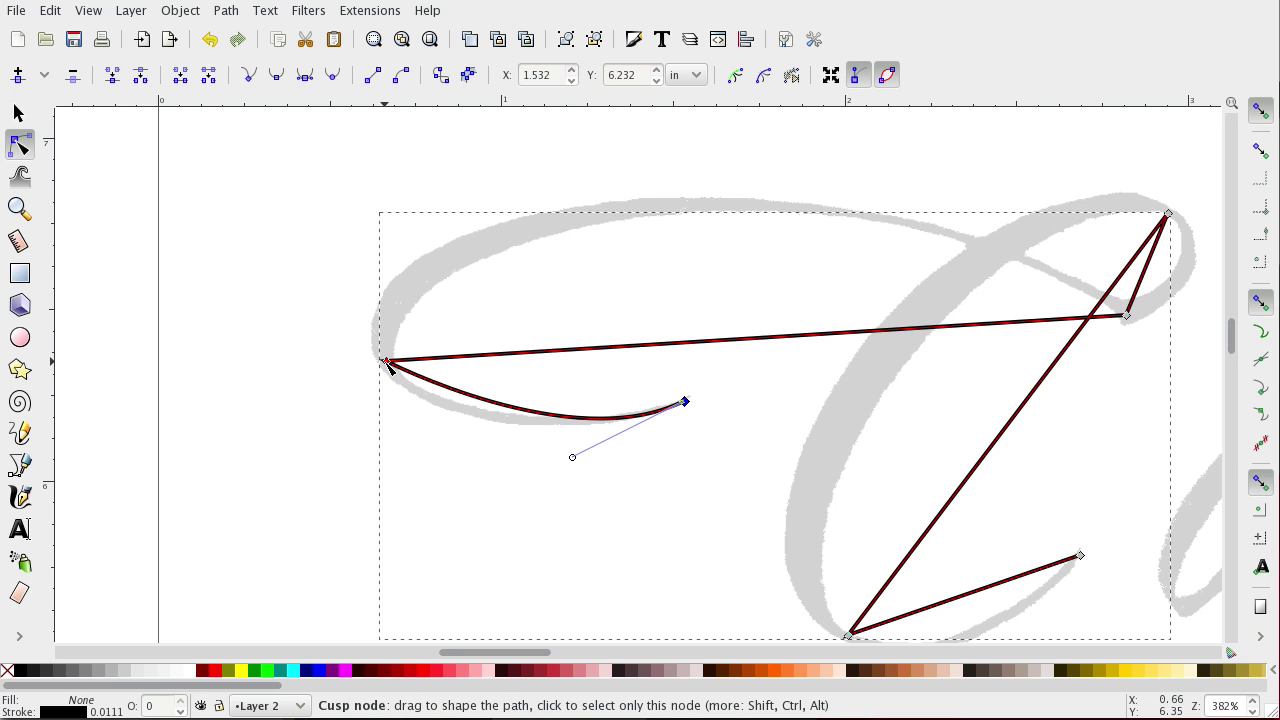
Pull a handle out of the swash's leftmost node and fine-tune both handles so the first segment follows the swash's lower curve.
{"action": "key", "text": "shift"}
{"action": "left_click_drag", "start_coordinate": [386, 362], "coordinate": [397, 403]}
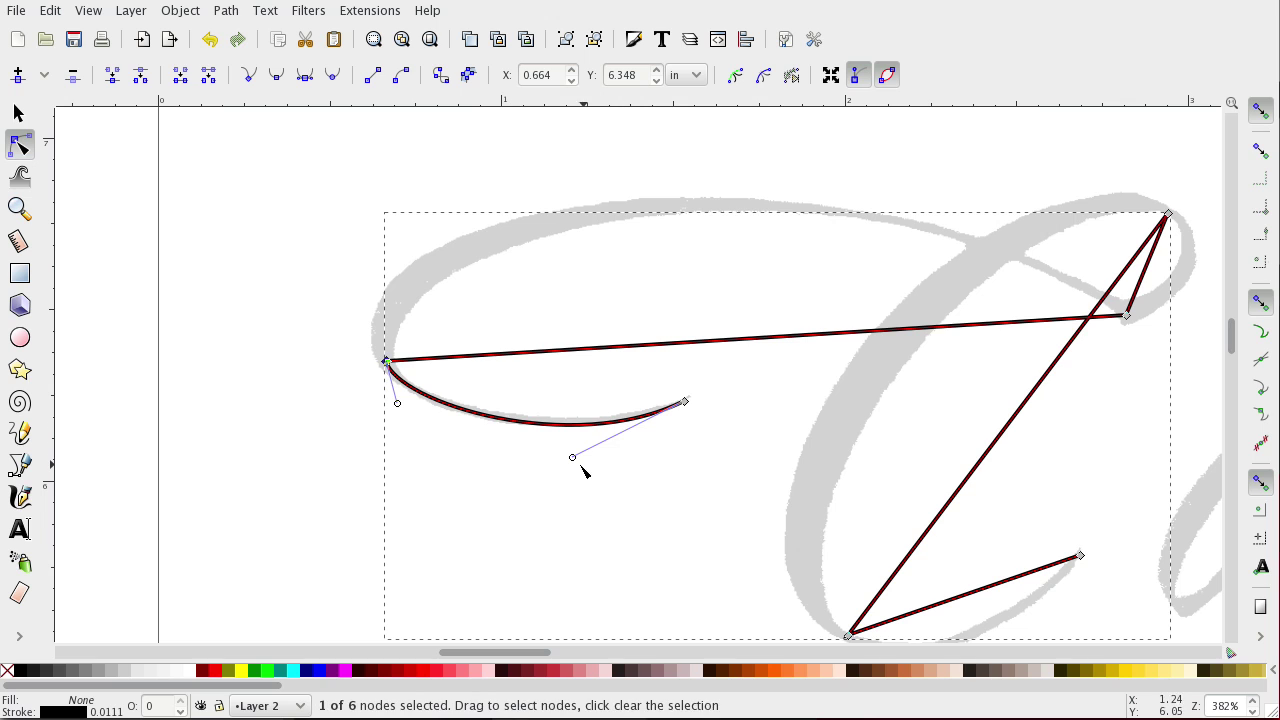
{"action": "left_click_drag", "start_coordinate": [572, 458], "coordinate": [569, 451]}
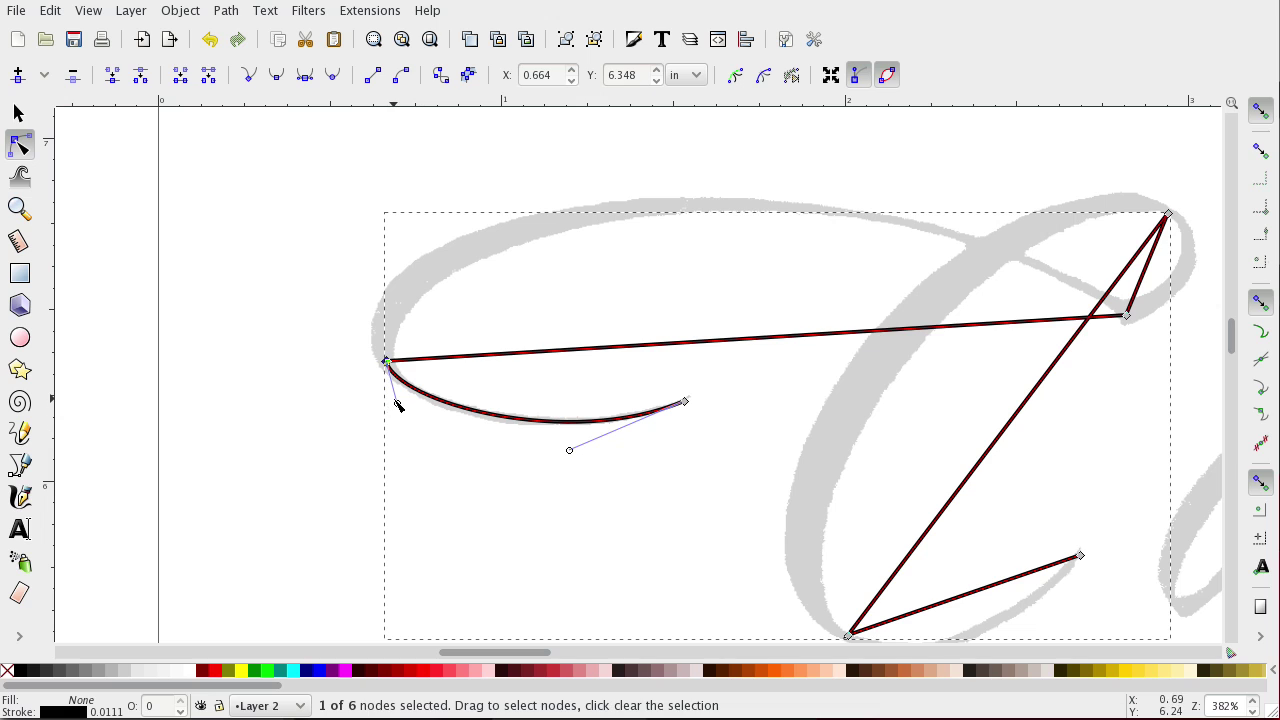
{"action": "left_click_drag", "start_coordinate": [398, 405], "coordinate": [400, 408]}
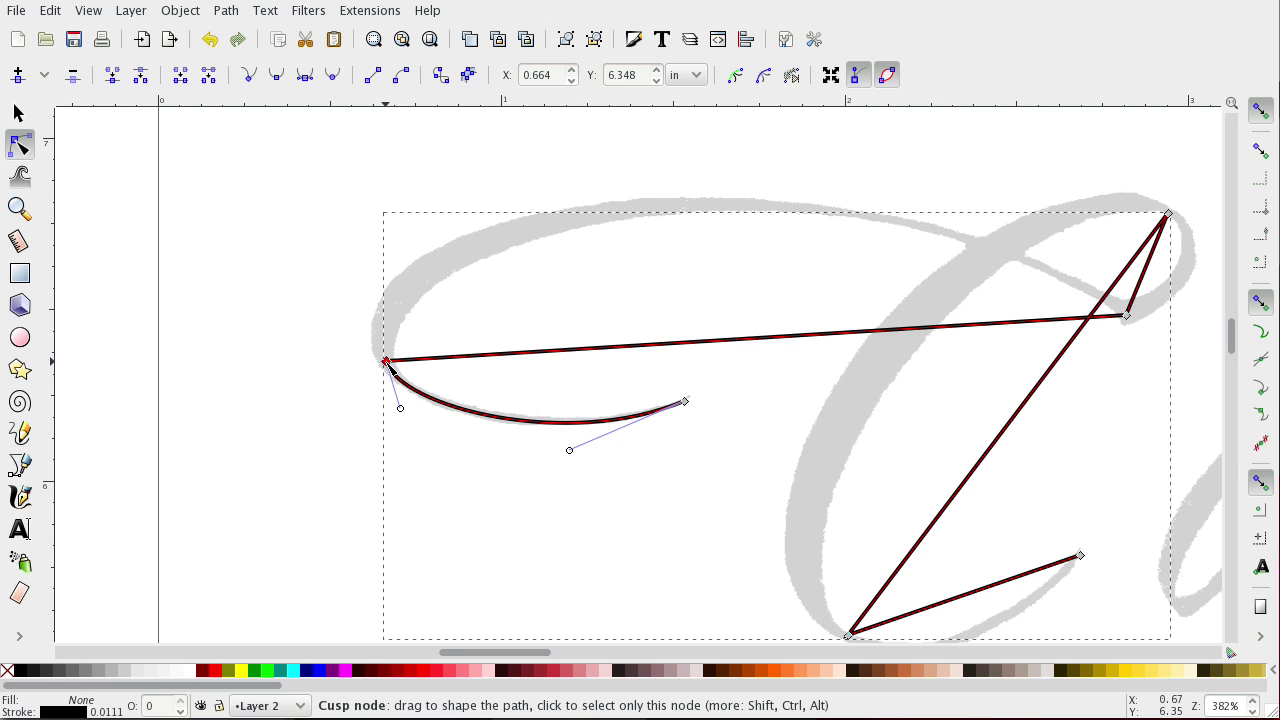
Pull handles out of the swash's leftmost node and the hook's lower node, shaping the long segment along the swash's upper curve.
{"action": "key", "text": "shift"}
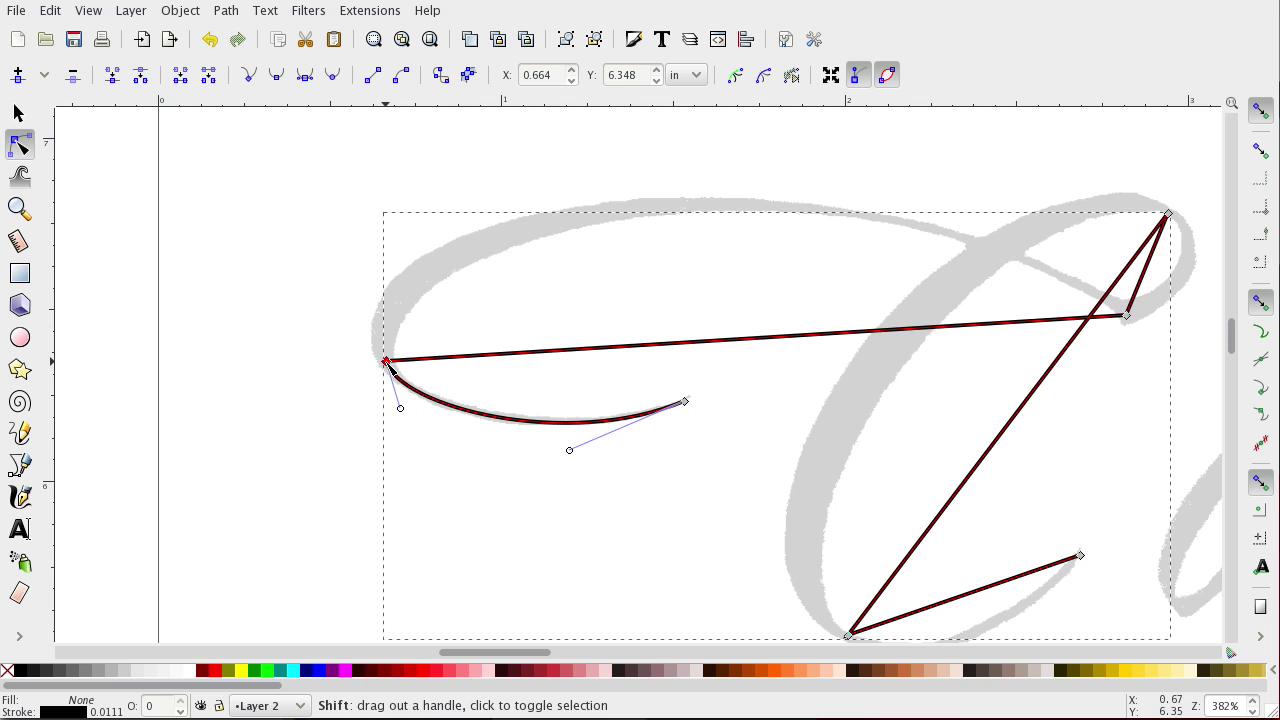
{"action": "left_click_drag", "start_coordinate": [386, 360], "coordinate": [335, 128]}
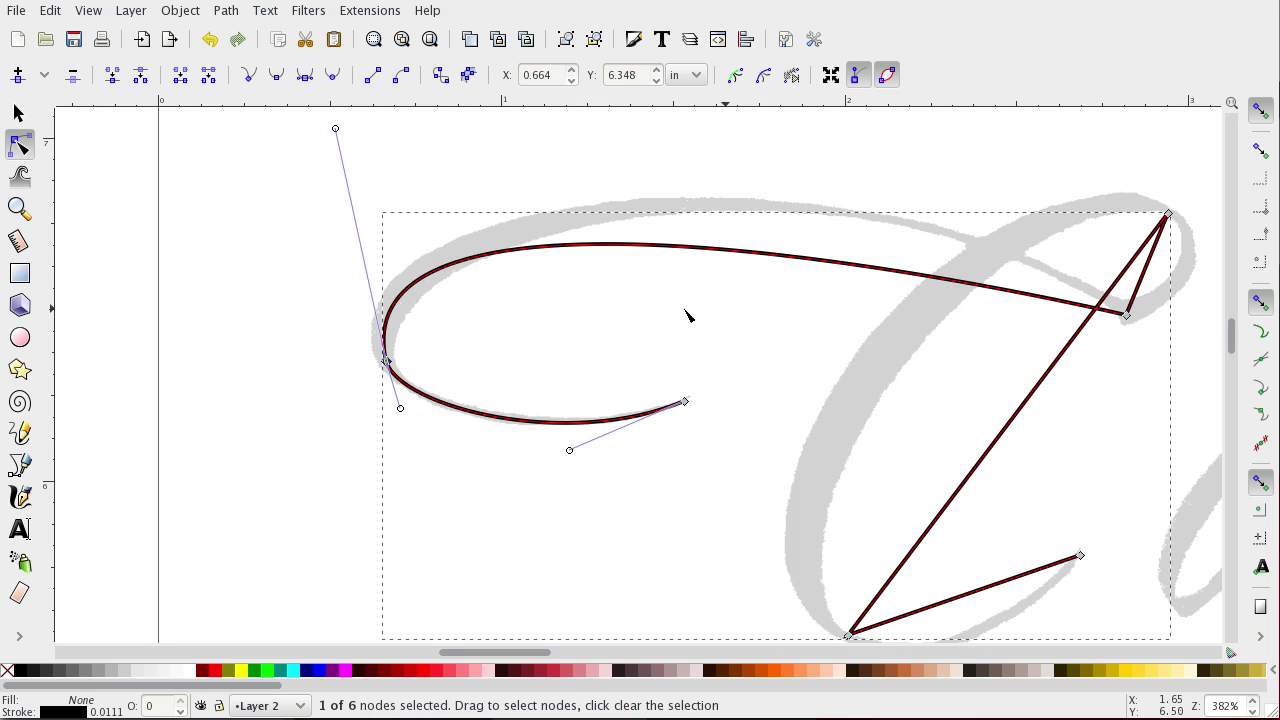
{"action": "left_click", "coordinate": [1127, 317], "text": "shift"}
{"action": "left_click_drag", "start_coordinate": [1127, 317], "coordinate": [979, 182]}
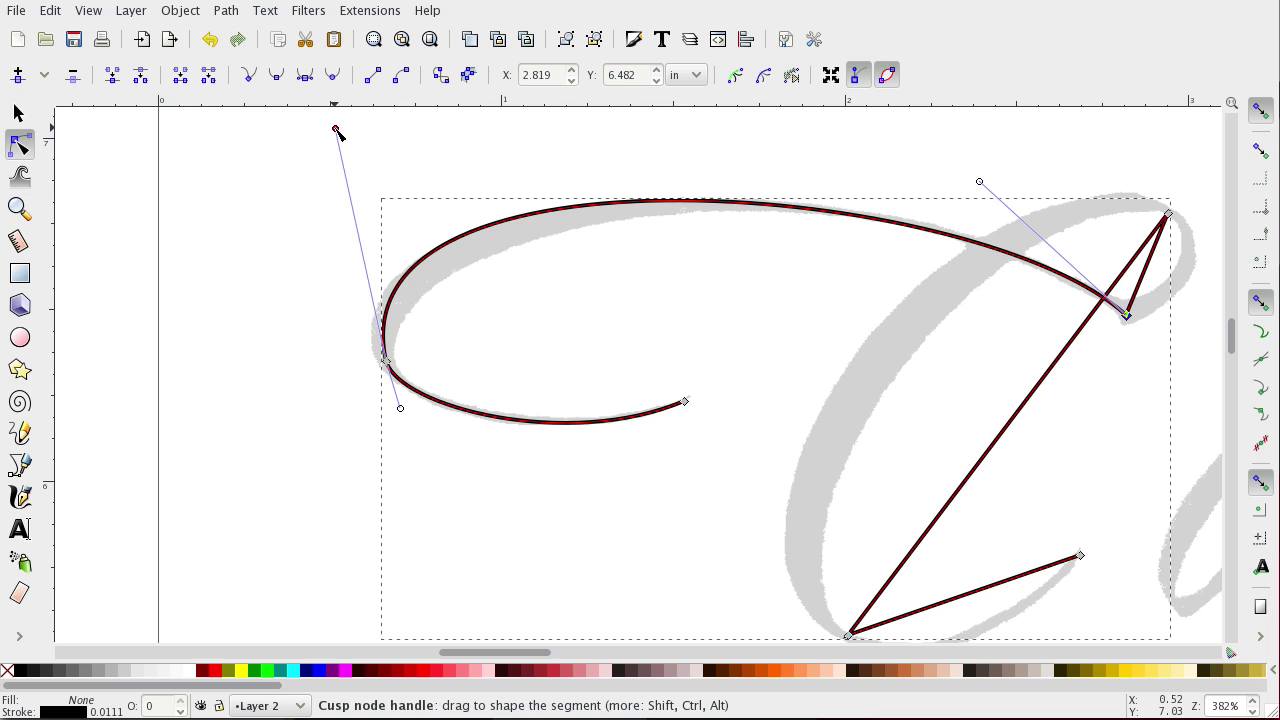
{"action": "left_click_drag", "start_coordinate": [336, 130], "coordinate": [361, 151]}
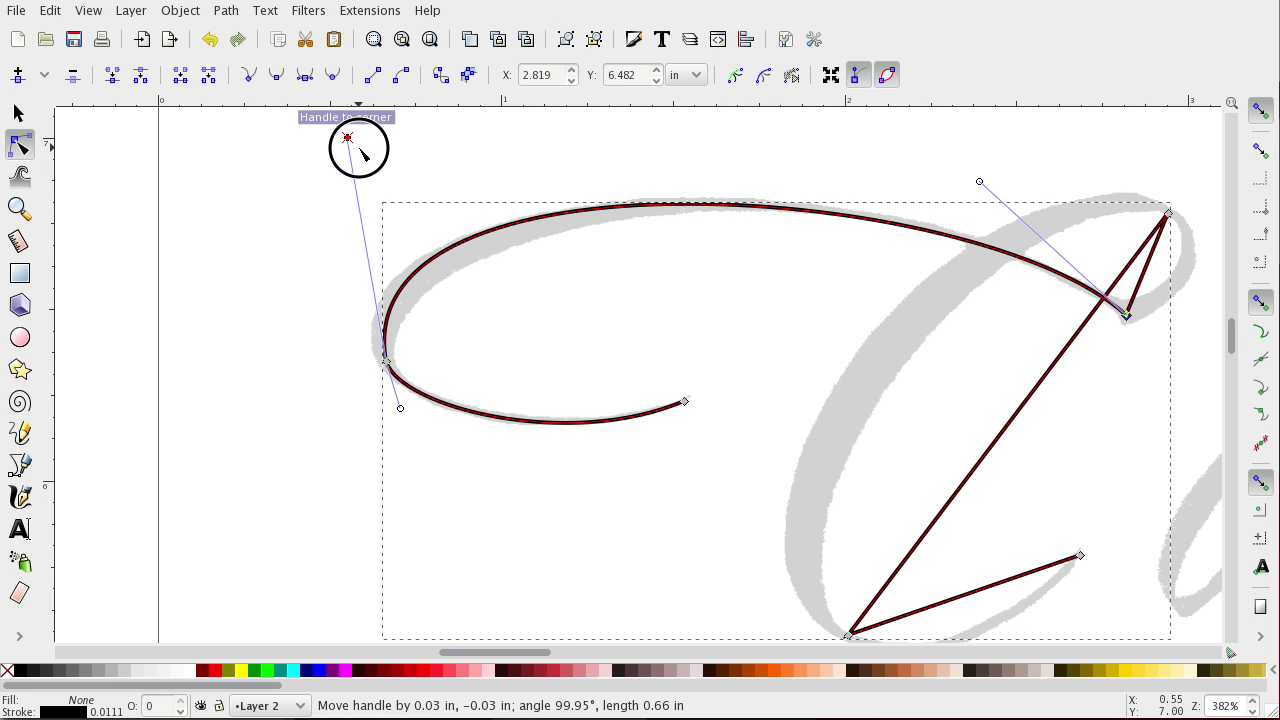
{"action": "left_click_drag", "start_coordinate": [363, 152], "coordinate": [361, 156]}
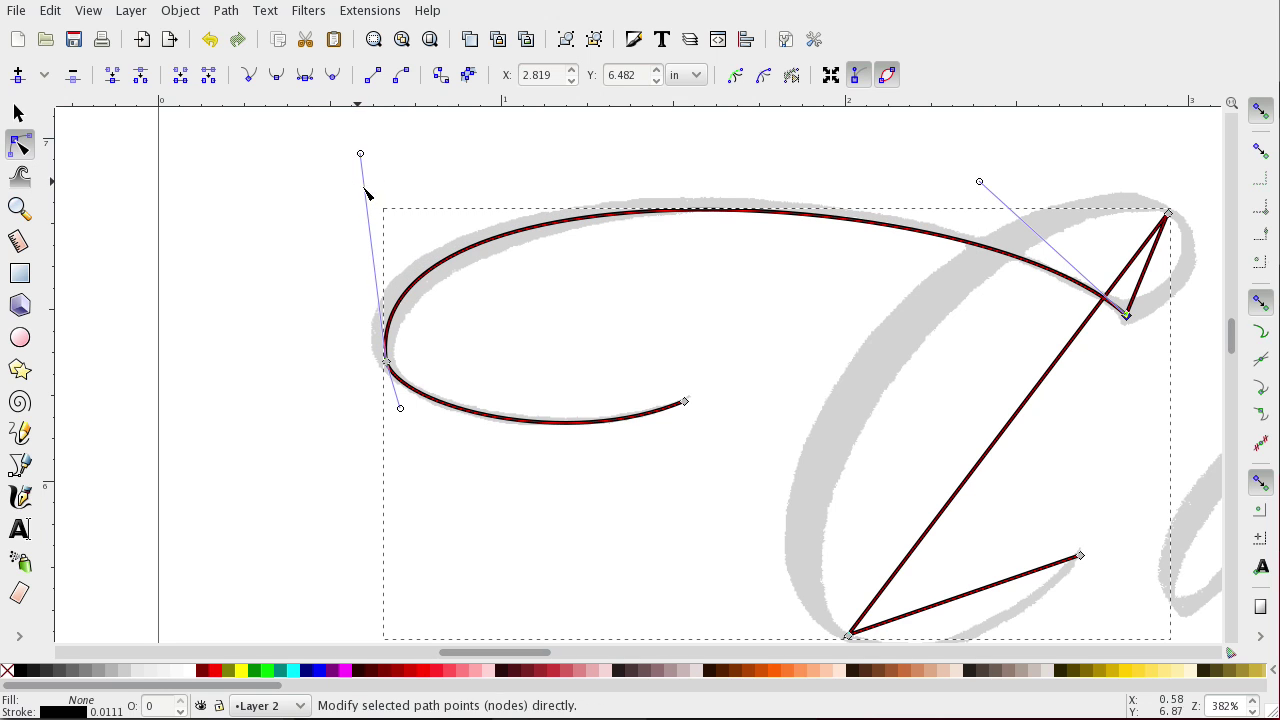
Turn off snapping for nodes, paths and handles while leaving general snapping enabled.
{"action": "left_click", "coordinate": [1259, 117]}
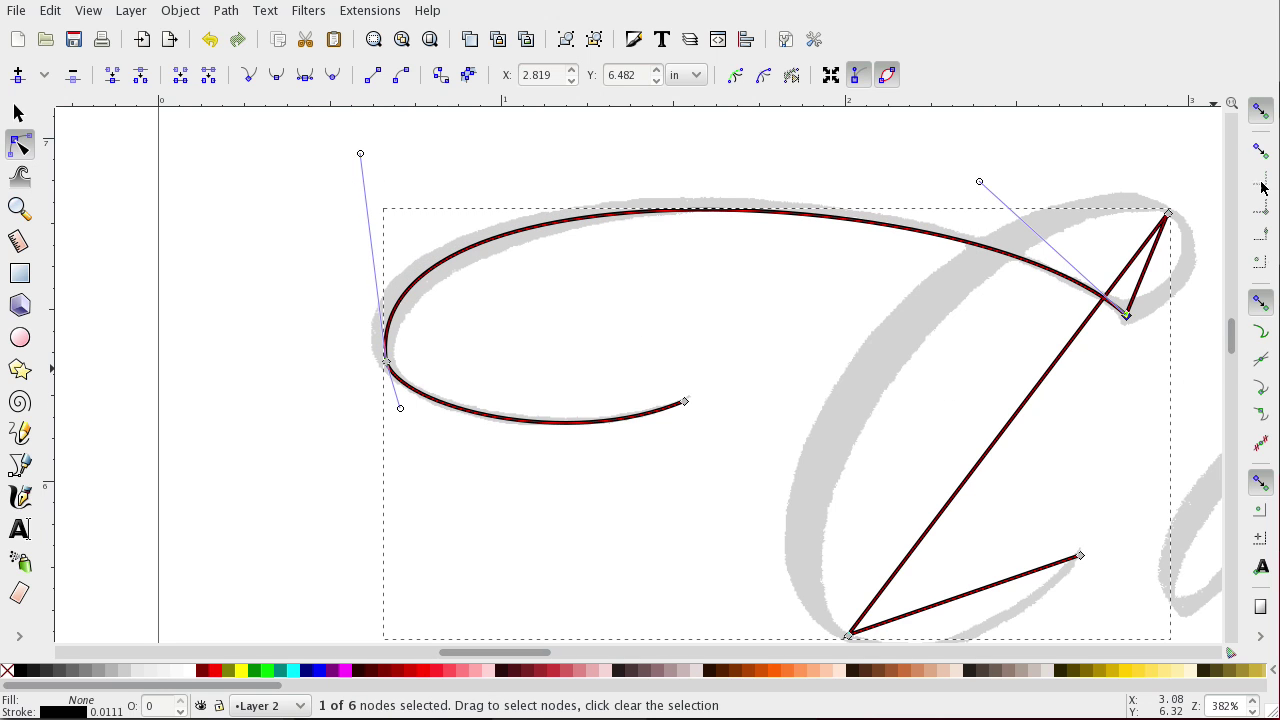
{"action": "left_click", "coordinate": [1265, 310]}
{"action": "left_click", "coordinate": [1261, 306]}
{"action": "left_click", "coordinate": [1262, 308]}
{"action": "left_click", "coordinate": [1261, 312]}
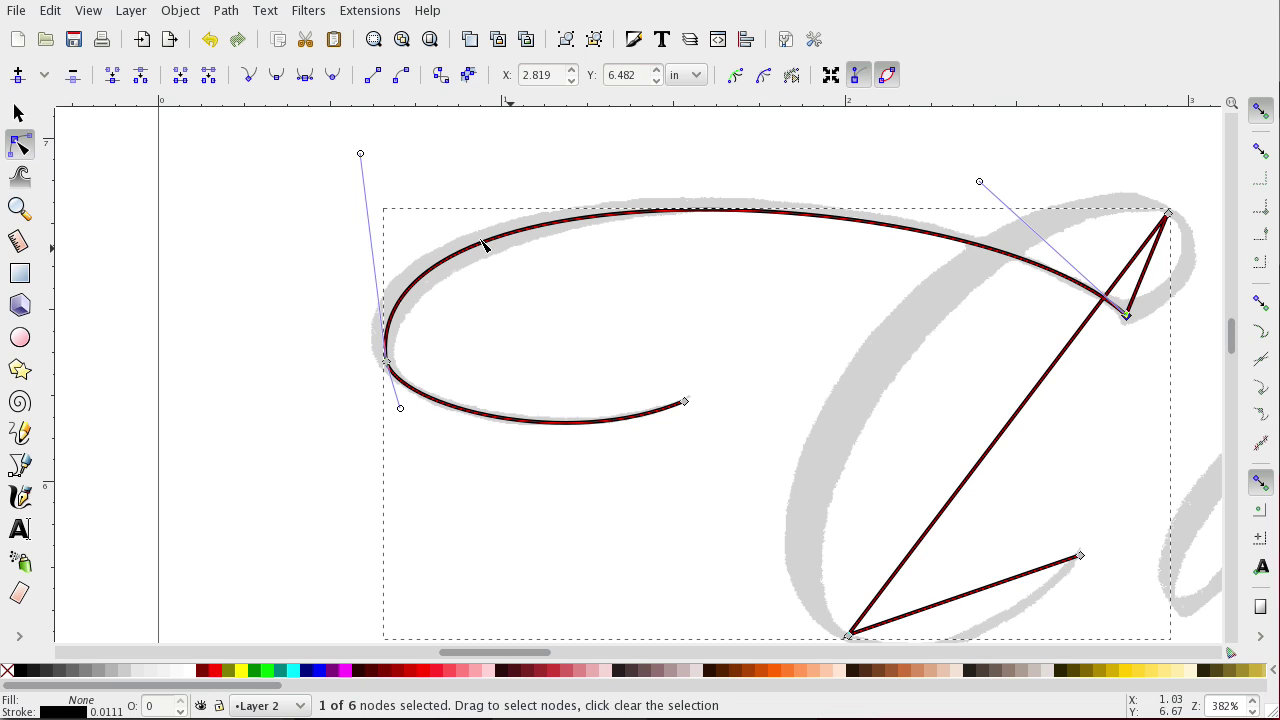
Fine-tune both handles of the long upper segment so it sits within the swash's gray stroke.
{"action": "left_click", "coordinate": [360, 155]}
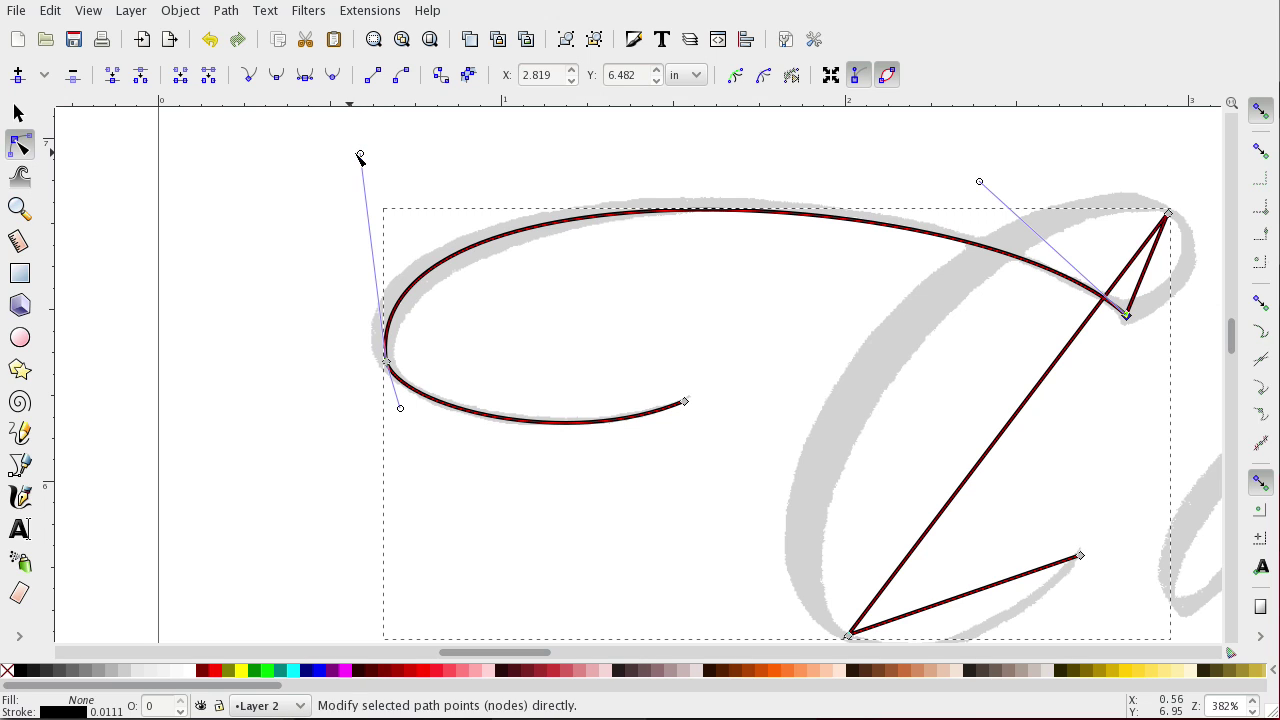
{"action": "mouse_move", "coordinate": [361, 156]}
{"action": "left_mouse_down"}
{"action": "mouse_move", "coordinate": [340, 132]}
{"action": "mouse_move", "coordinate": [370, 163]}
{"action": "mouse_move", "coordinate": [341, 160]}
{"action": "mouse_move", "coordinate": [349, 138]}
{"action": "mouse_move", "coordinate": [337, 140]}
{"action": "mouse_move", "coordinate": [364, 149]}
{"action": "left_mouse_up"}
{"action": "left_click_drag", "start_coordinate": [979, 181], "coordinate": [976, 173]}
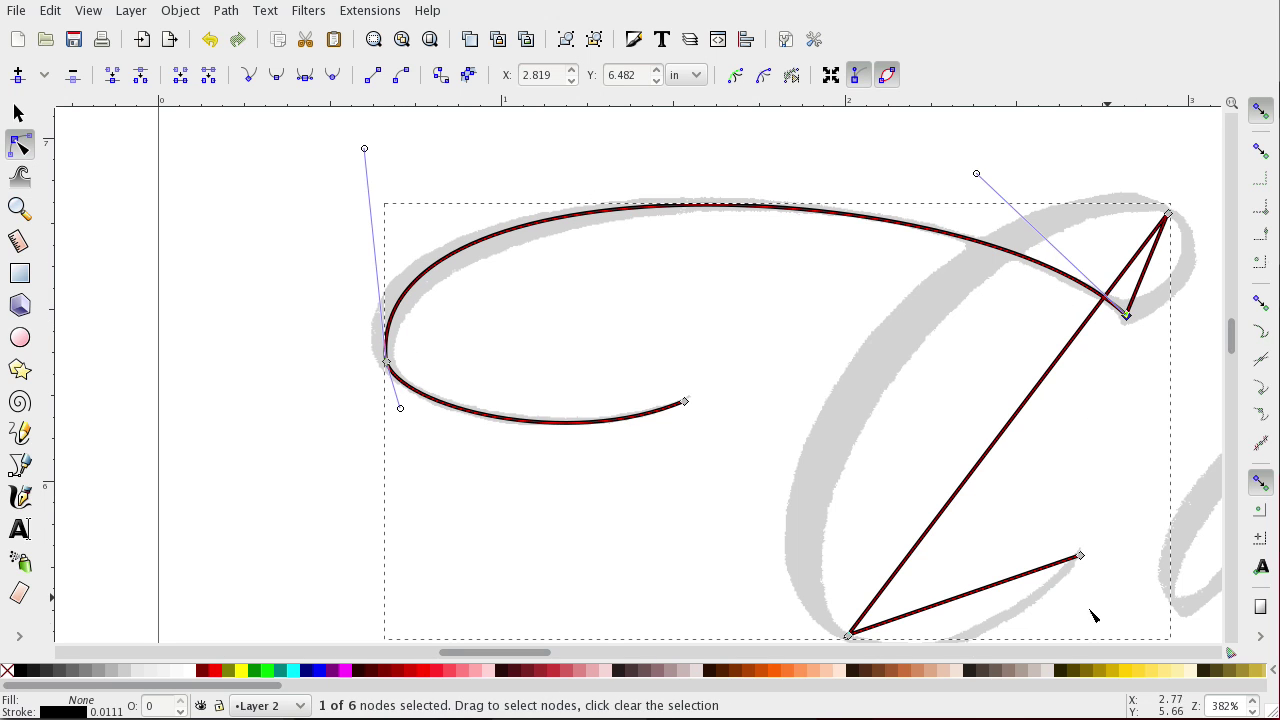
Curve the short segment along the small hook of the C with handles from both its end nodes, and deselect the path.
{"action": "left_click_drag", "start_coordinate": [540, 652], "coordinate": [558, 653]}
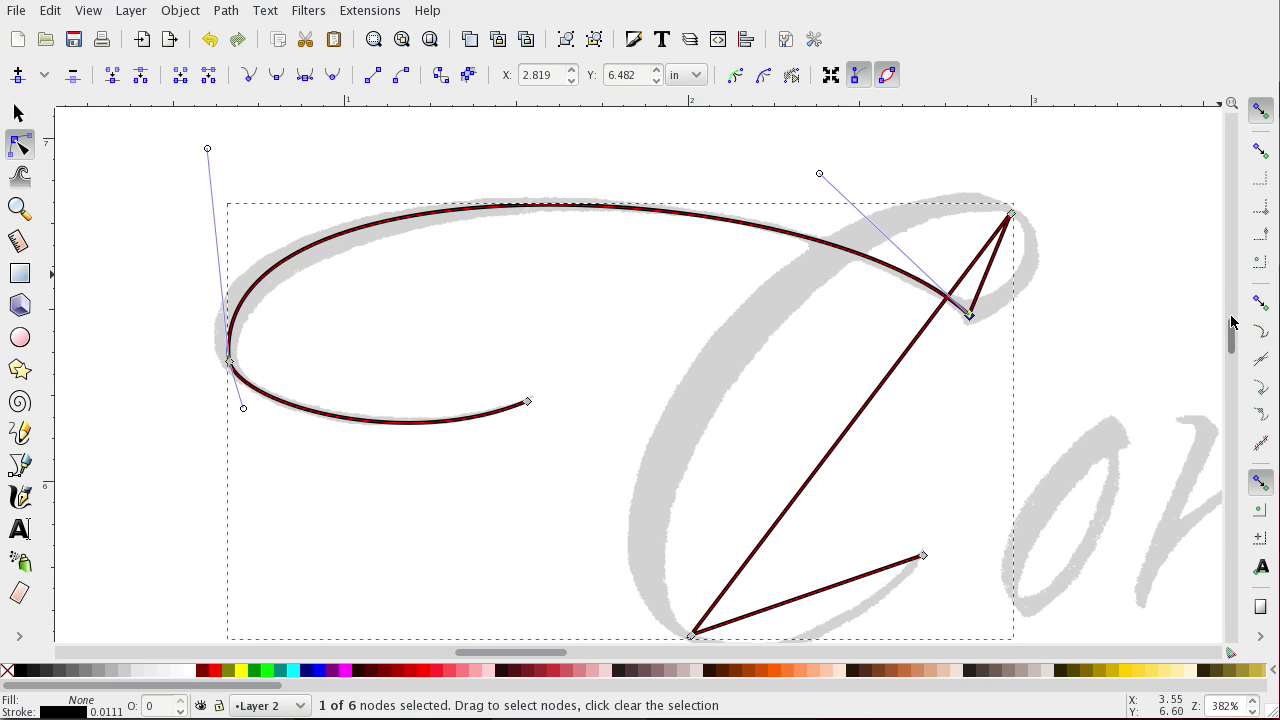
{"action": "scroll", "coordinate": [1235, 330], "scroll_direction": "down", "scroll_amount": 2}
{"action": "scroll", "coordinate": [1234, 326], "scroll_direction": "up", "scroll_amount": 3}
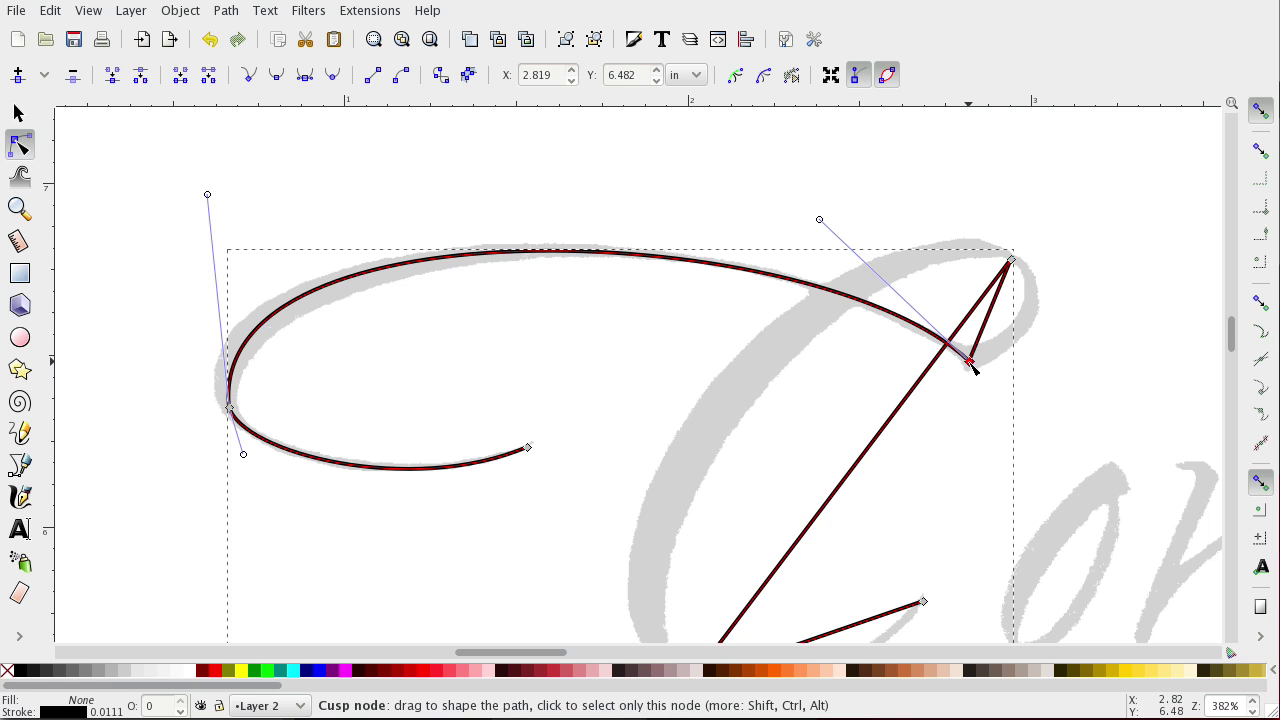
{"action": "left_click_drag", "start_coordinate": [970, 362], "coordinate": [1048, 352]}
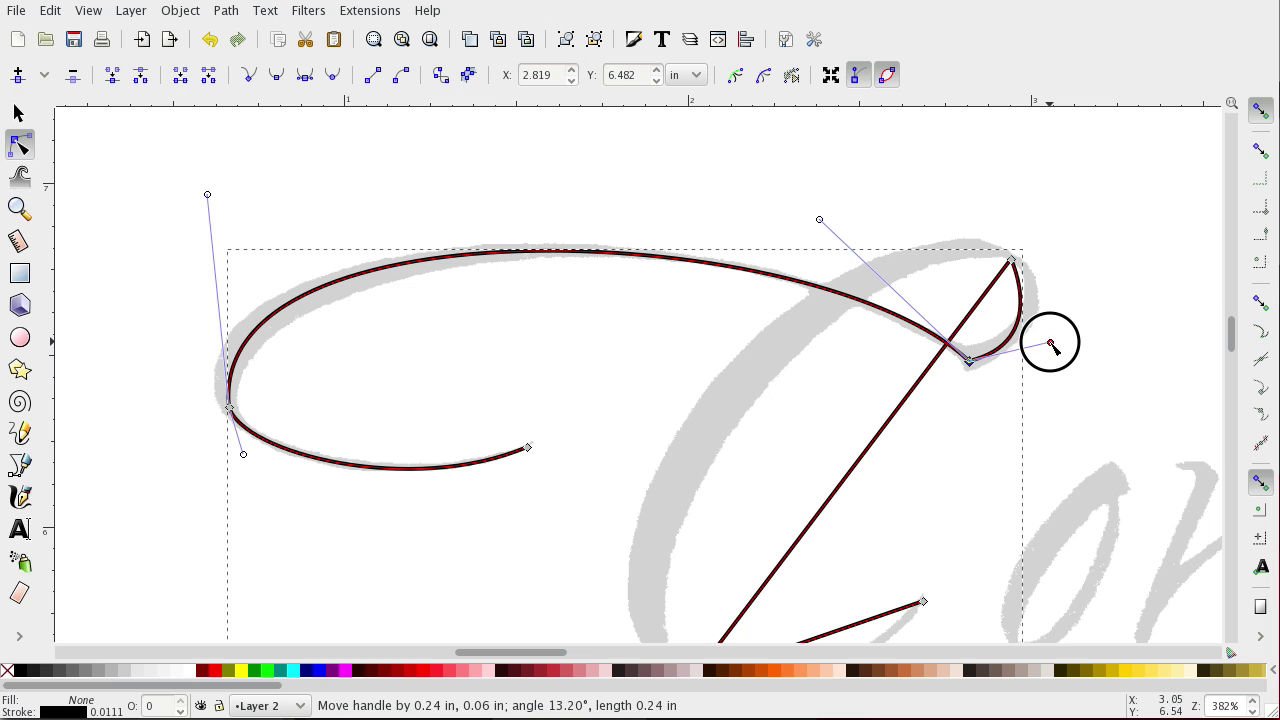
{"action": "left_click_drag", "start_coordinate": [1050, 343], "coordinate": [1050, 343]}
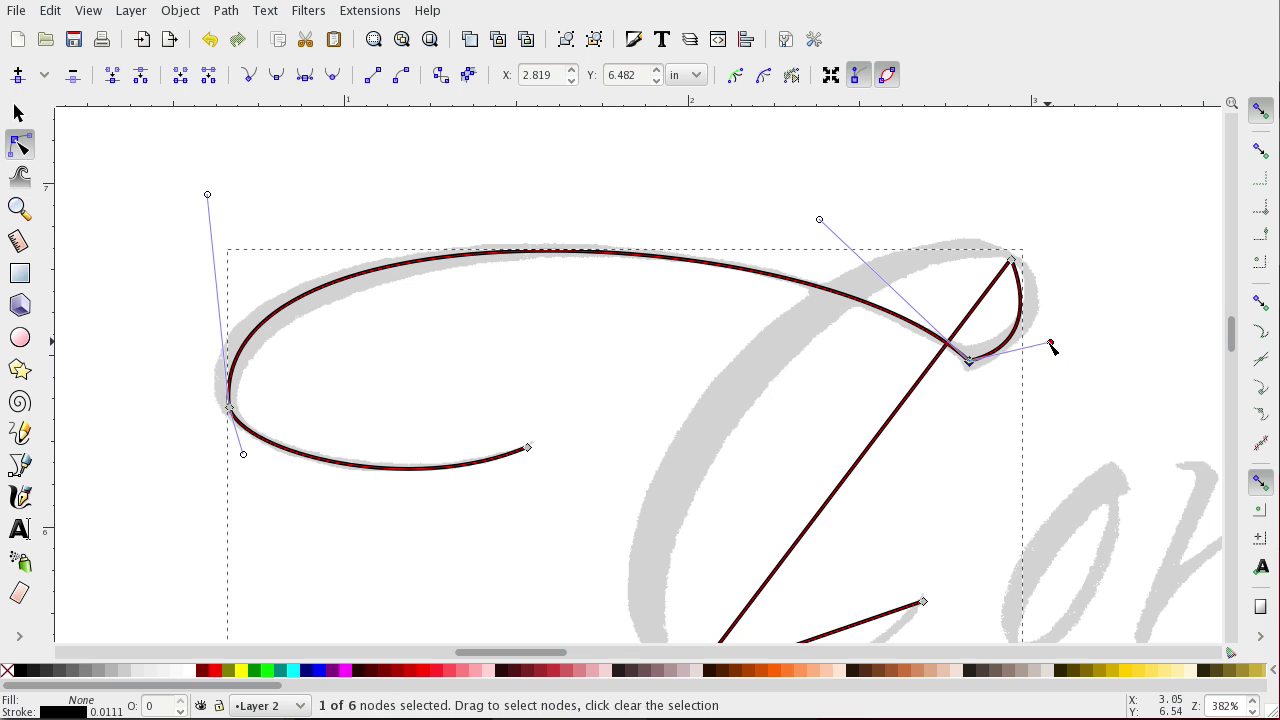
{"action": "left_click", "coordinate": [1012, 261]}
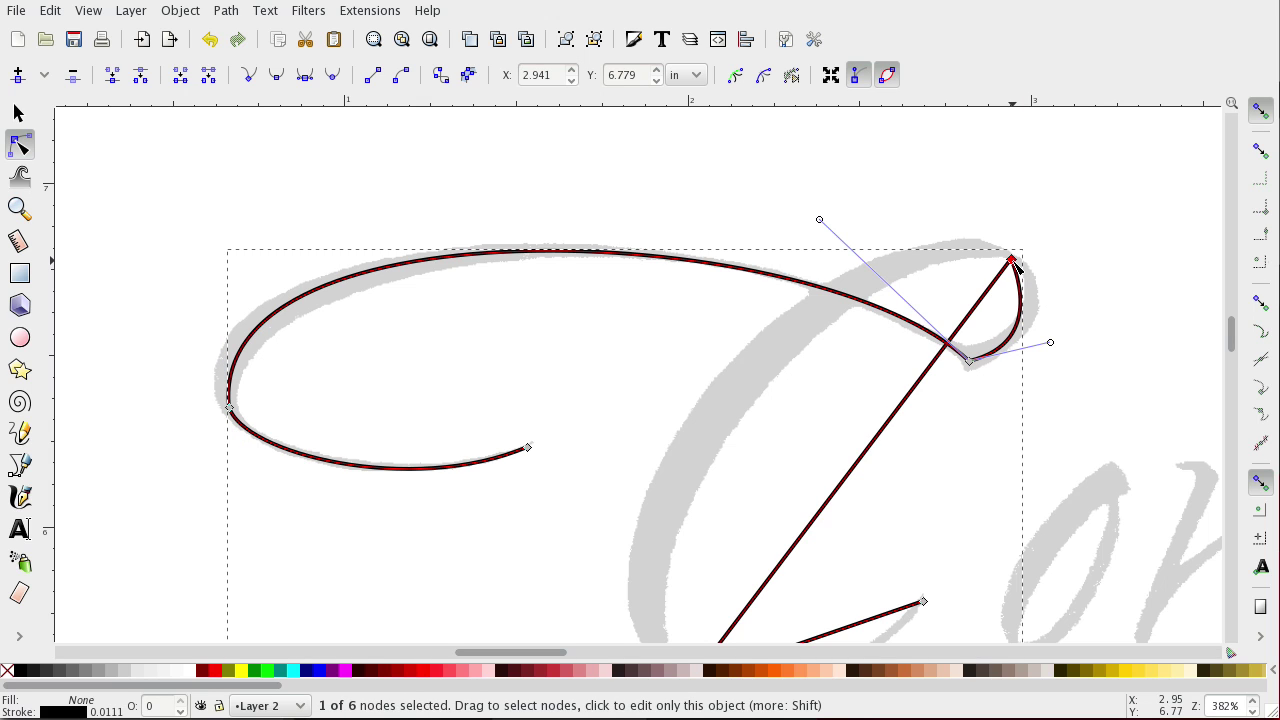
{"action": "left_click_drag", "start_coordinate": [1013, 262], "coordinate": [1037, 269]}
{"action": "left_click", "coordinate": [1051, 343]}
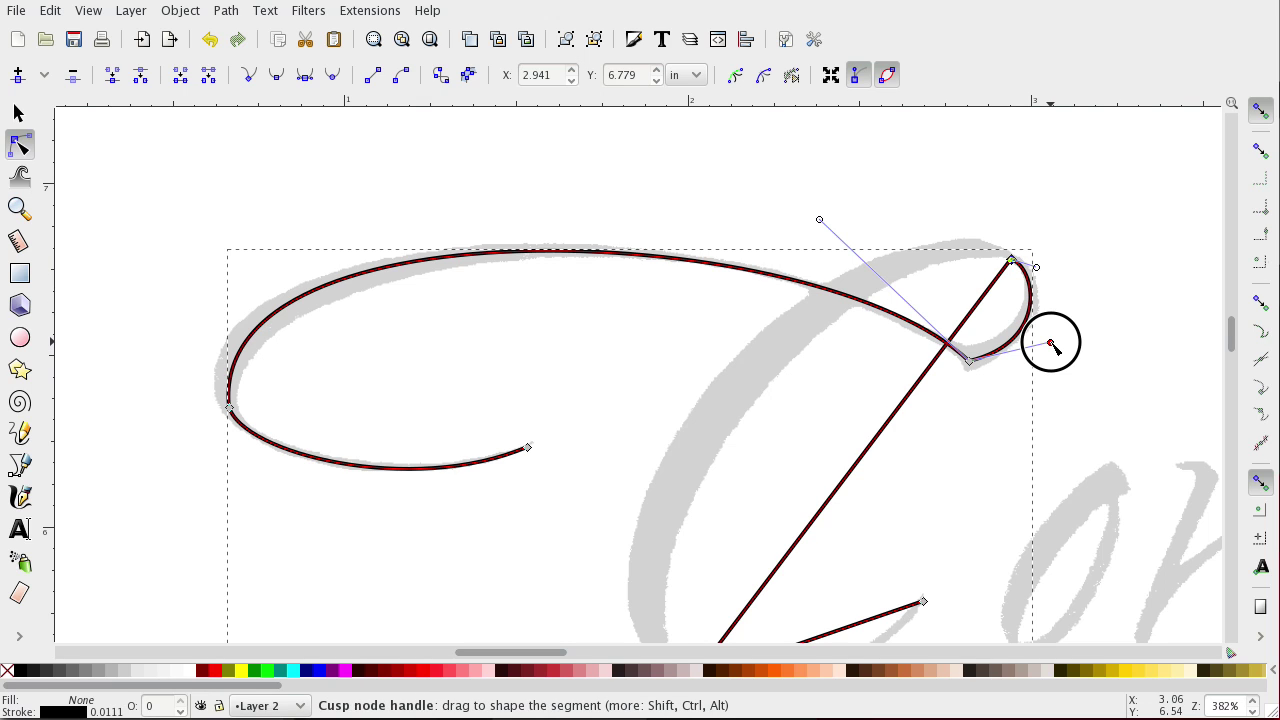
{"action": "left_click_drag", "start_coordinate": [1050, 343], "coordinate": [1050, 341]}
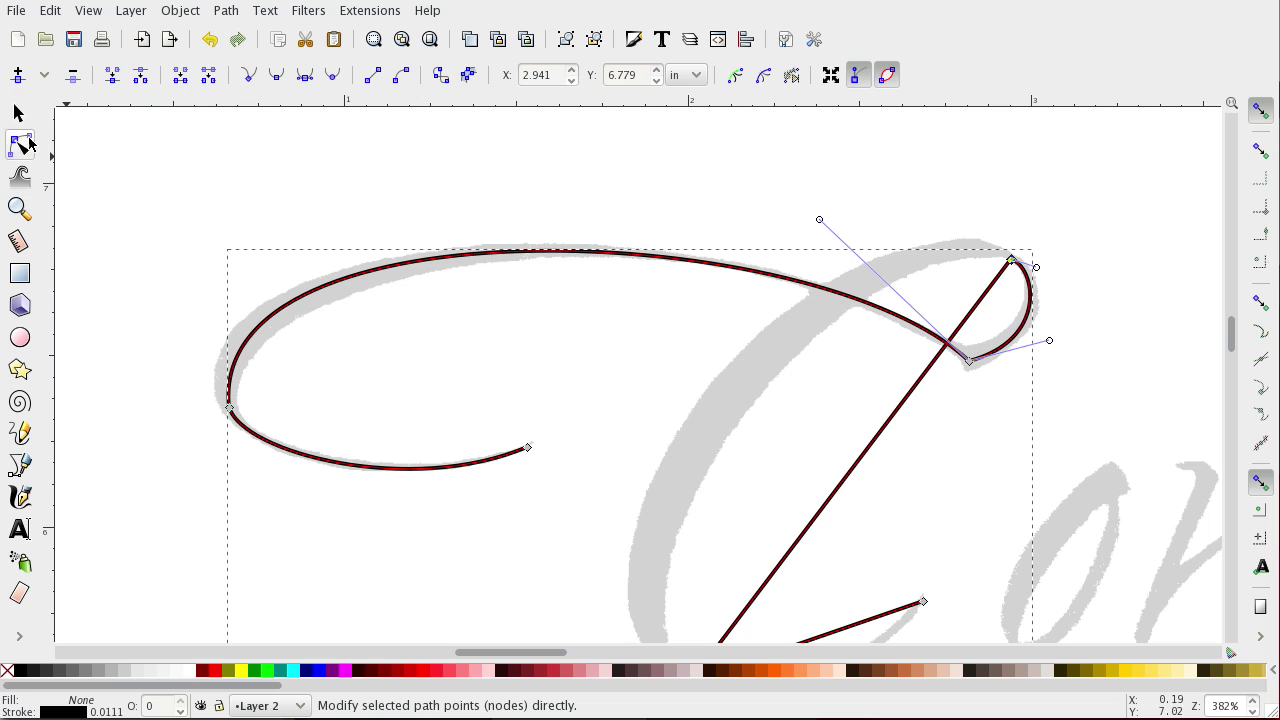
{"action": "left_click", "coordinate": [148, 158]}
{"action": "left_click", "coordinate": [148, 158]}
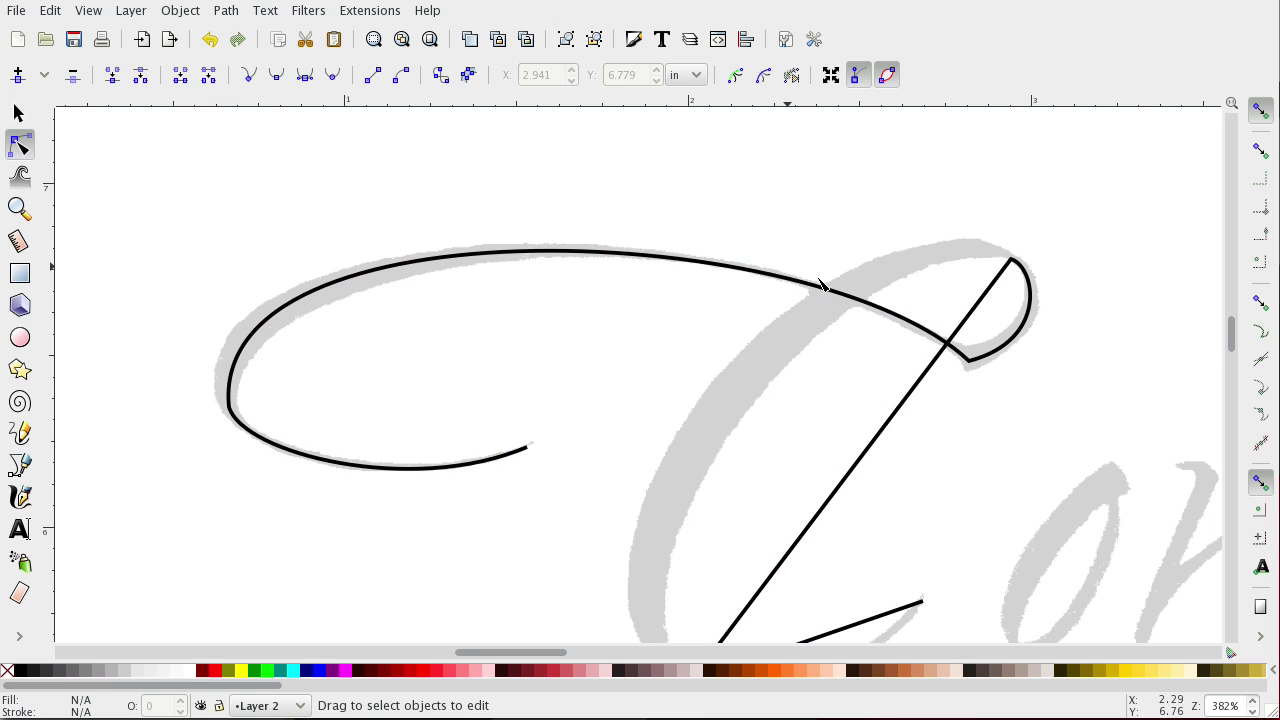
Reselect the path and shape the C's main downstroke with handles pulled from the hook's upper node and the bottom node.
{"action": "scroll", "coordinate": [1008, 470], "scroll_direction": "down", "scroll_amount": 1}
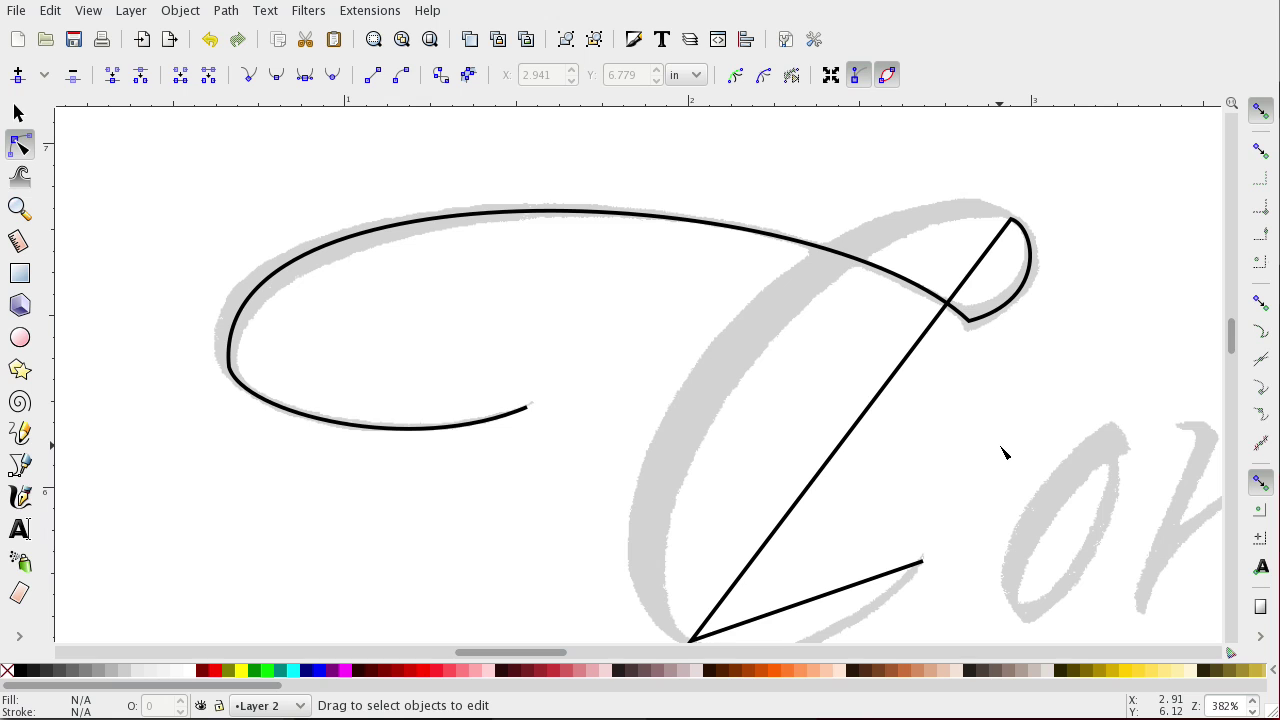
{"action": "scroll", "coordinate": [1003, 450], "scroll_direction": "down", "scroll_amount": 1}
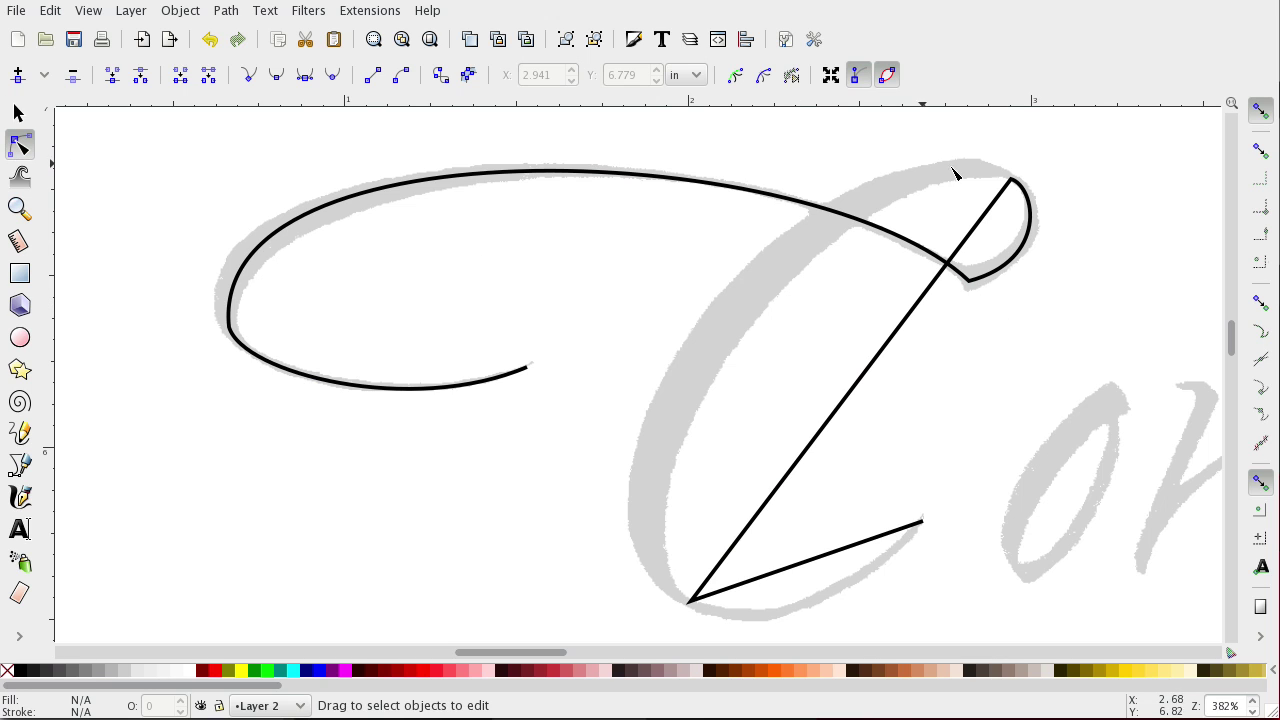
{"action": "left_click", "coordinate": [986, 219]}
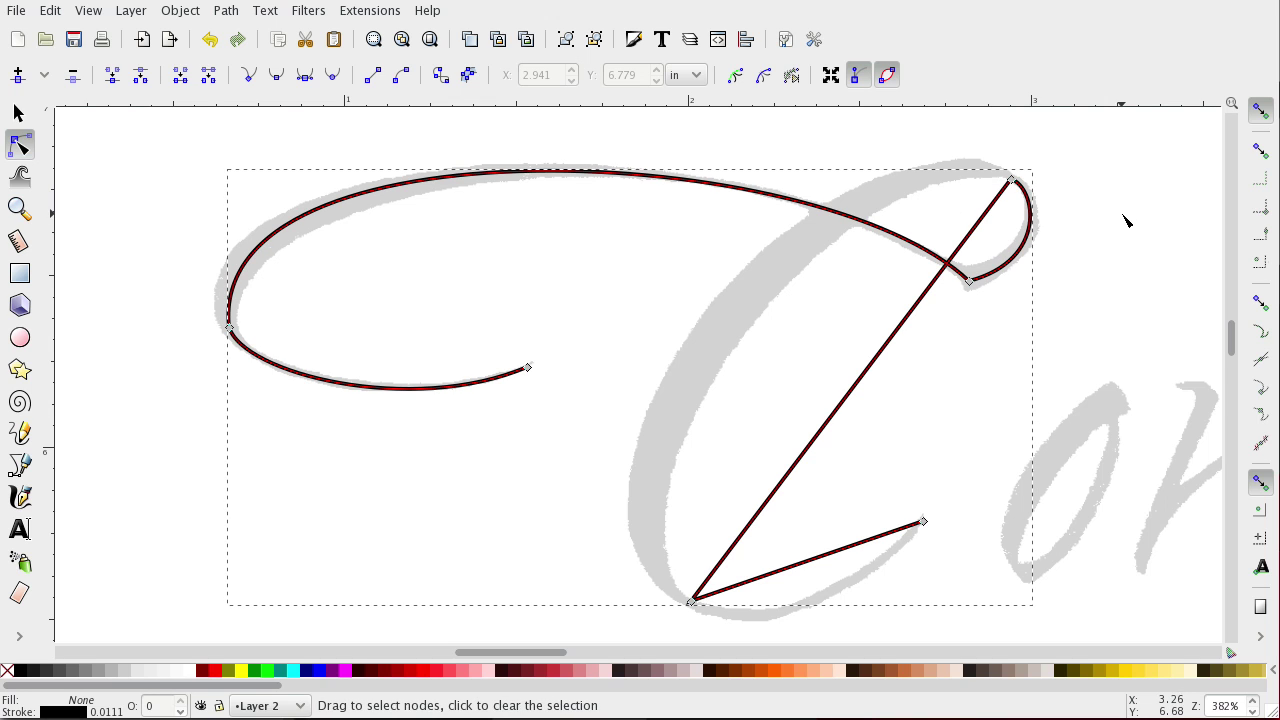
{"action": "left_click", "coordinate": [1012, 181]}
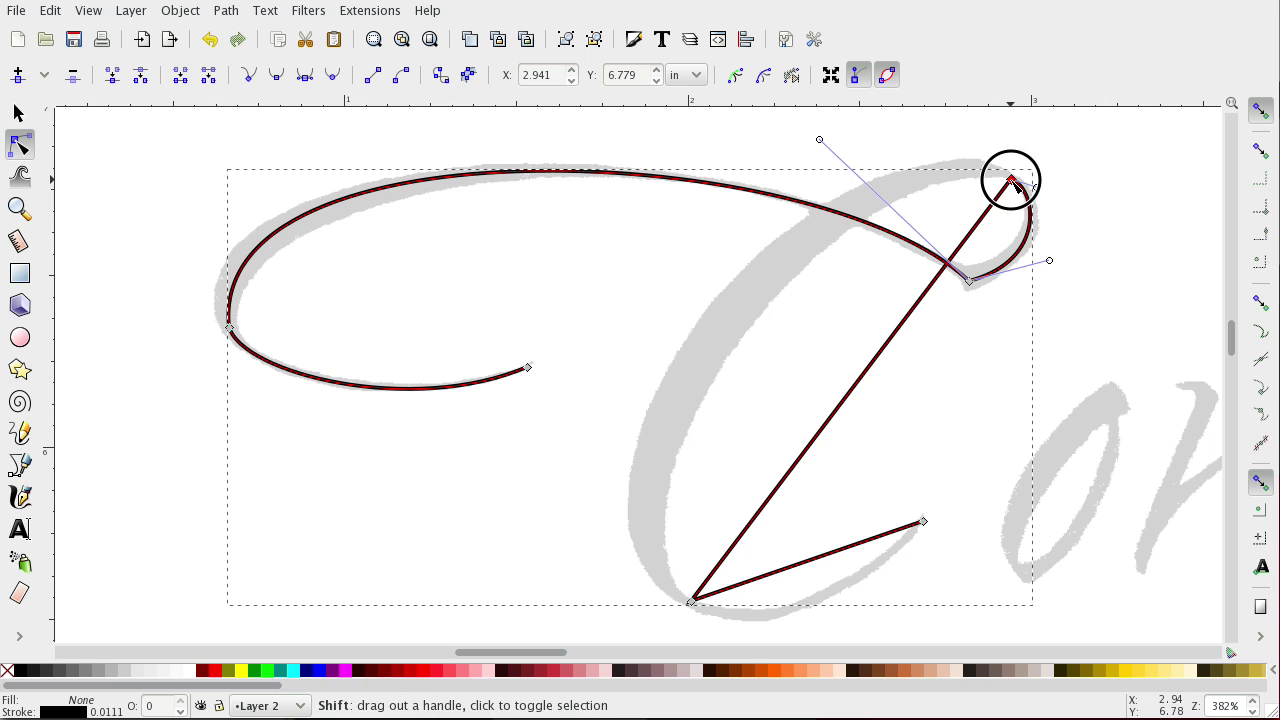
{"action": "left_click_drag", "start_coordinate": [1010, 178], "coordinate": [822, 108]}
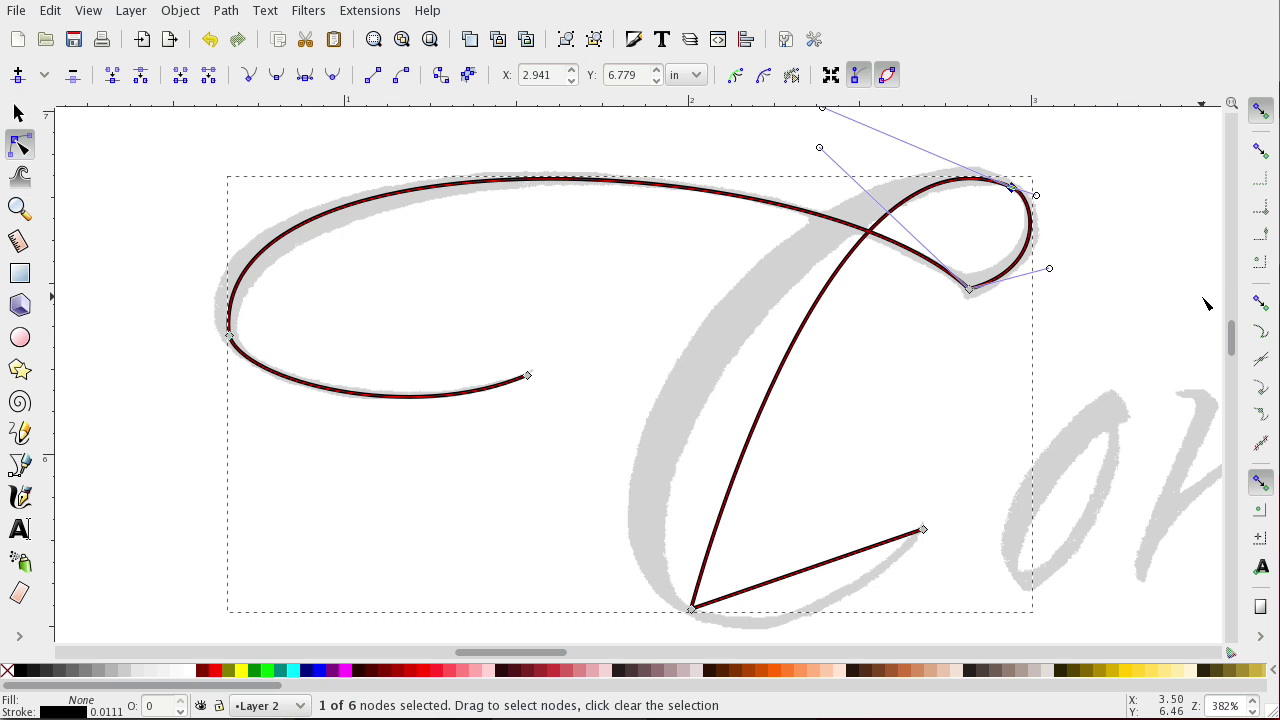
{"action": "key", "text": "minus"}
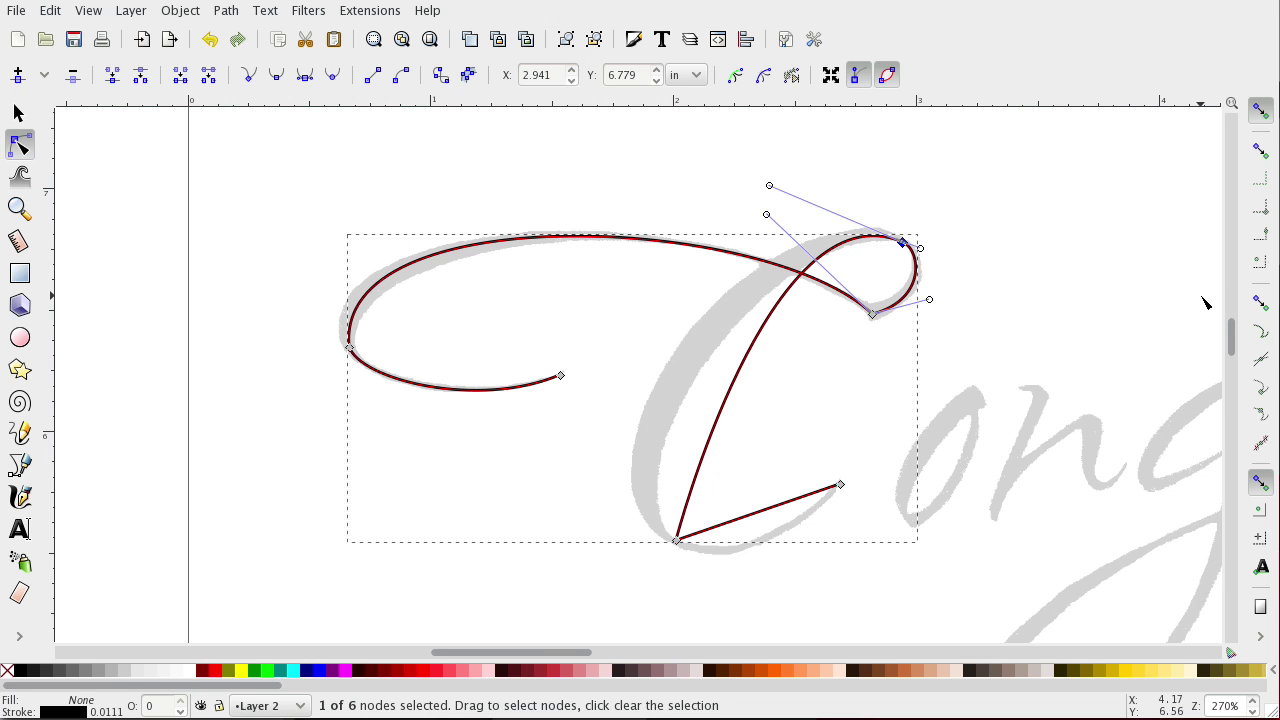
{"action": "left_click_drag", "start_coordinate": [768, 187], "coordinate": [771, 174]}
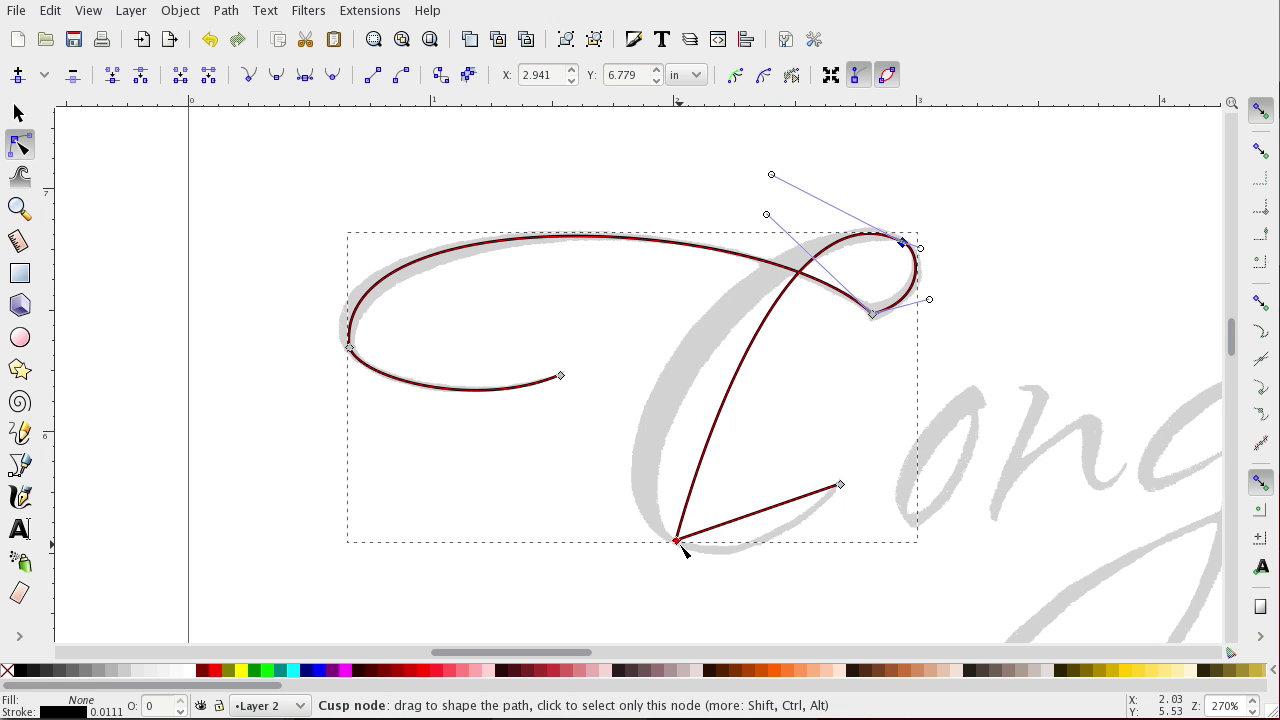
{"action": "left_click_drag", "start_coordinate": [677, 541], "coordinate": [571, 467]}
{"action": "left_click_drag", "start_coordinate": [771, 175], "coordinate": [782, 186]}
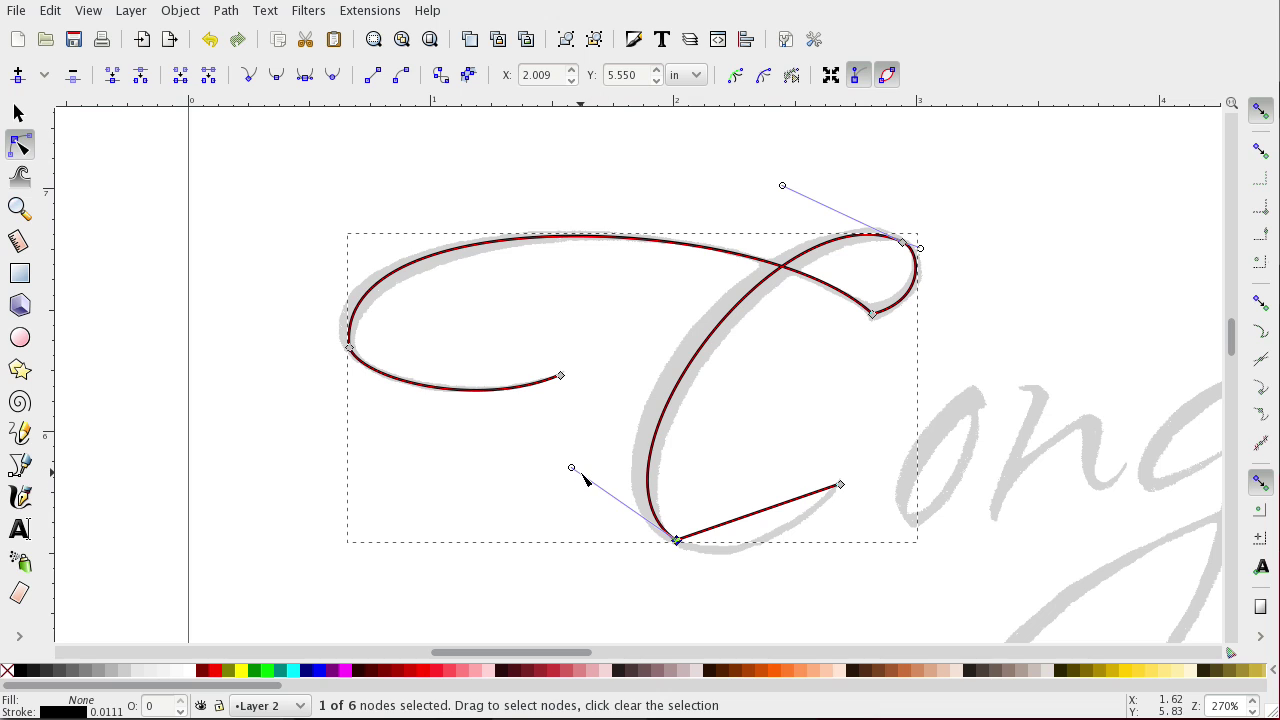
{"action": "left_click_drag", "start_coordinate": [571, 467], "coordinate": [567, 464]}
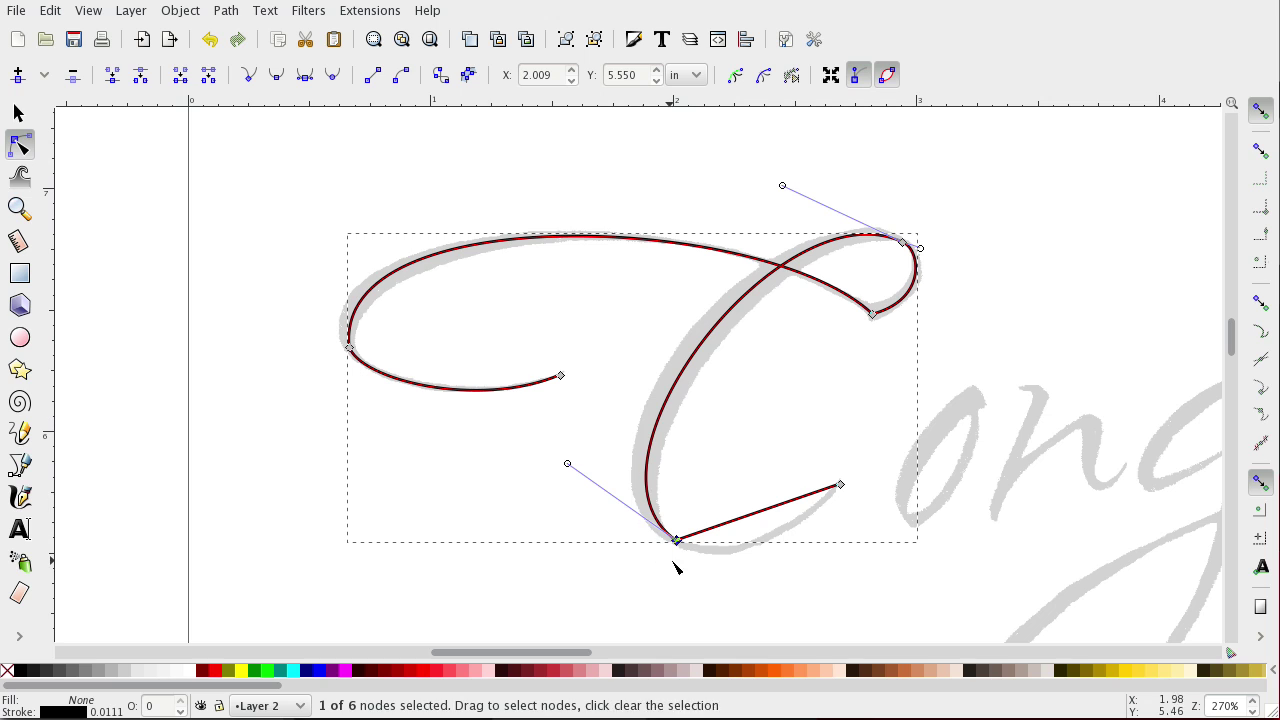
Pull a second handle out of the C's bottom node to curve the last segment along the lower stroke.
{"action": "left_click_drag", "start_coordinate": [677, 541], "coordinate": [745, 576]}
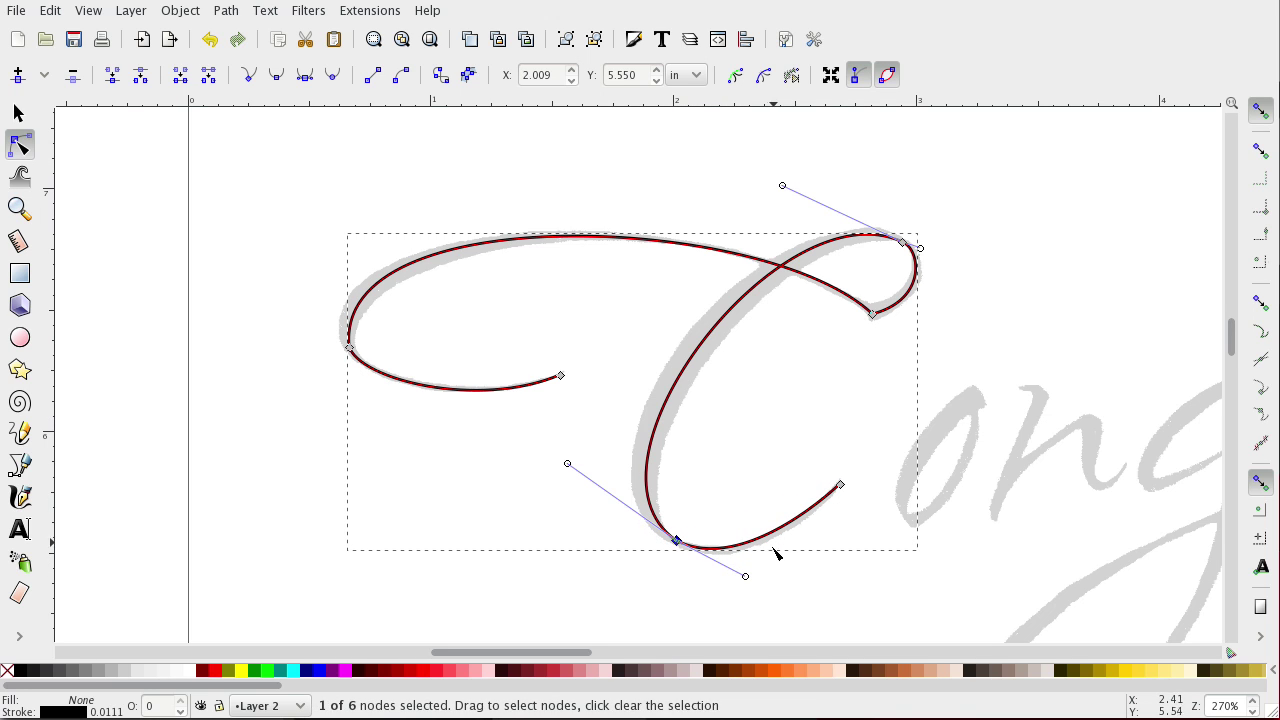
{"action": "left_click_drag", "start_coordinate": [745, 577], "coordinate": [751, 580]}
Try shaping the lower stroke with a handle pulled from the path's end node, and undo both handle changes.
{"action": "left_click", "coordinate": [840, 486]}
{"action": "left_click_drag", "start_coordinate": [840, 486], "coordinate": [805, 518]}
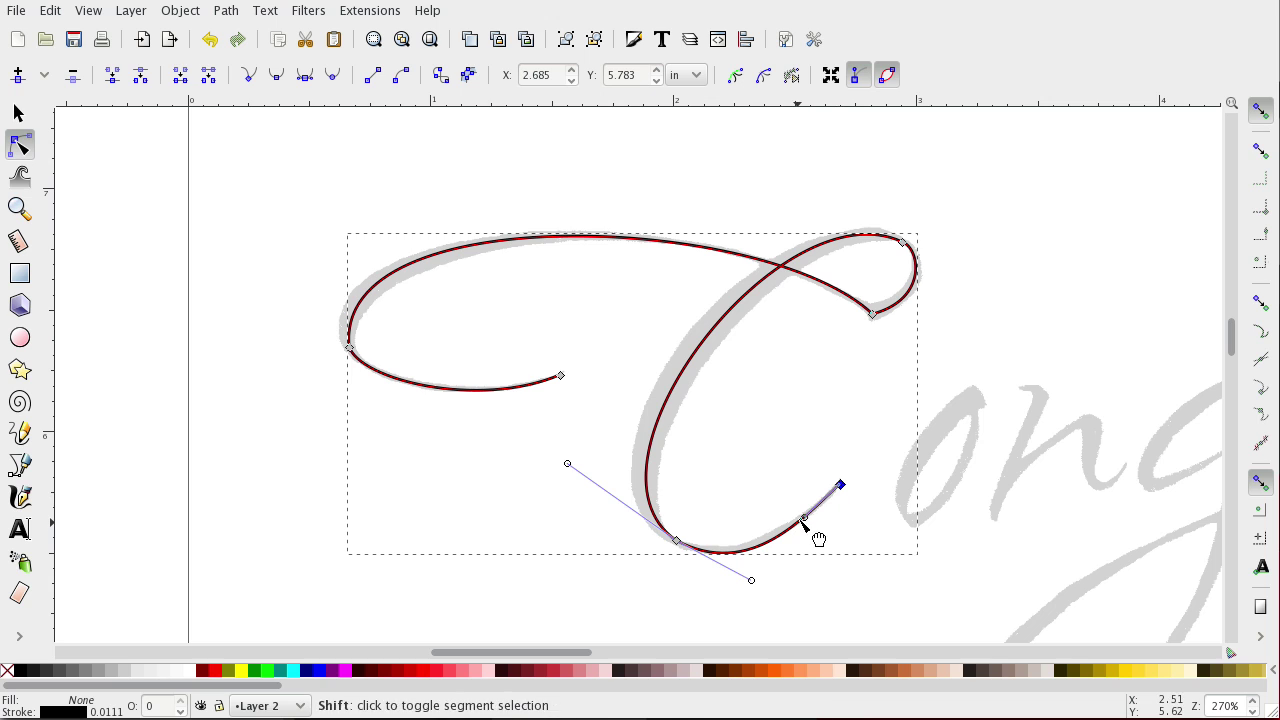
{"action": "mouse_move", "coordinate": [805, 518]}
{"action": "left_mouse_down"}
{"action": "mouse_move", "coordinate": [851, 530]}
{"action": "mouse_move", "coordinate": [763, 474]}
{"action": "mouse_move", "coordinate": [797, 518]}
{"action": "mouse_move", "coordinate": [813, 517]}
{"action": "left_mouse_up"}
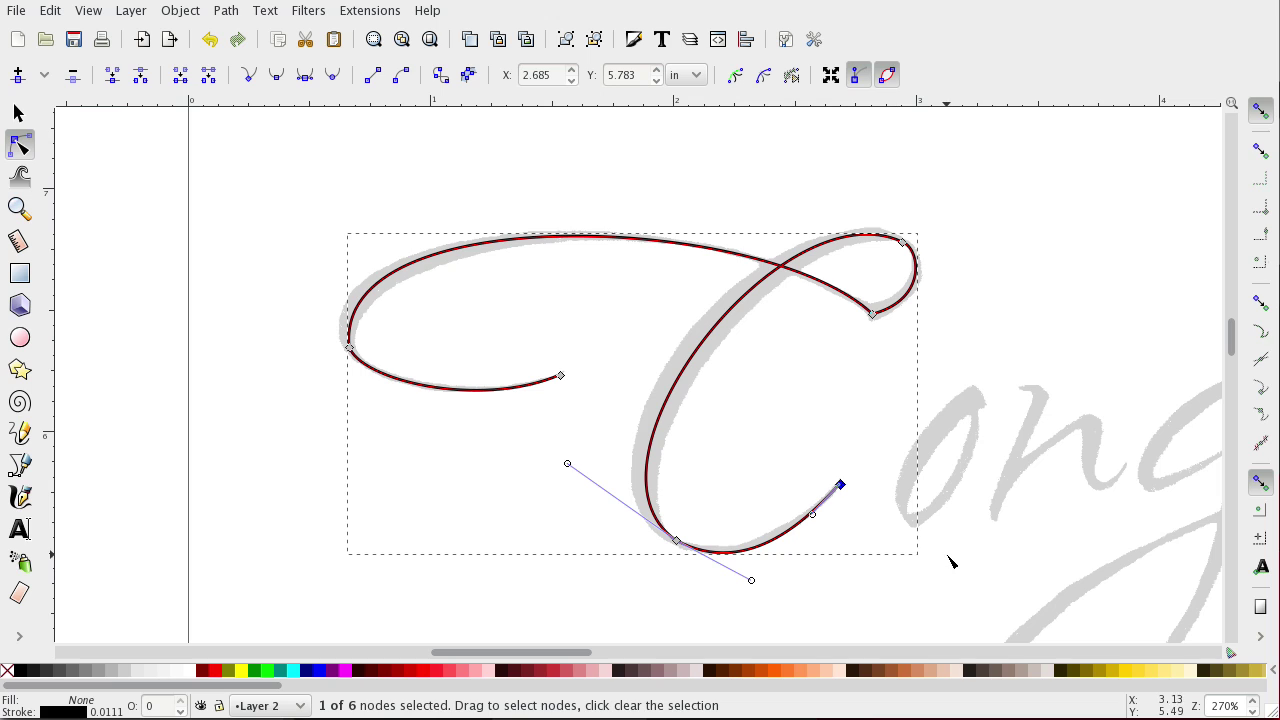
{"action": "key", "text": "ctrl+z"}
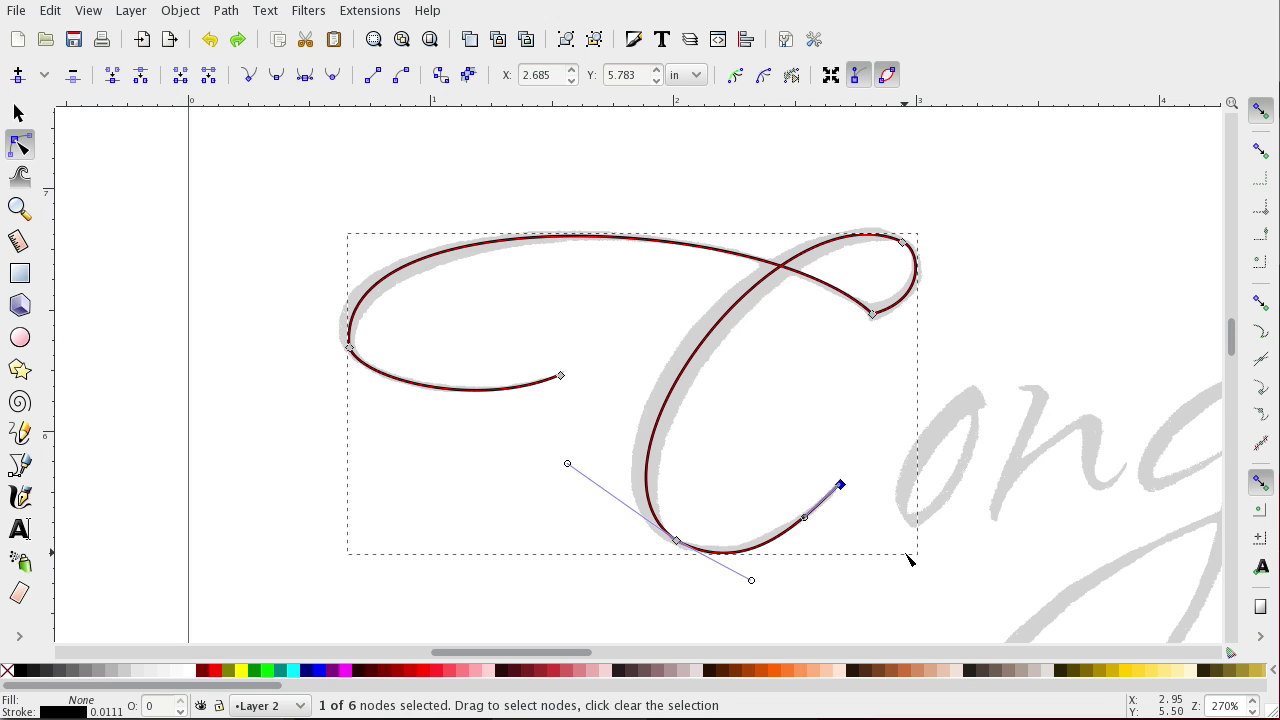
{"action": "key", "text": "ctrl+z"}
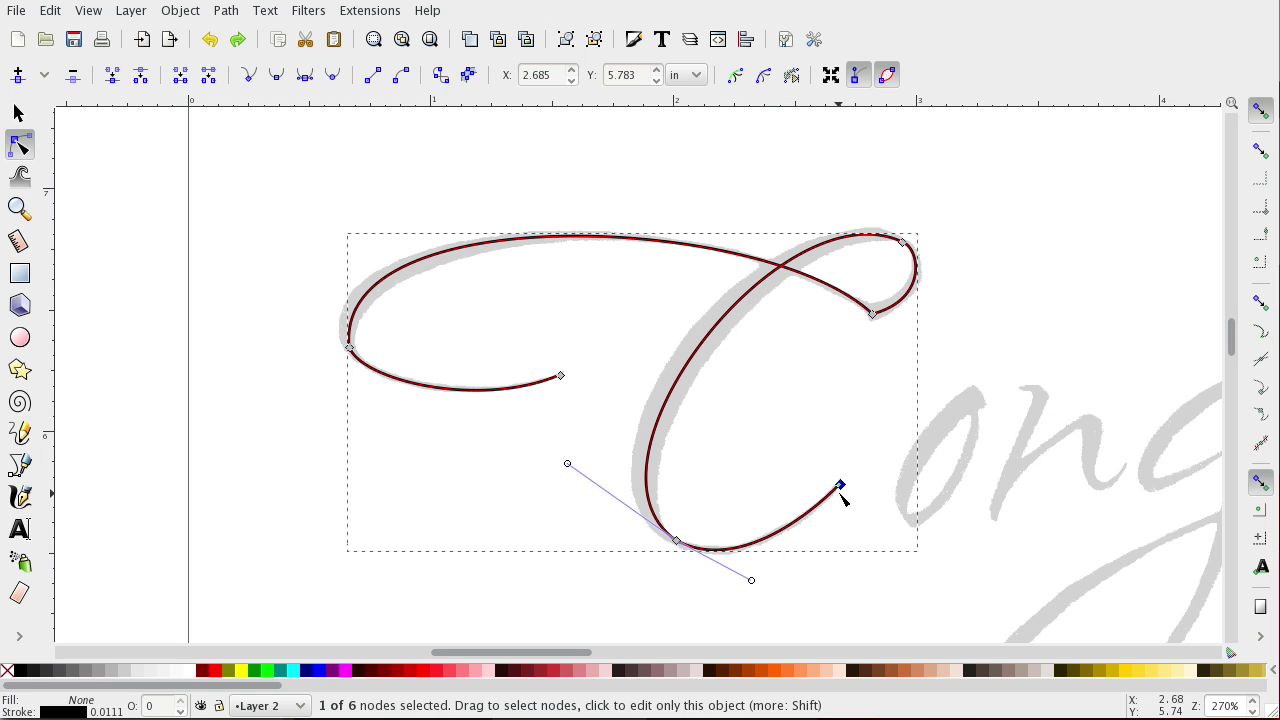
Lengthen the bottom node's handle slightly to fit the C's lower stroke, and deselect the path.
{"action": "left_click_drag", "start_coordinate": [752, 581], "coordinate": [757, 581]}
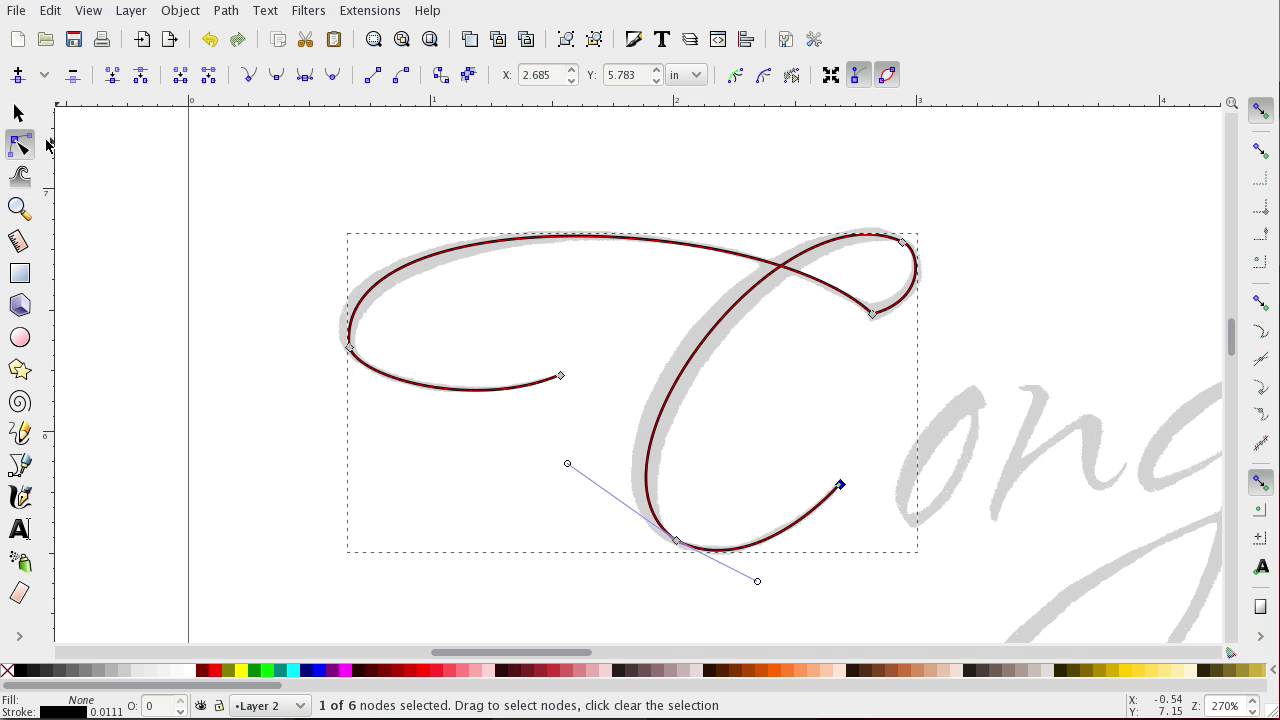
{"action": "left_click", "coordinate": [161, 185]}
{"action": "left_click", "coordinate": [227, 192]}
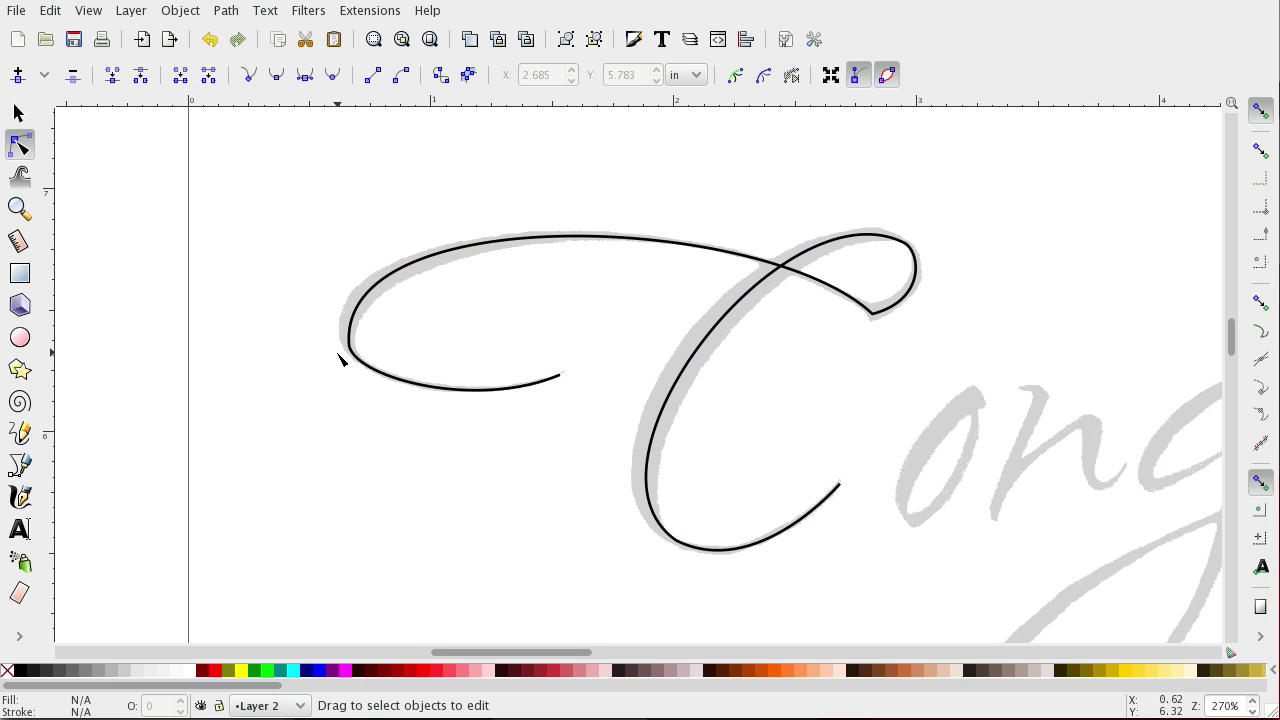
Angle the upper handle of the C swash's leftmost node outward so the curve follows the middle of the stroke, and deselect the path.
{"action": "key", "text": "plus"}
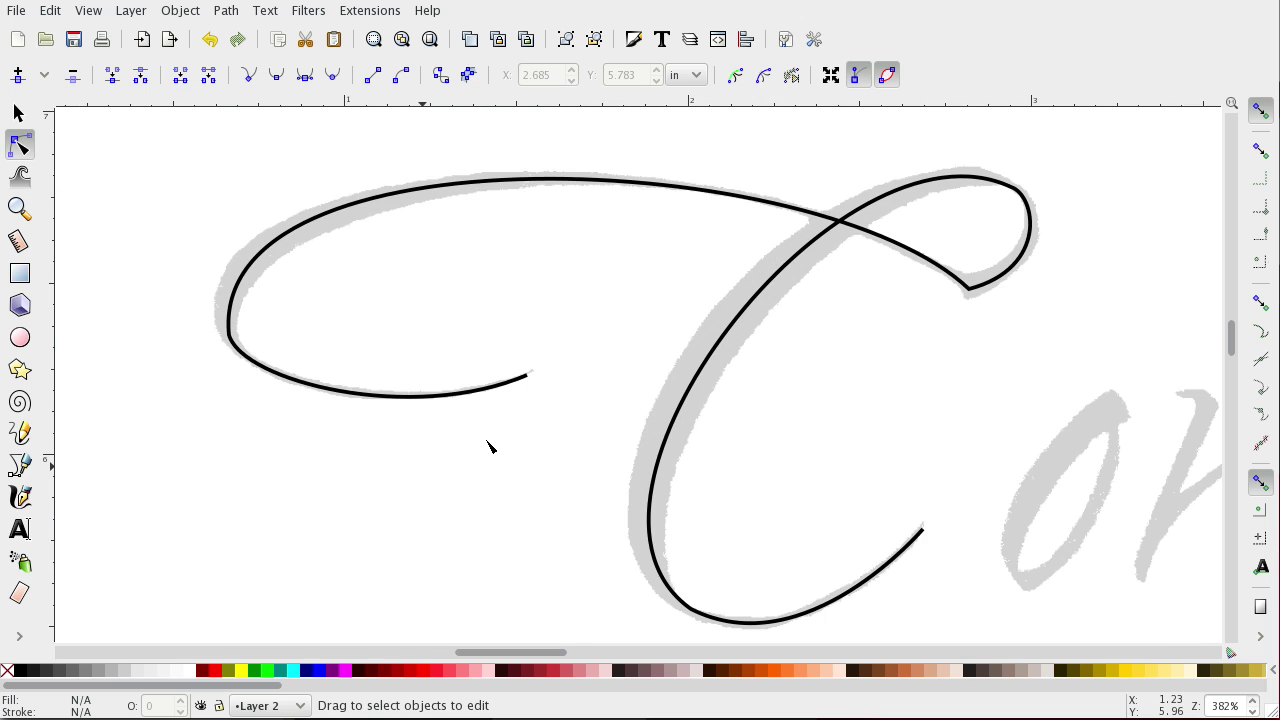
{"action": "key", "text": "plus"}
{"action": "mouse_move", "coordinate": [506, 651]}
{"action": "left_mouse_down"}
{"action": "mouse_move", "coordinate": [520, 649]}
{"action": "mouse_move", "coordinate": [466, 638]}
{"action": "left_mouse_up"}
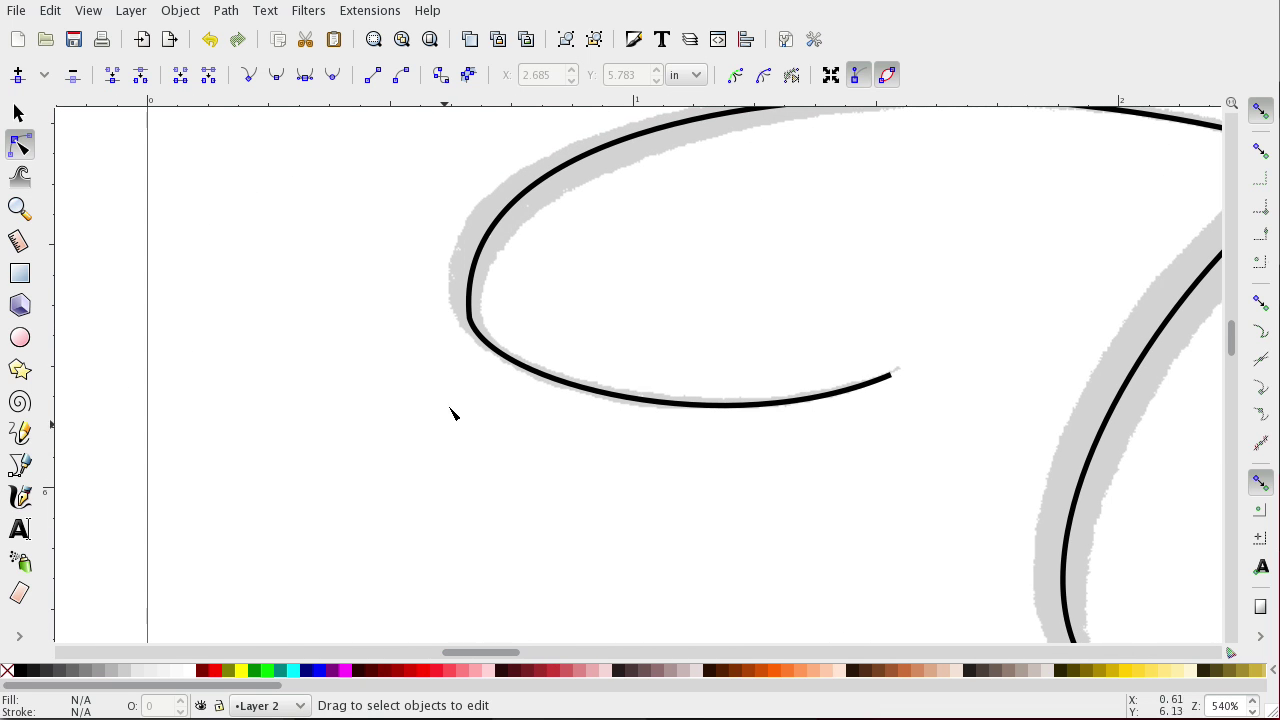
{"action": "left_click", "coordinate": [471, 320]}
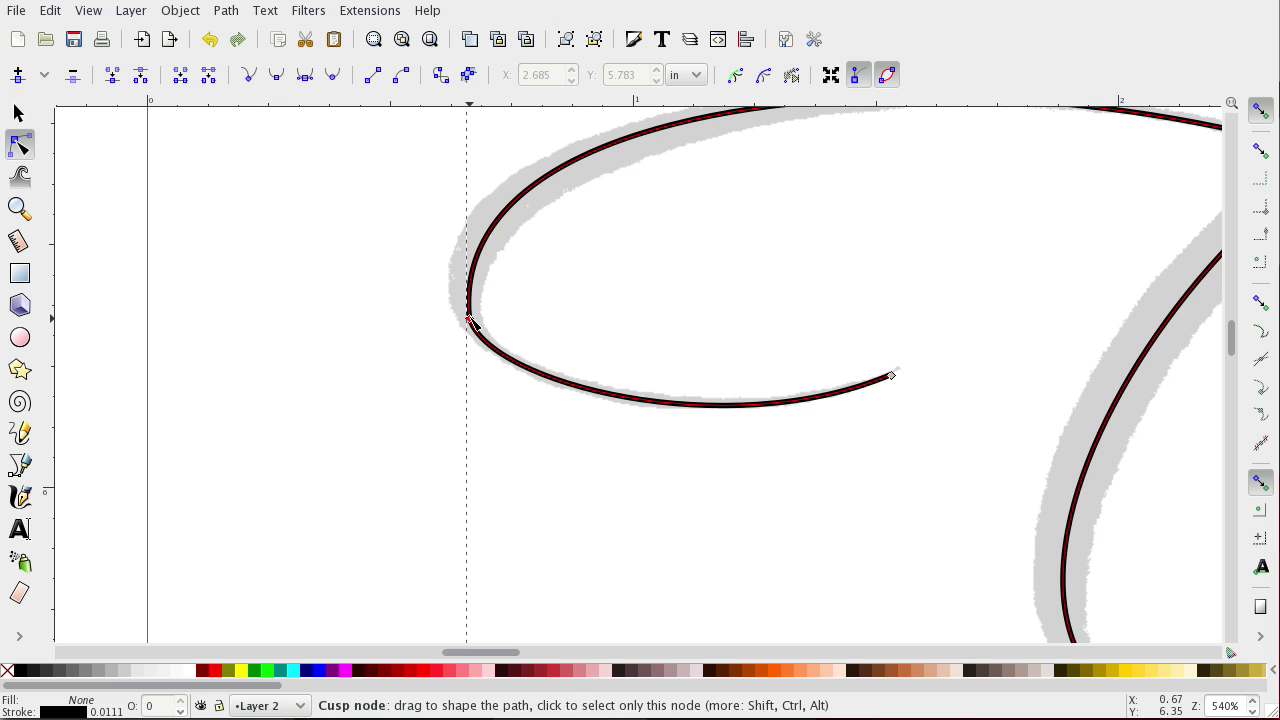
{"action": "left_click", "coordinate": [325, 390]}
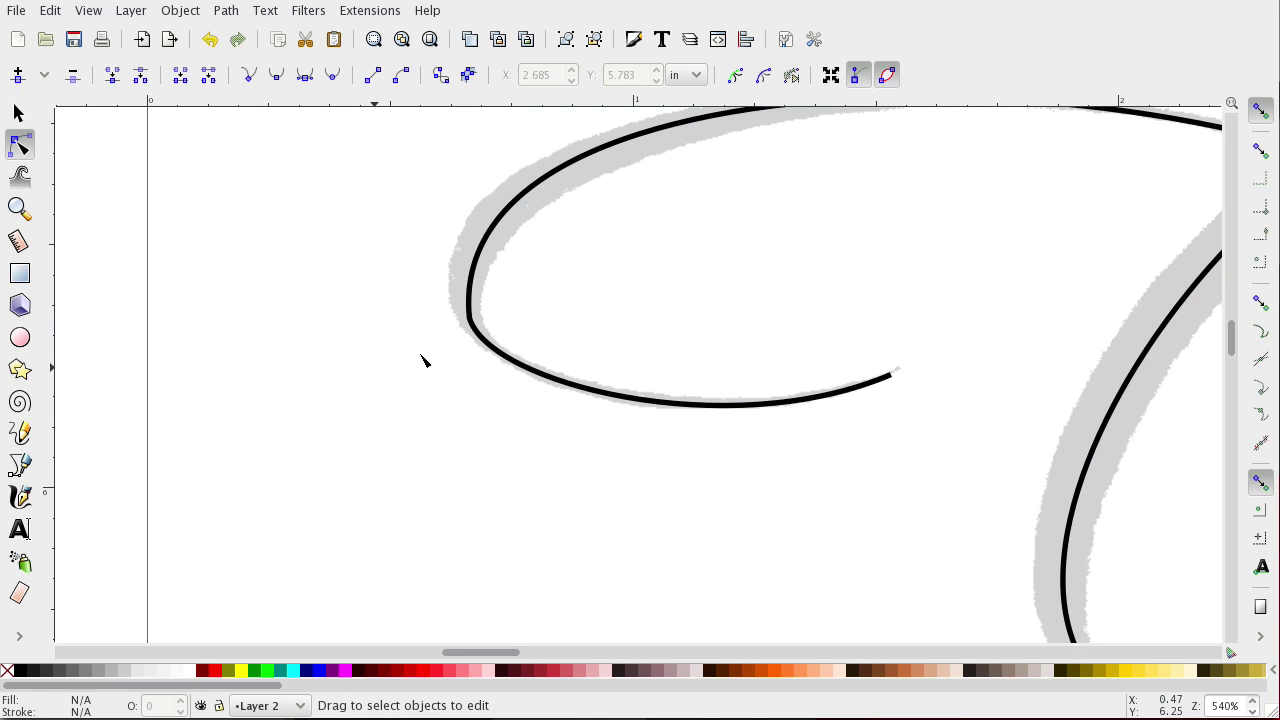
{"action": "left_click", "coordinate": [470, 319]}
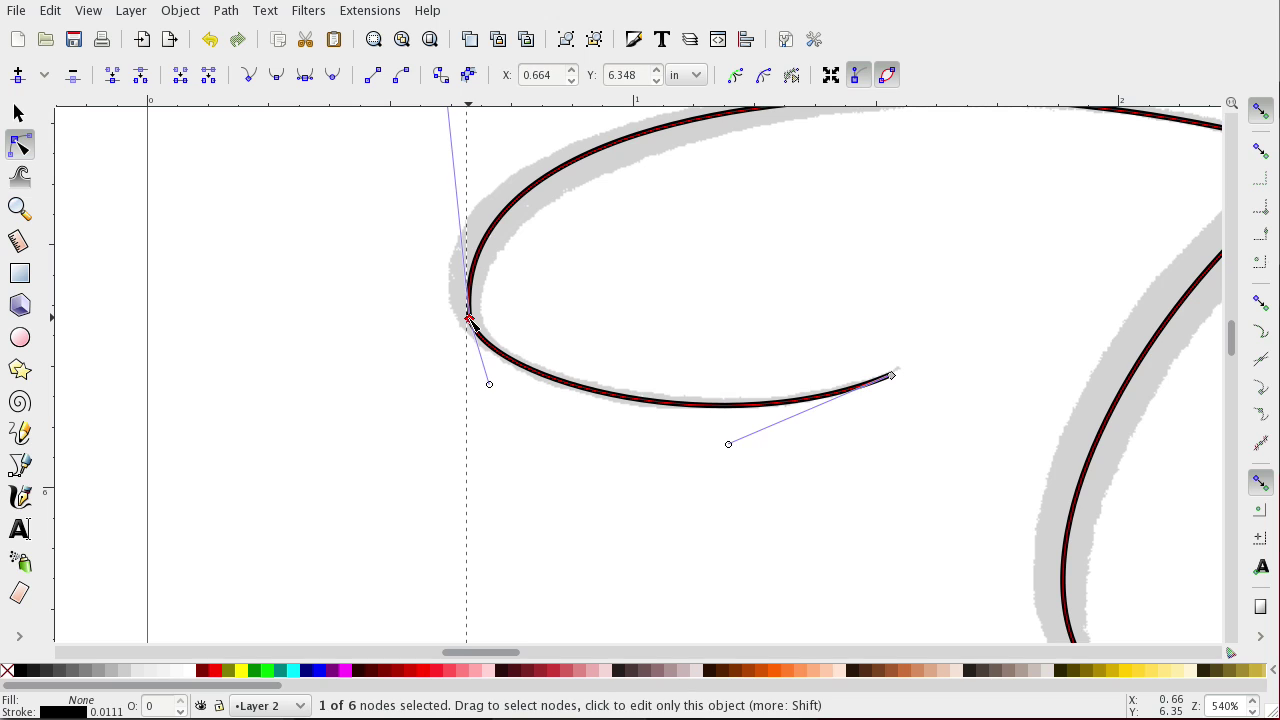
{"action": "scroll", "coordinate": [614, 423], "scroll_direction": "up", "scroll_amount": 3}
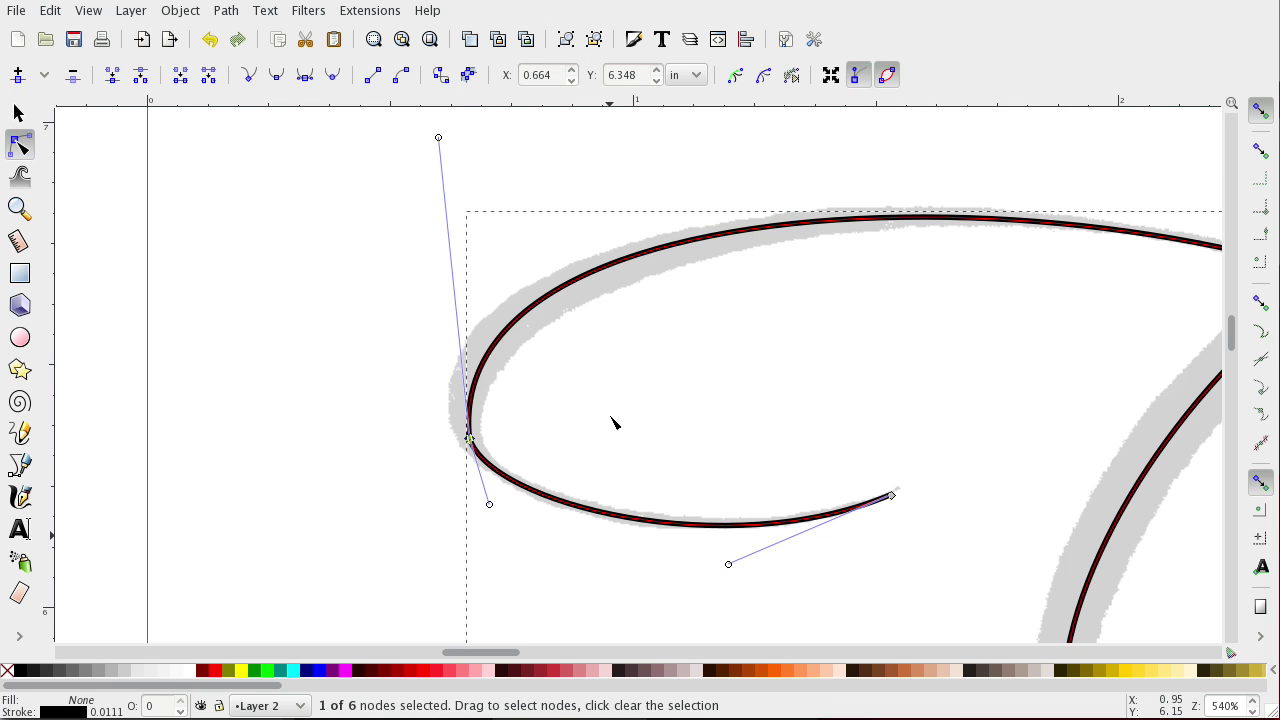
{"action": "left_click_drag", "start_coordinate": [438, 137], "coordinate": [404, 152]}
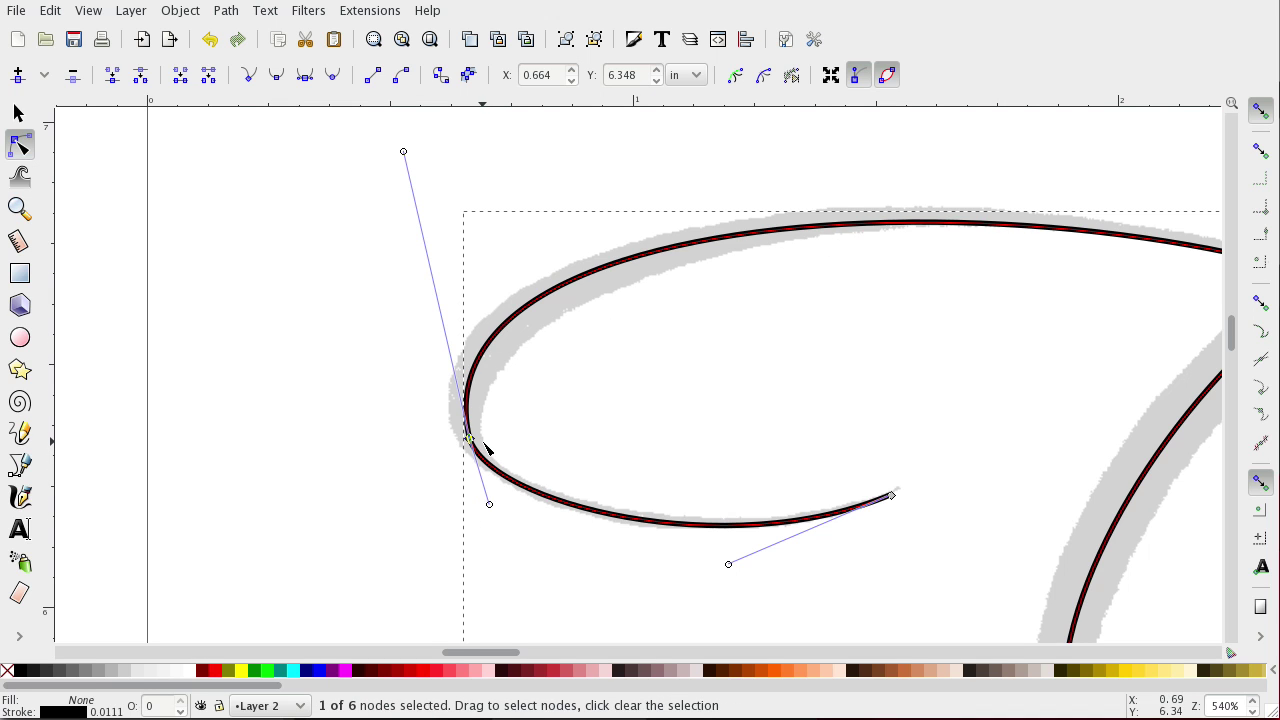
{"action": "left_click", "coordinate": [346, 449]}
{"action": "left_click", "coordinate": [340, 457]}
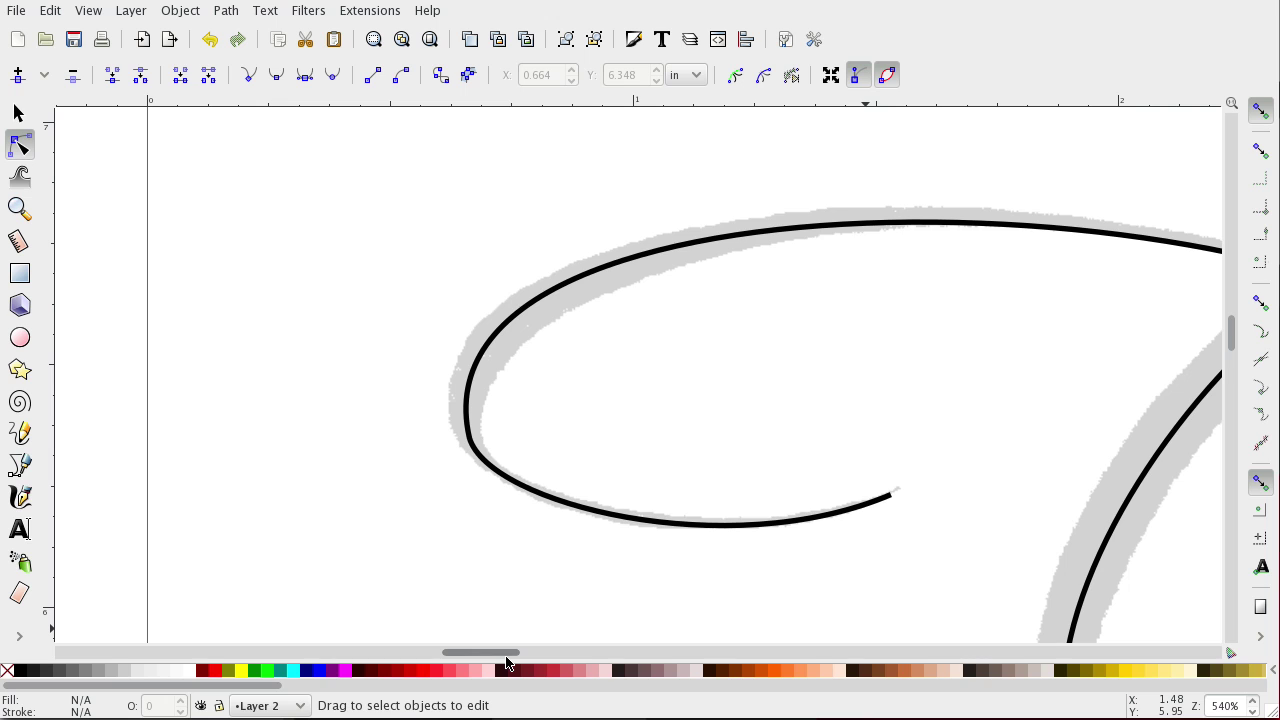
Draw an open three-node Bezier path over the o, from its top to its bottom and back up to just below the start.
{"action": "key", "text": "5"}
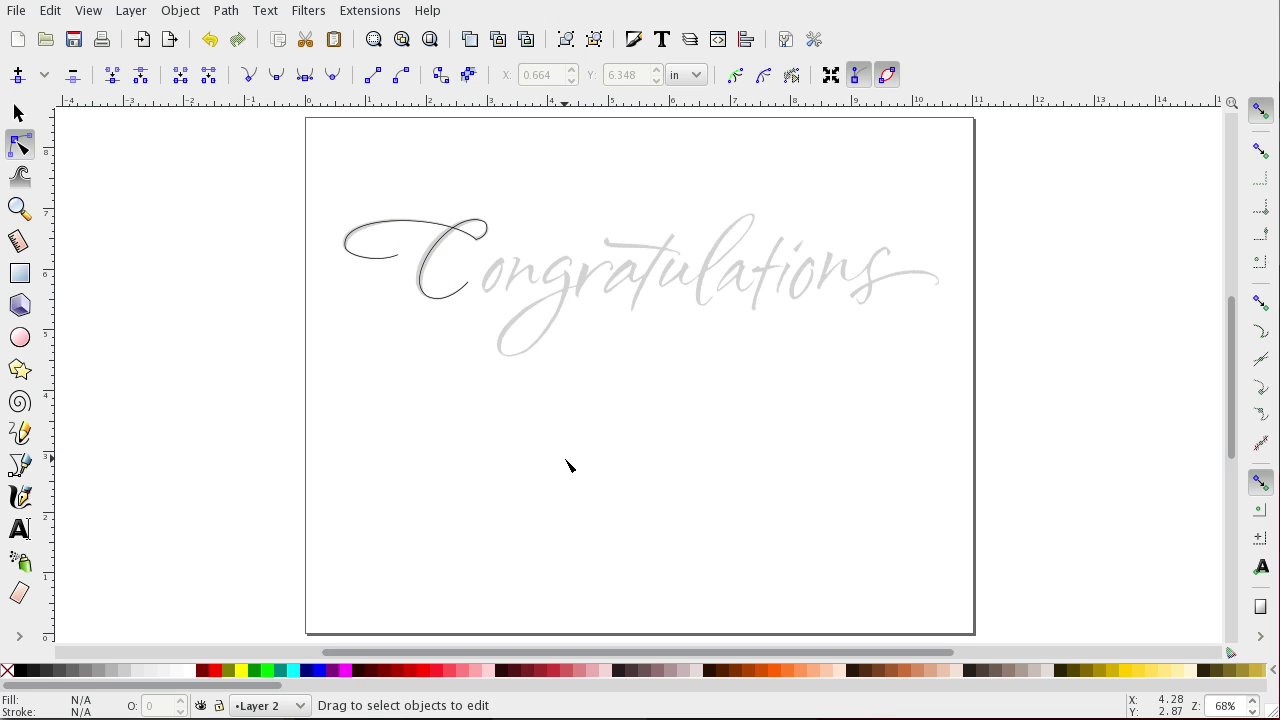
{"action": "scroll", "coordinate": [584, 416], "scroll_direction": "up", "scroll_amount": 2}
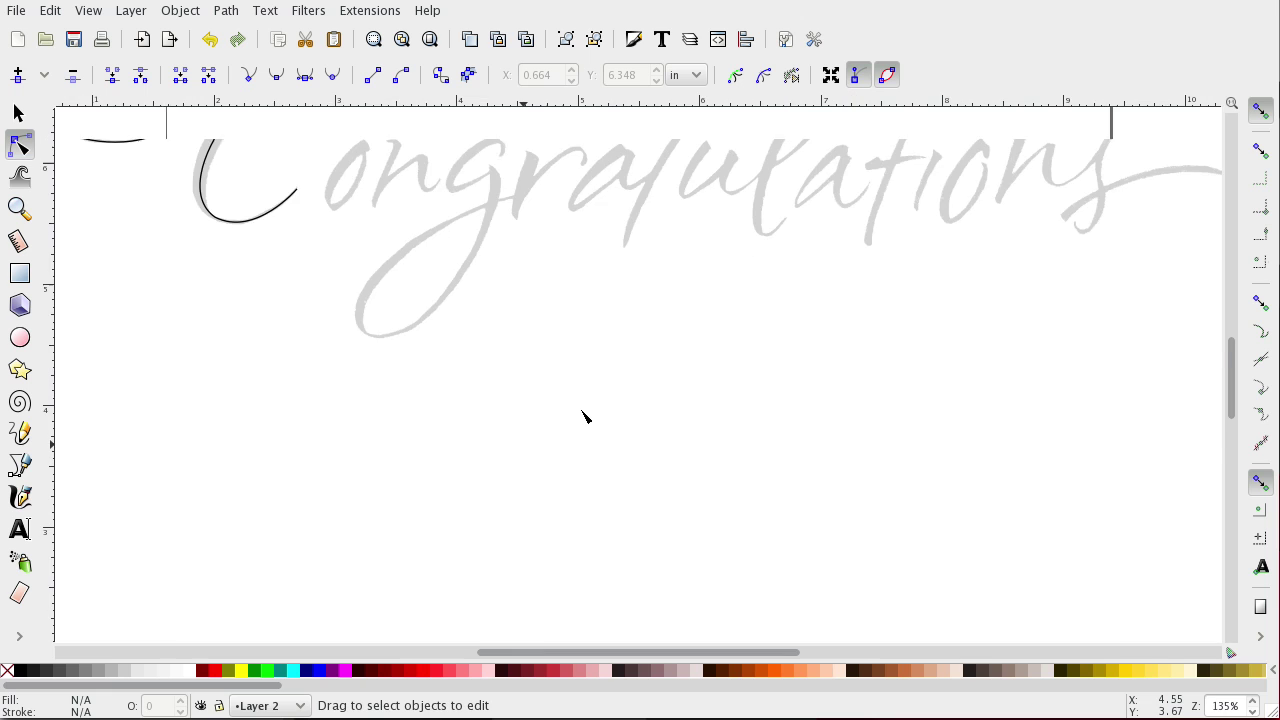
{"action": "scroll", "coordinate": [585, 418], "scroll_direction": "up", "scroll_amount": 1}
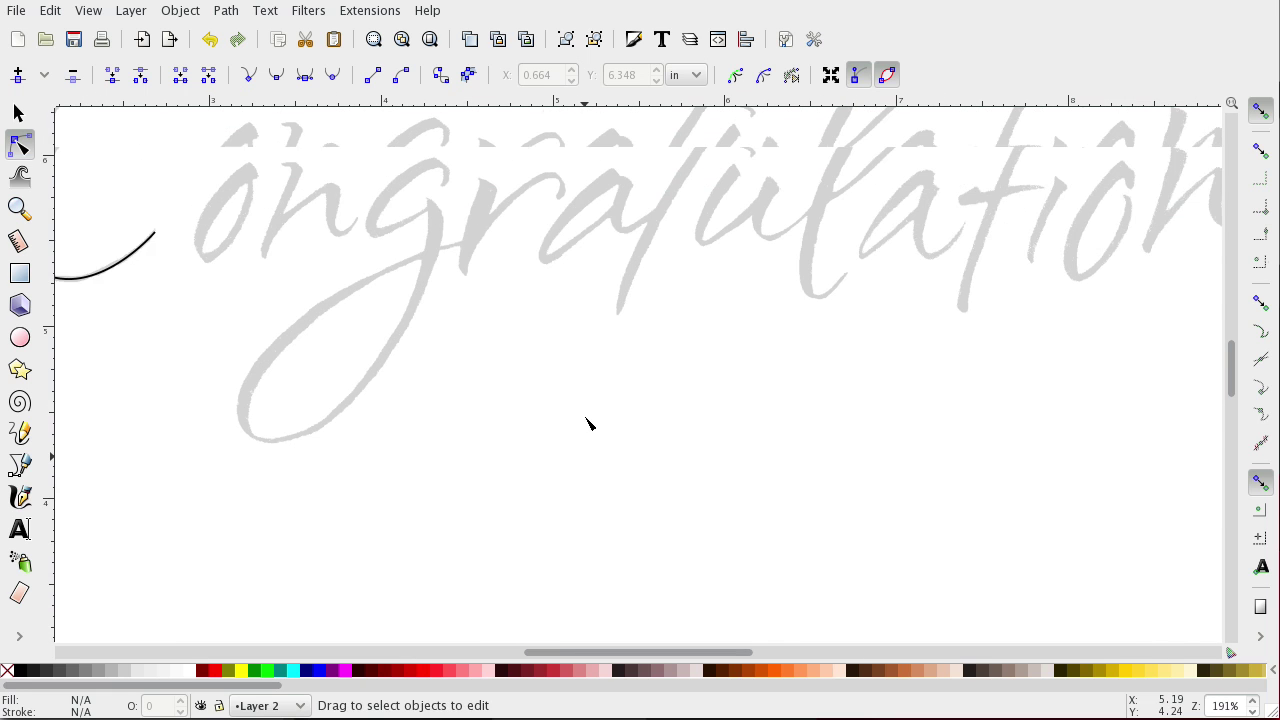
{"action": "scroll", "coordinate": [588, 430], "scroll_direction": "up", "scroll_amount": 1}
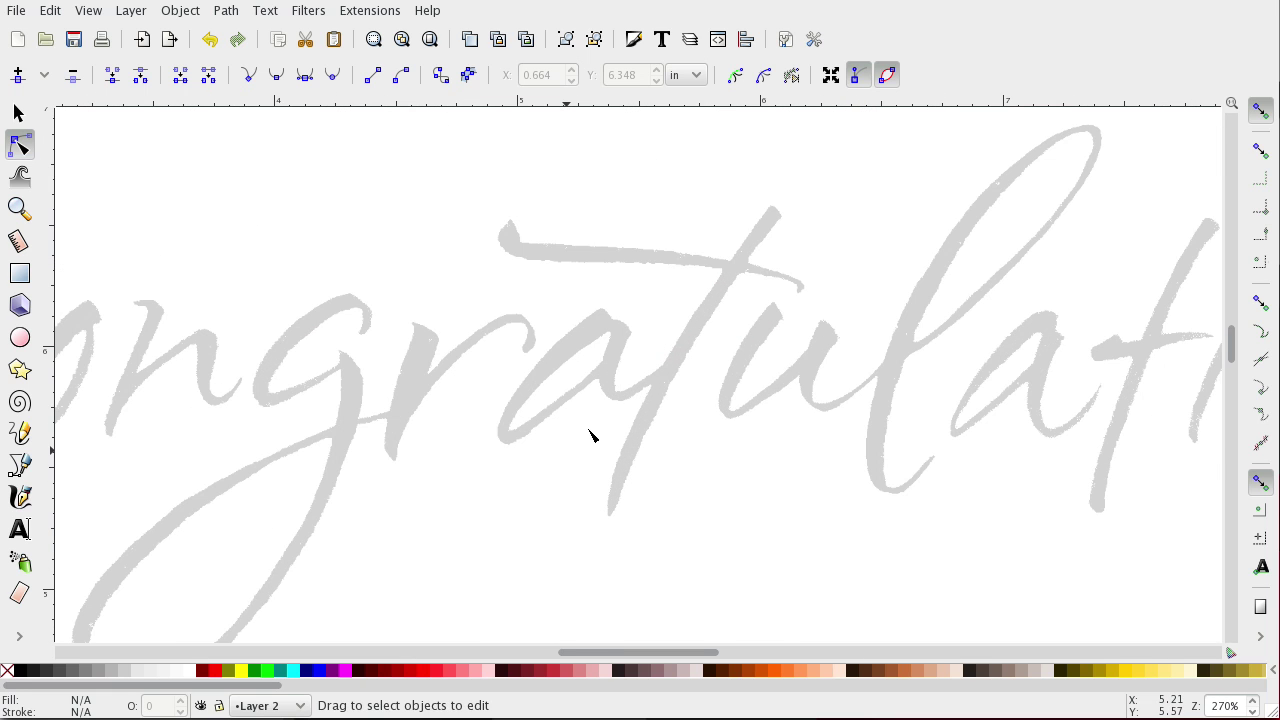
{"action": "scroll", "coordinate": [590, 434], "scroll_direction": "up", "scroll_amount": 1}
{"action": "left_click_drag", "start_coordinate": [677, 654], "coordinate": [566, 655]}
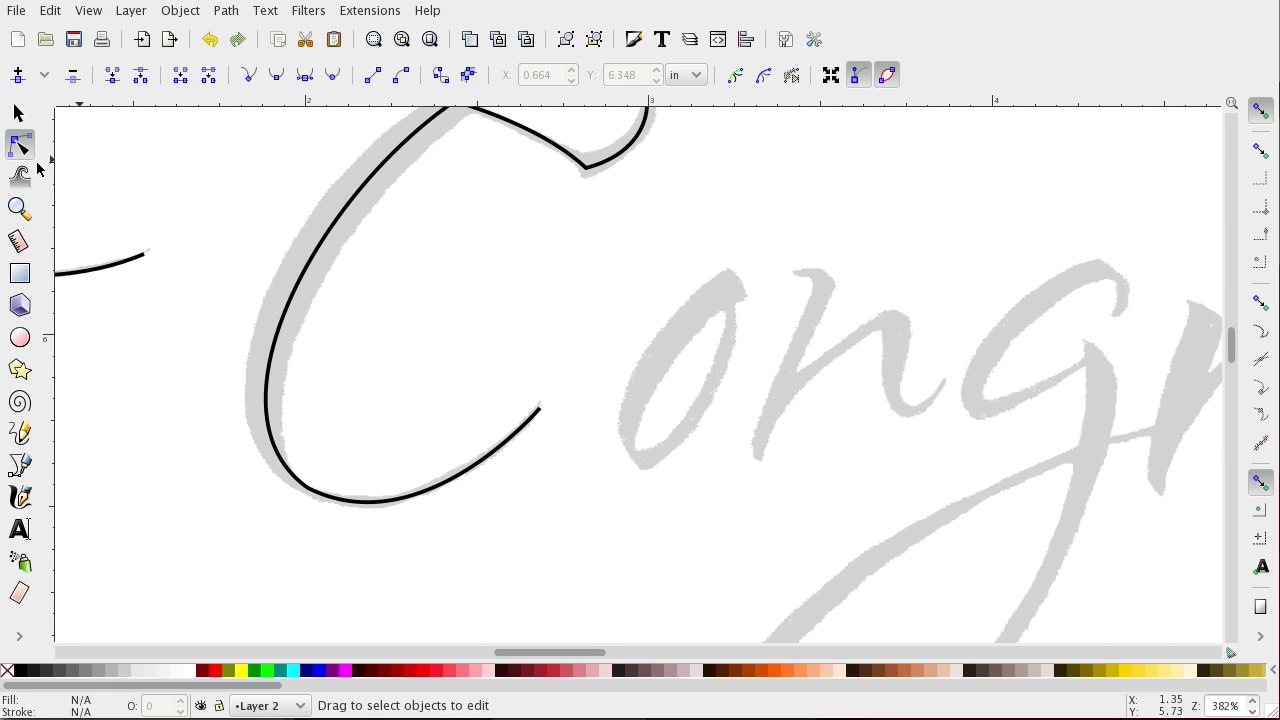
{"action": "left_click", "coordinate": [21, 466]}
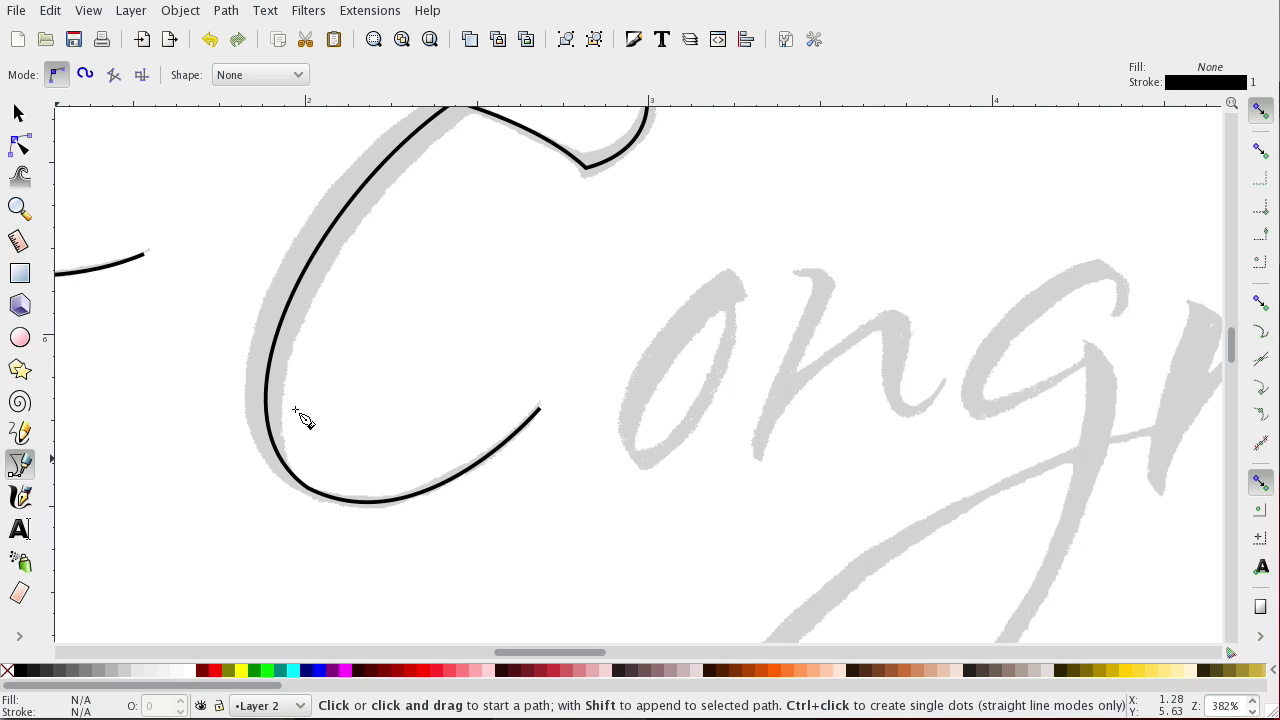
{"action": "left_click", "coordinate": [728, 288]}
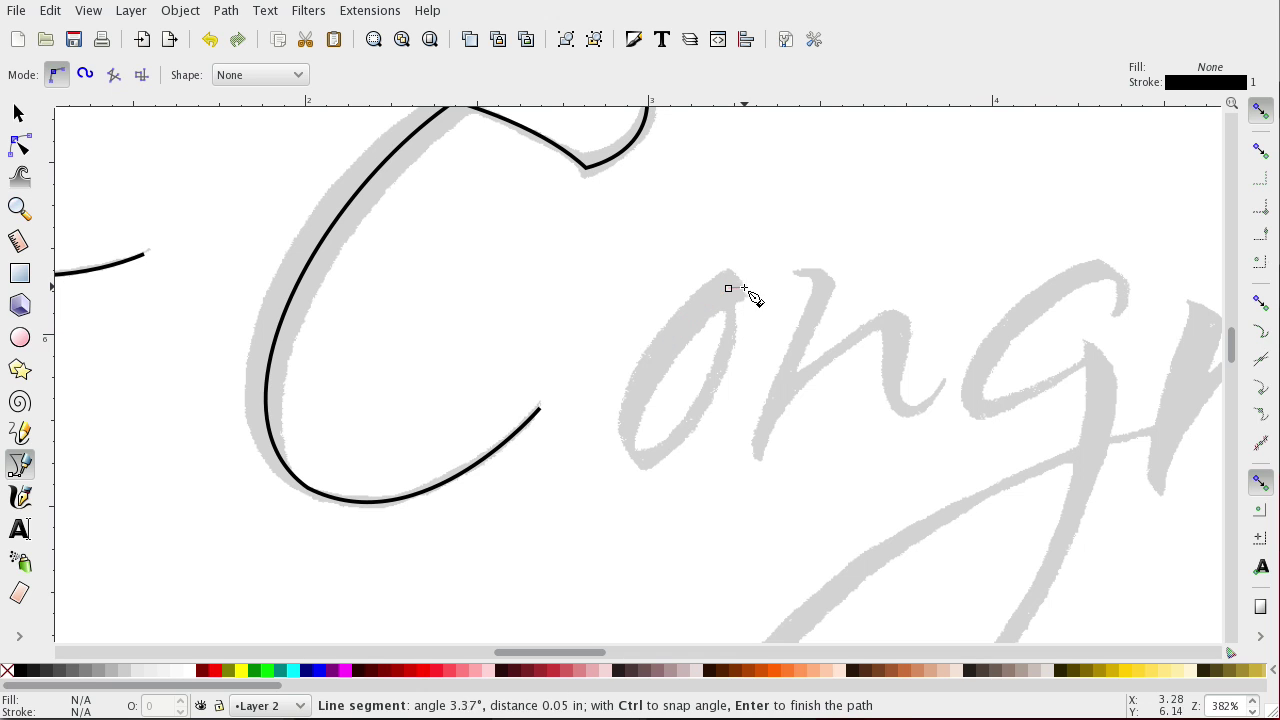
{"action": "left_click", "coordinate": [635, 451]}
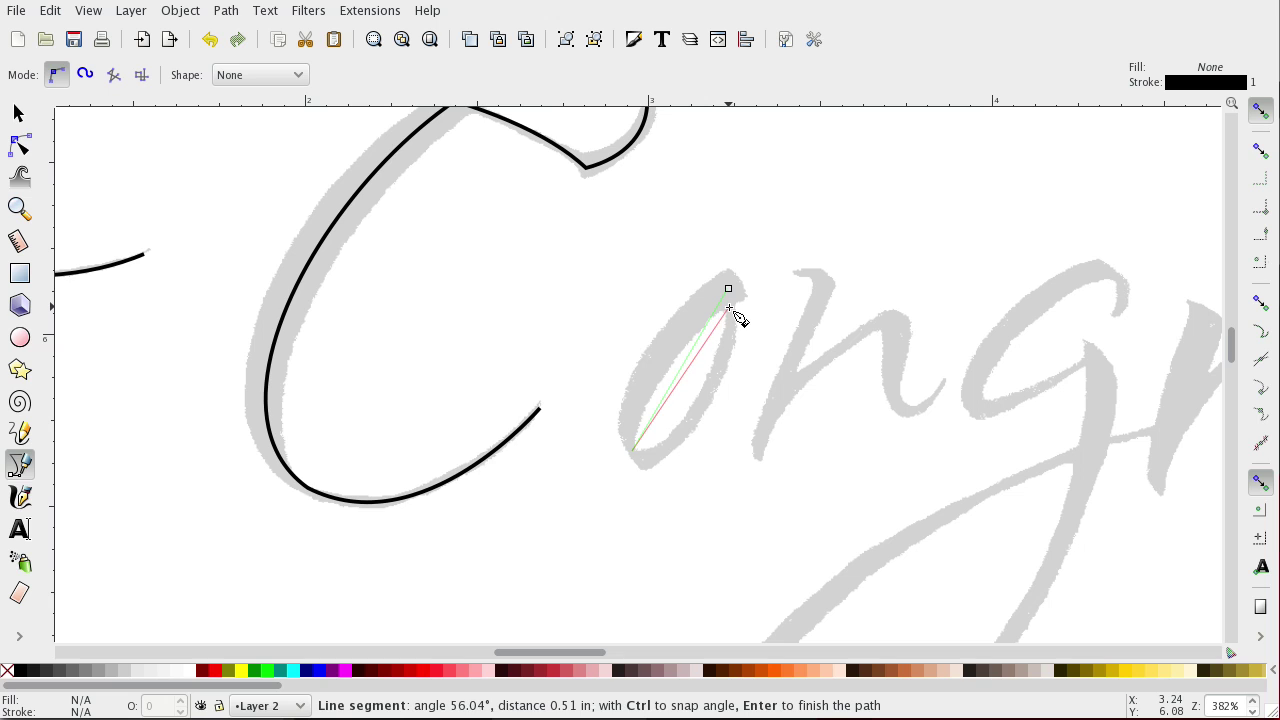
{"action": "left_click", "coordinate": [730, 306]}
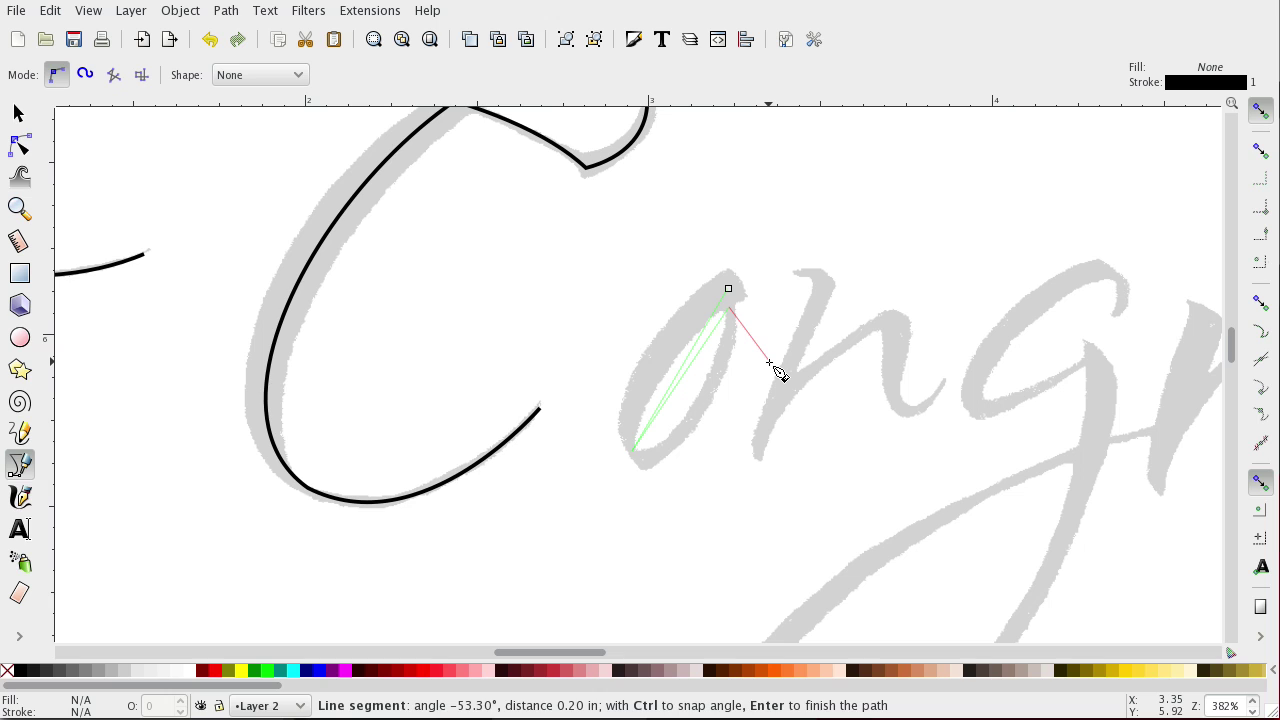
{"action": "right_click", "coordinate": [770, 362]}
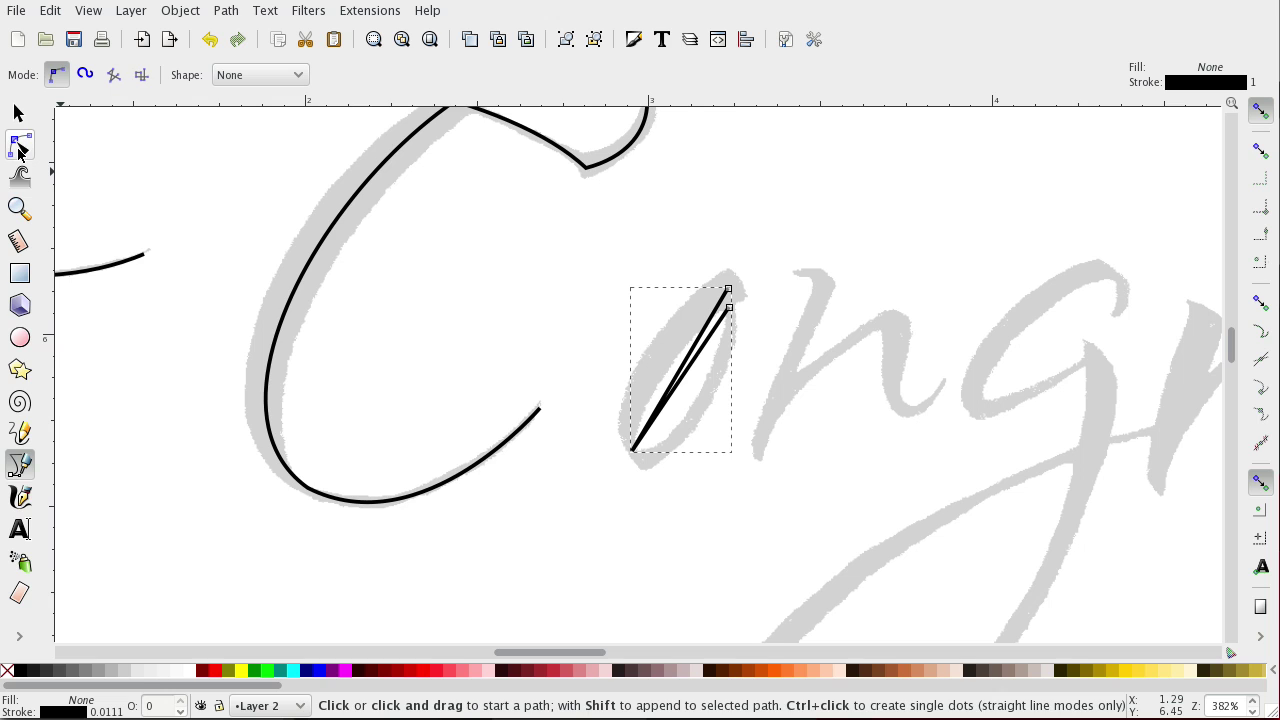
Curve the first segment along the o's thick stroke with handles pulled from the path's top node and bottom node.
{"action": "left_click", "coordinate": [19, 148]}
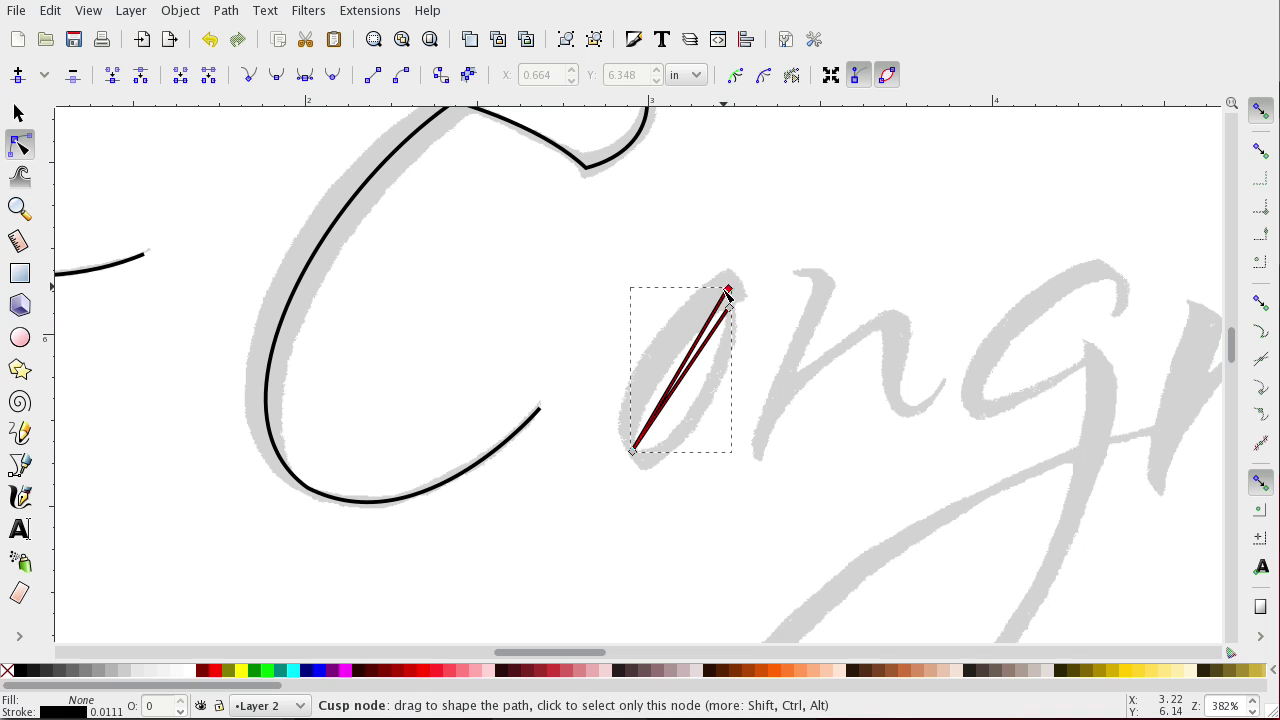
{"action": "key", "text": "shift"}
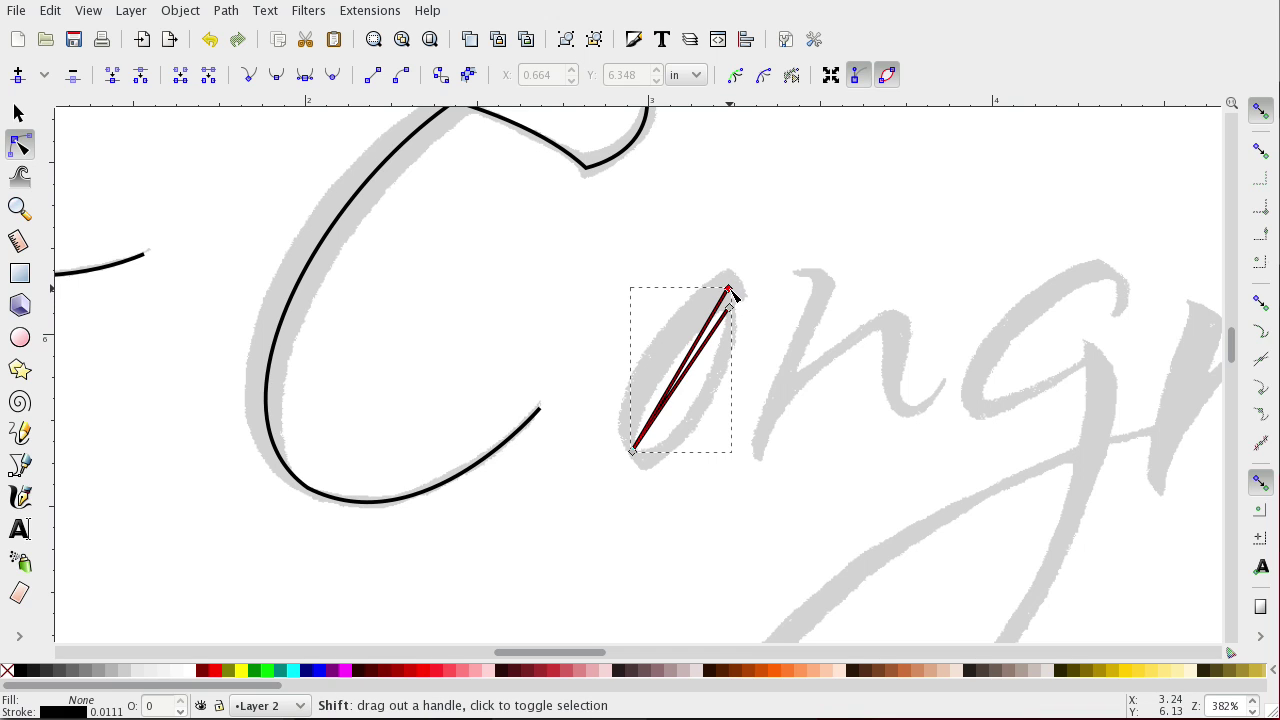
{"action": "left_click", "coordinate": [729, 291], "text": "shift"}
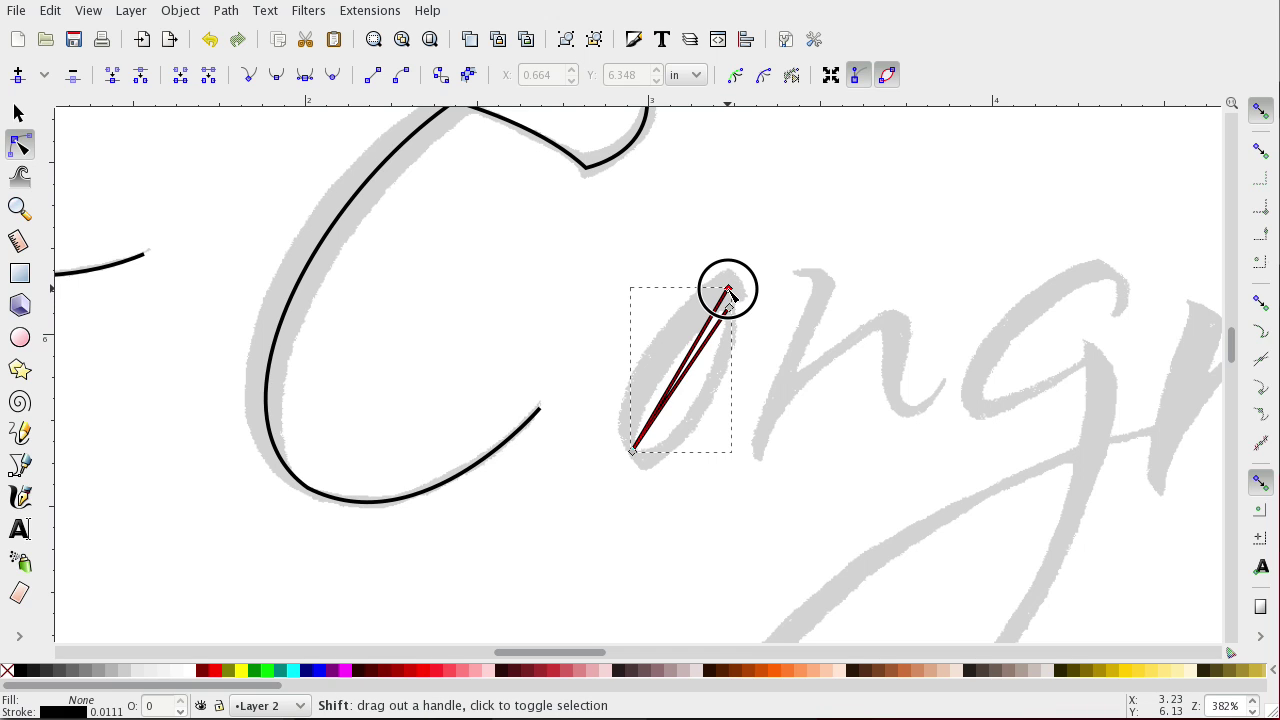
{"action": "left_click_drag", "start_coordinate": [729, 291], "coordinate": [656, 321]}
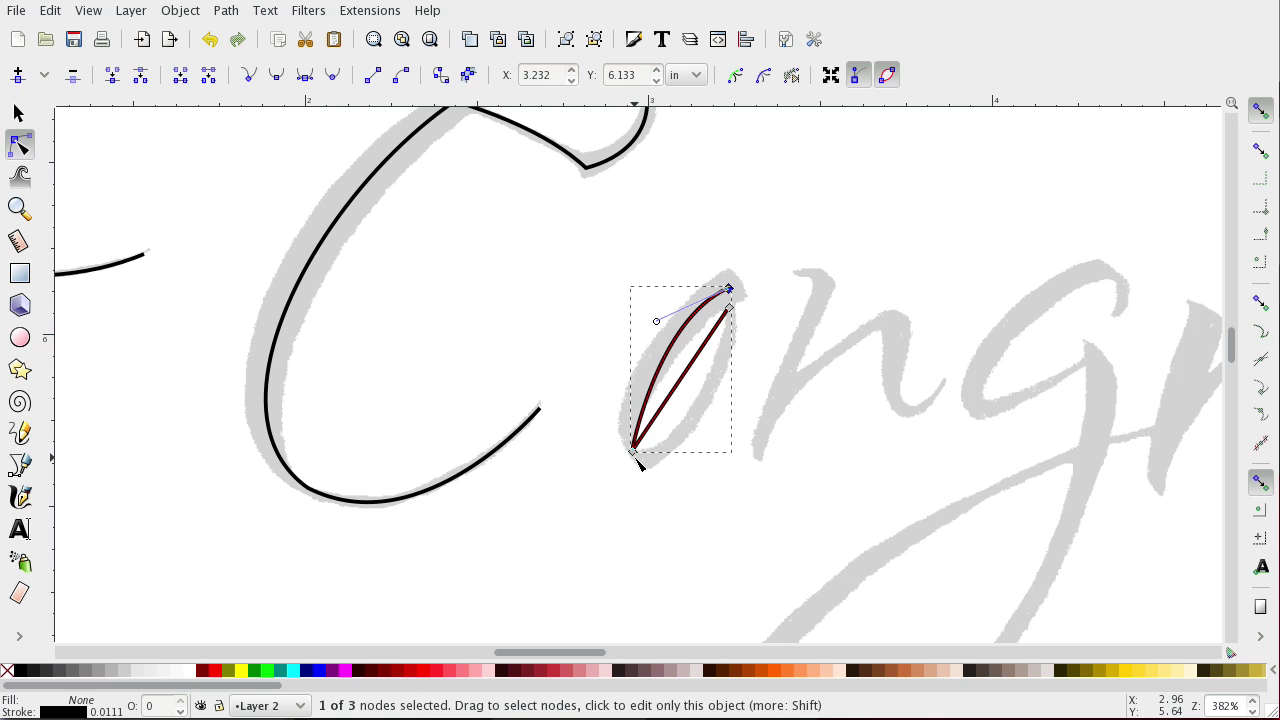
{"action": "left_click", "coordinate": [632, 451], "text": "shift"}
{"action": "left_click_drag", "start_coordinate": [632, 451], "coordinate": [616, 428]}
Curve the o's return stroke with handles pulled from the bottom node and end node, fine-tune the lower handle, and deselect the path.
{"action": "left_click", "coordinate": [632, 451], "text": "shift"}
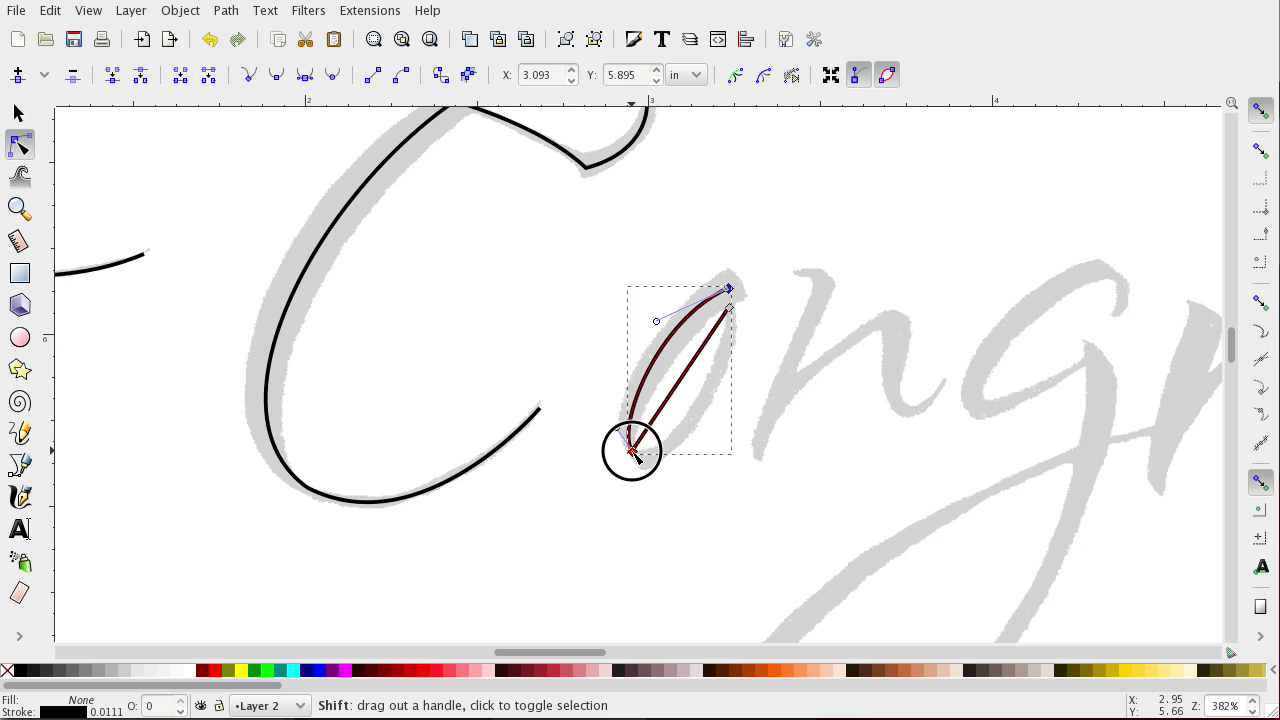
{"action": "left_click_drag", "start_coordinate": [632, 451], "coordinate": [665, 502]}
{"action": "left_click_drag", "start_coordinate": [731, 313], "coordinate": [747, 338]}
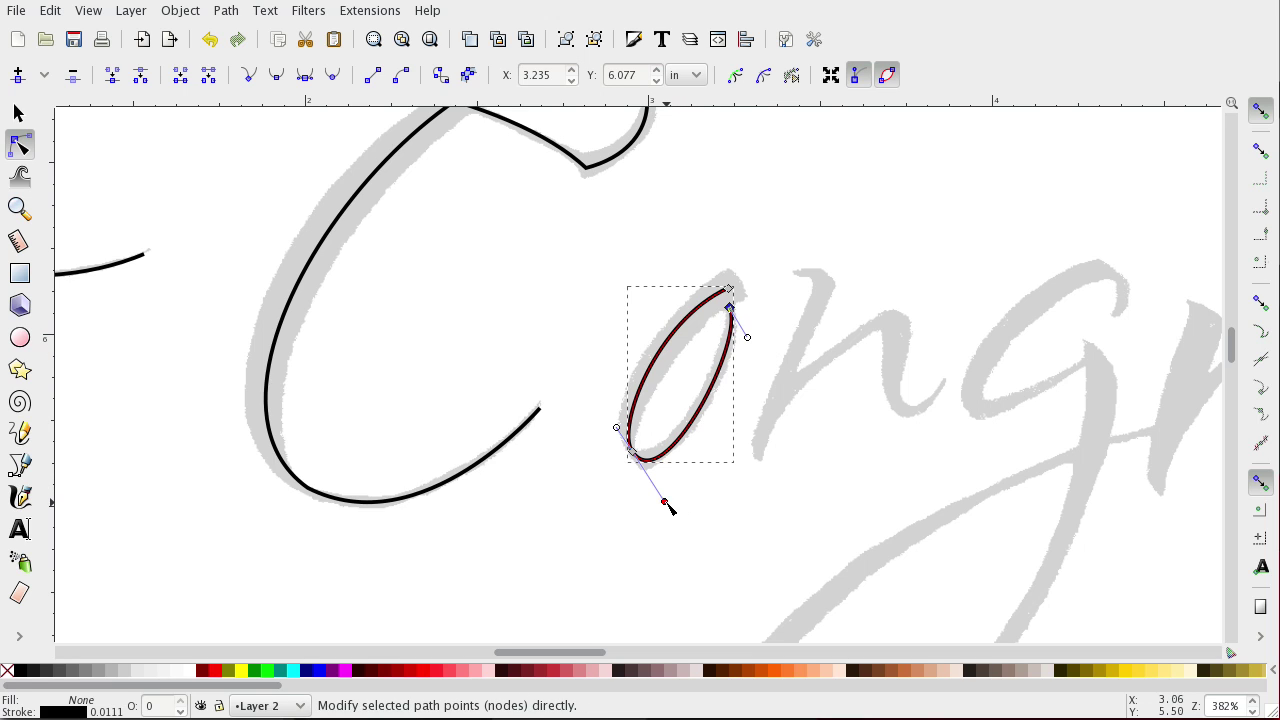
{"action": "left_click_drag", "start_coordinate": [666, 504], "coordinate": [655, 500]}
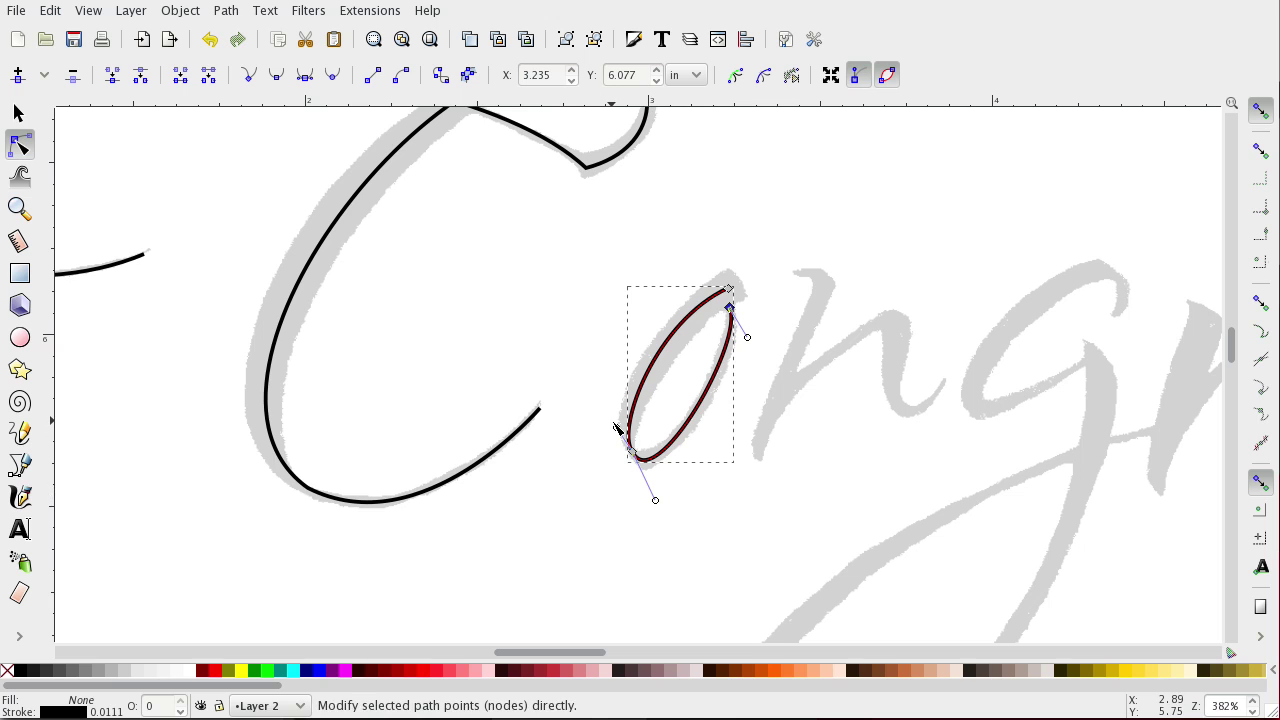
{"action": "left_click", "coordinate": [735, 508]}
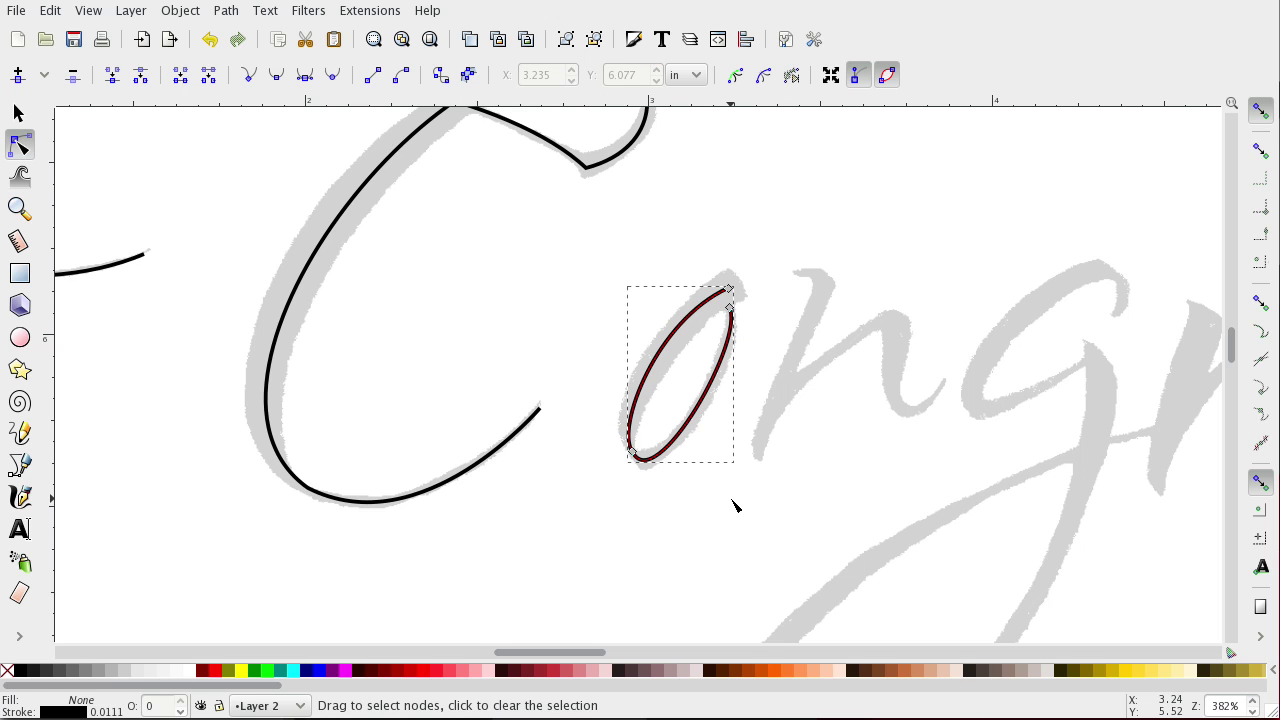
{"action": "left_click", "coordinate": [688, 498]}
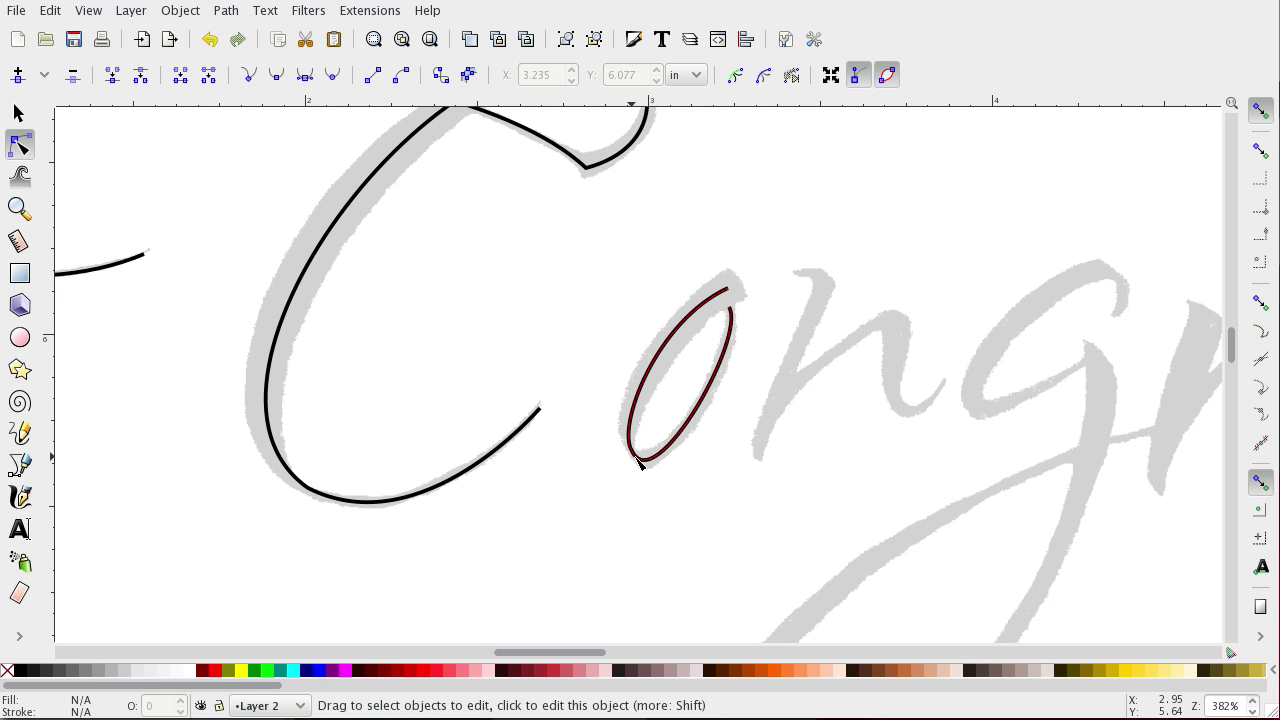
{"action": "left_click", "coordinate": [637, 456]}
{"action": "left_click", "coordinate": [632, 453]}
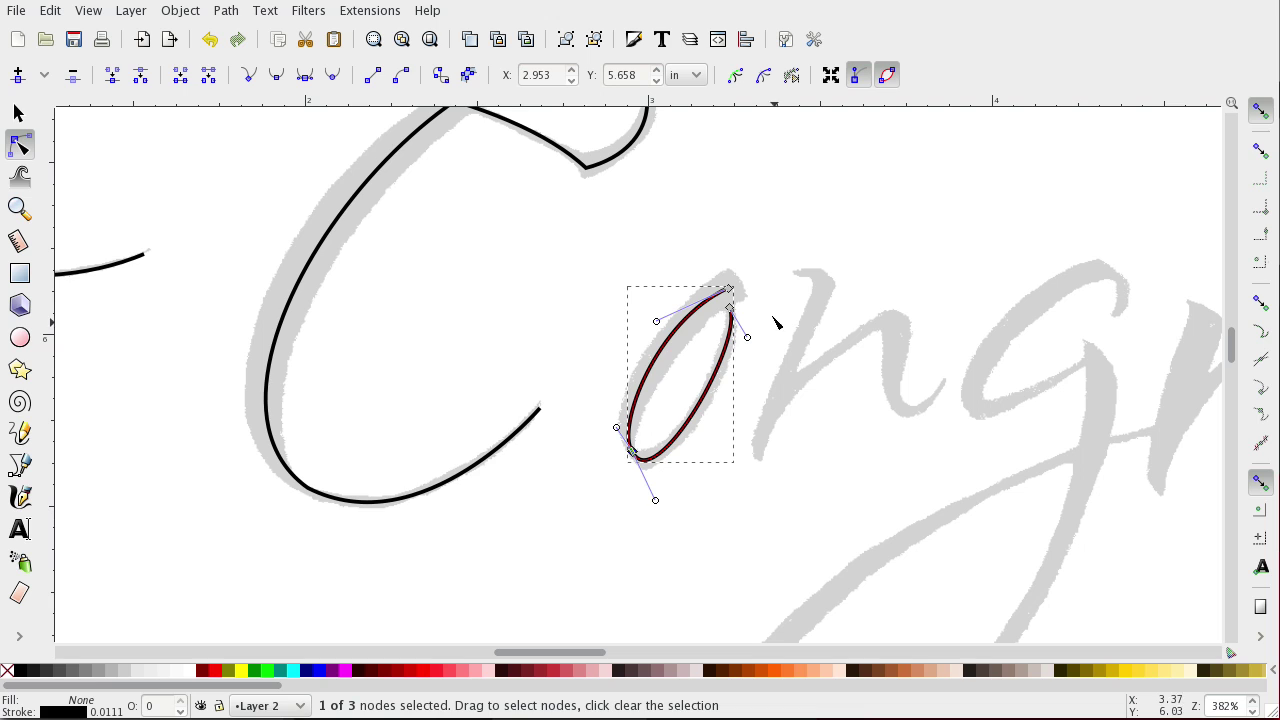
{"action": "left_click", "coordinate": [769, 321]}
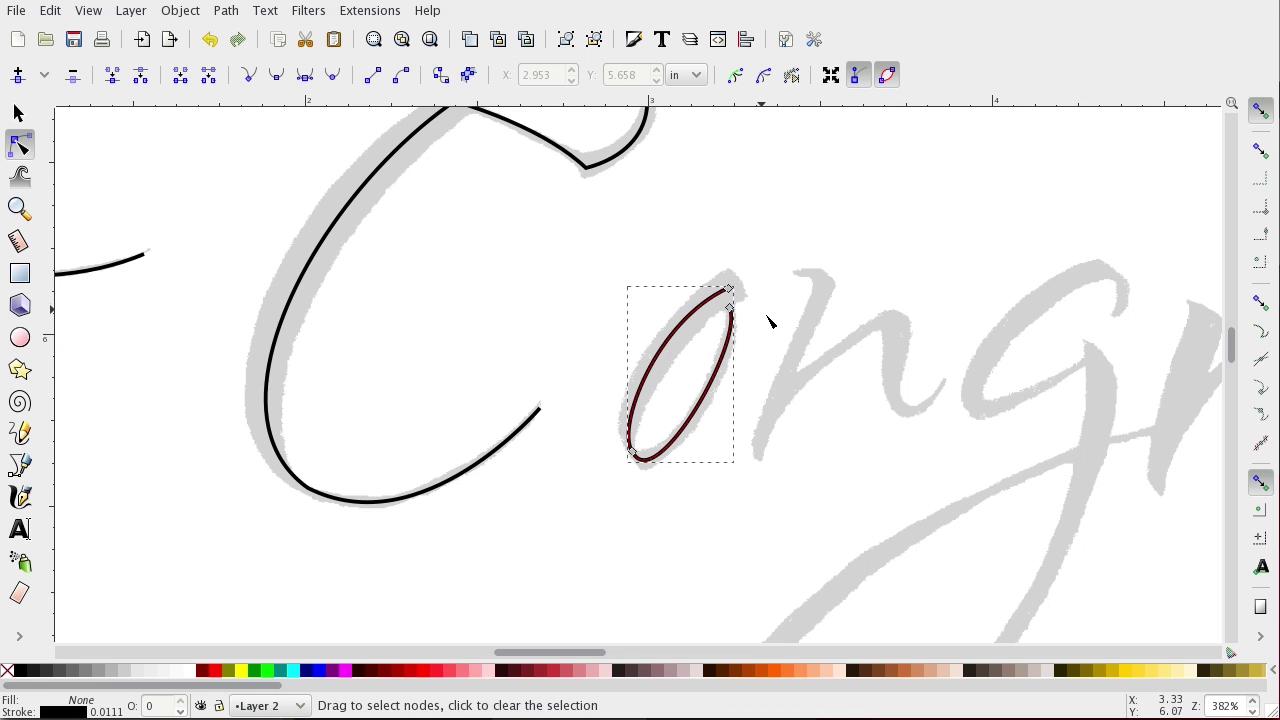
{"action": "left_click", "coordinate": [799, 496]}
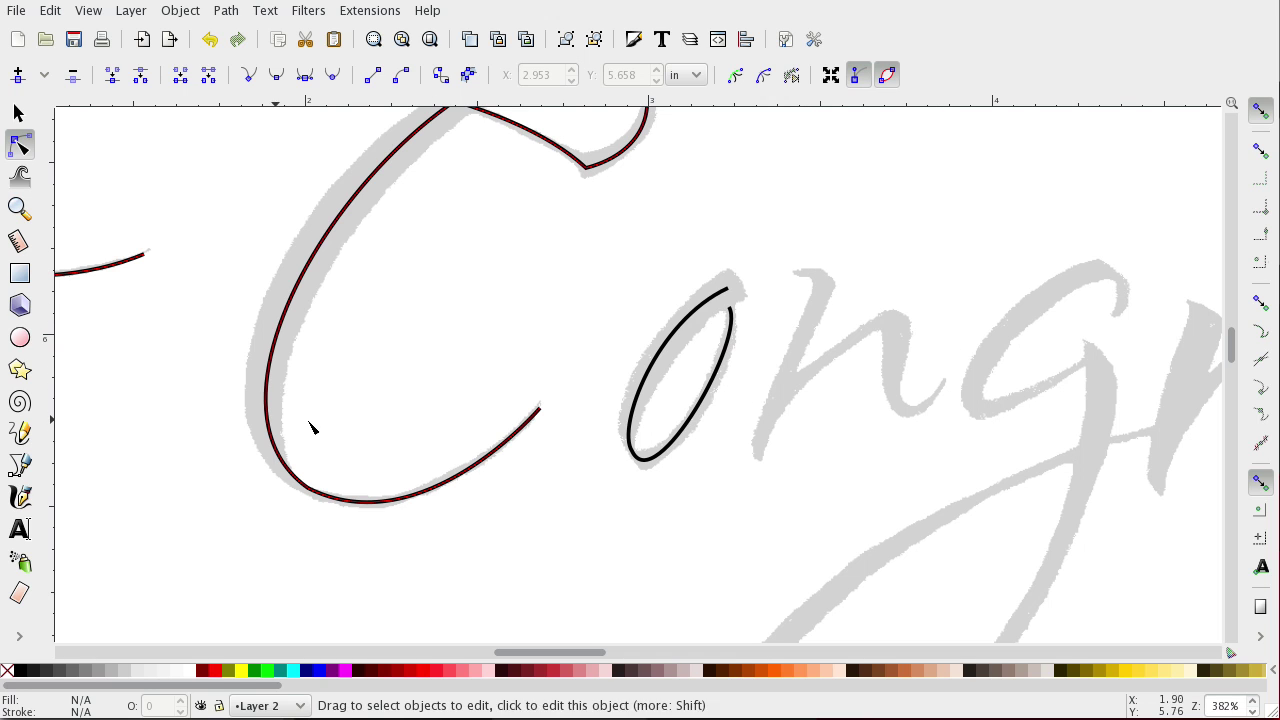
Draw an open six-node Bezier path over the n, from its entry stroke through the stem and arch to the exit tip, and deselect it.
{"action": "left_click", "coordinate": [21, 467]}
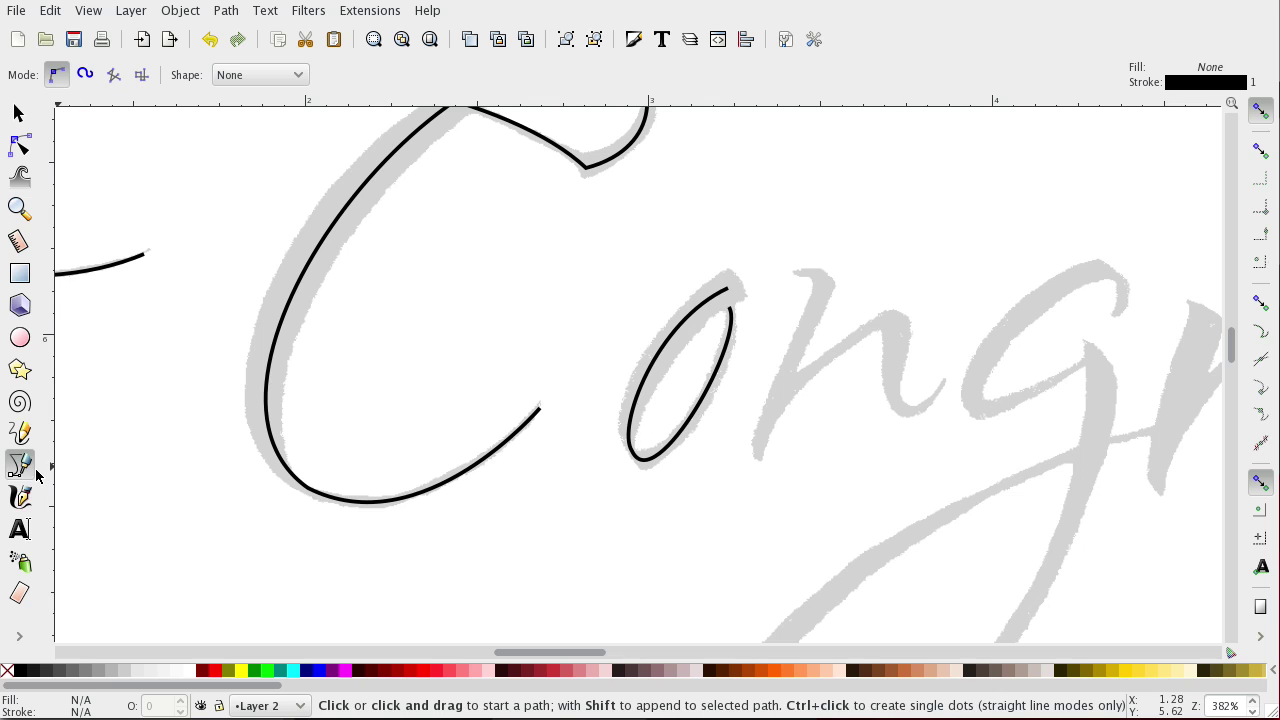
{"action": "left_click", "coordinate": [797, 272]}
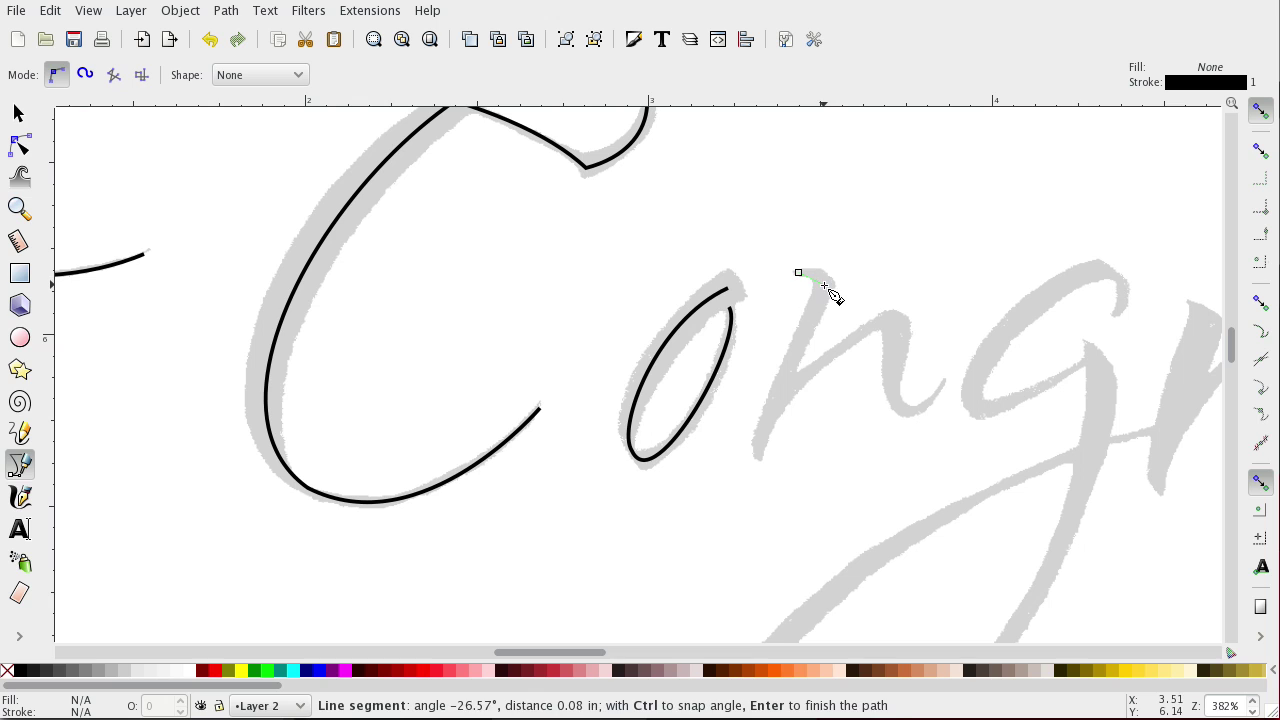
{"action": "left_click", "coordinate": [823, 284]}
{"action": "left_click", "coordinate": [756, 448]}
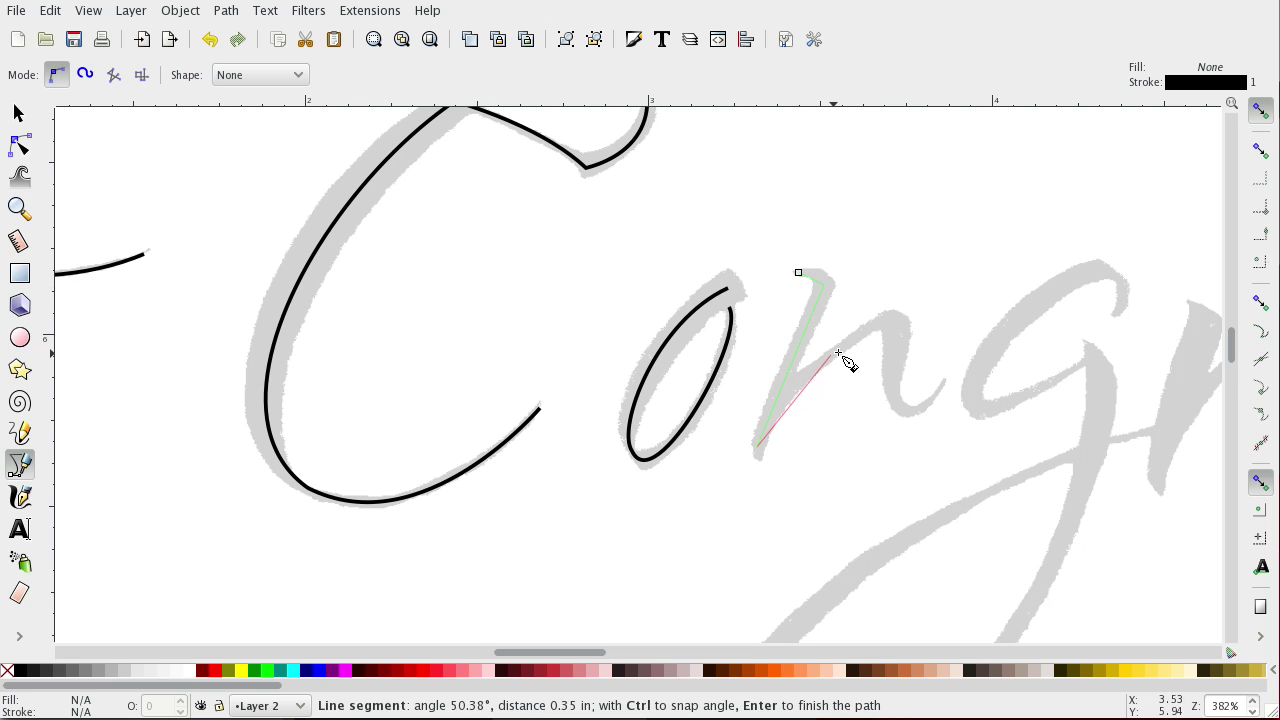
{"action": "left_click", "coordinate": [893, 321]}
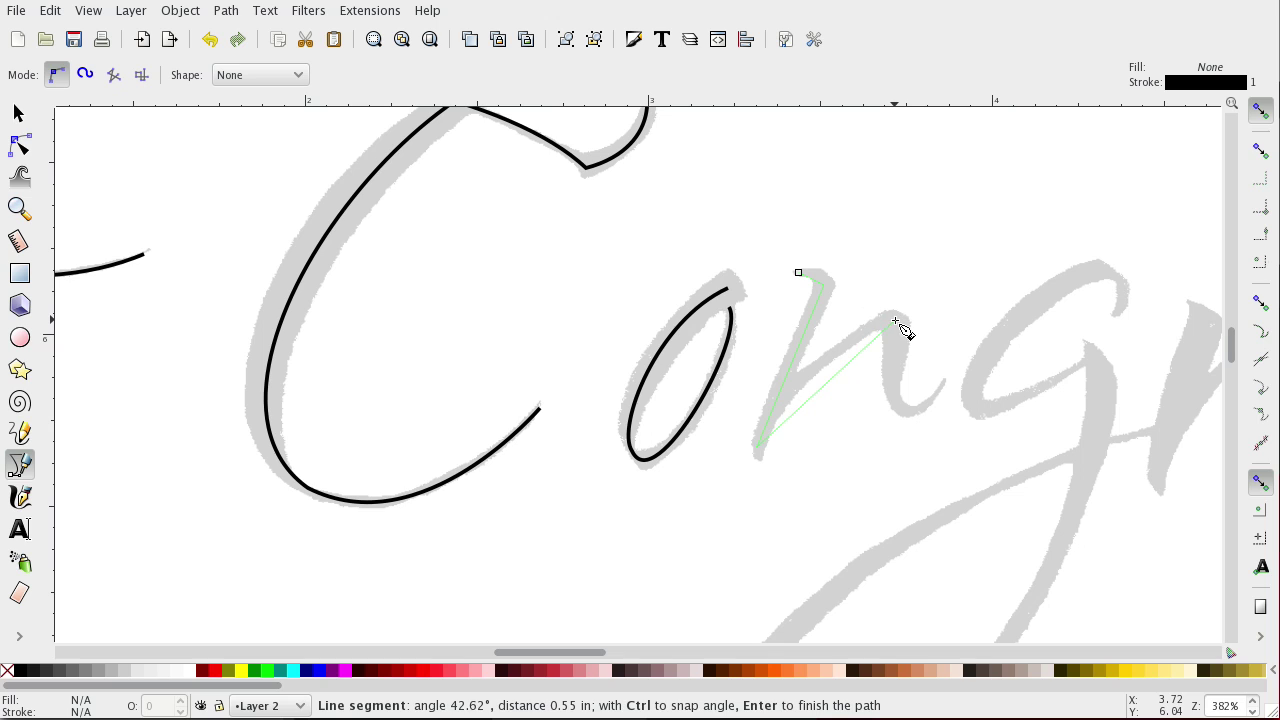
{"action": "left_click", "coordinate": [896, 402]}
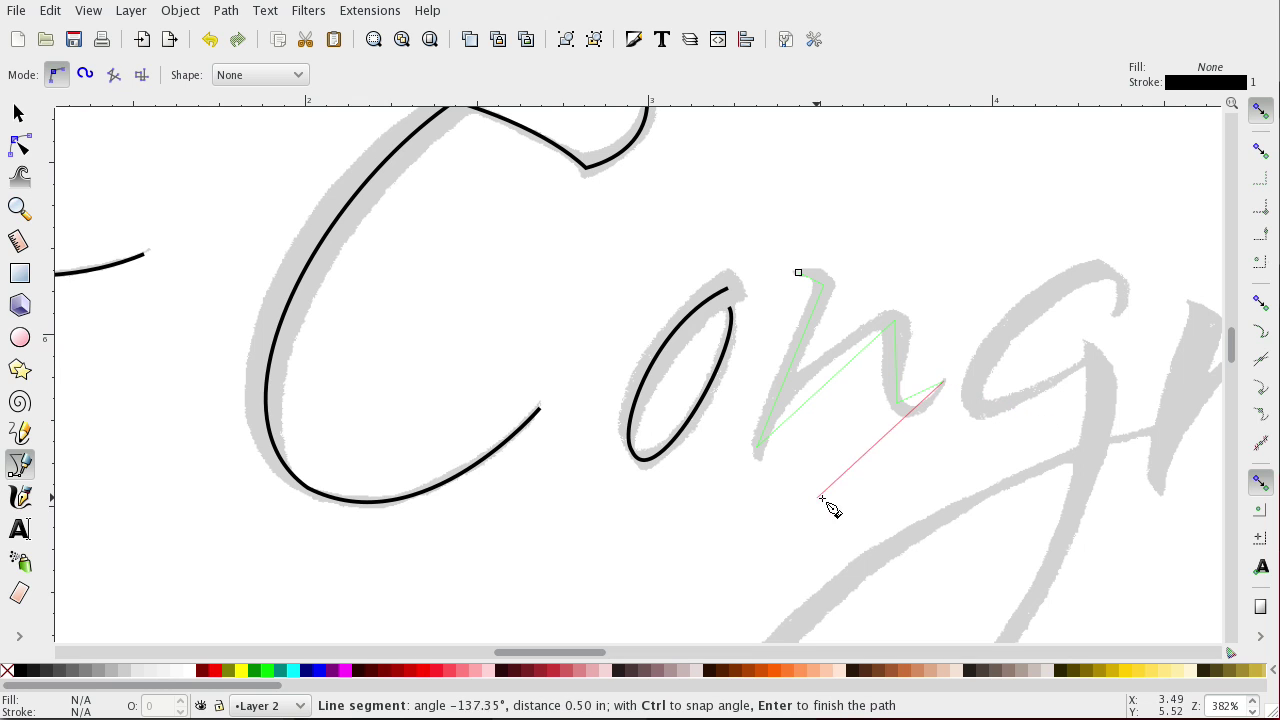
{"action": "key", "text": "Return"}
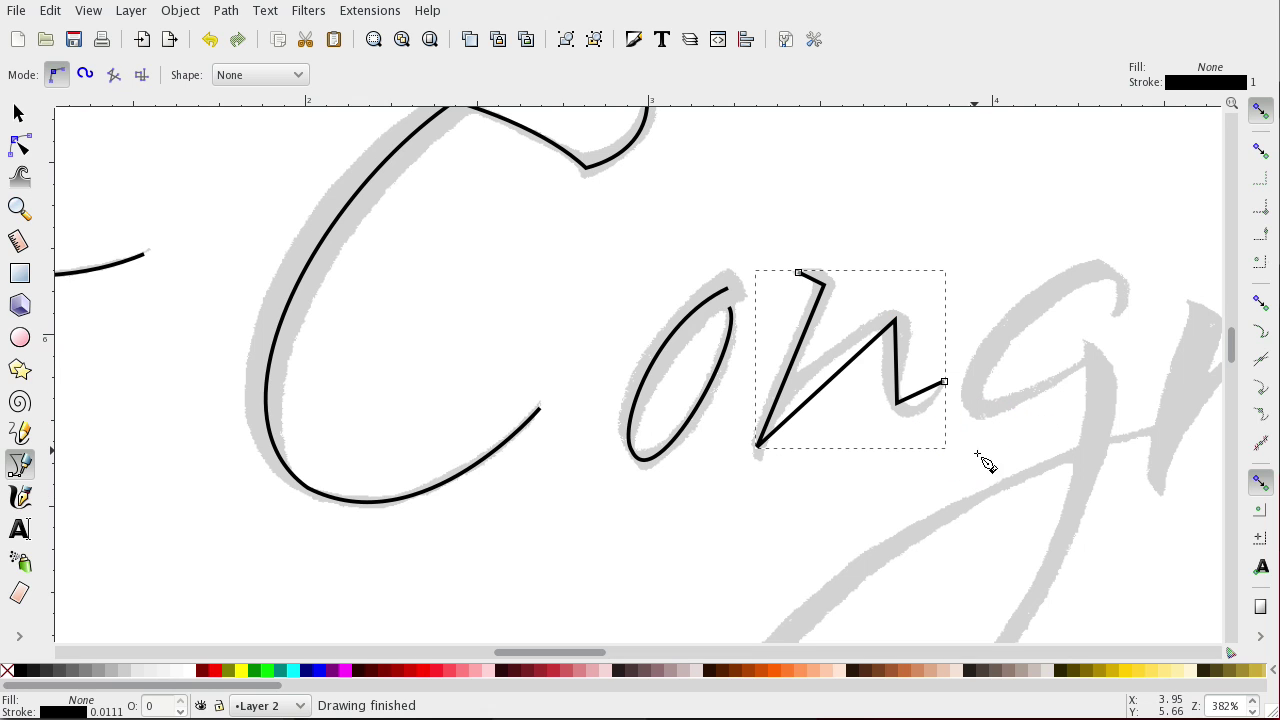
{"action": "left_click", "coordinate": [21, 147]}
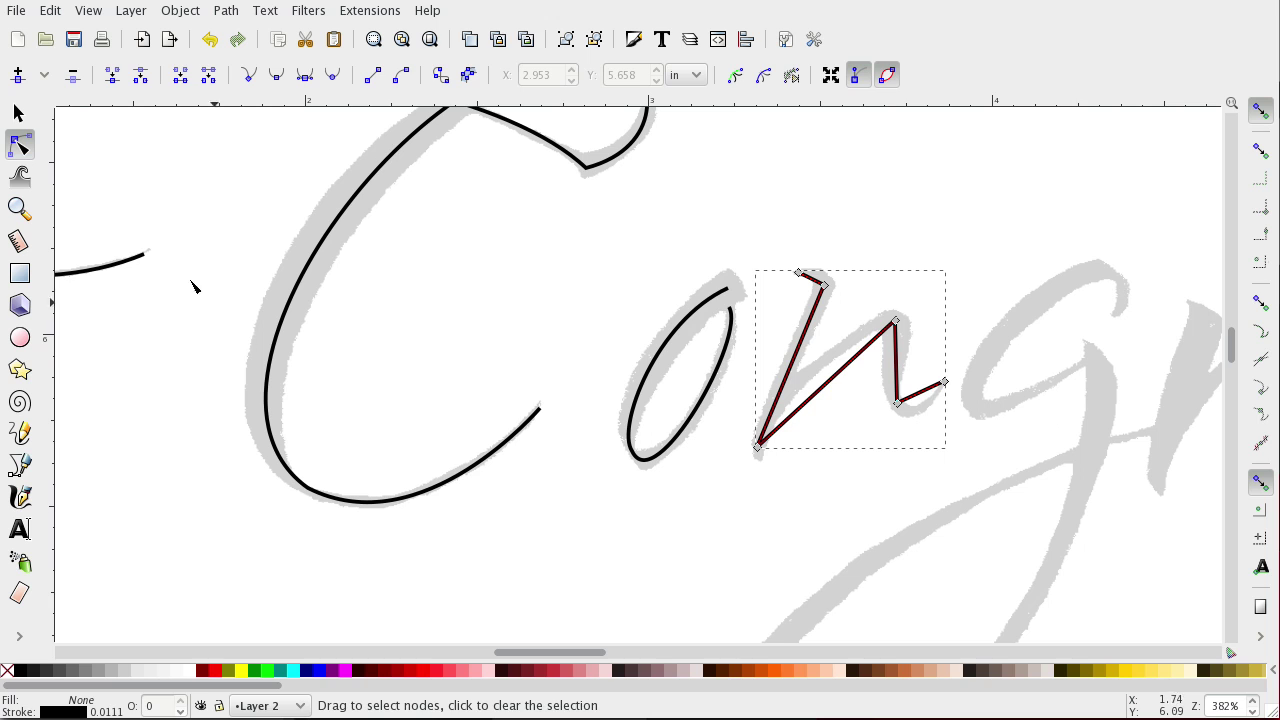
{"action": "left_click", "coordinate": [18, 113]}
{"action": "left_click", "coordinate": [913, 491]}
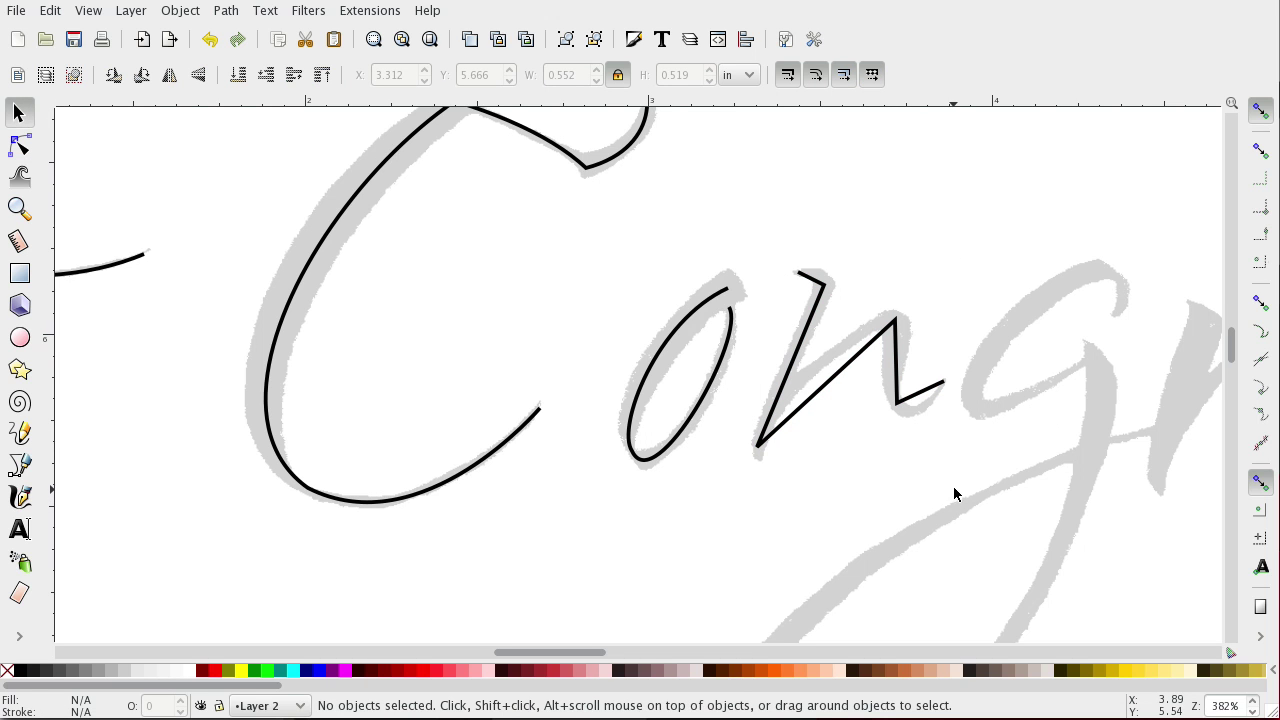
Curve the short entry stroke at the top of the n's stem with a handle pulled from the path's start node.
{"action": "left_click_drag", "start_coordinate": [569, 654], "coordinate": [585, 655]}
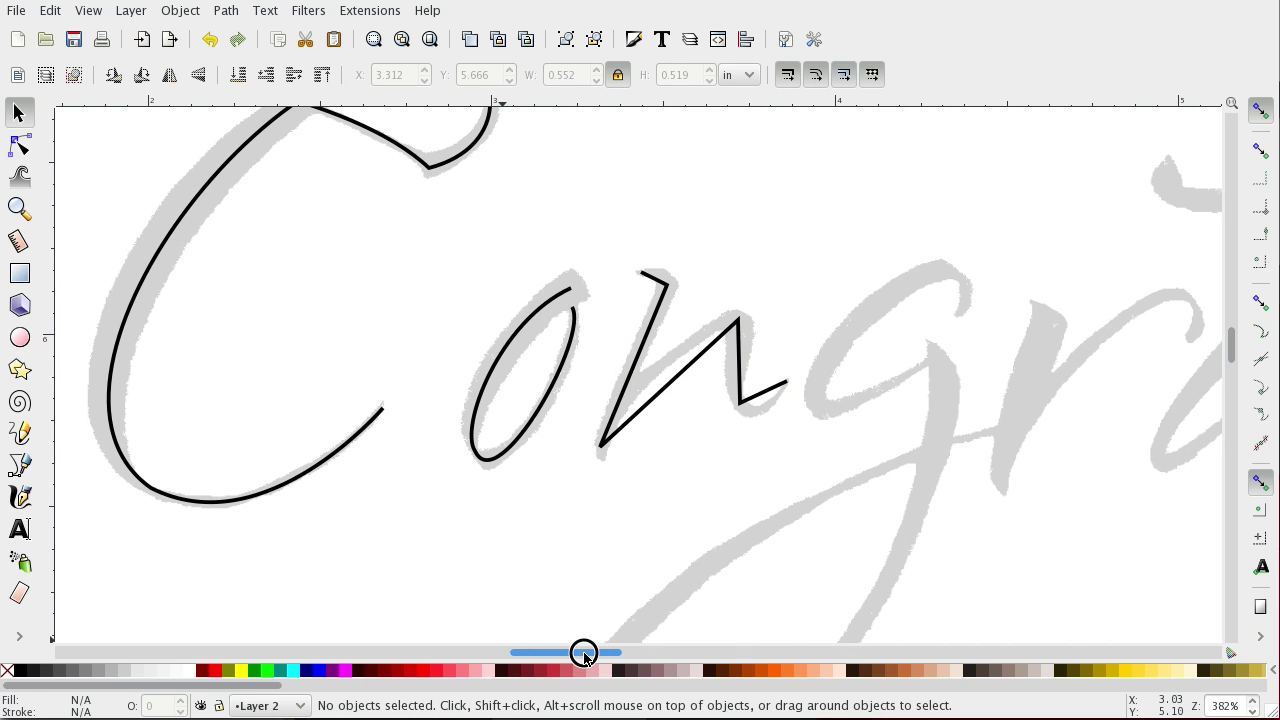
{"action": "key", "text": "plus"}
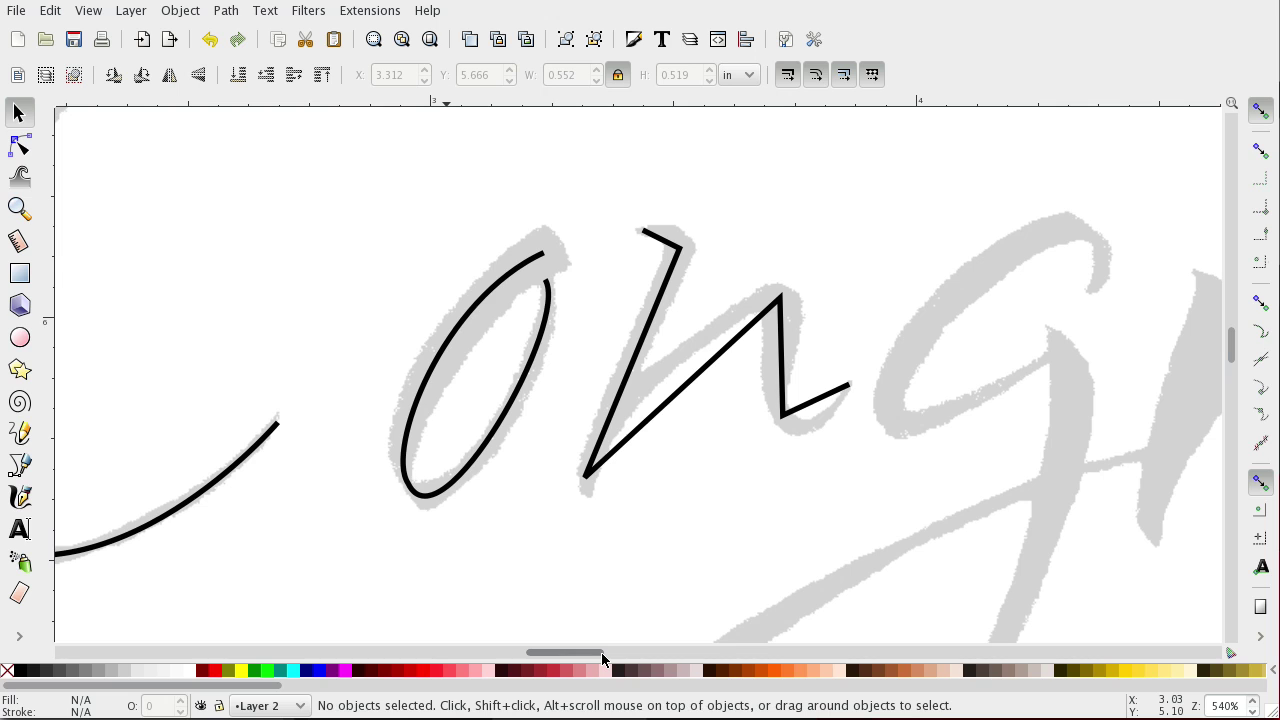
{"action": "left_click", "coordinate": [22, 148]}
{"action": "left_click", "coordinate": [666, 244]}
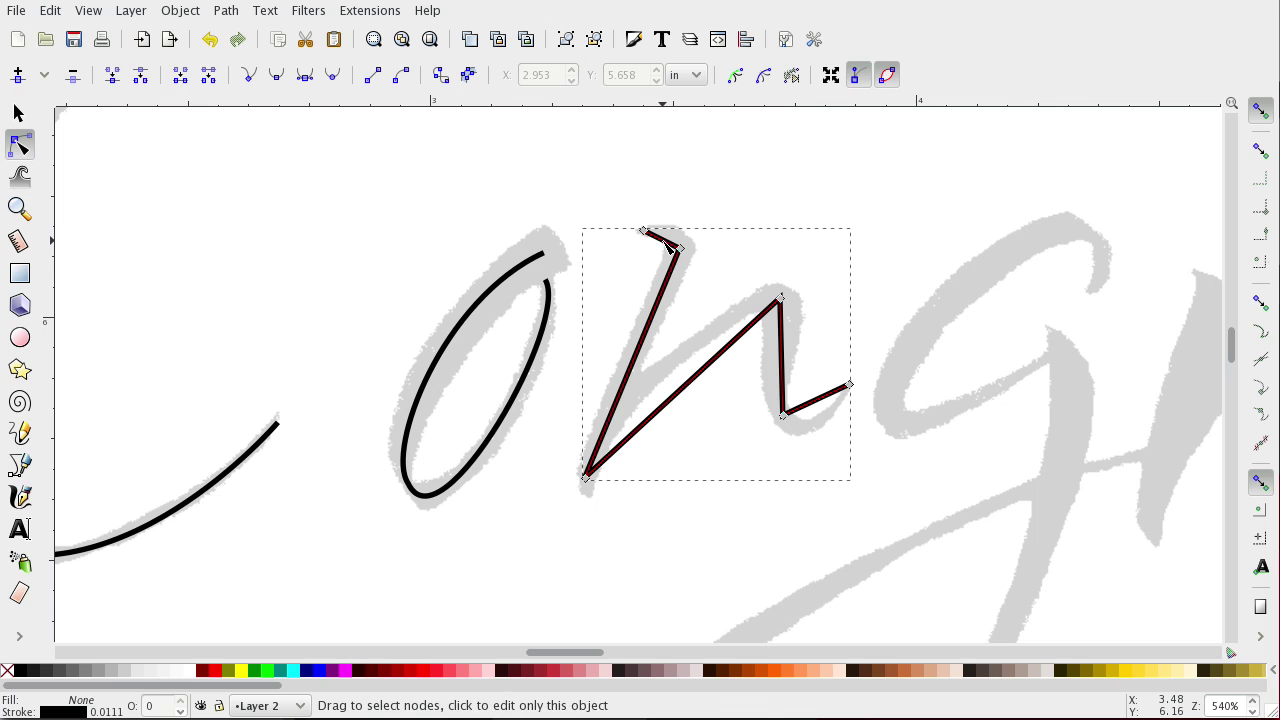
{"action": "left_click_drag", "start_coordinate": [645, 232], "coordinate": [670, 231]}
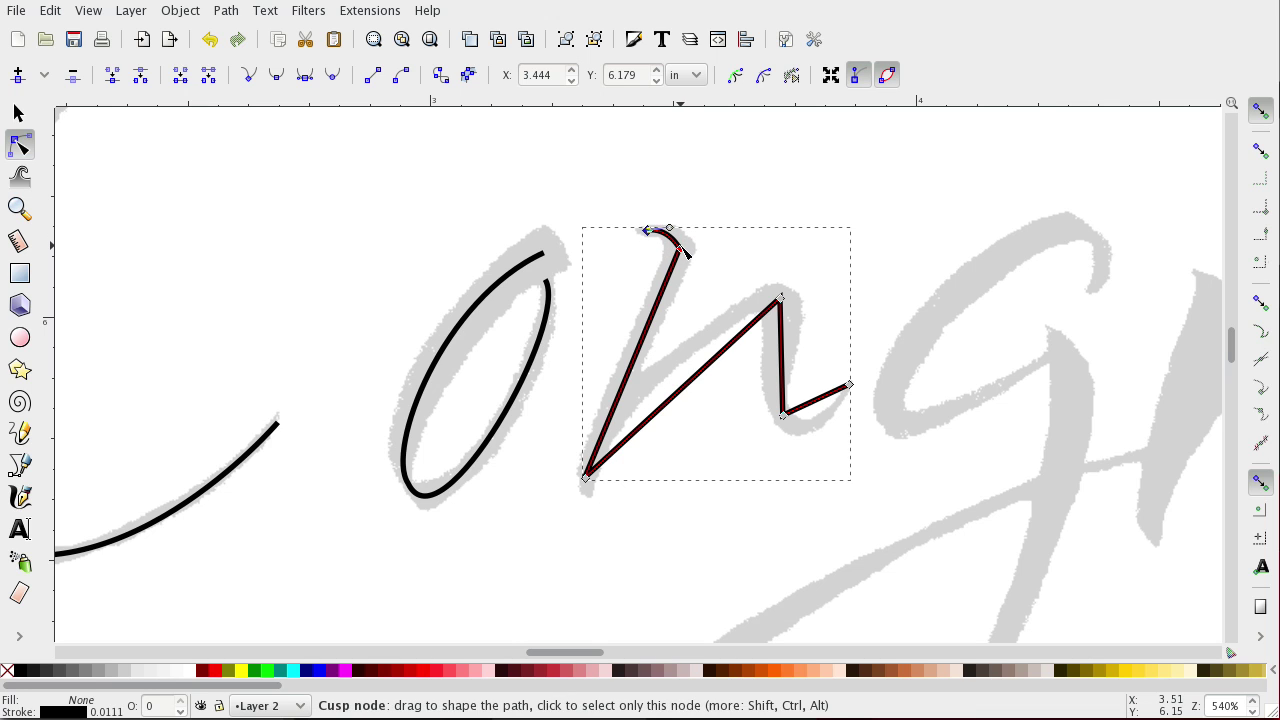
Reposition the n path's foot node at the lower tip of the stem.
{"action": "left_click", "coordinate": [680, 248], "text": "shift"}
{"action": "left_click", "coordinate": [682, 247]}
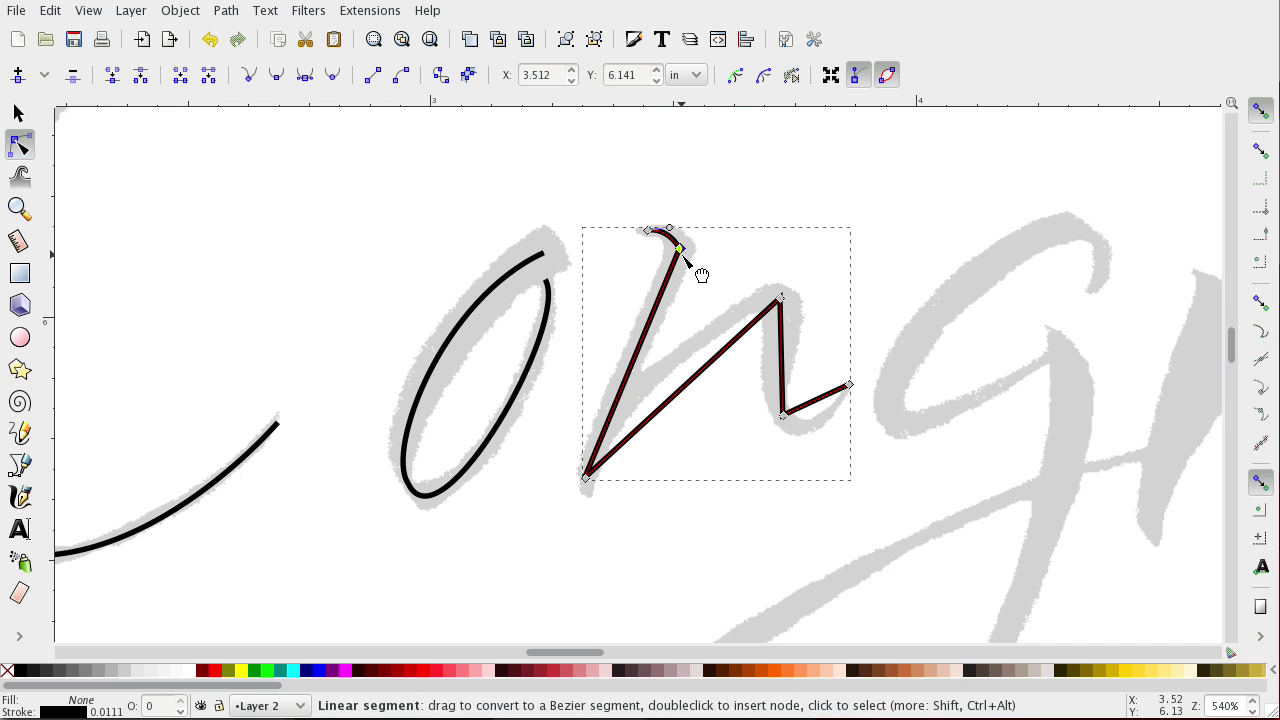
{"action": "left_click_drag", "start_coordinate": [589, 481], "coordinate": [678, 494]}
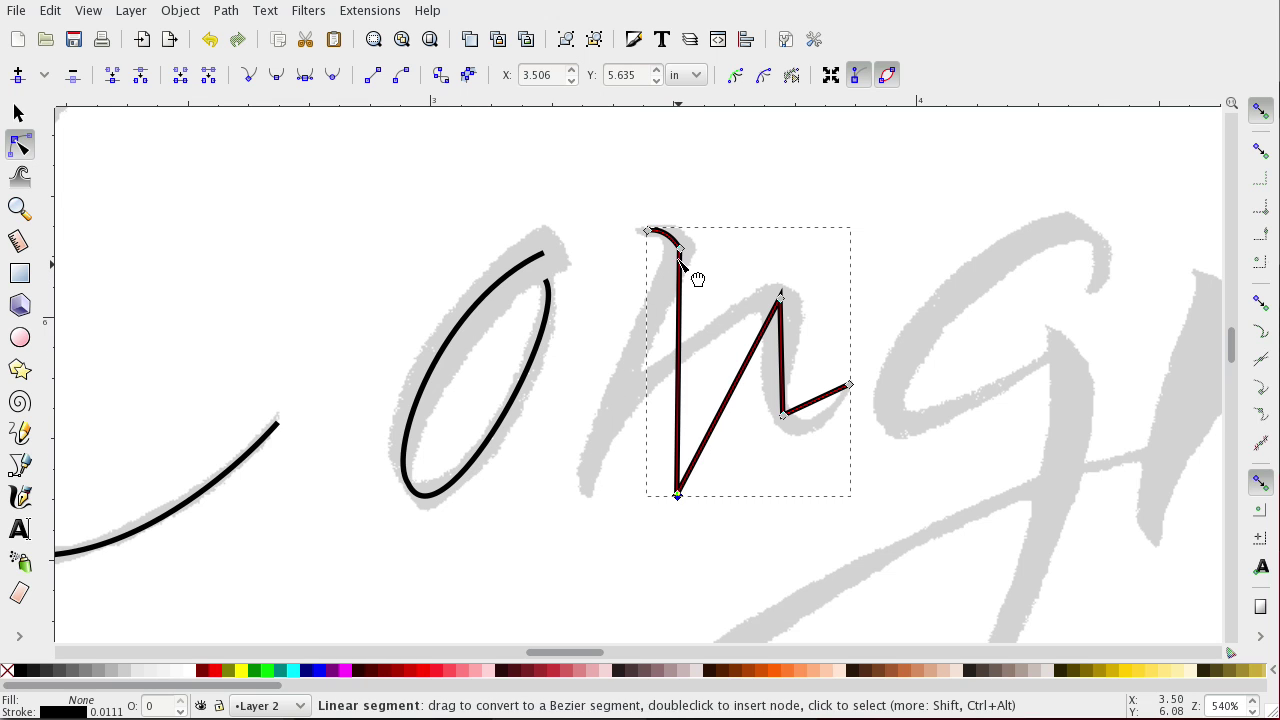
{"action": "left_click_drag", "start_coordinate": [679, 497], "coordinate": [588, 487]}
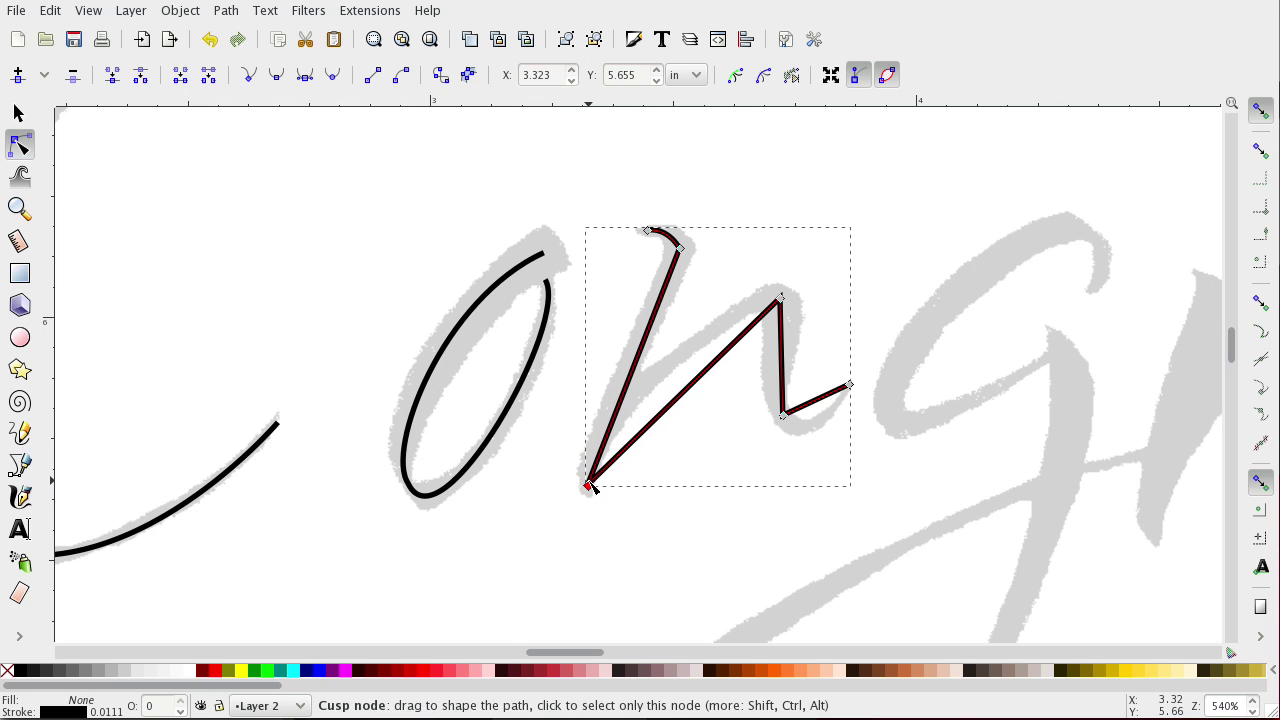
Bend the n's stem segment along the lettering with handles pulled from its upper node and foot node, and clear the node selection.
{"action": "left_click", "coordinate": [680, 249]}
{"action": "left_click_drag", "start_coordinate": [681, 251], "coordinate": [665, 294]}
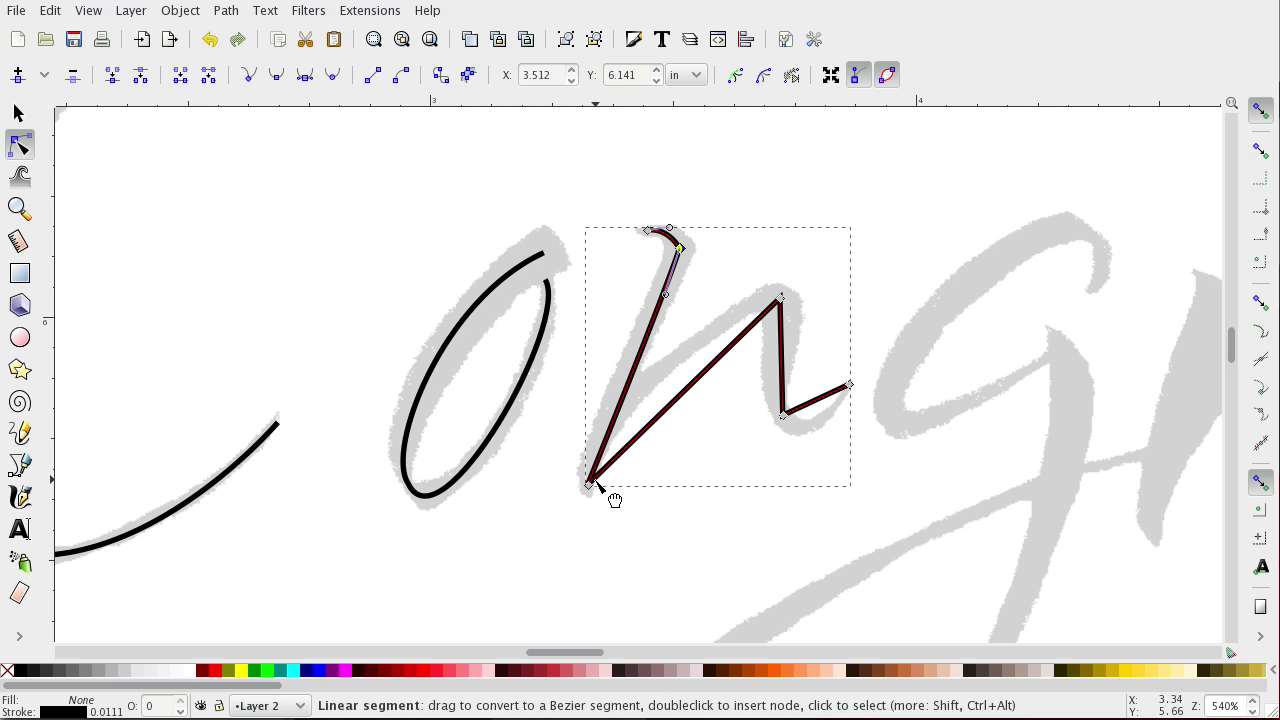
{"action": "left_click_drag", "start_coordinate": [589, 487], "coordinate": [581, 460]}
{"action": "key", "text": "Escape"}
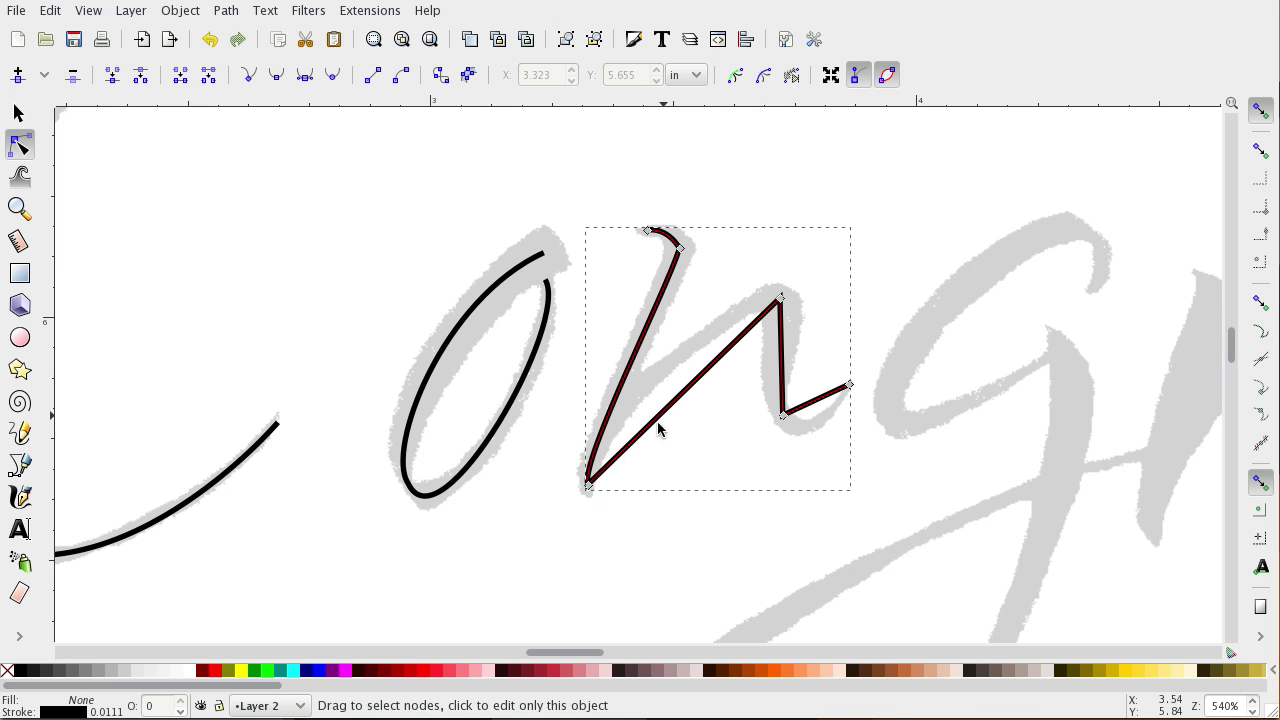
Curve the n's upstroke with a long handle pulled up from the foot node, and shift the arch node slightly left.
{"action": "left_click", "coordinate": [589, 487]}
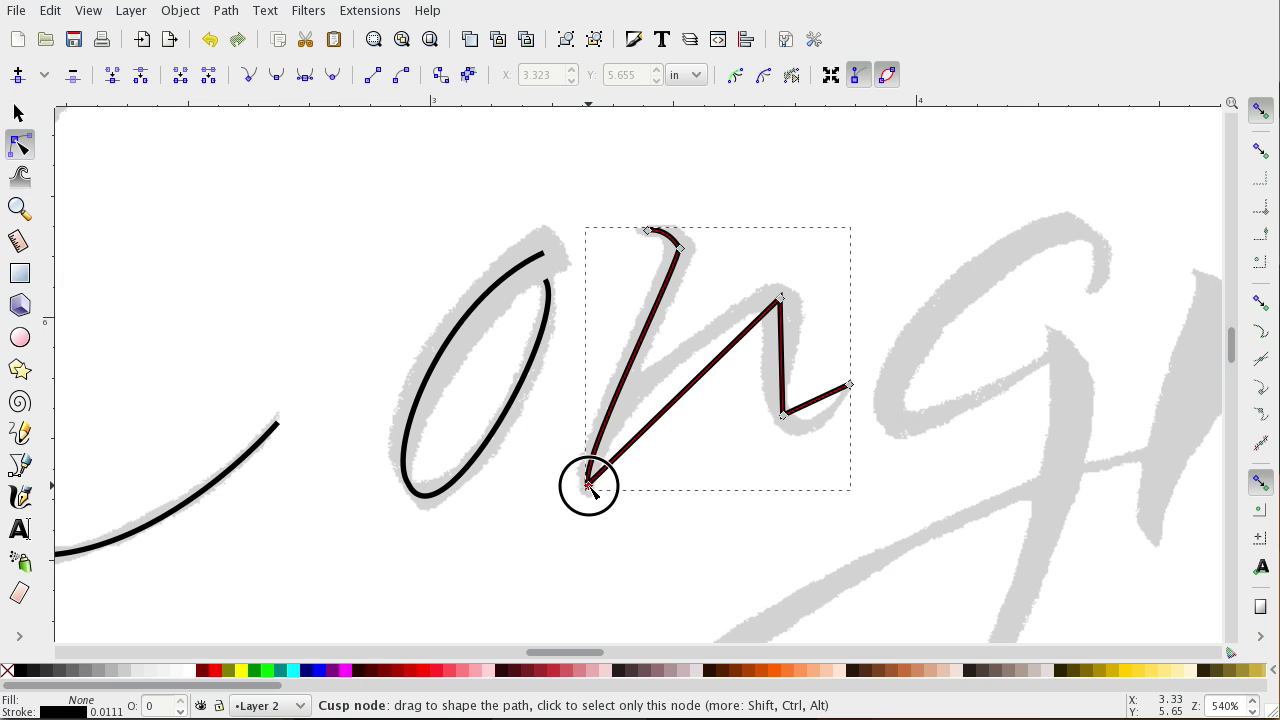
{"action": "left_click_drag", "start_coordinate": [589, 487], "coordinate": [604, 361]}
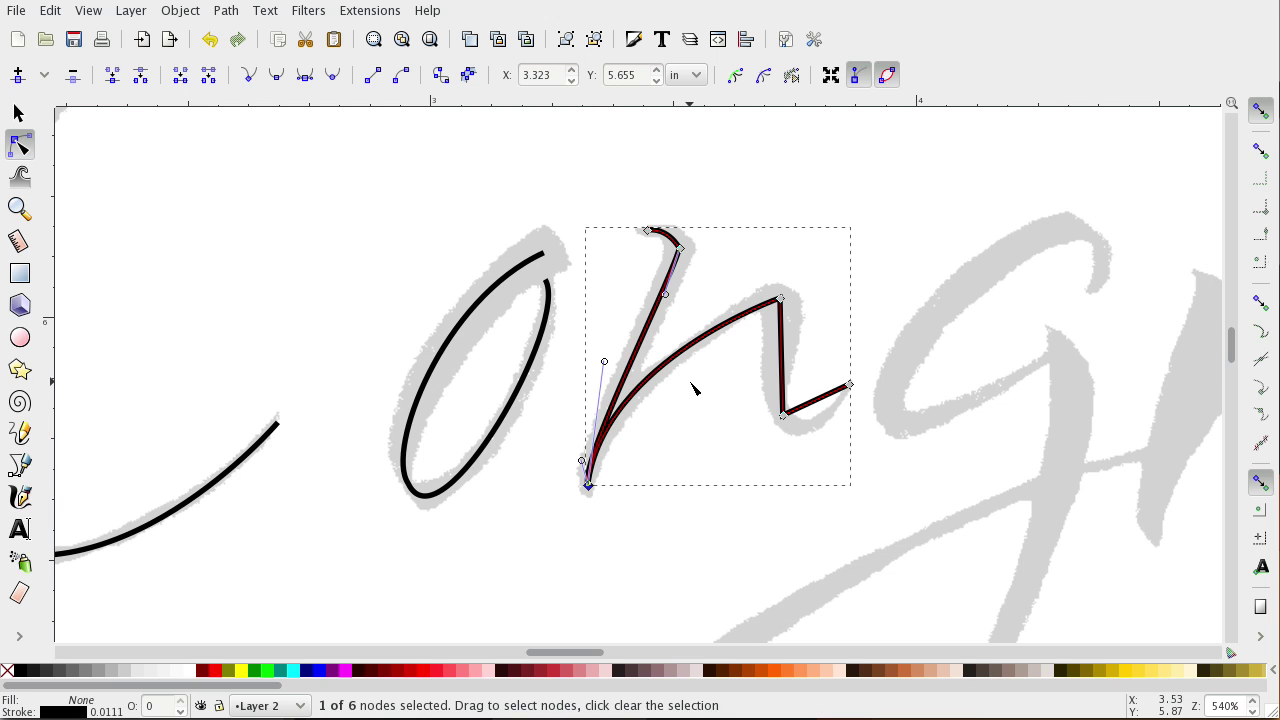
{"action": "left_click", "coordinate": [780, 300]}
{"action": "mouse_move", "coordinate": [780, 300]}
{"action": "left_mouse_down"}
{"action": "mouse_move", "coordinate": [797, 297]}
{"action": "mouse_move", "coordinate": [829, 326]}
{"action": "mouse_move", "coordinate": [770, 300]}
{"action": "left_mouse_up"}
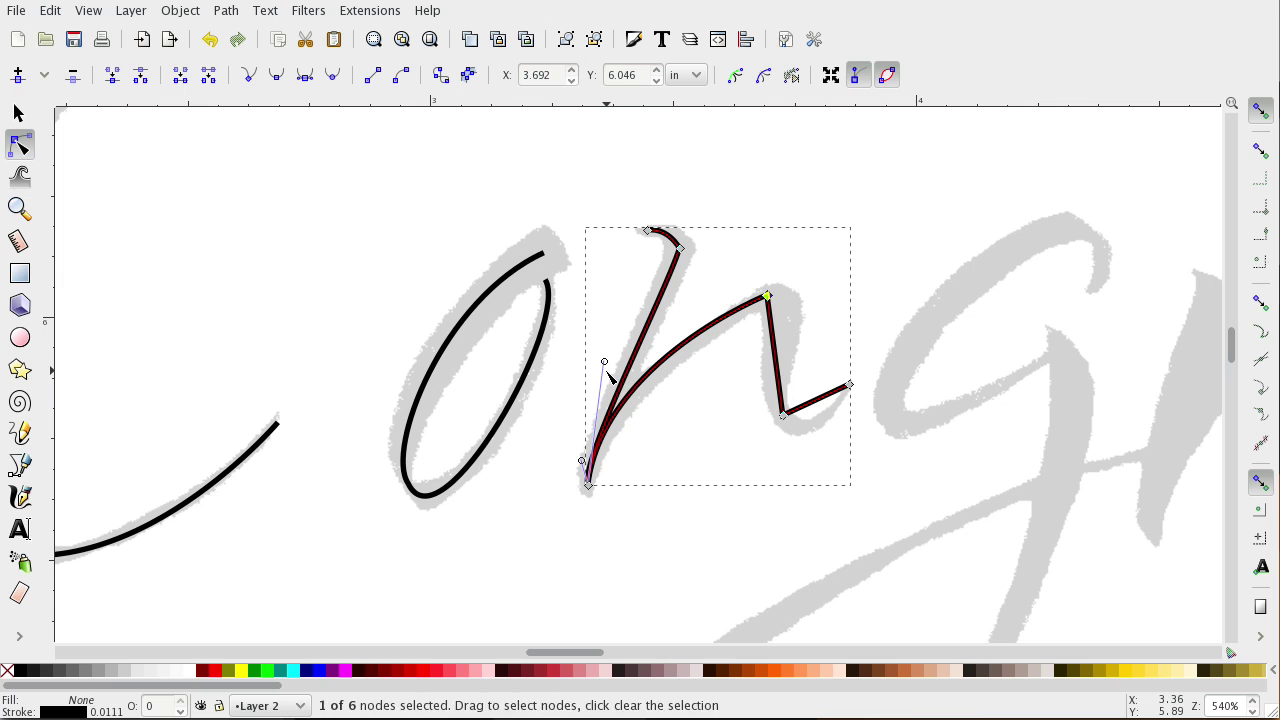
Refine the n's upstroke by shortening the foot node's handle and pulling a handle back along the stroke from the arch node.
{"action": "left_click_drag", "start_coordinate": [604, 361], "coordinate": [604, 369]}
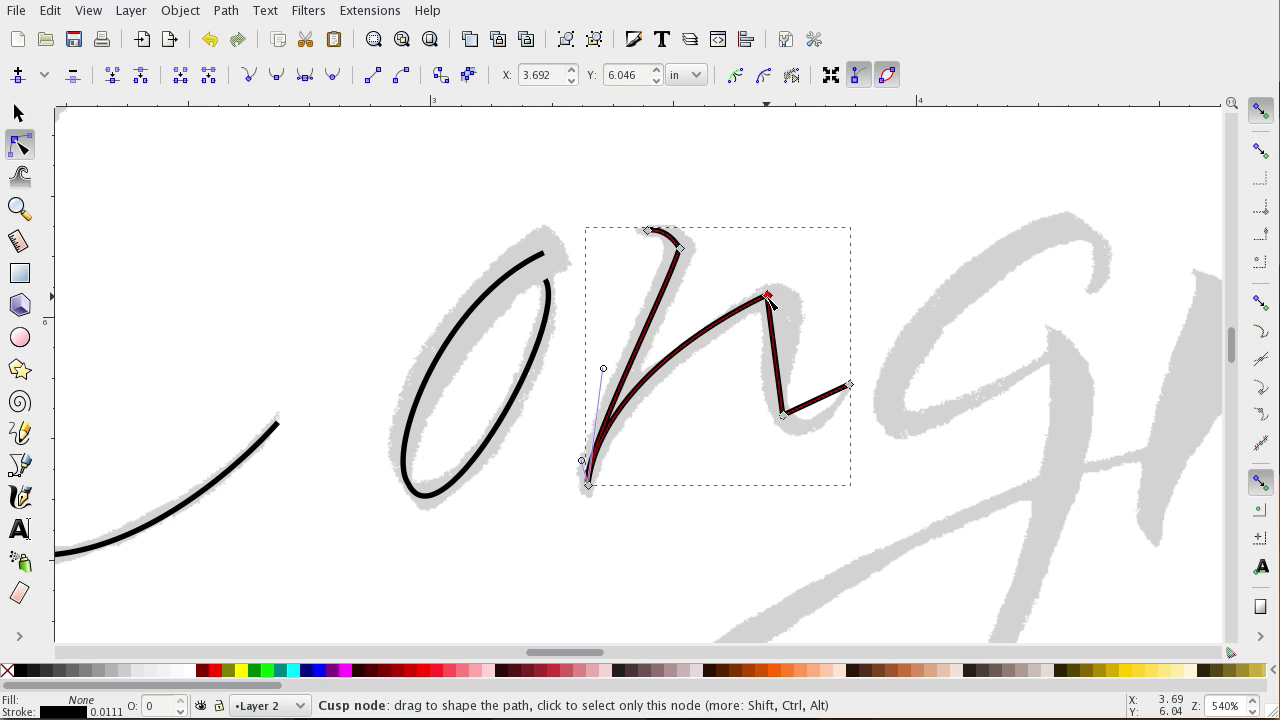
{"action": "left_click_drag", "start_coordinate": [603, 369], "coordinate": [602, 377]}
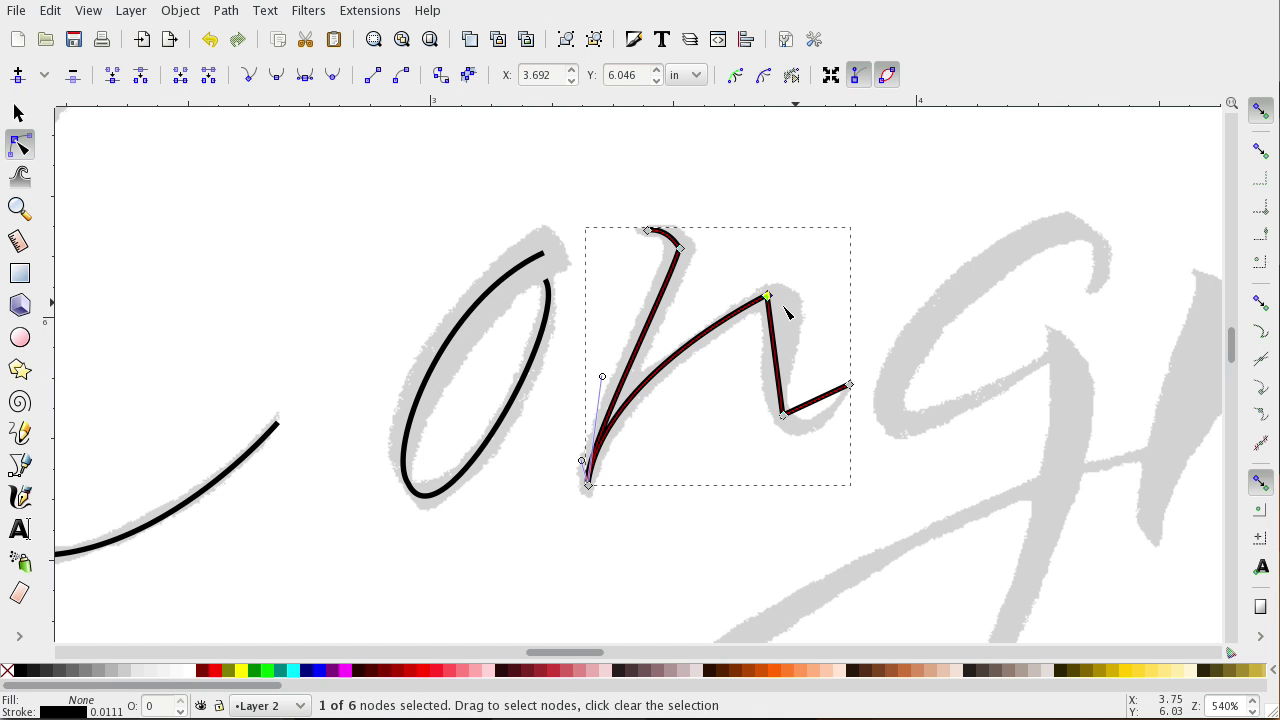
{"action": "left_click_drag", "start_coordinate": [767, 297], "coordinate": [720, 322]}
{"action": "left_click_drag", "start_coordinate": [601, 376], "coordinate": [601, 390]}
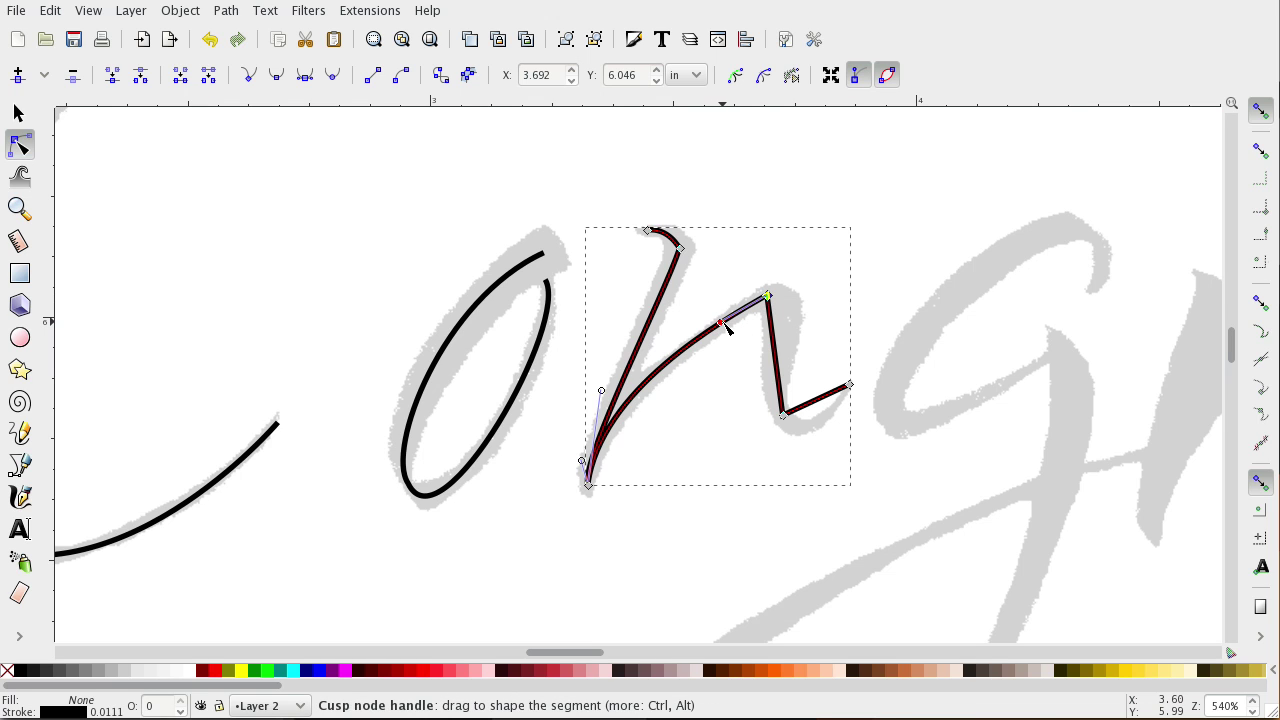
{"action": "left_click_drag", "start_coordinate": [724, 325], "coordinate": [724, 332]}
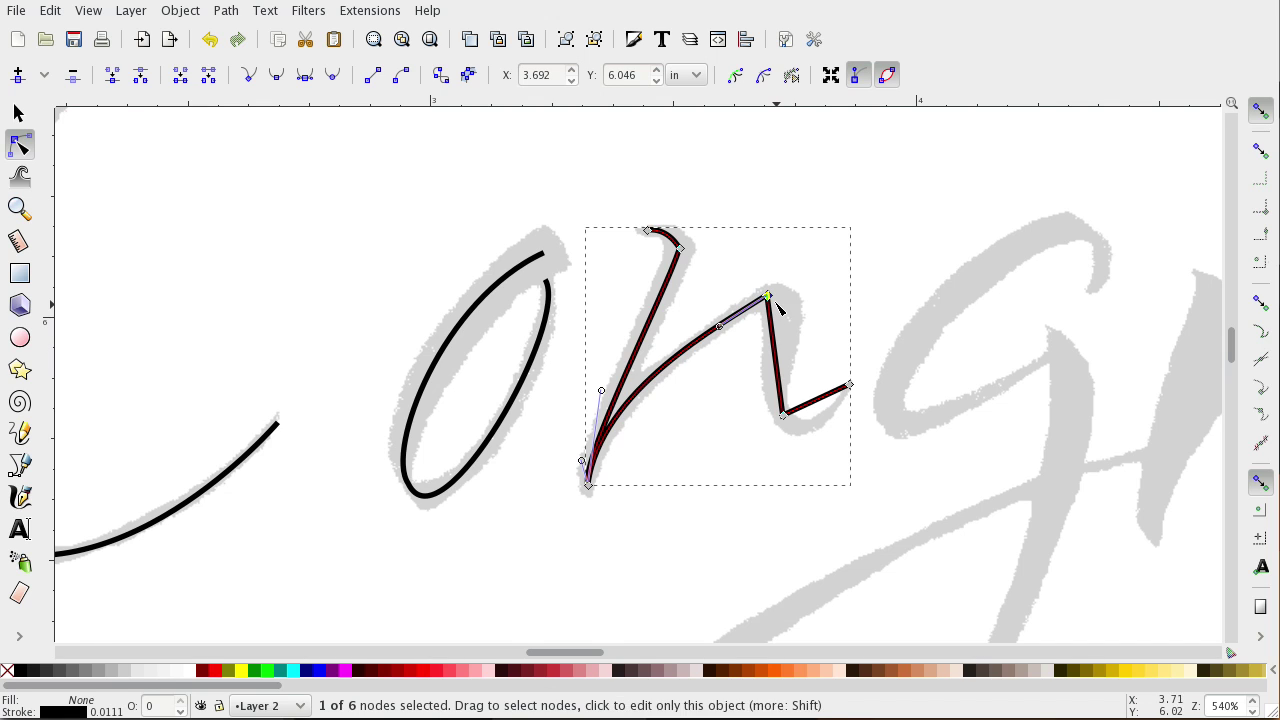
Curve the n's downstroke with handles pulled from the arch node and the lower node, and clear the node selection.
{"action": "mouse_move", "coordinate": [769, 298]}
{"action": "left_mouse_down"}
{"action": "mouse_move", "coordinate": [801, 307]}
{"action": "mouse_move", "coordinate": [790, 305]}
{"action": "left_mouse_up"}
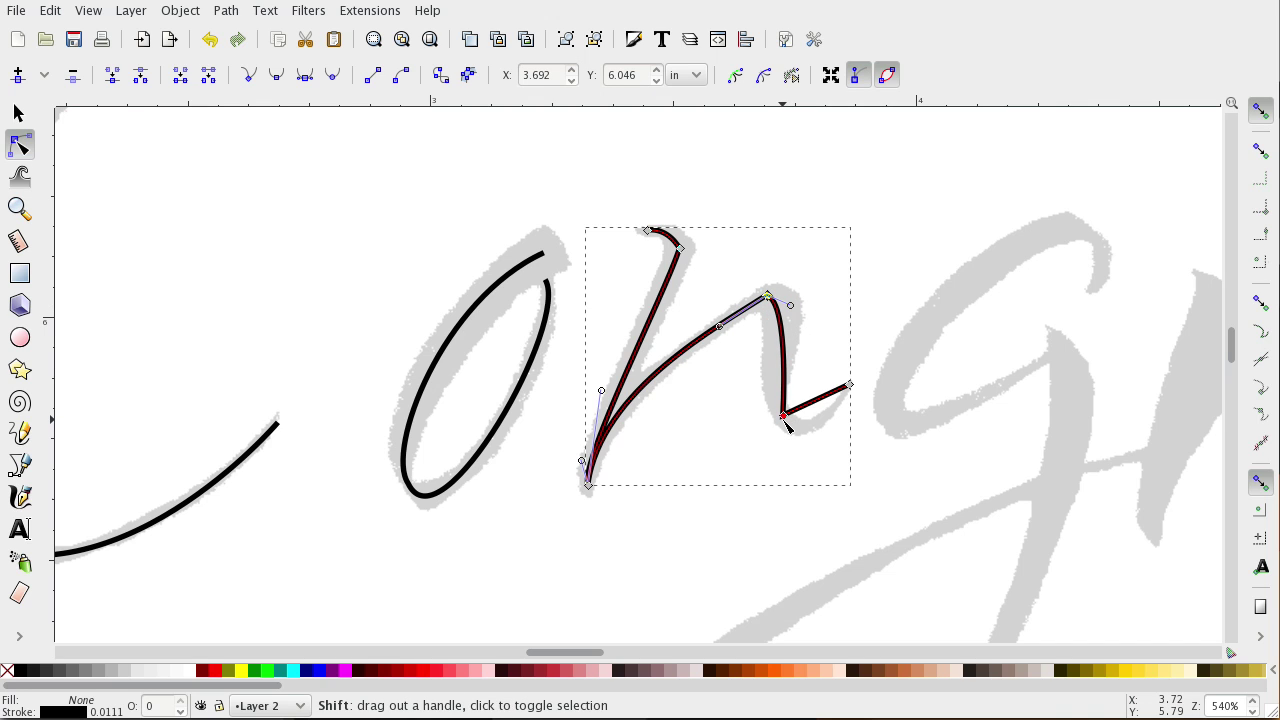
{"action": "left_click_drag", "start_coordinate": [787, 425], "coordinate": [767, 378]}
{"action": "left_click", "coordinate": [835, 327]}
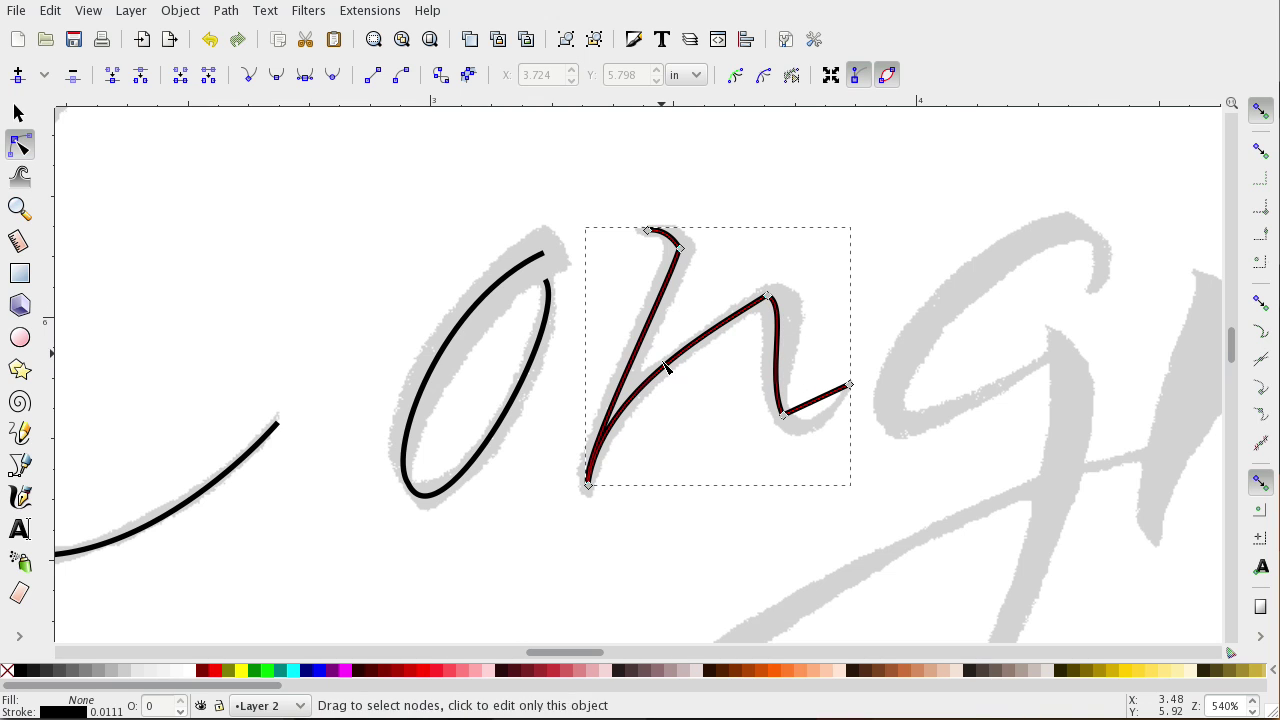
Insert a node on the n's downstroke just below the arch, move it slightly right, and deselect the path.
{"action": "left_click", "coordinate": [779, 318]}
{"action": "double_click", "coordinate": [778, 318]}
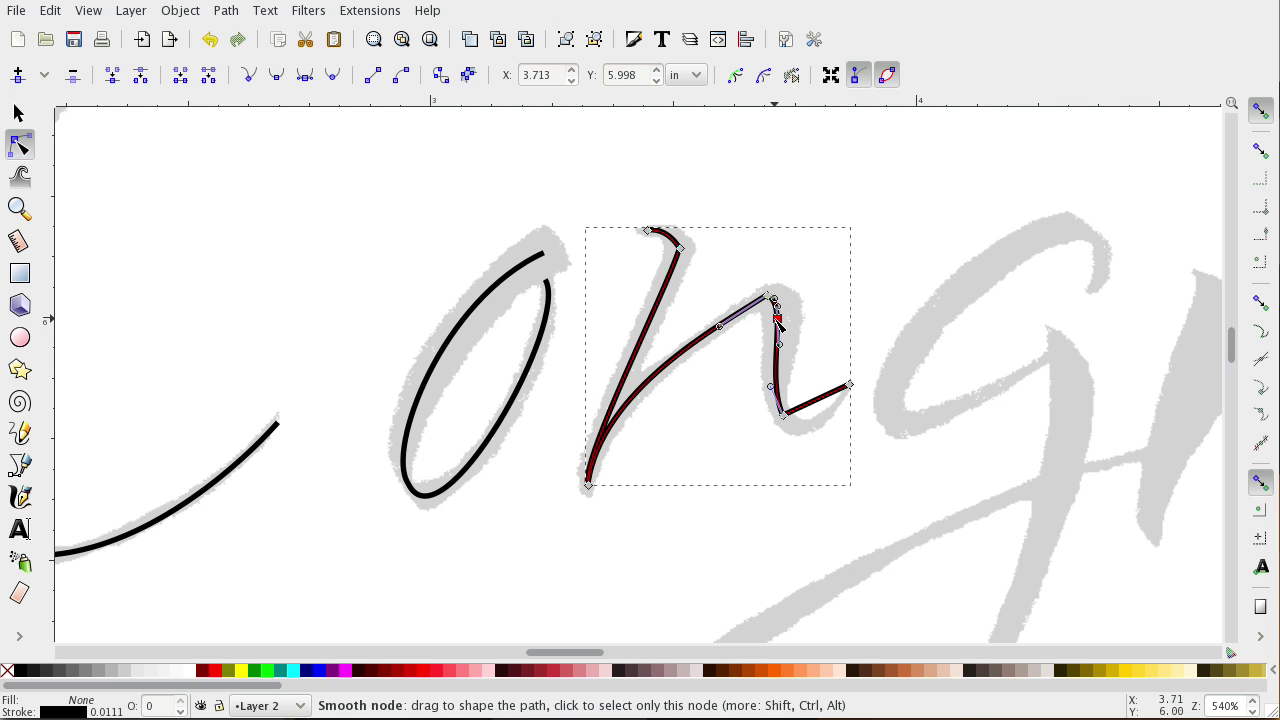
{"action": "left_click_drag", "start_coordinate": [778, 318], "coordinate": [787, 314]}
{"action": "left_click", "coordinate": [827, 300]}
{"action": "left_click", "coordinate": [826, 297]}
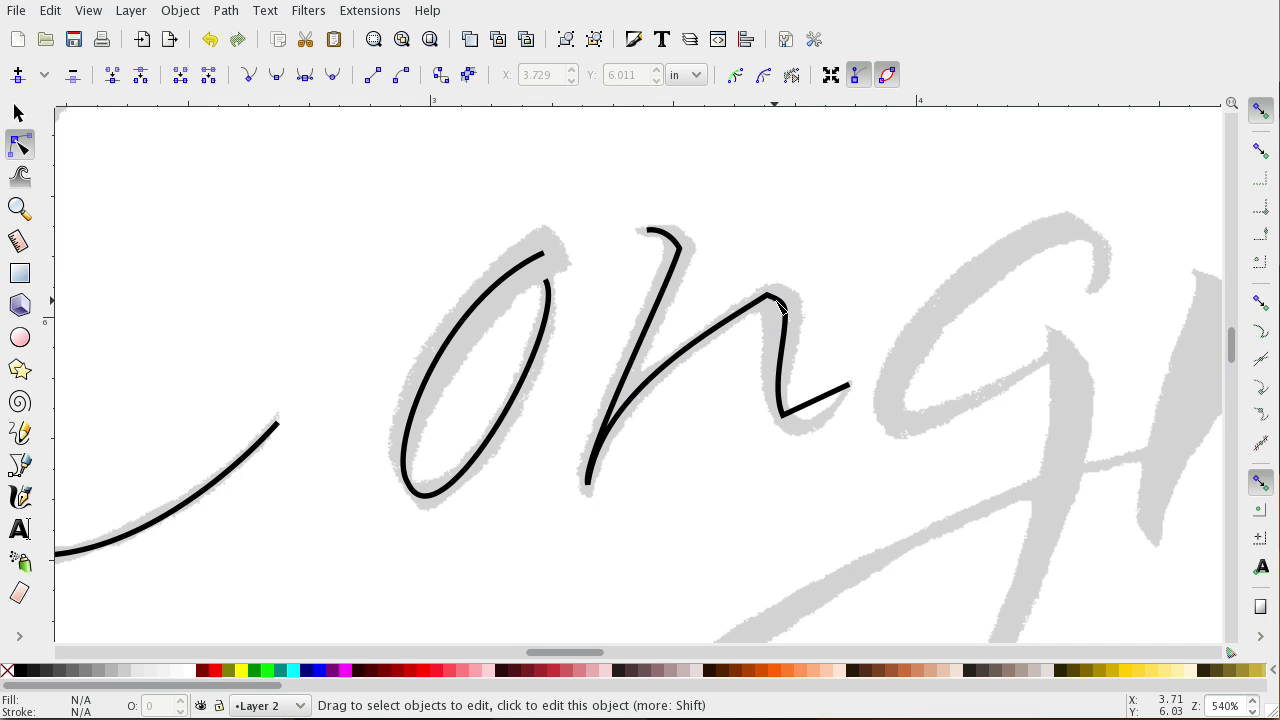
Round the n's arch by adjusting the facing handles of the arch node and the inserted node below it.
{"action": "left_click", "coordinate": [770, 300]}
{"action": "left_click", "coordinate": [769, 298]}
{"action": "left_click_drag", "start_coordinate": [778, 300], "coordinate": [780, 291]}
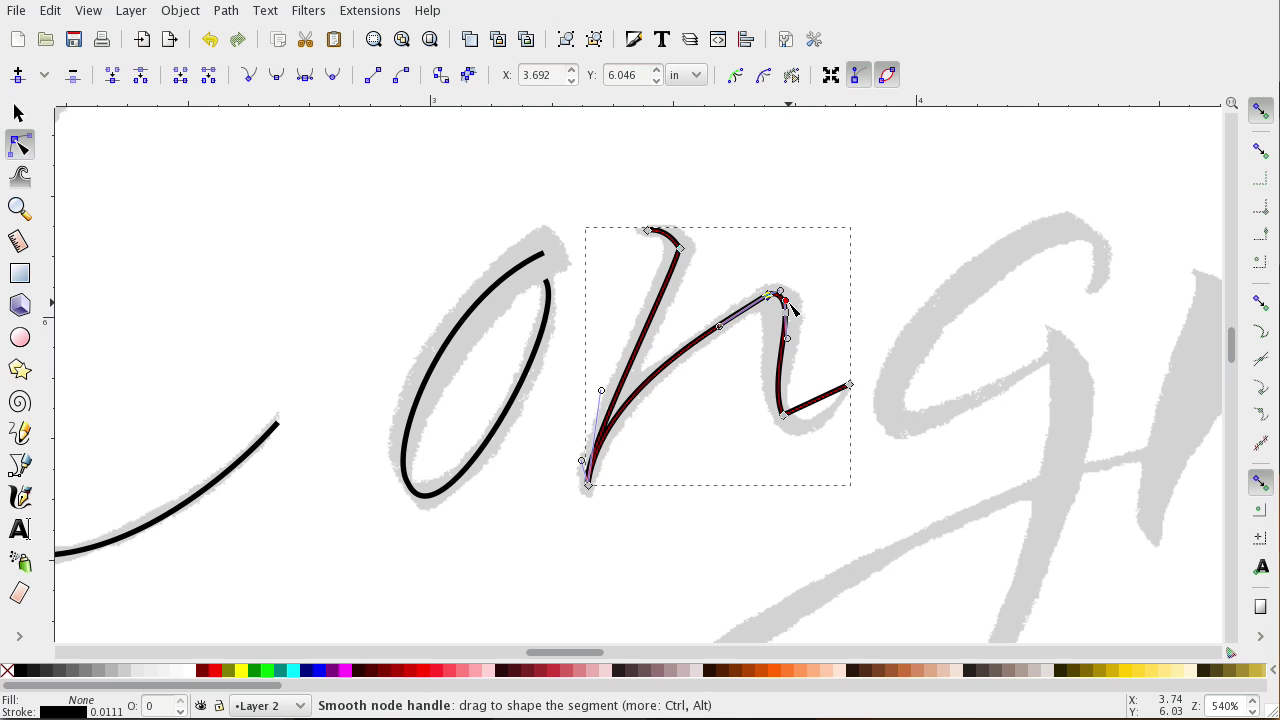
{"action": "left_click", "coordinate": [787, 308]}
{"action": "mouse_move", "coordinate": [785, 300]}
{"action": "left_mouse_down"}
{"action": "mouse_move", "coordinate": [817, 301]}
{"action": "mouse_move", "coordinate": [789, 316]}
{"action": "left_mouse_up"}
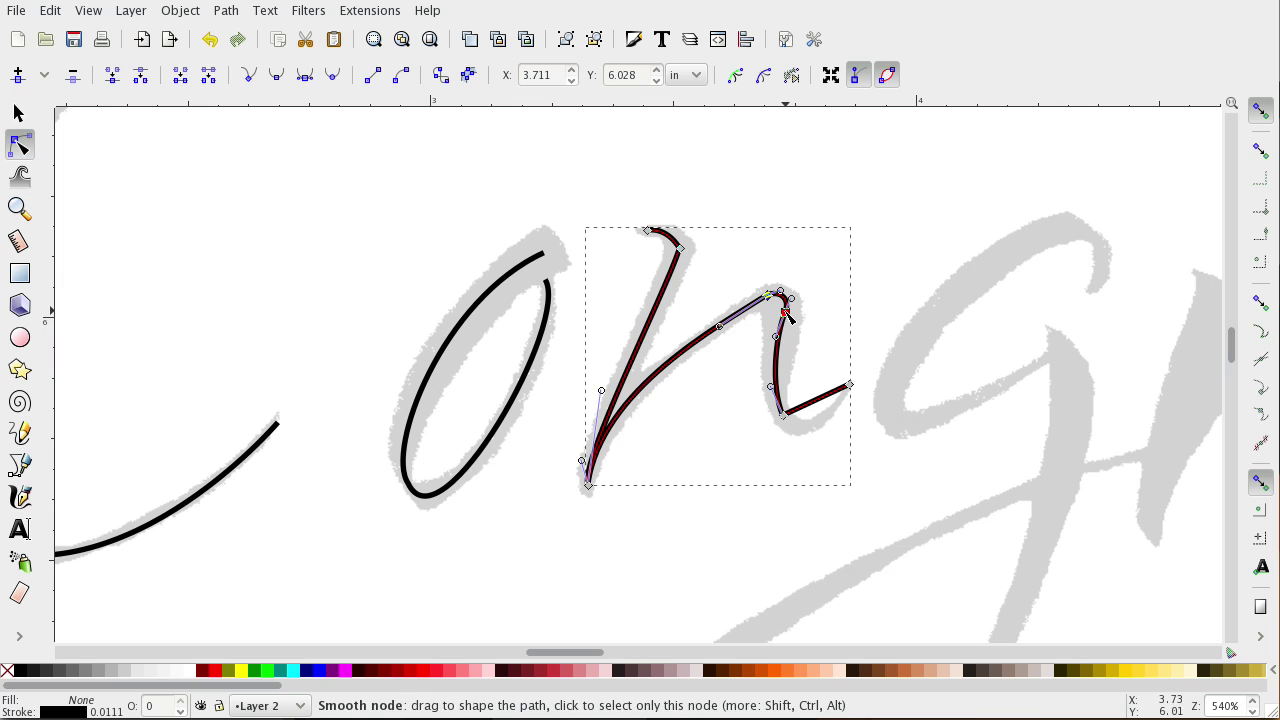
{"action": "mouse_move", "coordinate": [792, 299]}
{"action": "left_mouse_down"}
{"action": "mouse_move", "coordinate": [814, 289]}
{"action": "mouse_move", "coordinate": [792, 298]}
{"action": "left_mouse_up"}
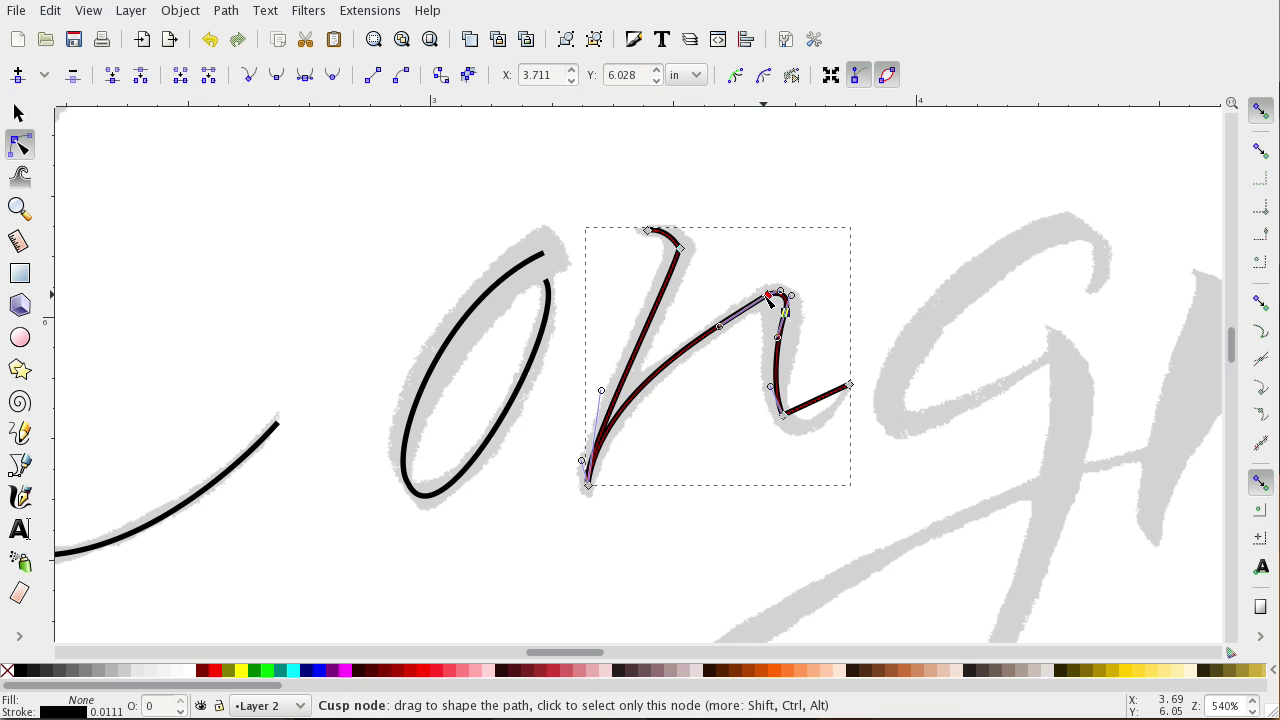
Widen the n's arch with the upper handle of the node below it, convert that node to a cusp, and angle its upper handle back inward.
{"action": "key", "text": "plus"}
{"action": "key", "text": "plus"}
{"action": "key", "text": "plus"}
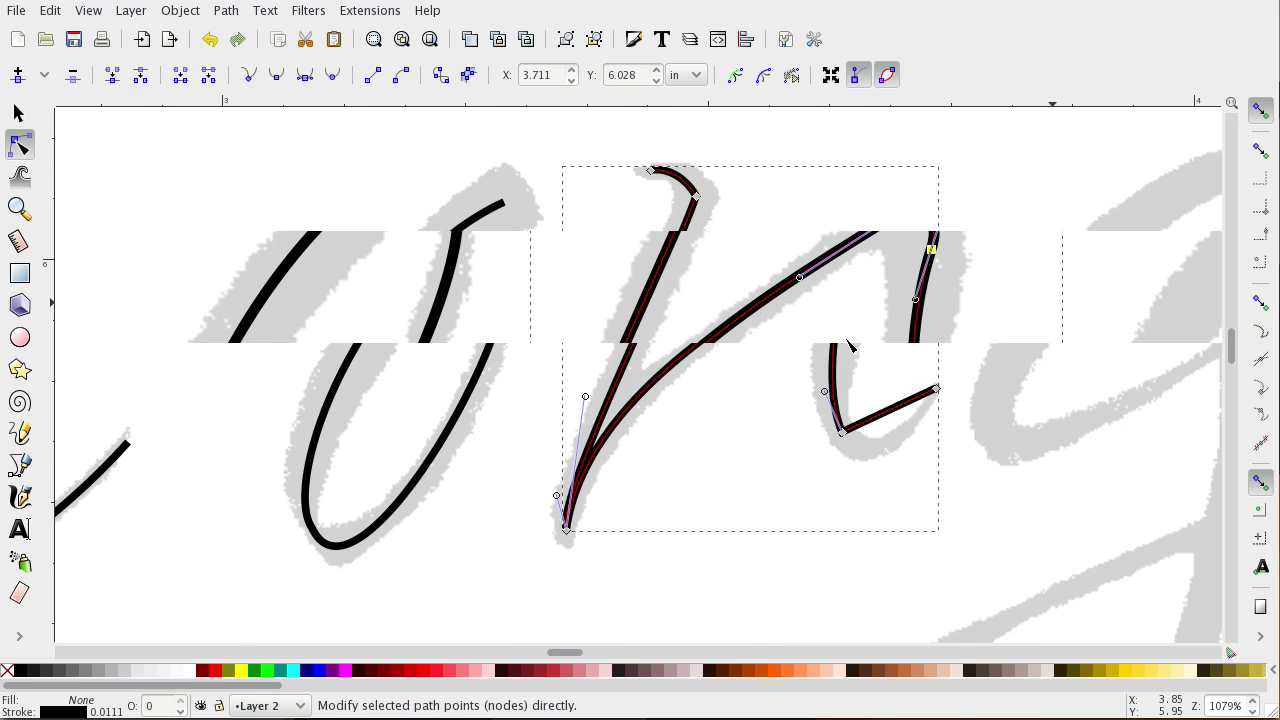
{"action": "mouse_move", "coordinate": [564, 654]}
{"action": "left_mouse_down"}
{"action": "mouse_move", "coordinate": [597, 656]}
{"action": "mouse_move", "coordinate": [563, 651]}
{"action": "mouse_move", "coordinate": [581, 651]}
{"action": "left_mouse_up"}
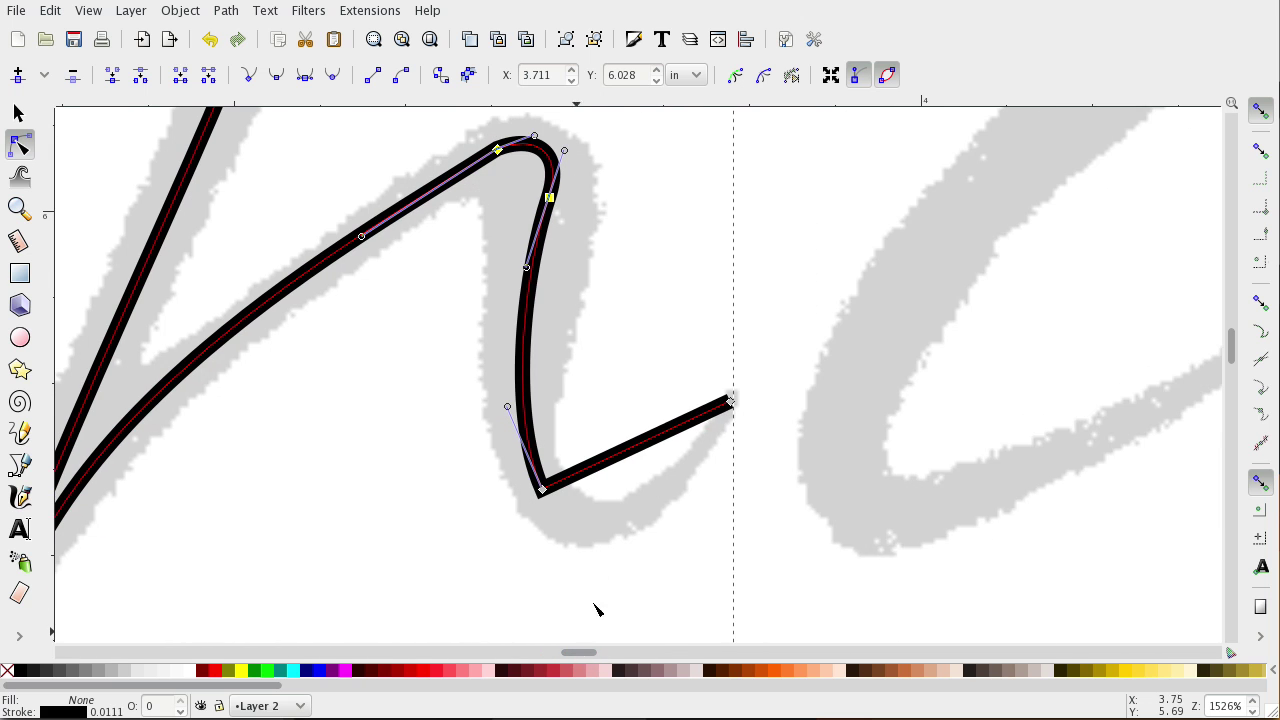
{"action": "scroll", "coordinate": [643, 490], "scroll_direction": "up", "scroll_amount": 4}
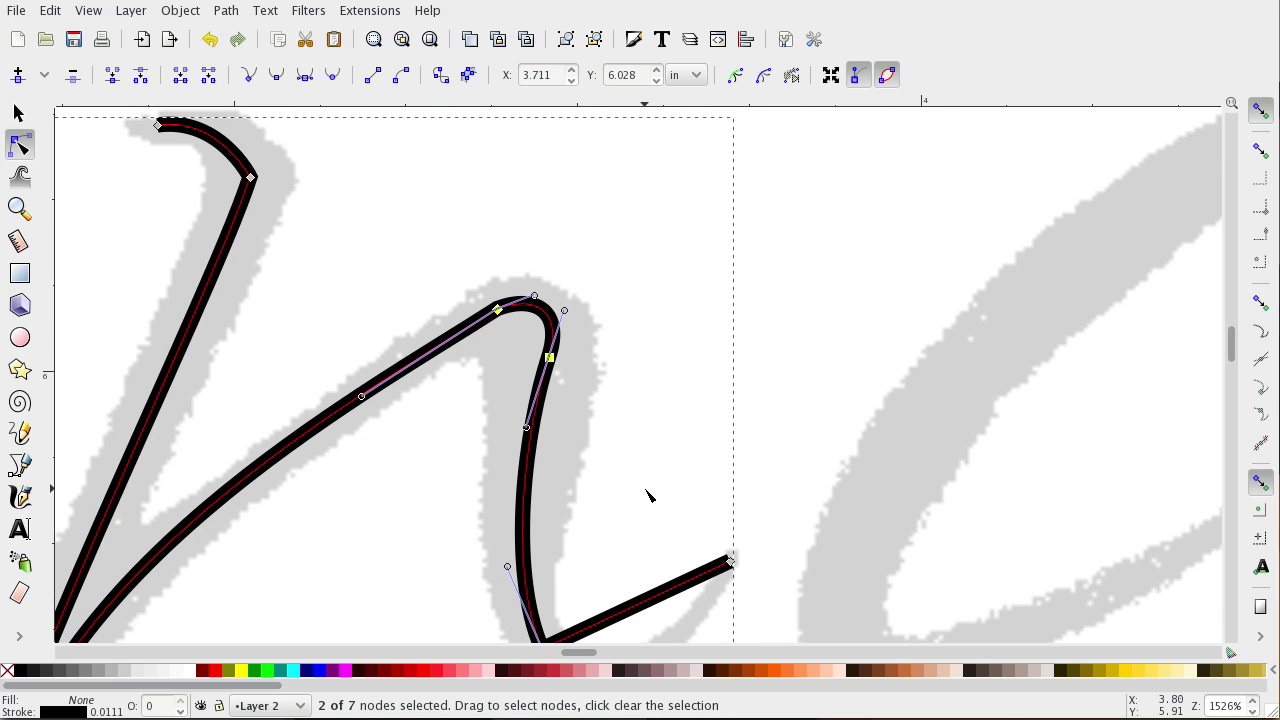
{"action": "scroll", "coordinate": [648, 495], "scroll_direction": "up", "scroll_amount": 3, "text": "ctrl"}
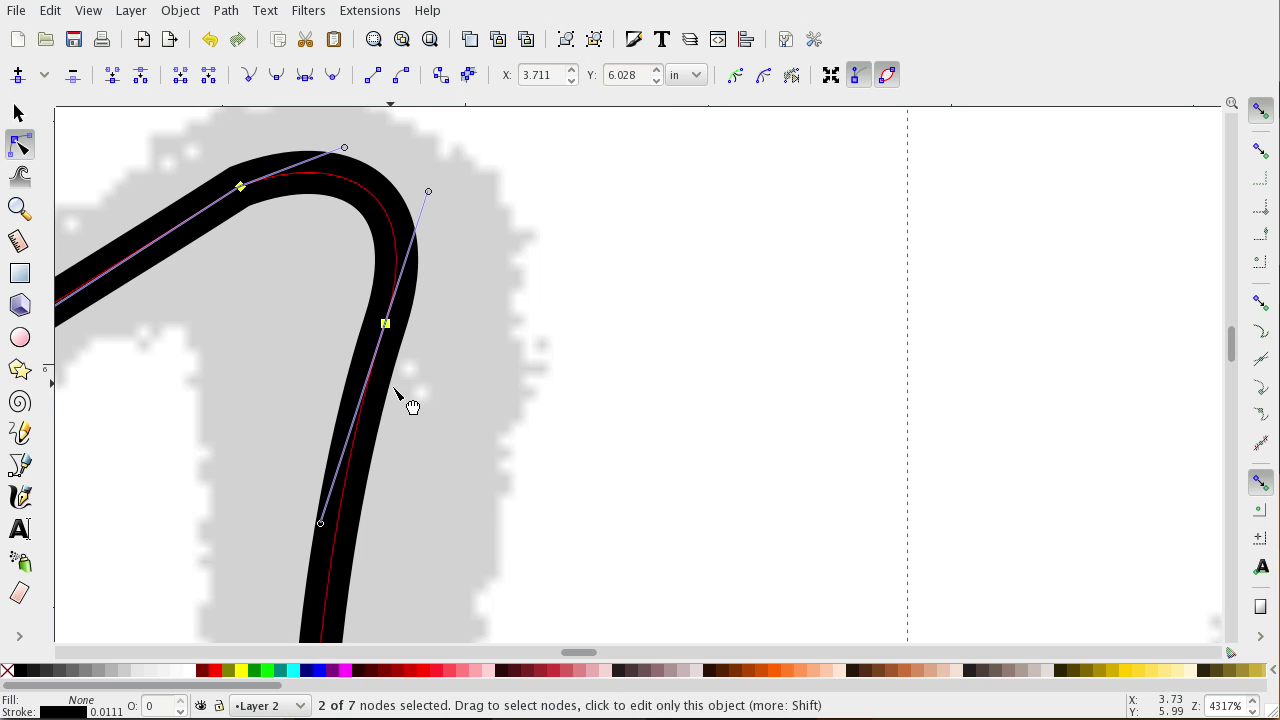
{"action": "left_click", "coordinate": [240, 187]}
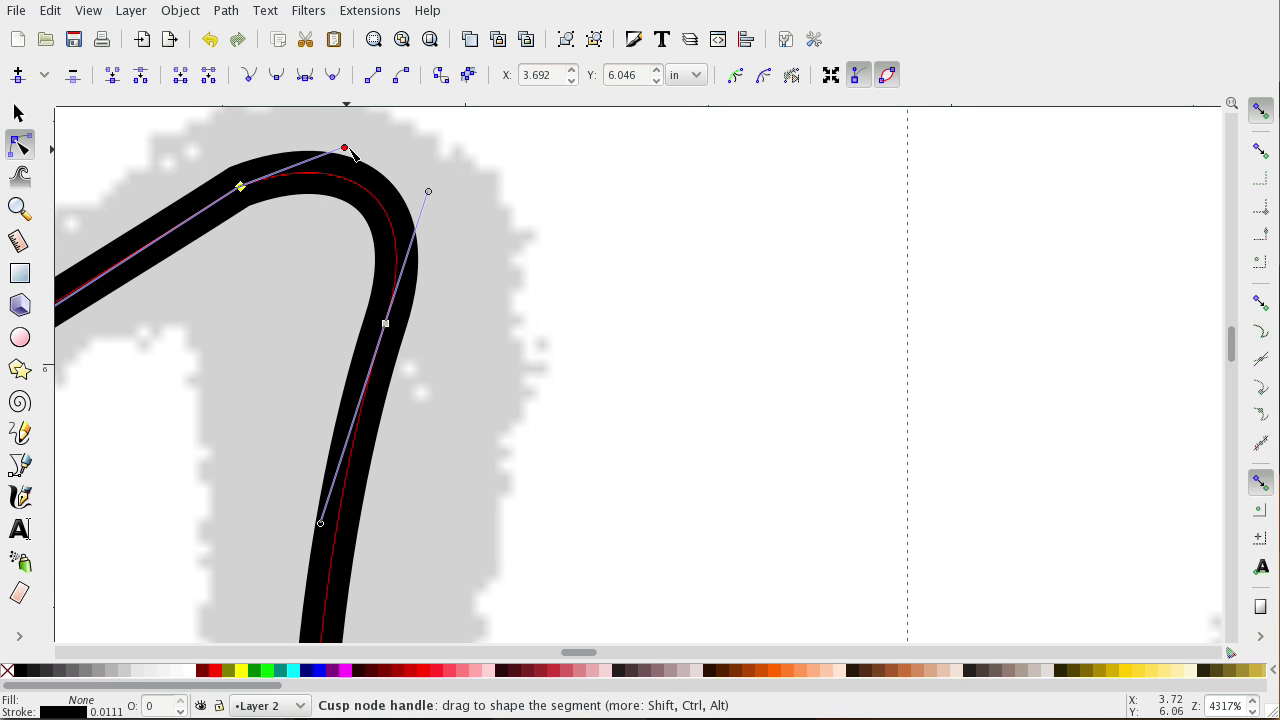
{"action": "left_click", "coordinate": [386, 324]}
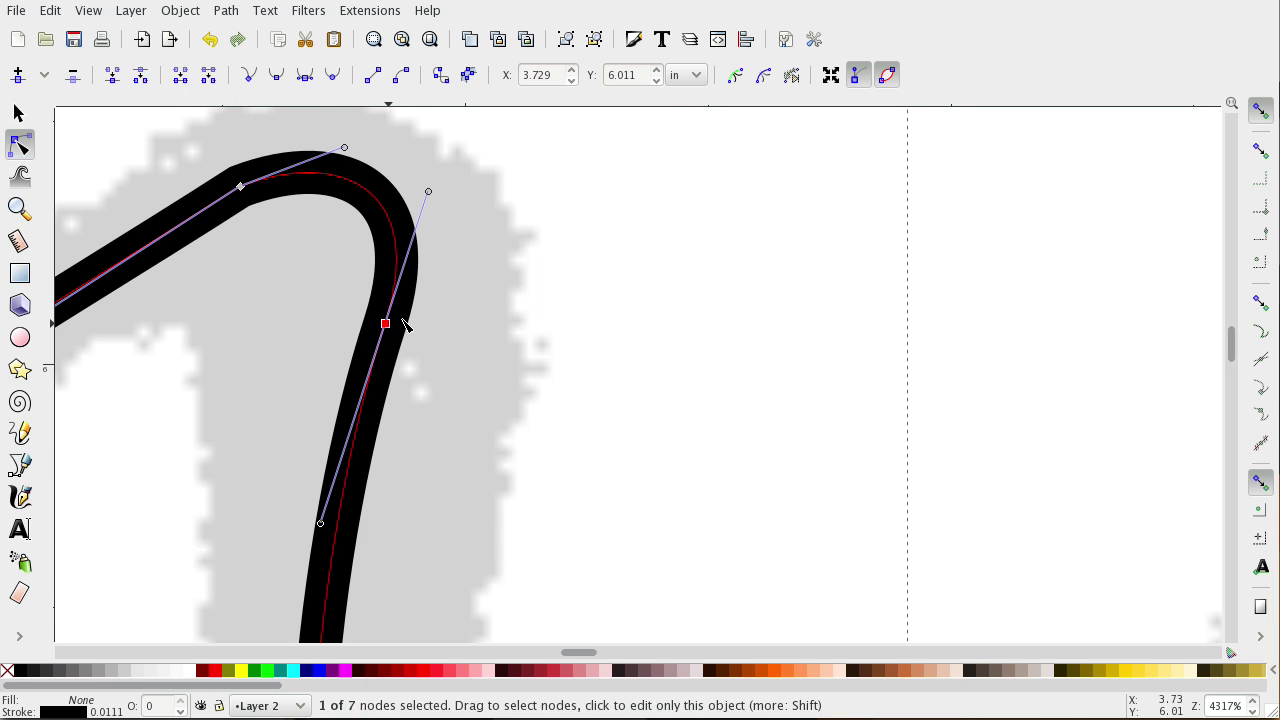
{"action": "left_click_drag", "start_coordinate": [429, 192], "coordinate": [459, 209]}
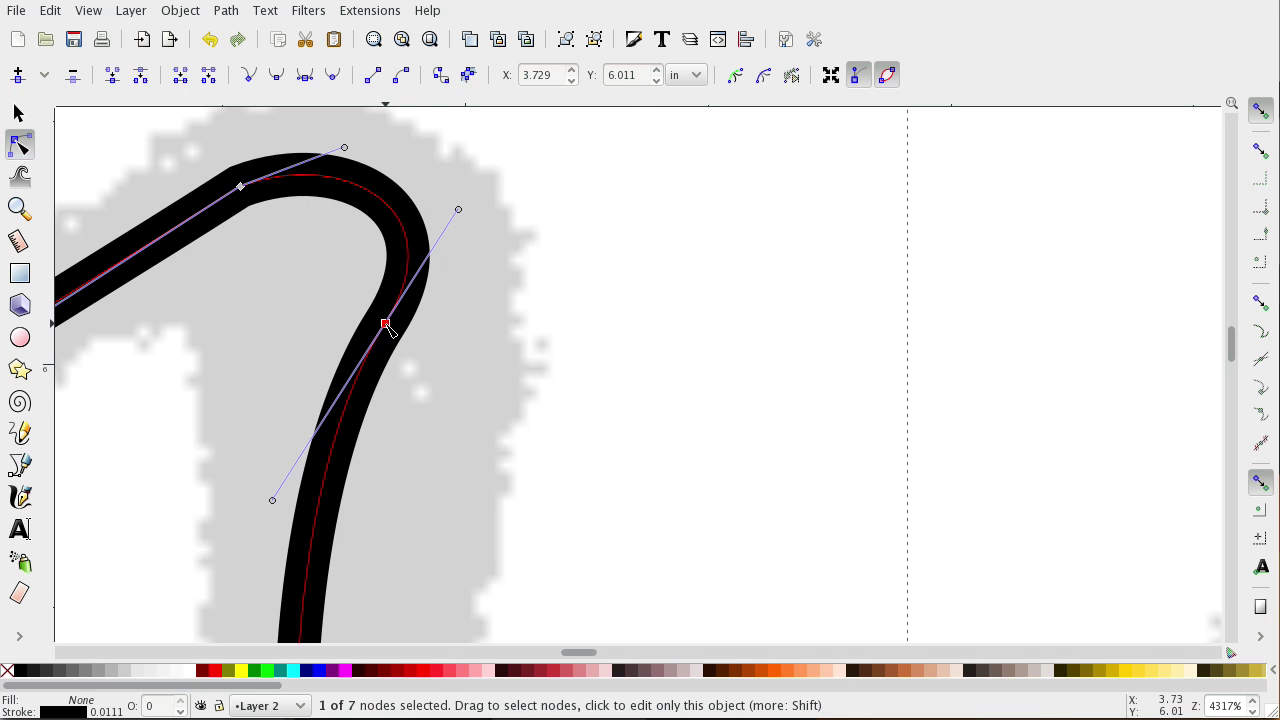
{"action": "left_click", "coordinate": [249, 82]}
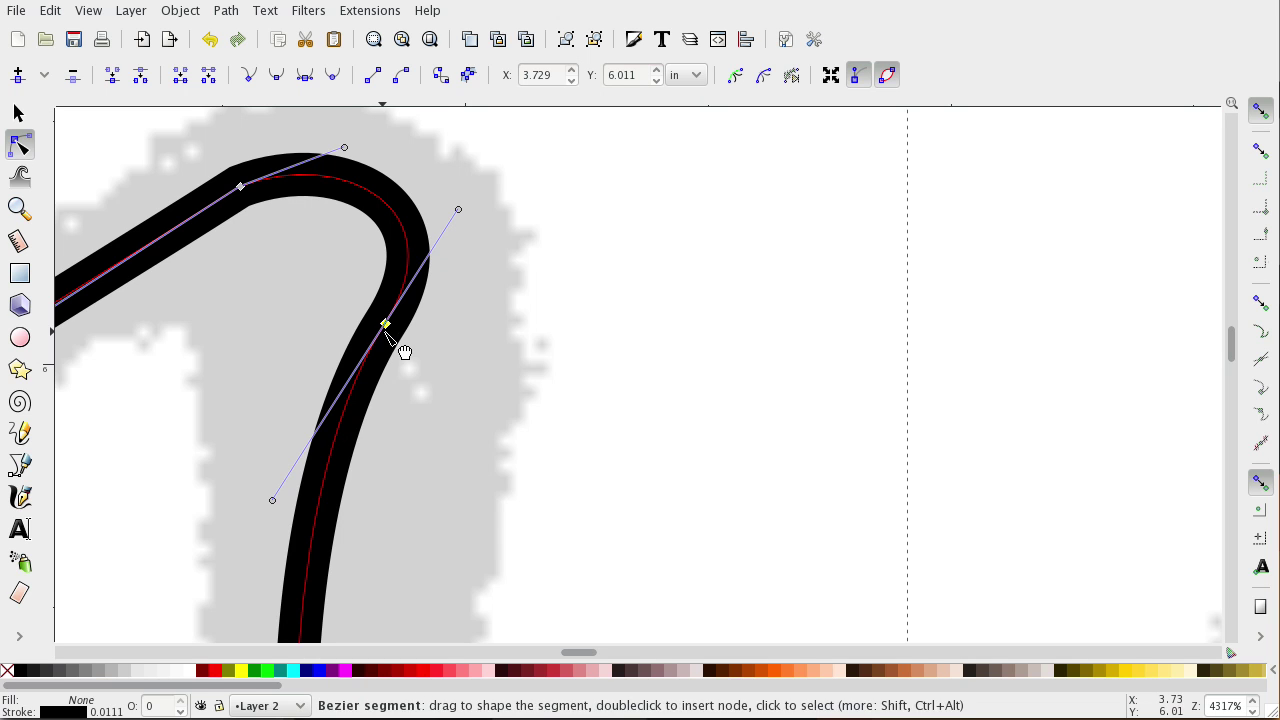
{"action": "left_click_drag", "start_coordinate": [458, 209], "coordinate": [423, 219]}
Shift the cusp node below the n's arch slightly upward, align its lower handle with the downstroke, and deselect the path.
{"action": "scroll", "coordinate": [640, 388], "scroll_direction": "down", "scroll_amount": 3}
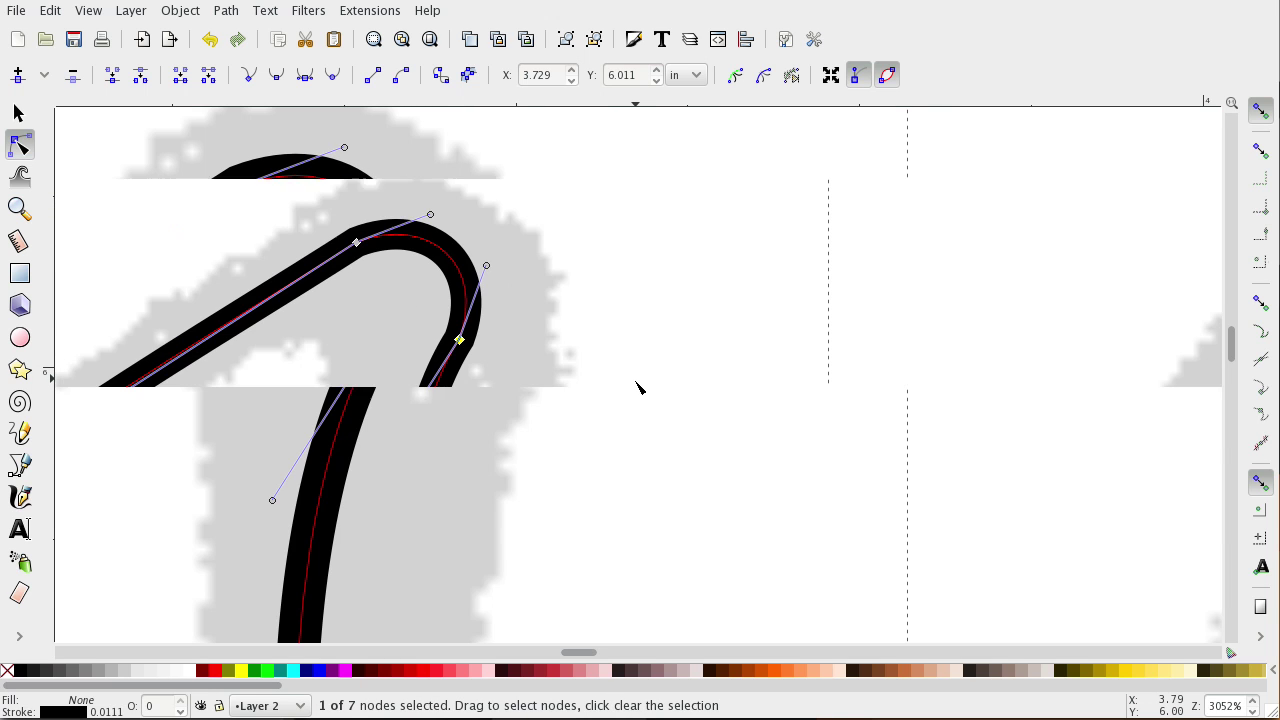
{"action": "scroll", "coordinate": [640, 388], "scroll_direction": "down", "scroll_amount": 1}
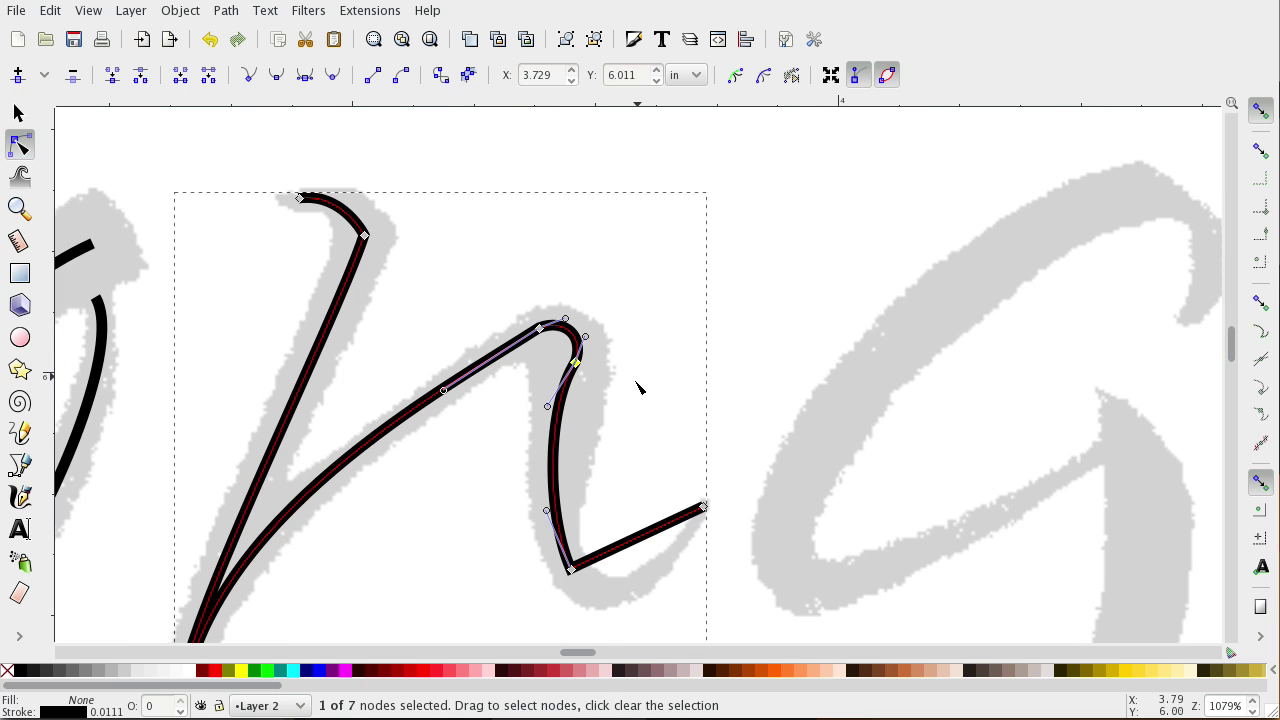
{"action": "scroll", "coordinate": [640, 388], "scroll_direction": "down", "scroll_amount": 1}
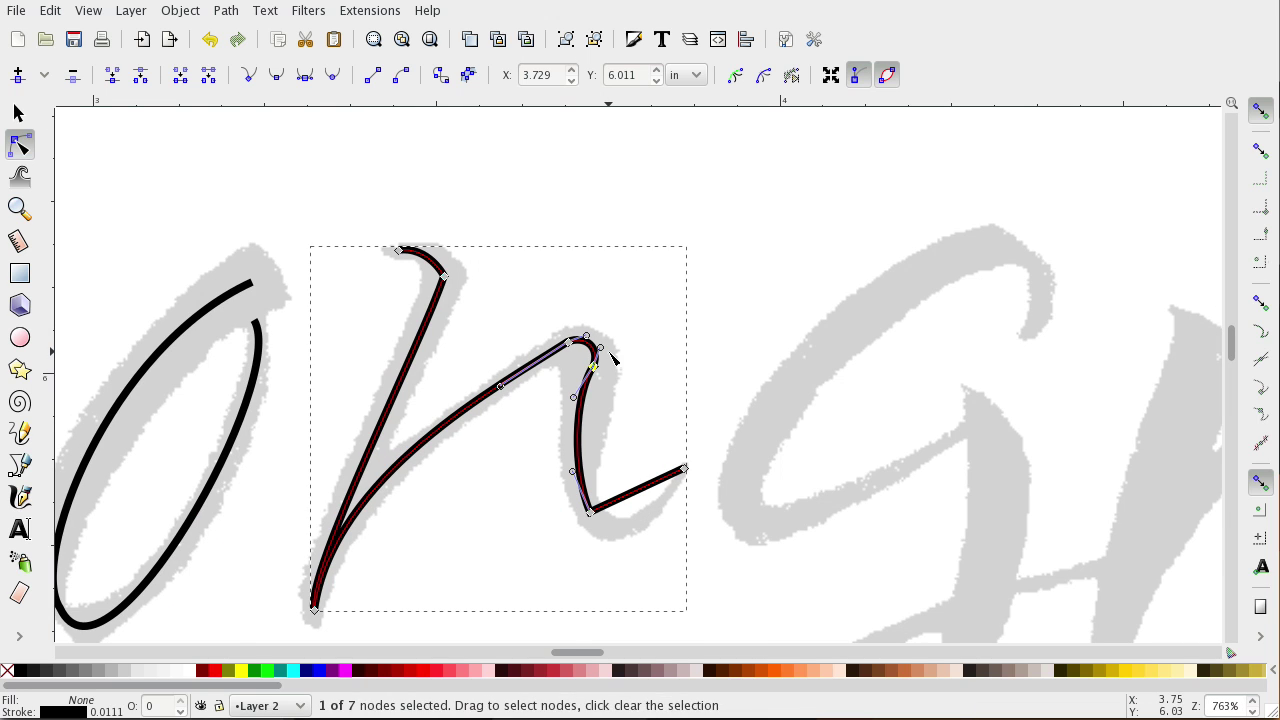
{"action": "mouse_move", "coordinate": [600, 347]}
{"action": "left_mouse_down"}
{"action": "mouse_move", "coordinate": [587, 344]}
{"action": "mouse_move", "coordinate": [592, 361]}
{"action": "mouse_move", "coordinate": [605, 358]}
{"action": "mouse_move", "coordinate": [594, 354]}
{"action": "left_mouse_up"}
{"action": "left_click_drag", "start_coordinate": [577, 386], "coordinate": [595, 383]}
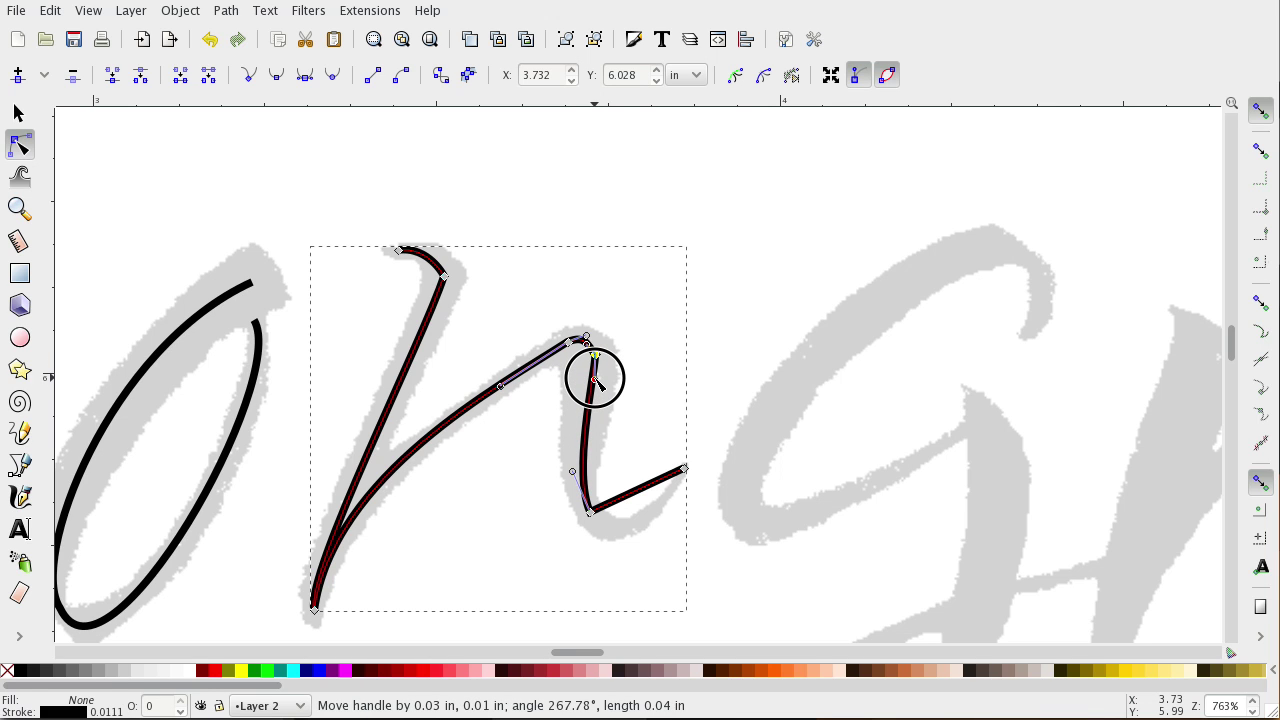
{"action": "left_click_drag", "start_coordinate": [595, 383], "coordinate": [597, 382]}
{"action": "left_click", "coordinate": [663, 357]}
{"action": "left_click", "coordinate": [688, 402]}
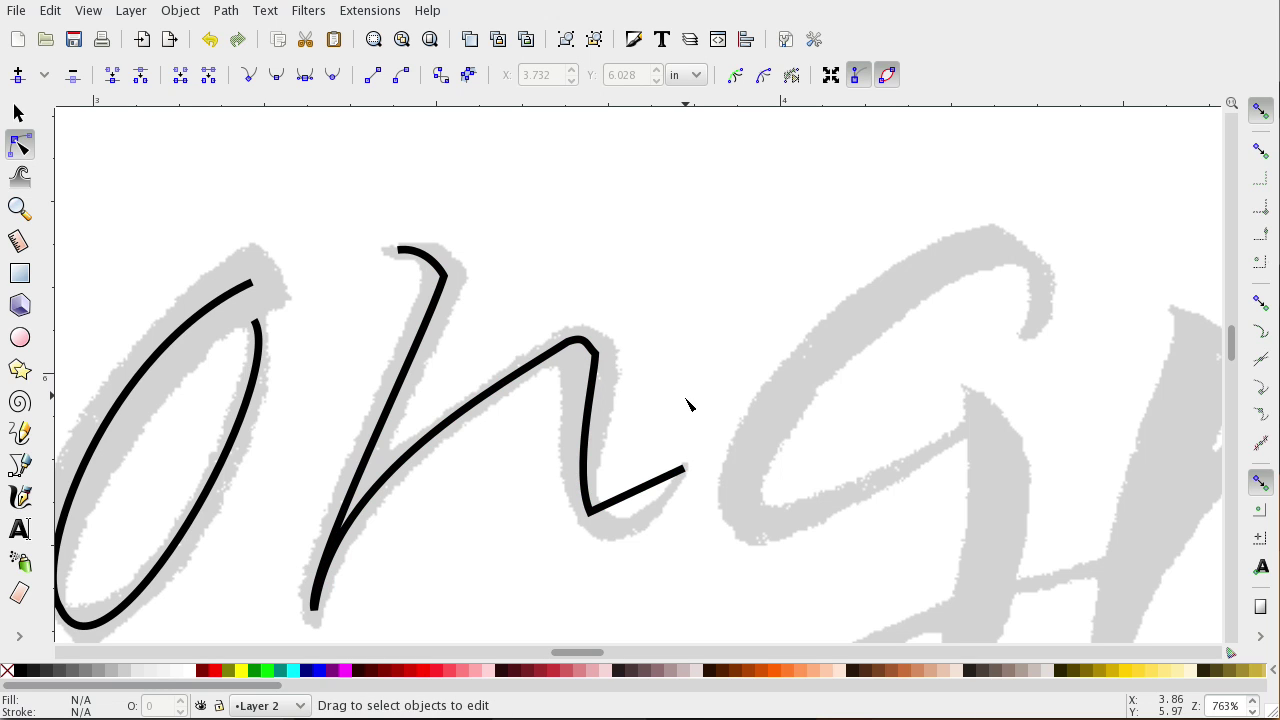
{"action": "left_click", "coordinate": [598, 362]}
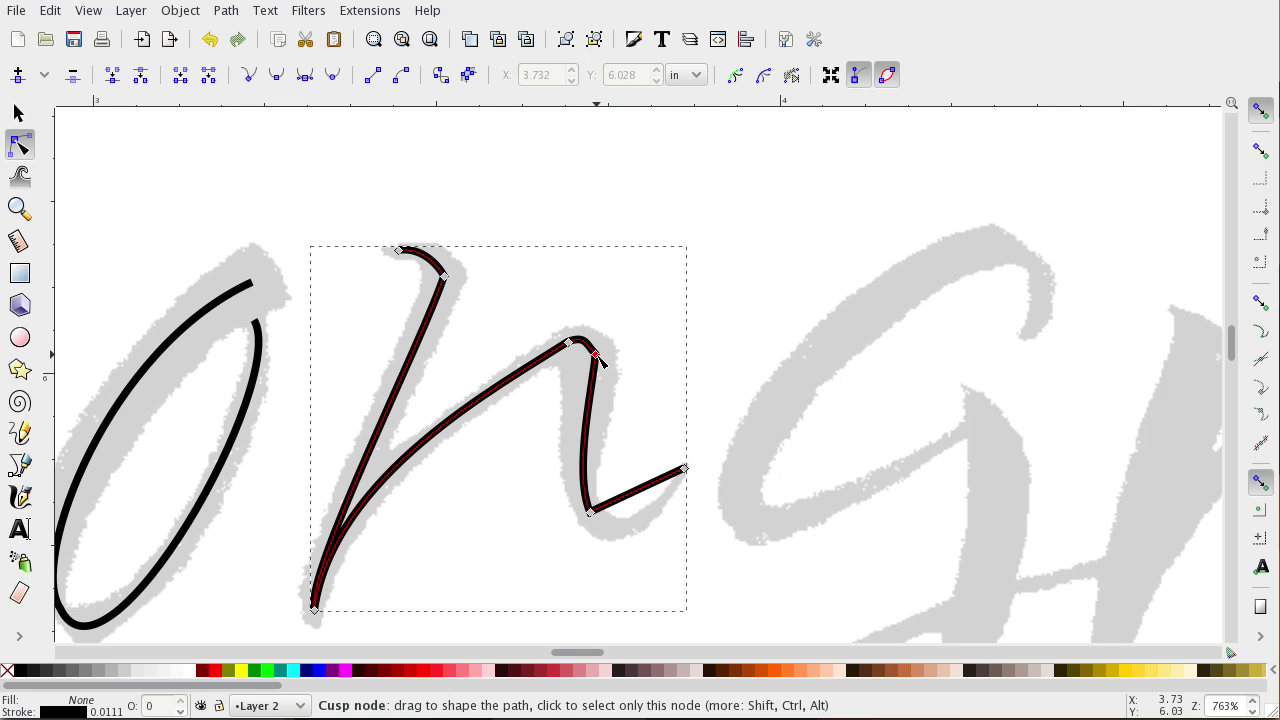
{"action": "left_click", "coordinate": [630, 362]}
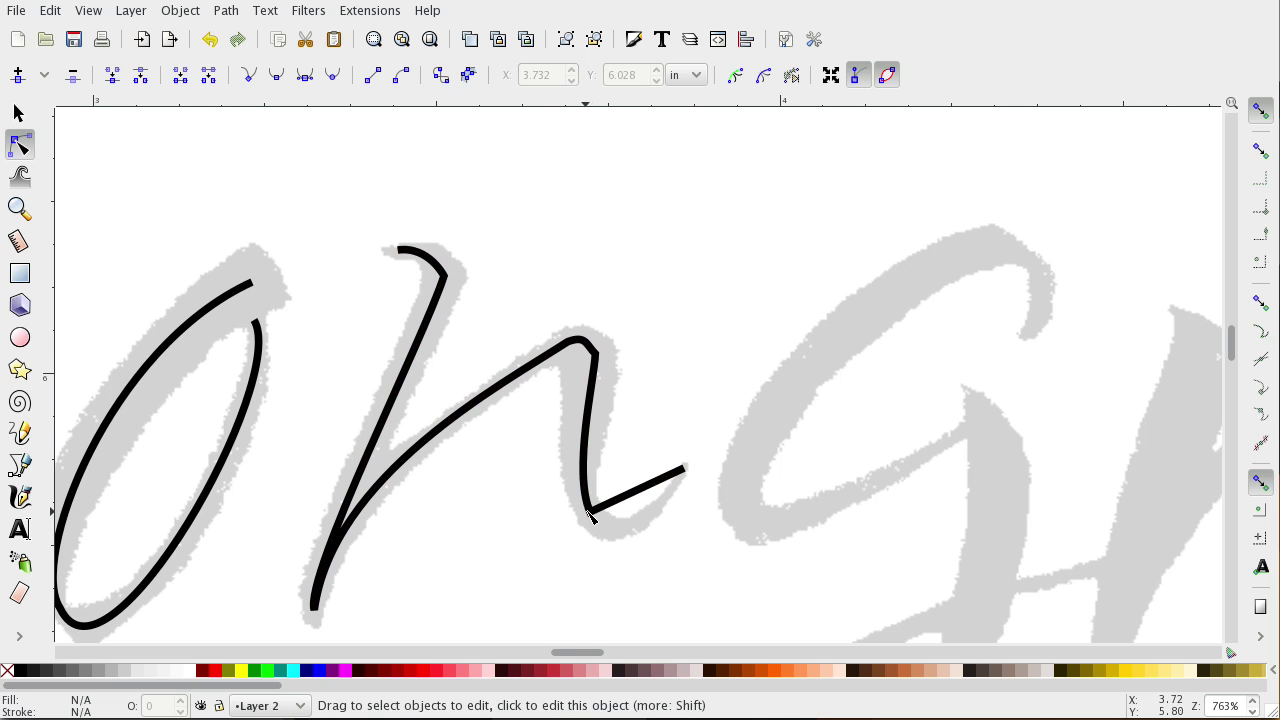
Curve the n's exit stroke by pulling a handle down from its lower node, and deselect the path.
{"action": "left_click", "coordinate": [589, 511]}
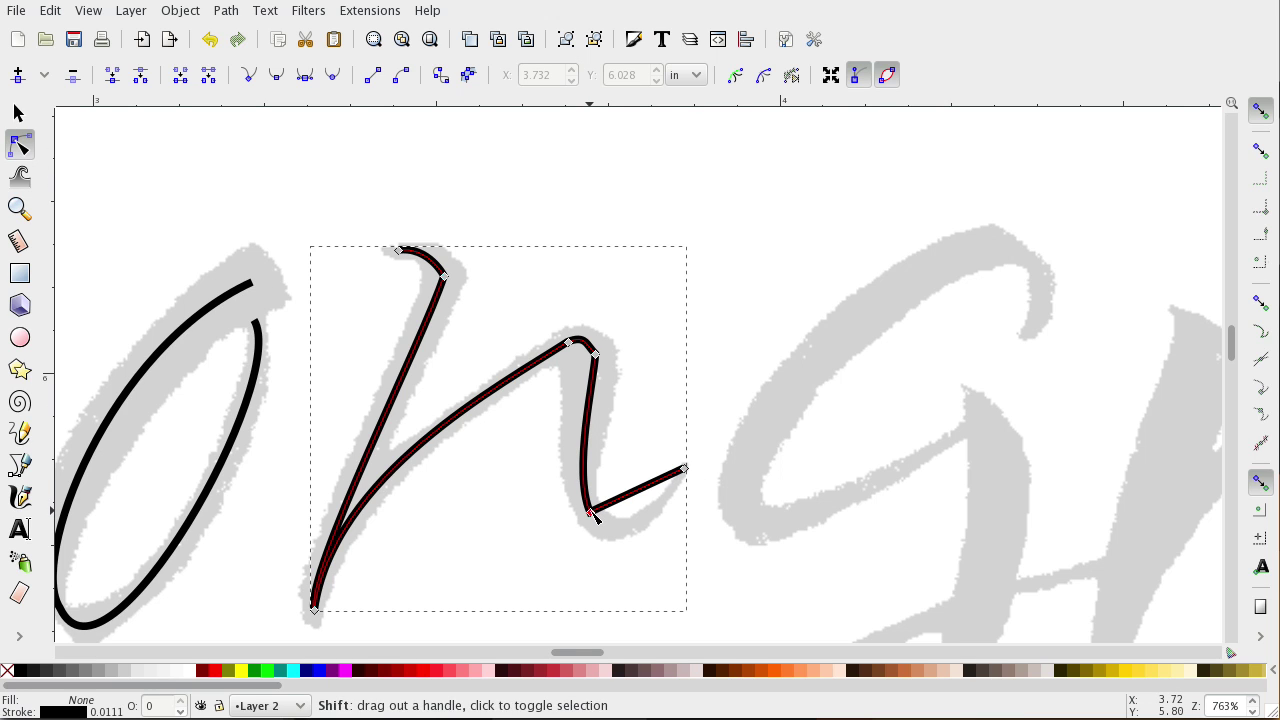
{"action": "left_click_drag", "start_coordinate": [590, 513], "coordinate": [622, 566]}
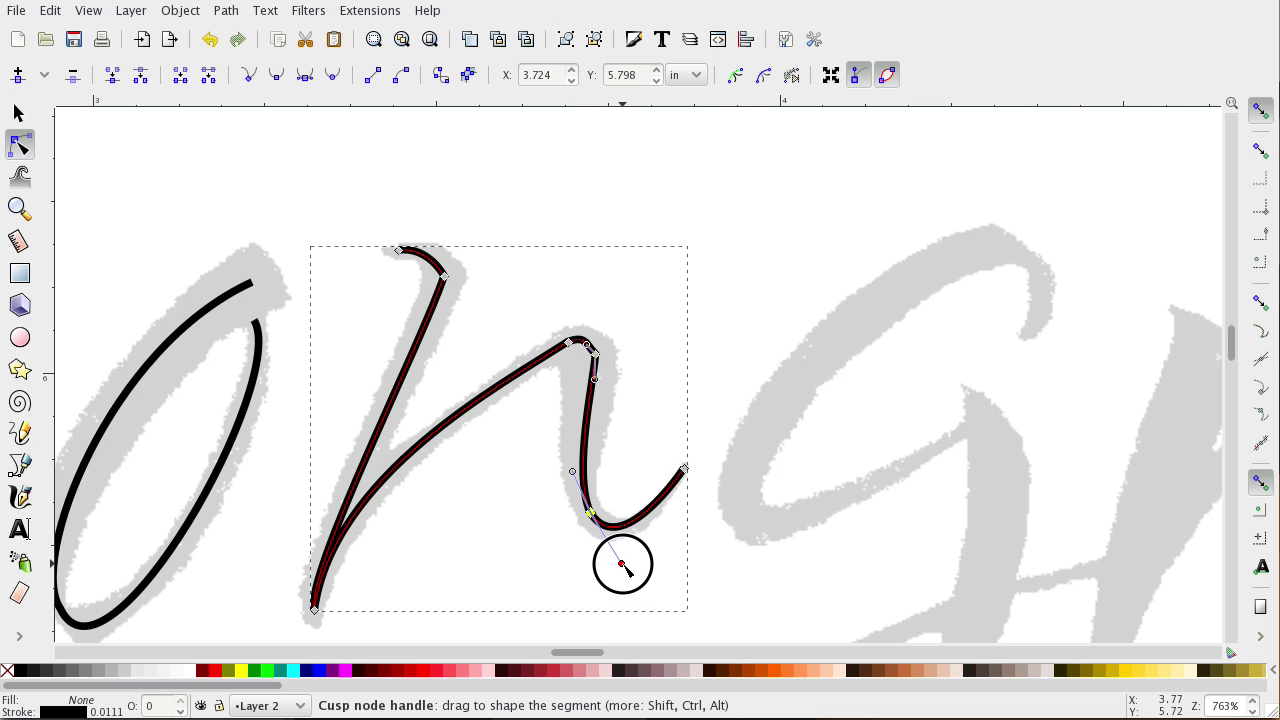
{"action": "left_click_drag", "start_coordinate": [621, 564], "coordinate": [625, 569]}
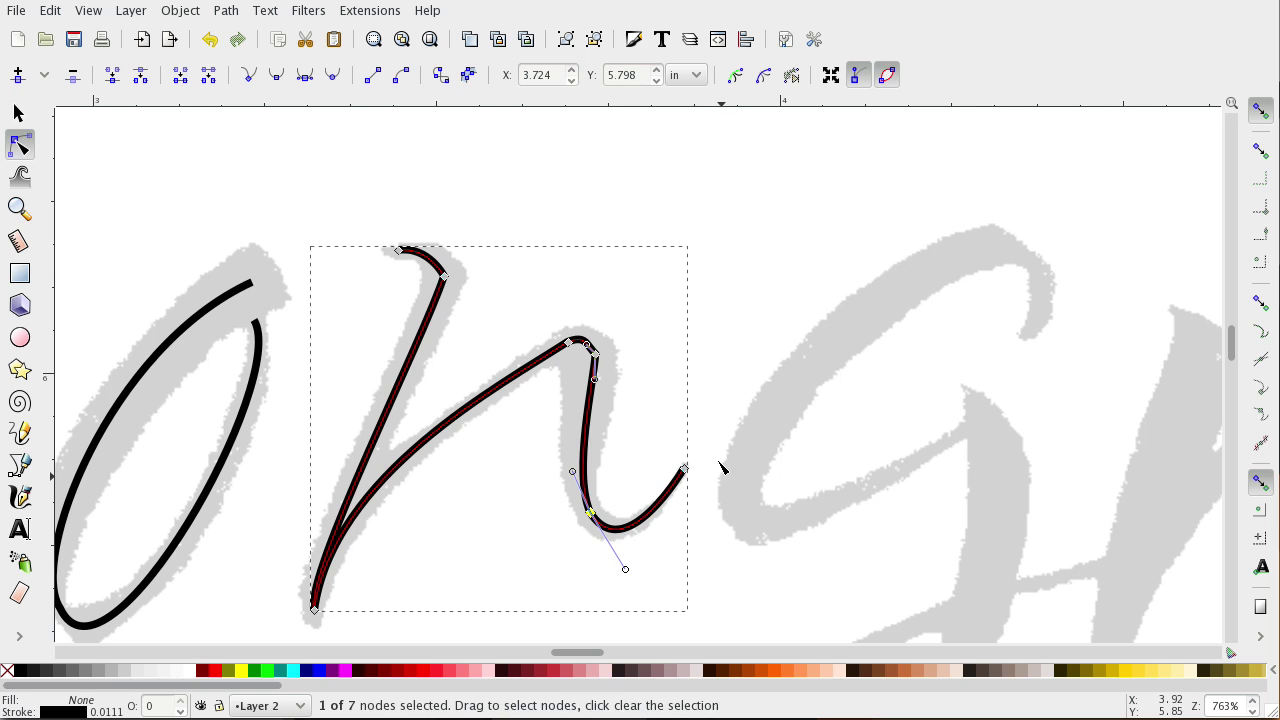
{"action": "left_click", "coordinate": [701, 467]}
{"action": "left_click", "coordinate": [724, 430]}
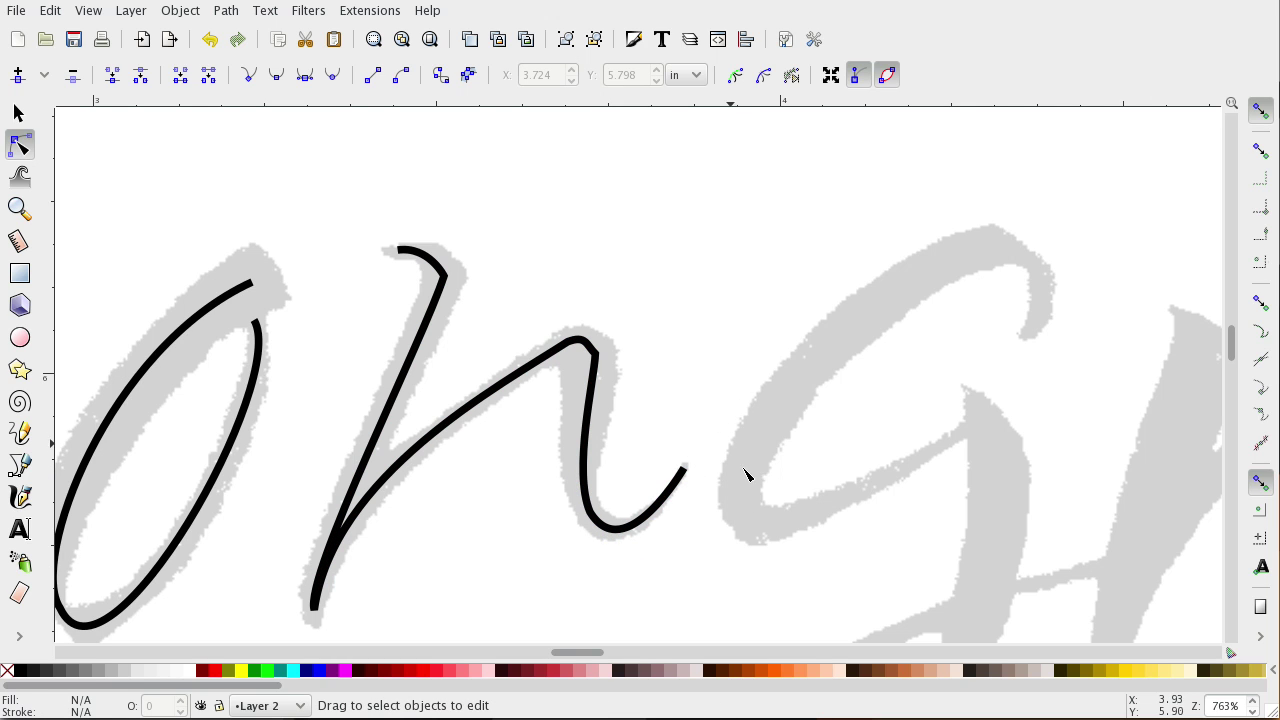
Outline the g and the connected r with one straight-segment Bezier path, placing nodes at the turning points of the lettering.
{"action": "key", "text": "minus"}
{"action": "key", "text": "minus"}
{"action": "key", "text": "minus"}
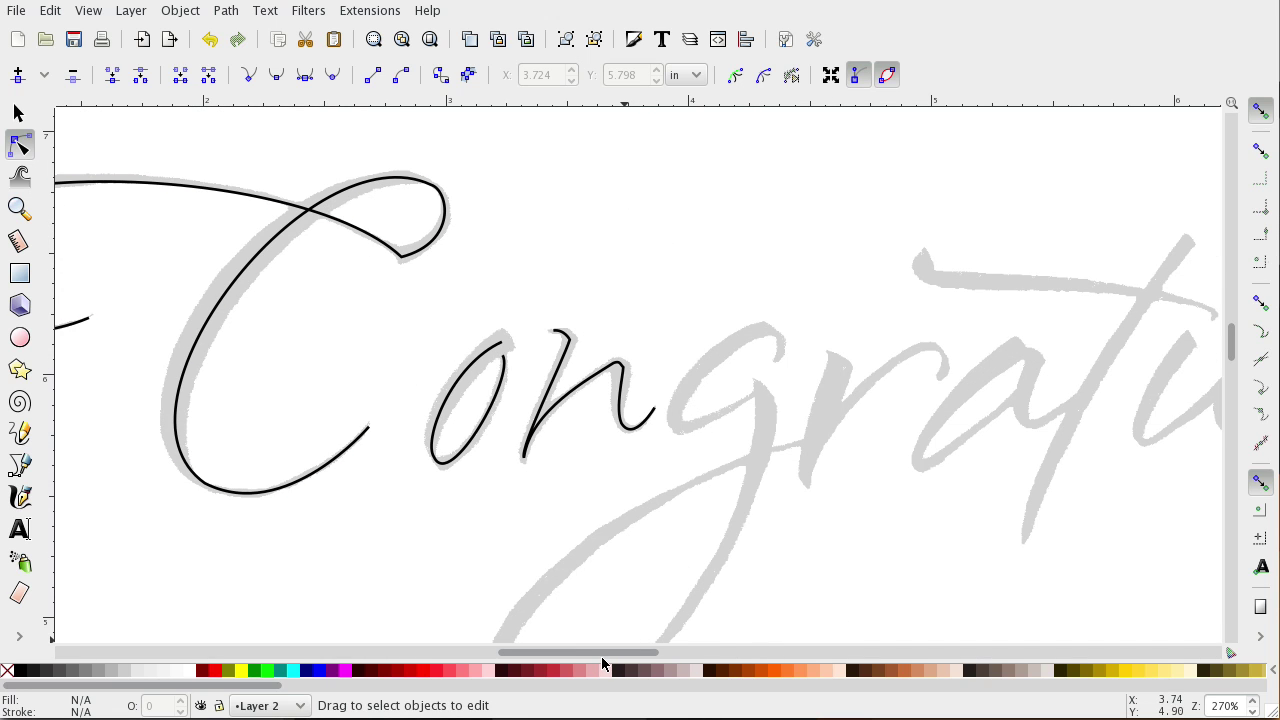
{"action": "left_click_drag", "start_coordinate": [604, 655], "coordinate": [634, 656]}
{"action": "scroll", "coordinate": [580, 245], "scroll_direction": "down", "scroll_amount": 3}
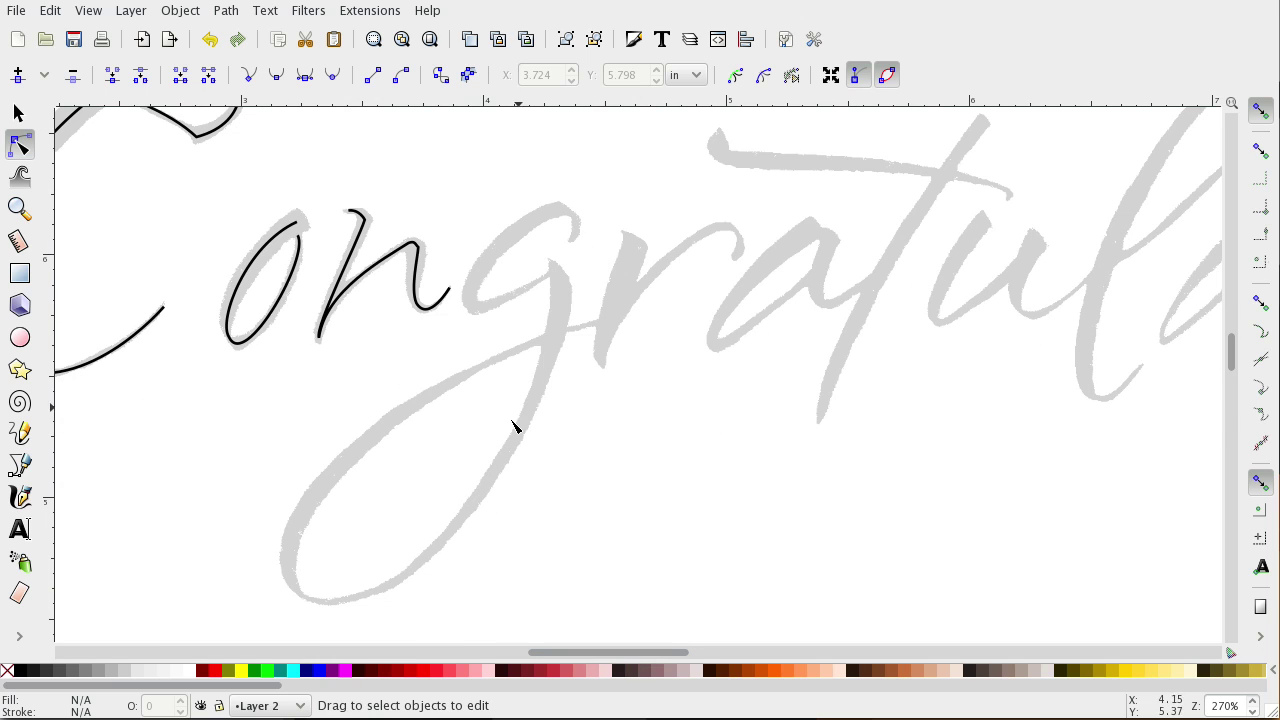
{"action": "left_click", "coordinate": [19, 465]}
{"action": "left_click", "coordinate": [571, 240]}
{"action": "left_click", "coordinate": [471, 298]}
{"action": "left_click", "coordinate": [552, 272]}
{"action": "left_click", "coordinate": [308, 598]}
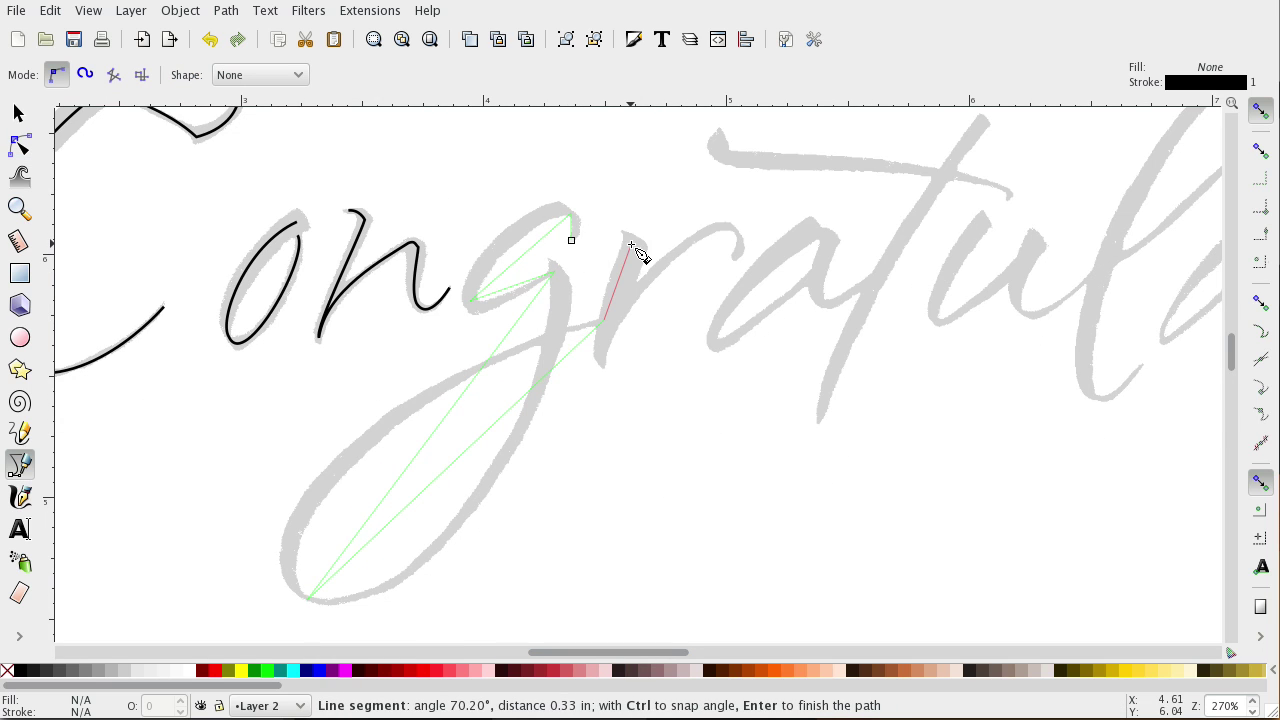
{"action": "double_click", "coordinate": [735, 233]}
Curve the g's upper bowl with handles pulled from its top node and its lower turning node.
{"action": "key", "text": "n"}
{"action": "left_click_drag", "start_coordinate": [571, 240], "coordinate": [529, 188]}
{"action": "left_click_drag", "start_coordinate": [471, 298], "coordinate": [466, 287]}
Shape the g's descender loop with handles from the stem top, the loop's bottom node, and the junction with the r.
{"action": "mouse_move", "coordinate": [555, 272]}
{"action": "left_mouse_down"}
{"action": "mouse_move", "coordinate": [594, 340]}
{"action": "mouse_move", "coordinate": [600, 384]}
{"action": "left_mouse_up"}
{"action": "mouse_move", "coordinate": [307, 600]}
{"action": "left_mouse_down"}
{"action": "mouse_move", "coordinate": [463, 623]}
{"action": "mouse_move", "coordinate": [543, 529]}
{"action": "mouse_move", "coordinate": [494, 367]}
{"action": "mouse_move", "coordinate": [195, 483]}
{"action": "mouse_move", "coordinate": [410, 636]}
{"action": "left_mouse_up"}
{"action": "left_click_drag", "start_coordinate": [600, 384], "coordinate": [587, 379]}
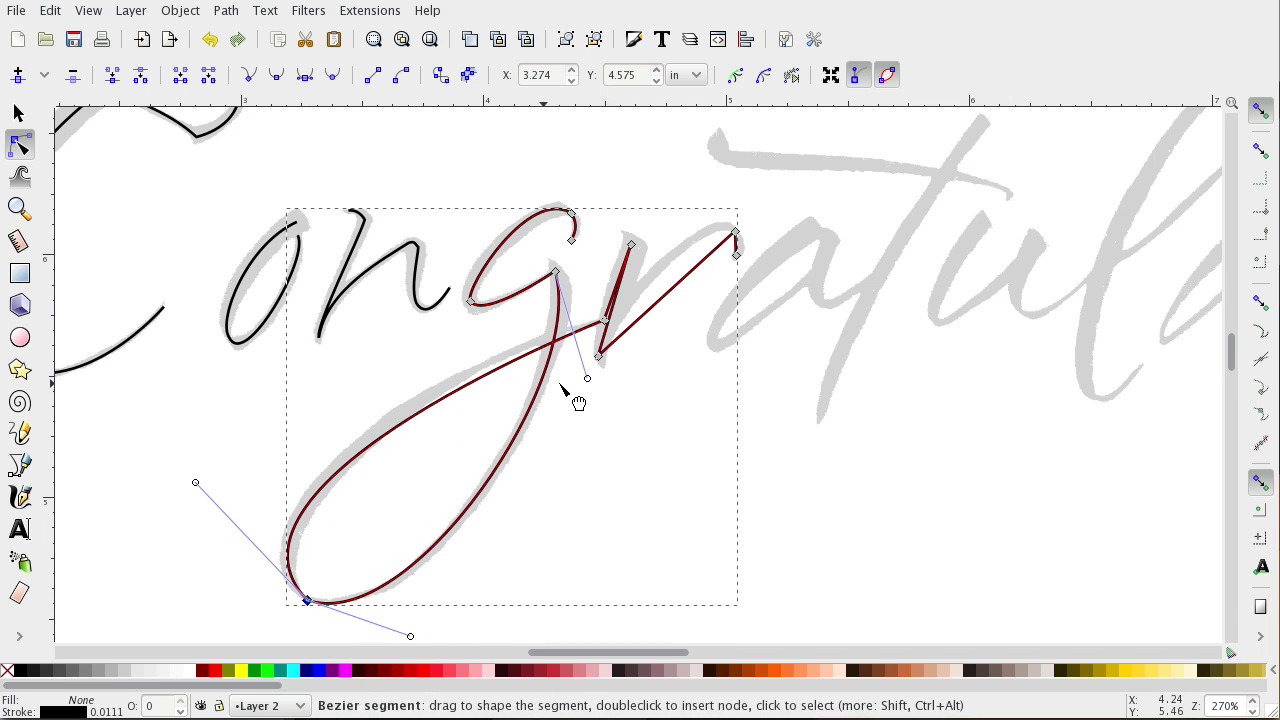
{"action": "left_click_drag", "start_coordinate": [604, 320], "coordinate": [560, 323]}
{"action": "mouse_move", "coordinate": [195, 483]}
{"action": "left_mouse_down"}
{"action": "mouse_move", "coordinate": [209, 486]}
{"action": "mouse_move", "coordinate": [216, 469]}
{"action": "left_mouse_up"}
{"action": "left_click_drag", "start_coordinate": [410, 636], "coordinate": [421, 636]}
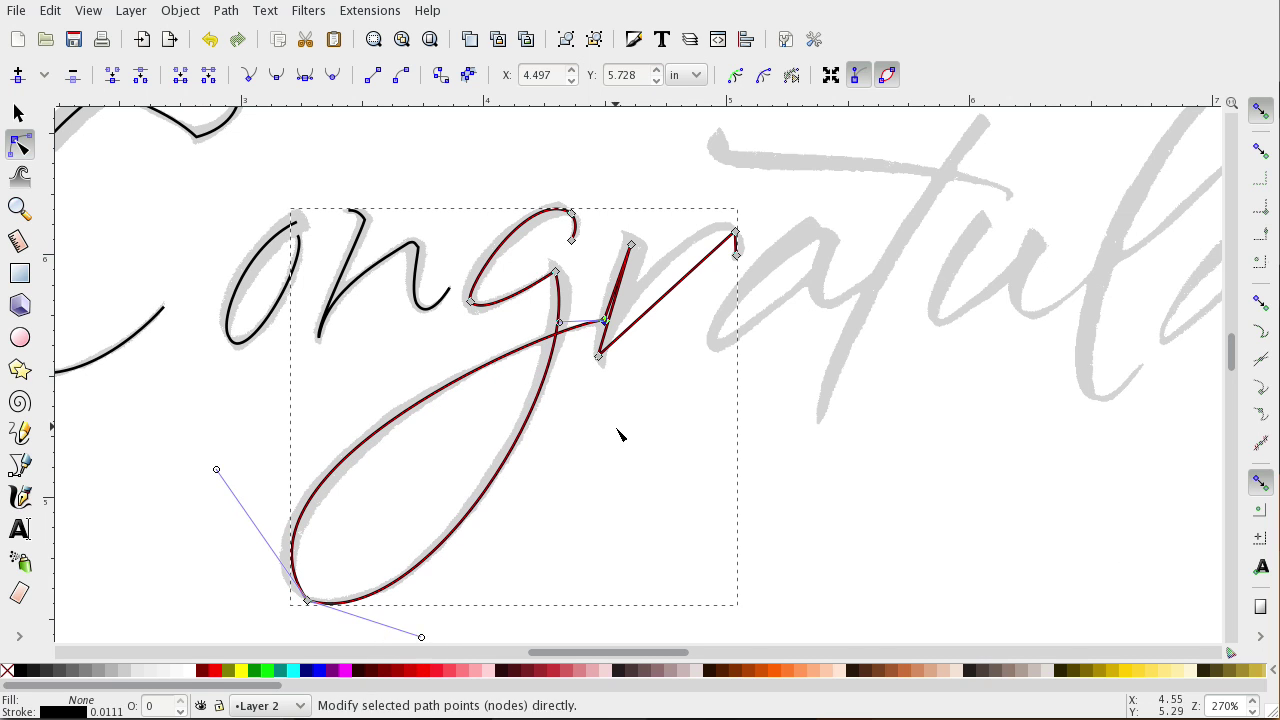
Curve the r's stem and arch with handles pulled from its top, foot, and shoulder nodes, and deselect the path.
{"action": "left_click_drag", "start_coordinate": [633, 247], "coordinate": [620, 278]}
{"action": "left_click_drag", "start_coordinate": [600, 357], "coordinate": [598, 340]}
{"action": "scroll", "coordinate": [634, 393], "scroll_direction": "up", "scroll_amount": 1}
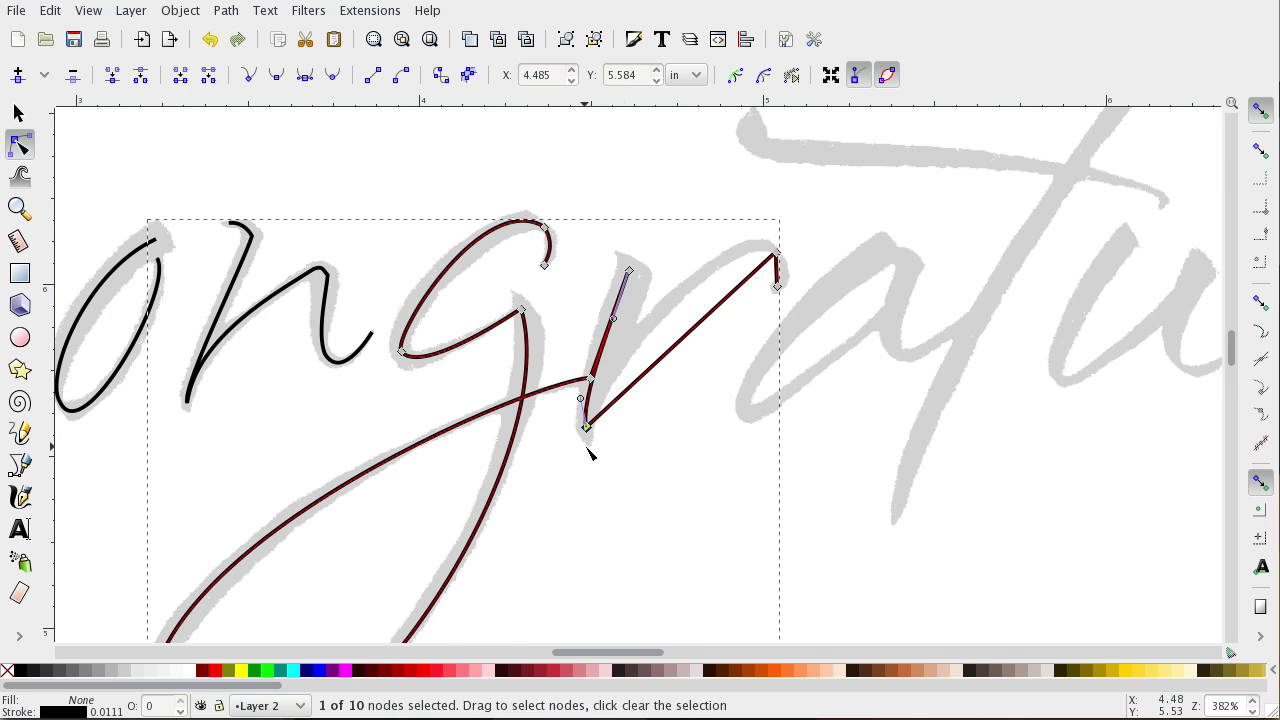
{"action": "mouse_move", "coordinate": [588, 428]}
{"action": "left_mouse_down"}
{"action": "mouse_move", "coordinate": [623, 364]}
{"action": "mouse_move", "coordinate": [637, 460]}
{"action": "mouse_move", "coordinate": [654, 374]}
{"action": "mouse_move", "coordinate": [588, 304]}
{"action": "left_mouse_up"}
{"action": "left_click_drag", "start_coordinate": [617, 391], "coordinate": [680, 290]}
{"action": "left_click_drag", "start_coordinate": [588, 306], "coordinate": [608, 323]}
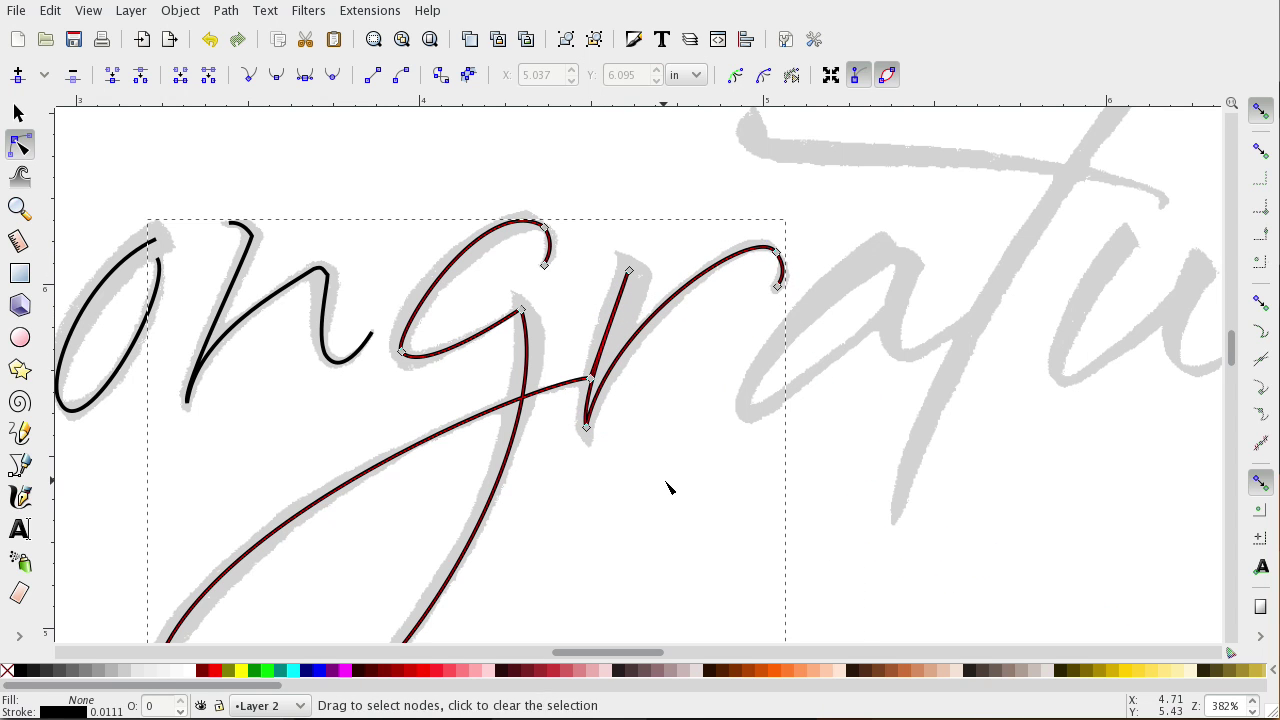
{"action": "left_click", "coordinate": [672, 493]}
Outline the a and the t's stem with one straight-segment Bezier path ending at the t's foot.
{"action": "scroll", "coordinate": [674, 500], "scroll_direction": "down", "scroll_amount": 1}
{"action": "scroll", "coordinate": [600, 420], "scroll_direction": "down", "scroll_amount": 1}
{"action": "scroll", "coordinate": [1224, 532], "scroll_direction": "up", "scroll_amount": 2}
{"action": "scroll", "coordinate": [674, 651], "scroll_direction": "right", "scroll_amount": 3}
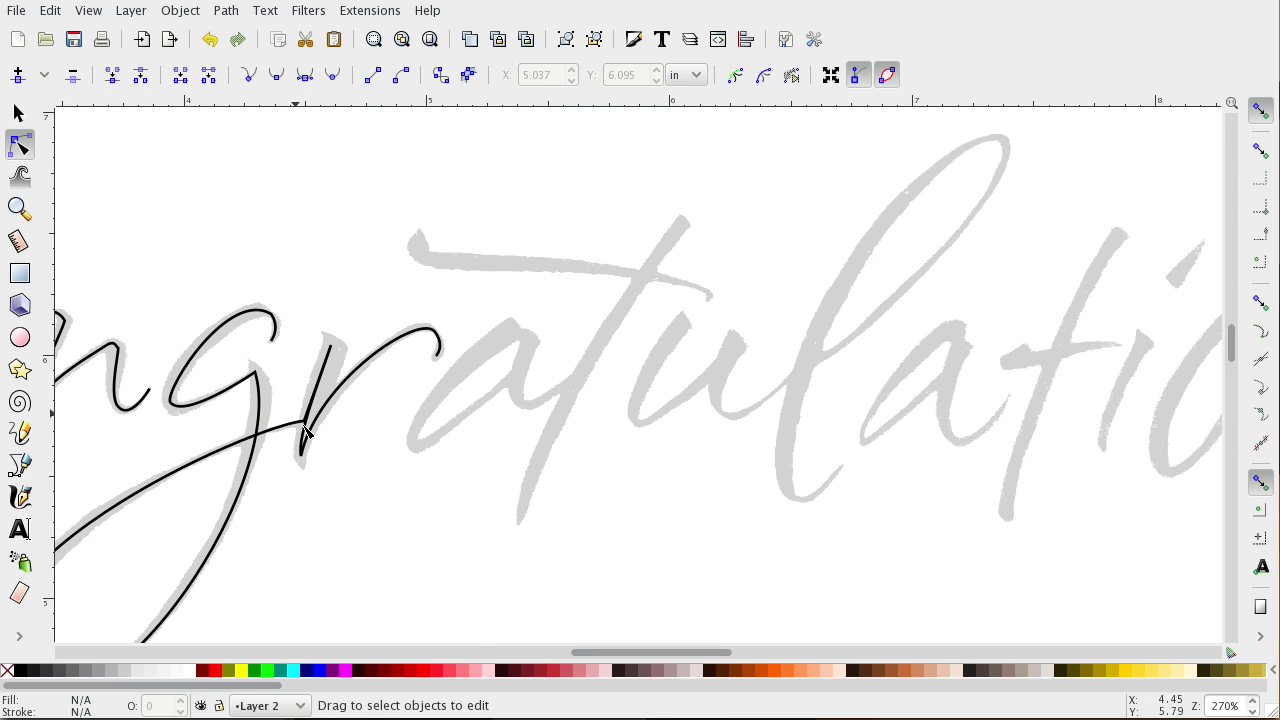
{"action": "mouse_move", "coordinate": [662, 653]}
{"action": "left_mouse_down"}
{"action": "mouse_move", "coordinate": [597, 654]}
{"action": "mouse_move", "coordinate": [654, 652]}
{"action": "left_mouse_up"}
{"action": "left_click", "coordinate": [19, 465]}
{"action": "left_click", "coordinate": [596, 329]}
{"action": "left_click", "coordinate": [500, 443]}
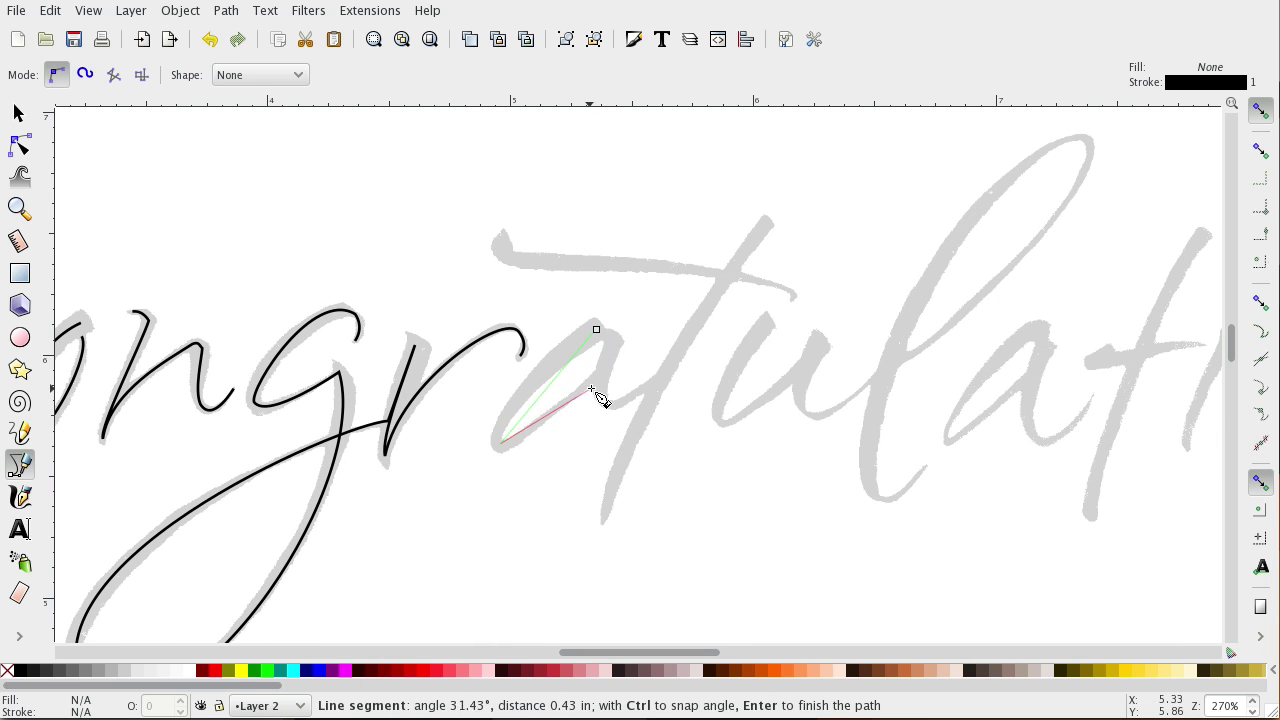
{"action": "left_click", "coordinate": [605, 340]}
{"action": "left_click", "coordinate": [603, 400]}
{"action": "left_click", "coordinate": [765, 227]}
{"action": "left_click", "coordinate": [604, 518]}
{"action": "key", "text": "Return"}
Curve the a's bowl and right-hand stroke with handles pulled from its upper and lower nodes.
{"action": "left_click", "coordinate": [20, 146]}
{"action": "key", "text": "plus"}
{"action": "left_click_drag", "start_coordinate": [649, 652], "coordinate": [615, 651]}
{"action": "left_click_drag", "start_coordinate": [828, 310], "coordinate": [771, 324]}
{"action": "mouse_move", "coordinate": [694, 472]}
{"action": "left_mouse_down"}
{"action": "mouse_move", "coordinate": [672, 455]}
{"action": "mouse_move", "coordinate": [708, 488]}
{"action": "left_mouse_up"}
{"action": "left_click_drag", "start_coordinate": [852, 331], "coordinate": [840, 396]}
{"action": "mouse_move", "coordinate": [708, 488]}
{"action": "left_mouse_down"}
{"action": "mouse_move", "coordinate": [719, 465]}
{"action": "mouse_move", "coordinate": [697, 488]}
{"action": "mouse_move", "coordinate": [710, 475]}
{"action": "left_mouse_up"}
{"action": "left_click_drag", "start_coordinate": [840, 396], "coordinate": [856, 374]}
{"action": "left_click_drag", "start_coordinate": [845, 322], "coordinate": [838, 388]}
{"action": "left_click", "coordinate": [853, 322]}
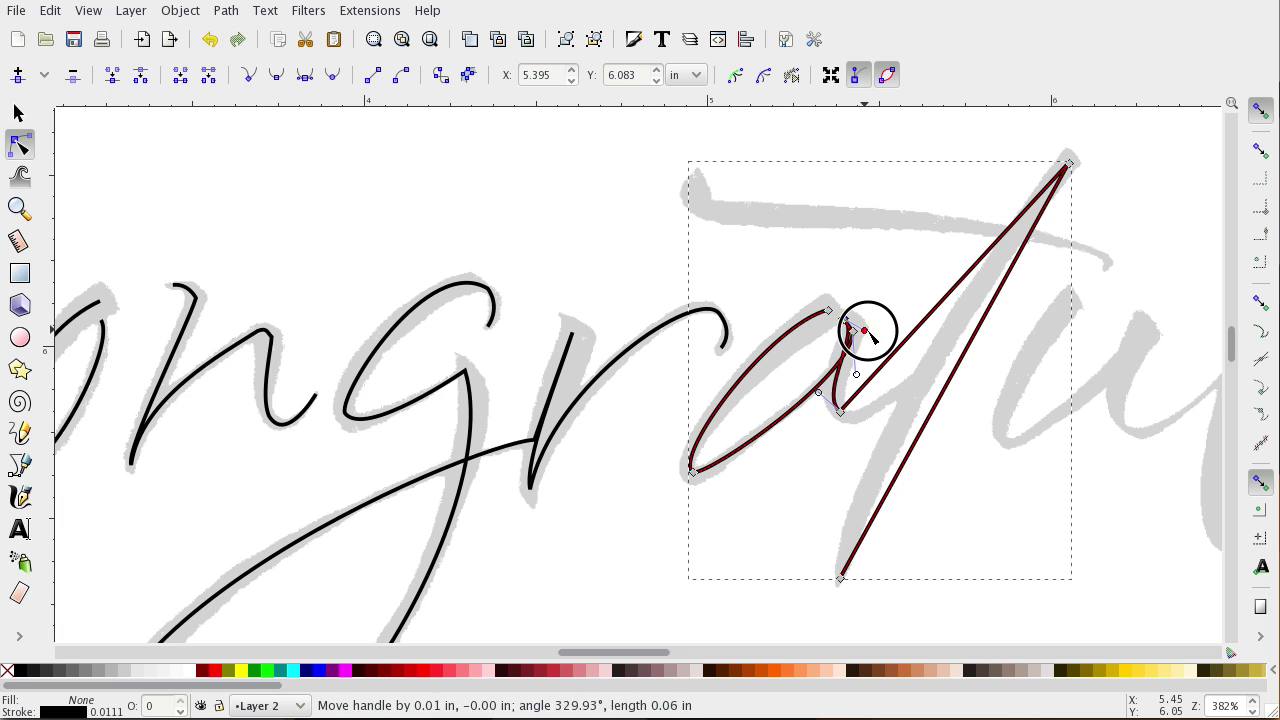
Refine the top of the a by adjusting both handles of the node where the bowl meets the right-hand stroke.
{"action": "key", "text": "plus"}
{"action": "key", "text": "plus"}
{"action": "key", "text": "plus"}
{"action": "left_click_drag", "start_coordinate": [617, 654], "coordinate": [641, 654]}
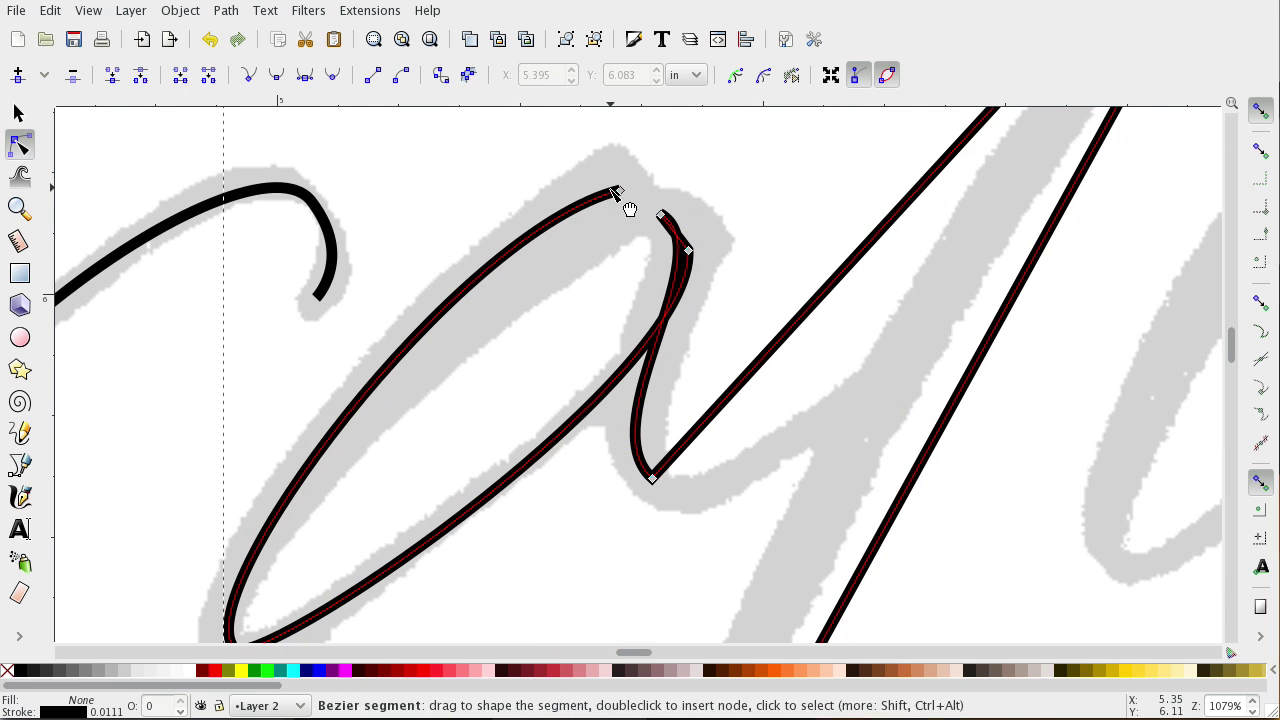
{"action": "left_click", "coordinate": [660, 217]}
{"action": "left_click_drag", "start_coordinate": [734, 286], "coordinate": [742, 272]}
{"action": "left_click_drag", "start_coordinate": [580, 402], "coordinate": [567, 408]}
{"action": "left_click_drag", "start_coordinate": [696, 372], "coordinate": [772, 387]}
{"action": "key", "text": "ctrl+z"}
{"action": "left_click", "coordinate": [50, 11]}
{"action": "left_click", "coordinate": [801, 182]}
Curve the a's connecting stroke and the t's stem with handles from the a's foot and the t's top and bottom nodes.
{"action": "scroll", "coordinate": [790, 420], "scroll_direction": "down", "scroll_amount": 3}
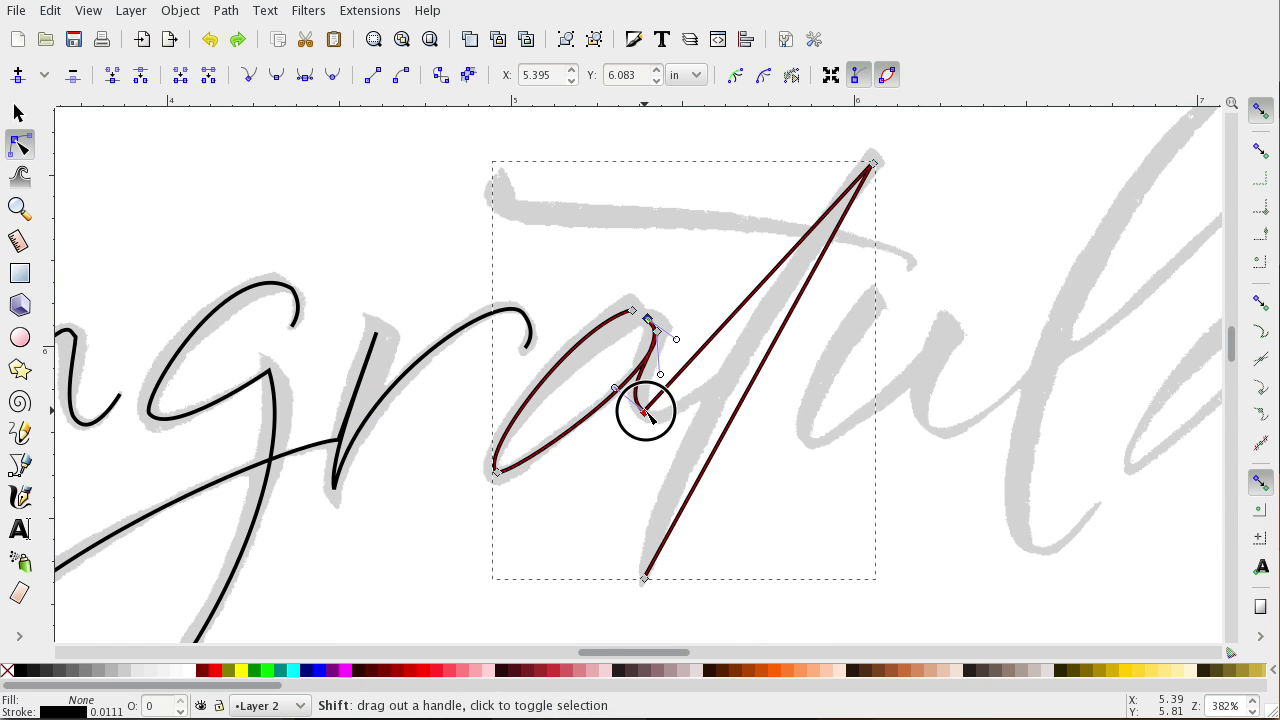
{"action": "left_click_drag", "start_coordinate": [645, 412], "coordinate": [690, 464]}
{"action": "left_click_drag", "start_coordinate": [873, 163], "coordinate": [804, 256]}
{"action": "left_click_drag", "start_coordinate": [690, 464], "coordinate": [705, 440]}
{"action": "left_click_drag", "start_coordinate": [846, 212], "coordinate": [766, 271]}
{"action": "left_click_drag", "start_coordinate": [644, 578], "coordinate": [668, 462]}
{"action": "left_click", "coordinate": [943, 566]}
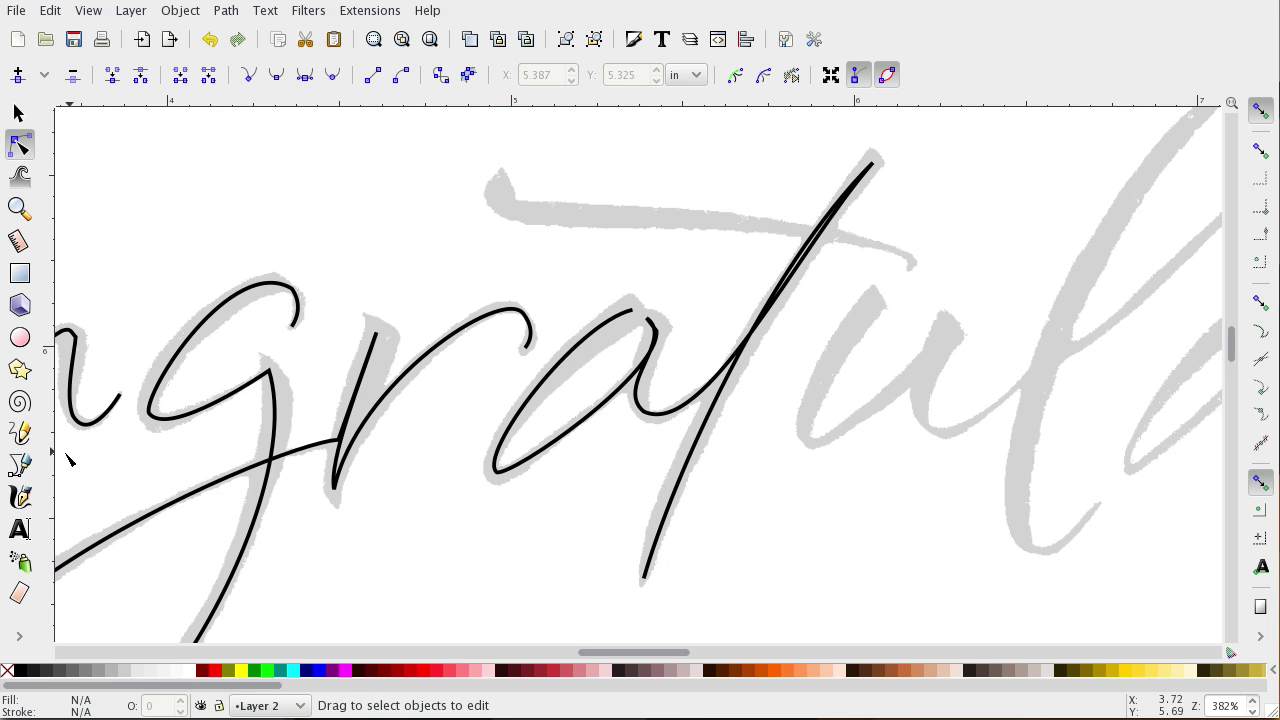
Outline the t's crossbar with a three-node Bezier path, including the short hook at its start.
{"action": "key", "text": "b"}
{"action": "left_click", "coordinate": [497, 189]}
{"action": "left_click", "coordinate": [510, 208]}
{"action": "double_click", "coordinate": [912, 266]}
Bend the t's crossbar to follow the lettering with handles pulled from its nodes, and deselect the path.
{"action": "key", "text": "n"}
{"action": "left_click_drag", "start_coordinate": [497, 189], "coordinate": [637, 207]}
{"action": "left_click_drag", "start_coordinate": [912, 266], "coordinate": [907, 234]}
{"action": "left_click_drag", "start_coordinate": [637, 207], "coordinate": [629, 206]}
{"action": "left_click", "coordinate": [1080, 523]}
Outline the u and the connected l with one straight-segment Bezier path ending at the l's exit stroke.
{"action": "scroll", "coordinate": [843, 614], "scroll_direction": "right", "scroll_amount": 5}
{"action": "key", "text": "minus"}
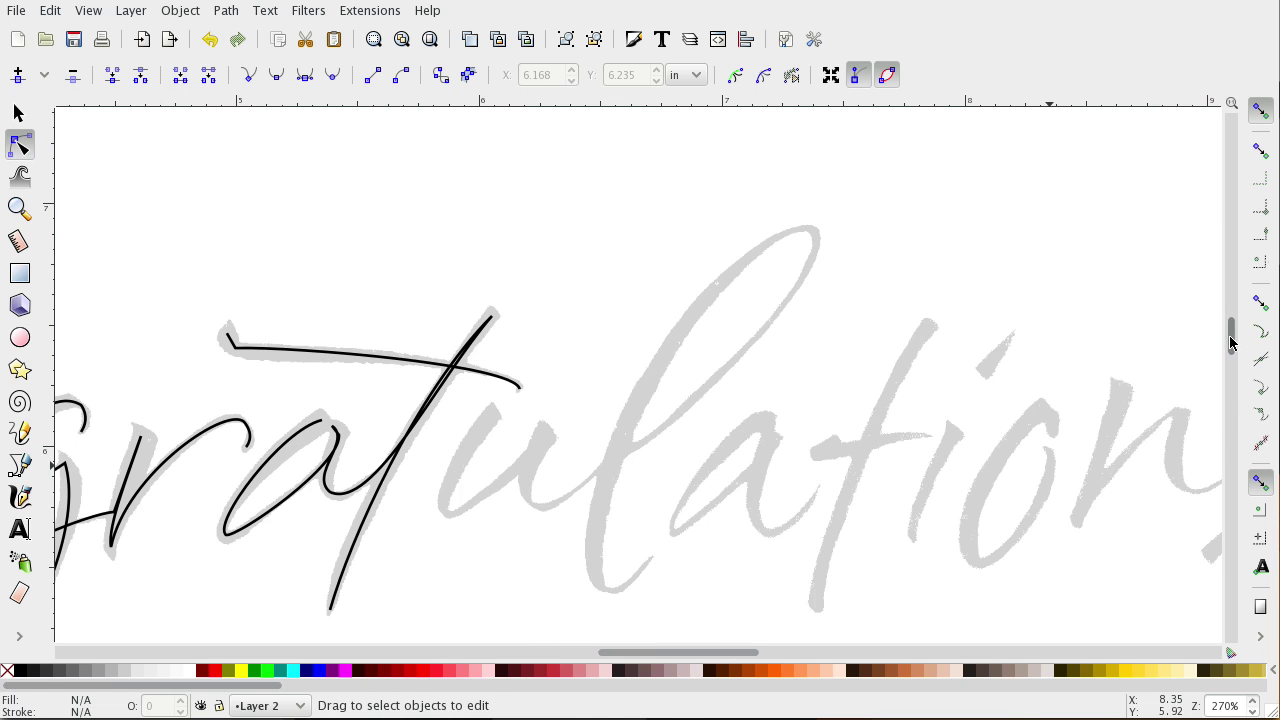
{"action": "key", "text": "b"}
{"action": "left_click", "coordinate": [494, 412]}
{"action": "left_click", "coordinate": [450, 510]}
{"action": "left_click", "coordinate": [545, 432]}
{"action": "left_click", "coordinate": [532, 500]}
{"action": "left_click", "coordinate": [814, 232]}
{"action": "left_click", "coordinate": [602, 587]}
{"action": "double_click", "coordinate": [650, 562]}
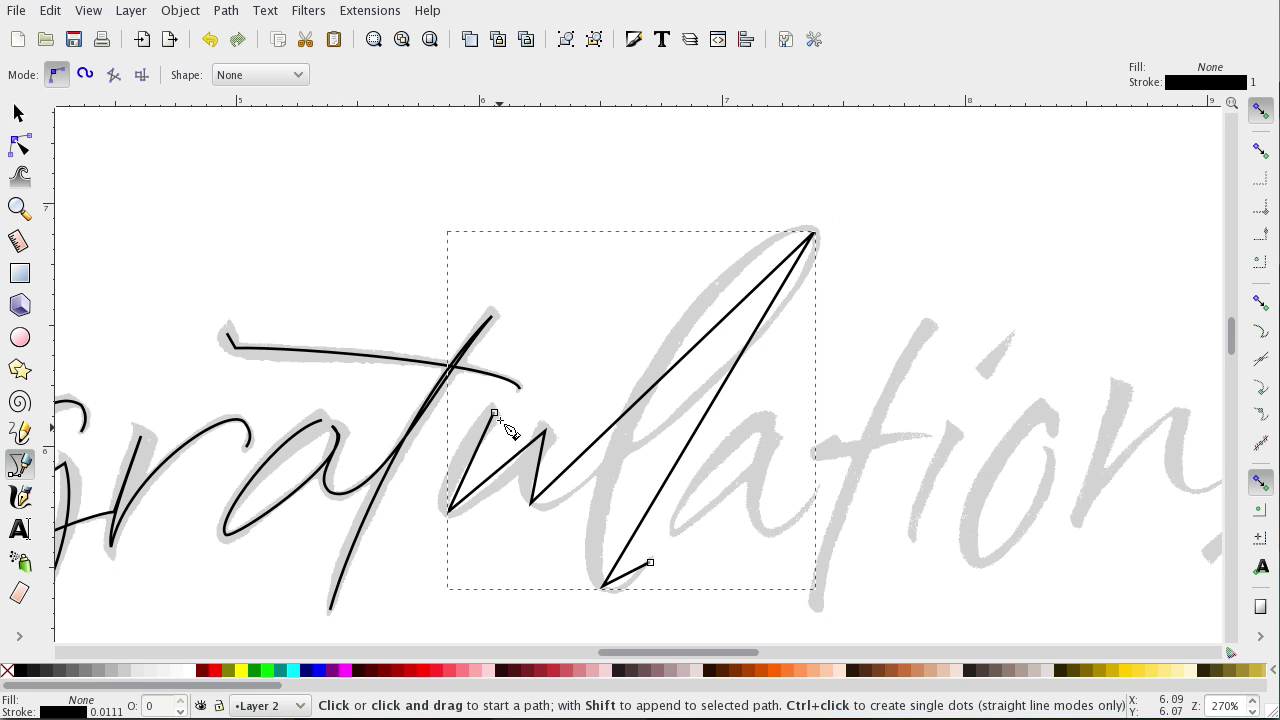
Curve the u and l path to follow the lettering with handles pulled from its nodes, and deselect the path.
{"action": "key", "text": "n"}
{"action": "left_click_drag", "start_coordinate": [450, 510], "coordinate": [477, 516]}
{"action": "left_click_drag", "start_coordinate": [545, 433], "coordinate": [533, 463]}
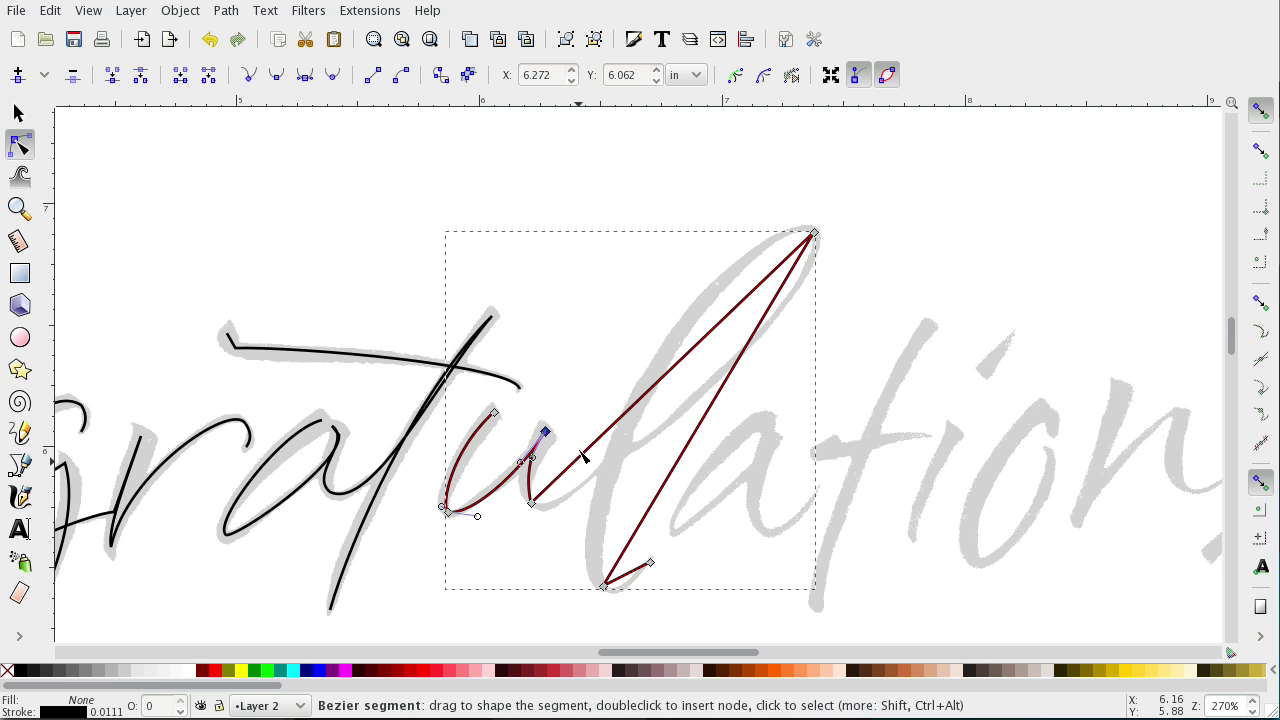
{"action": "left_click_drag", "start_coordinate": [530, 503], "coordinate": [522, 491]}
{"action": "mouse_move", "coordinate": [813, 234]}
{"action": "left_mouse_down"}
{"action": "mouse_move", "coordinate": [818, 248]}
{"action": "mouse_move", "coordinate": [704, 214]}
{"action": "mouse_move", "coordinate": [841, 267]}
{"action": "left_mouse_up"}
{"action": "left_click_drag", "start_coordinate": [568, 541], "coordinate": [562, 540]}
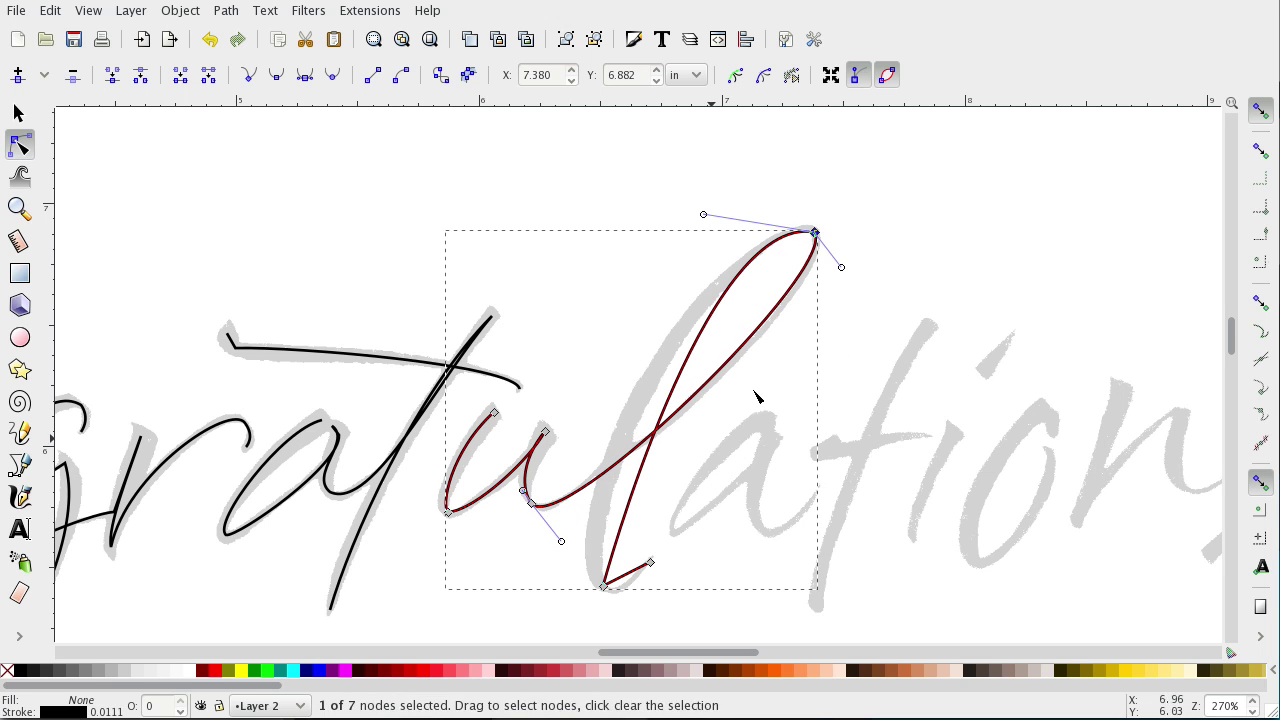
{"action": "left_click_drag", "start_coordinate": [603, 585], "coordinate": [549, 547]}
{"action": "left_click", "coordinate": [648, 608]}
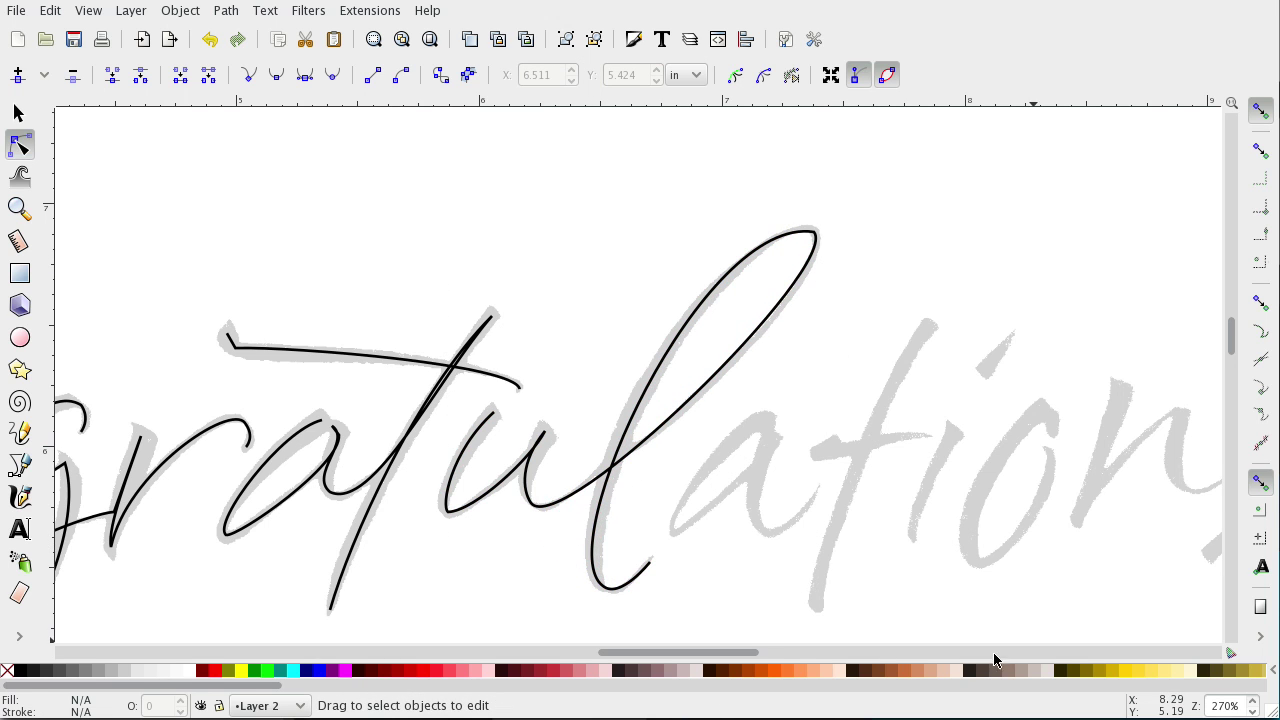
Outline the second a with a straight-segment Bezier path ending at its exit stroke.
{"action": "left_click_drag", "start_coordinate": [709, 652], "coordinate": [766, 652]}
{"action": "key", "text": "b"}
{"action": "left_click", "coordinate": [290, 531]}
{"action": "left_click", "coordinate": [383, 423]}
{"action": "left_click", "coordinate": [383, 530]}
{"action": "left_click", "coordinate": [435, 488]}
{"action": "key", "text": "Return"}
Curve the second a's bowl and connecting stroke with handles pulled from its nodes.
{"action": "key", "text": "n"}
{"action": "left_click_drag", "start_coordinate": [383, 422], "coordinate": [347, 422]}
{"action": "left_click", "coordinate": [389, 438]}
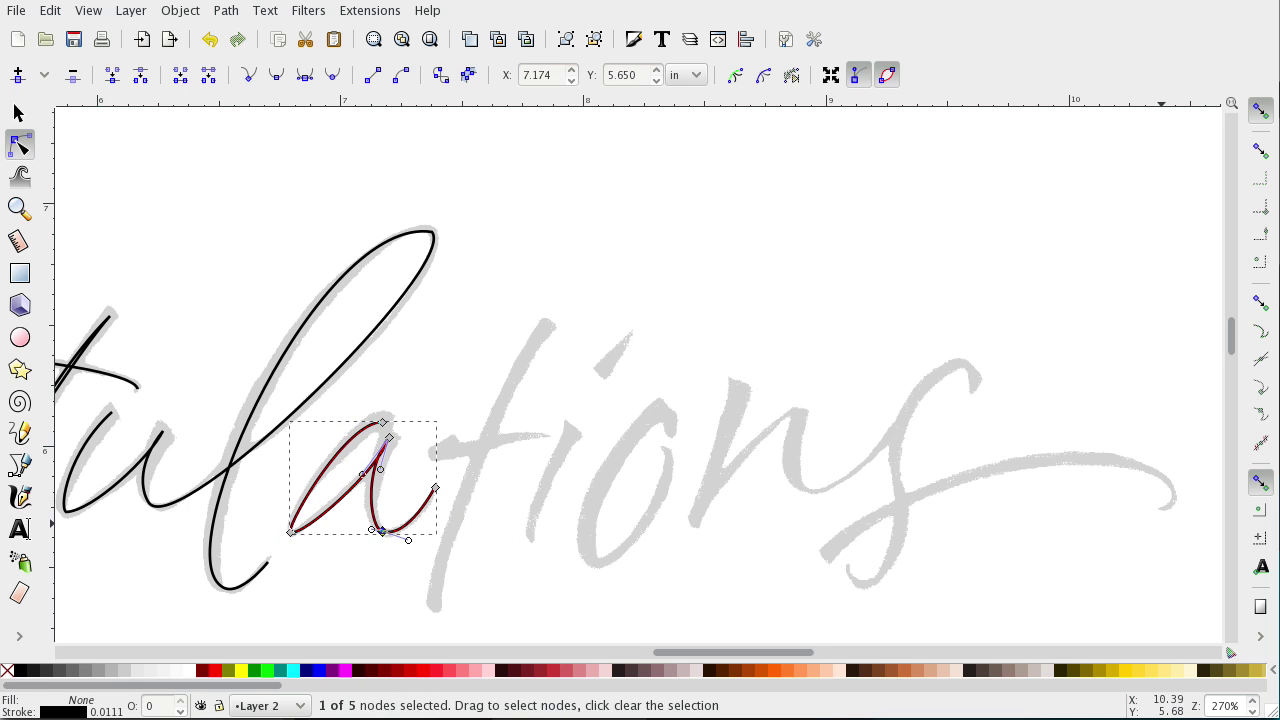
Trace the second t's stem with a two-node Bezier path, bend it with handles from both ends, and deselect it.
{"action": "left_click", "coordinate": [23, 476]}
{"action": "left_click", "coordinate": [434, 603]}
{"action": "left_click", "coordinate": [543, 329]}
{"action": "key", "text": "Return"}
{"action": "key", "text": "n"}
{"action": "left_click_drag", "start_coordinate": [543, 329], "coordinate": [510, 350]}
{"action": "left_click_drag", "start_coordinate": [432, 602], "coordinate": [440, 546]}
{"action": "key", "text": "b"}
{"action": "key", "text": "s"}
{"action": "key", "text": "Escape"}
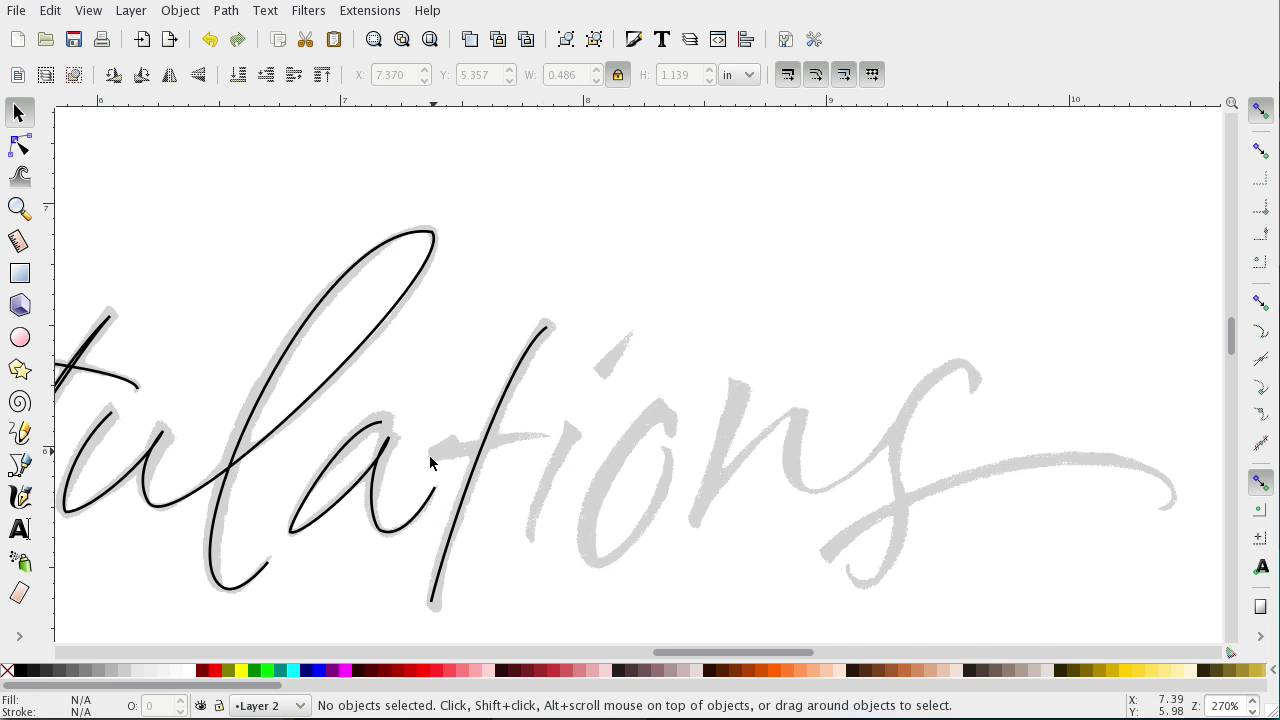
Trace the second t's crossbar with a Bezier path and bend it with node handles to follow the lettering.
{"action": "key", "text": "b"}
{"action": "left_click", "coordinate": [445, 449]}
{"action": "left_click", "coordinate": [543, 436]}
{"action": "key", "text": "Return"}
{"action": "key", "text": "n"}
{"action": "mouse_move", "coordinate": [445, 449]}
{"action": "left_mouse_down"}
{"action": "mouse_move", "coordinate": [524, 436]}
{"action": "mouse_move", "coordinate": [549, 451]}
{"action": "left_mouse_up"}
Trace the i's stem with a two-node Bezier path, curve it with node handles, and deselect it.
{"action": "key", "text": "b"}
{"action": "left_click", "coordinate": [572, 432]}
{"action": "left_click", "coordinate": [528, 532]}
{"action": "key", "text": "Return"}
{"action": "key", "text": "n"}
{"action": "left_click_drag", "start_coordinate": [528, 532], "coordinate": [531, 523]}
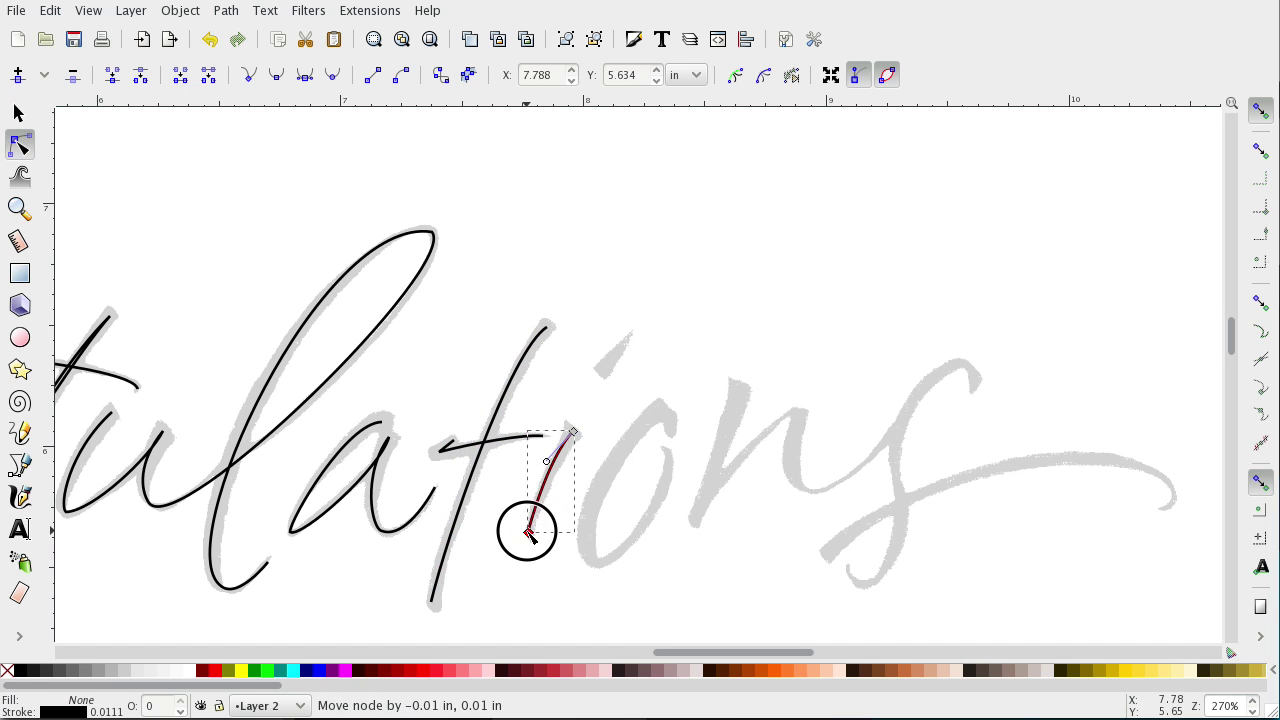
{"action": "key", "text": "Escape"}
Trace the i's dot with a short straight Bezier segment.
{"action": "key", "text": "b"}
{"action": "left_click", "coordinate": [603, 370]}
{"action": "left_click", "coordinate": [632, 340]}
{"action": "key", "text": "Return"}
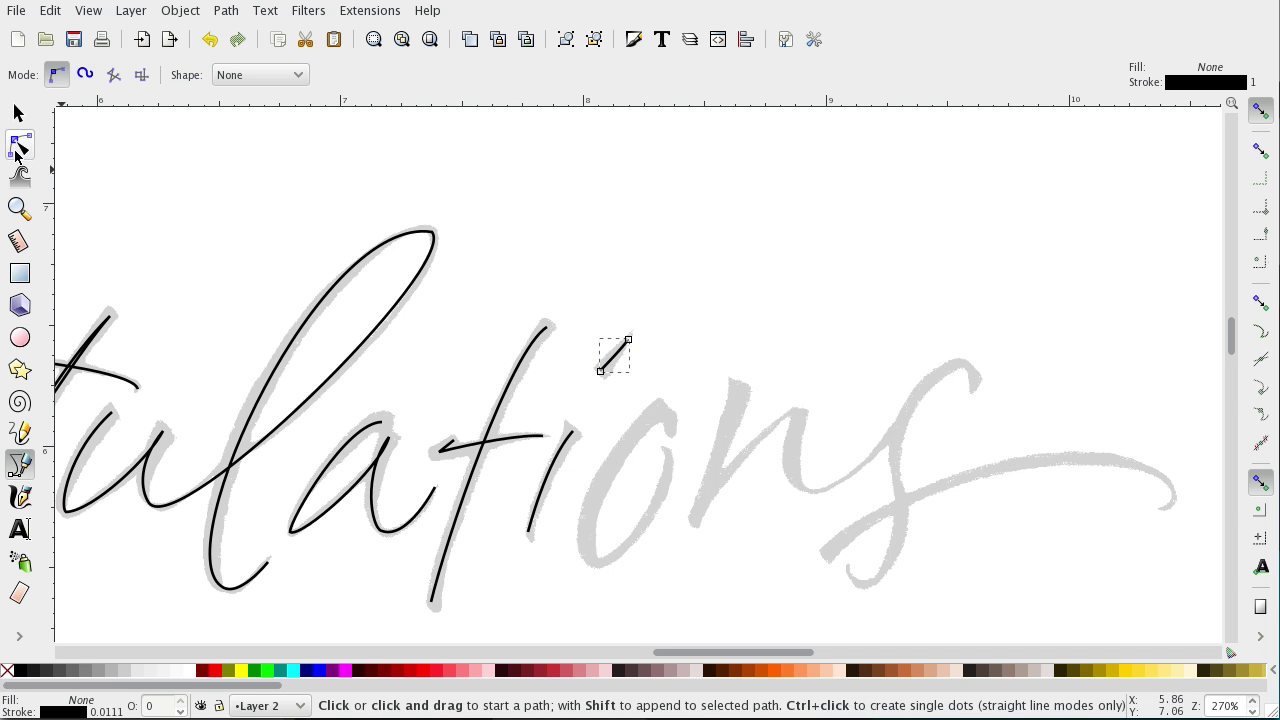
{"action": "key", "text": "n"}
{"action": "left_click", "coordinate": [632, 341]}
Outline the o after the i with a Bezier path and round its sides with handles from its nodes.
{"action": "key", "text": "b"}
{"action": "left_click", "coordinate": [673, 418]}
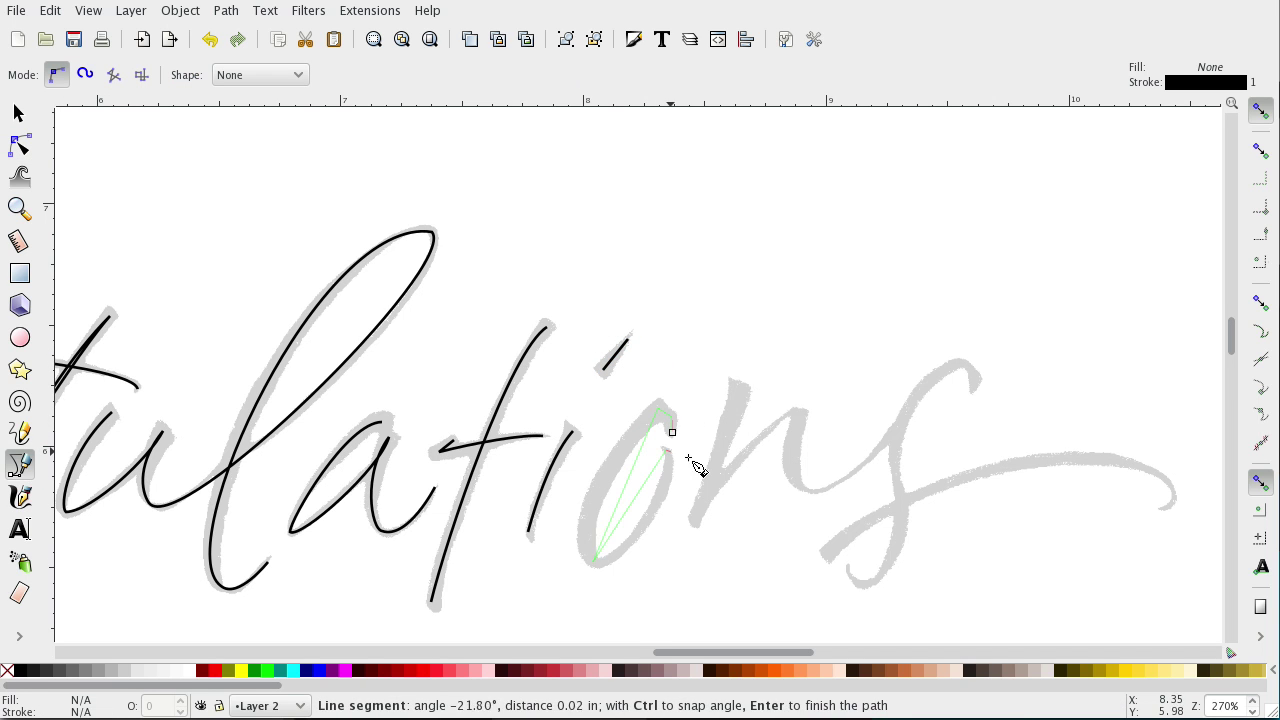
{"action": "left_click", "coordinate": [668, 452]}
{"action": "key", "text": "Return"}
{"action": "key", "text": "n"}
{"action": "left_click_drag", "start_coordinate": [615, 445], "coordinate": [606, 449]}
{"action": "left_click_drag", "start_coordinate": [593, 562], "coordinate": [571, 549]}
{"action": "left_click_drag", "start_coordinate": [667, 451], "coordinate": [672, 467]}
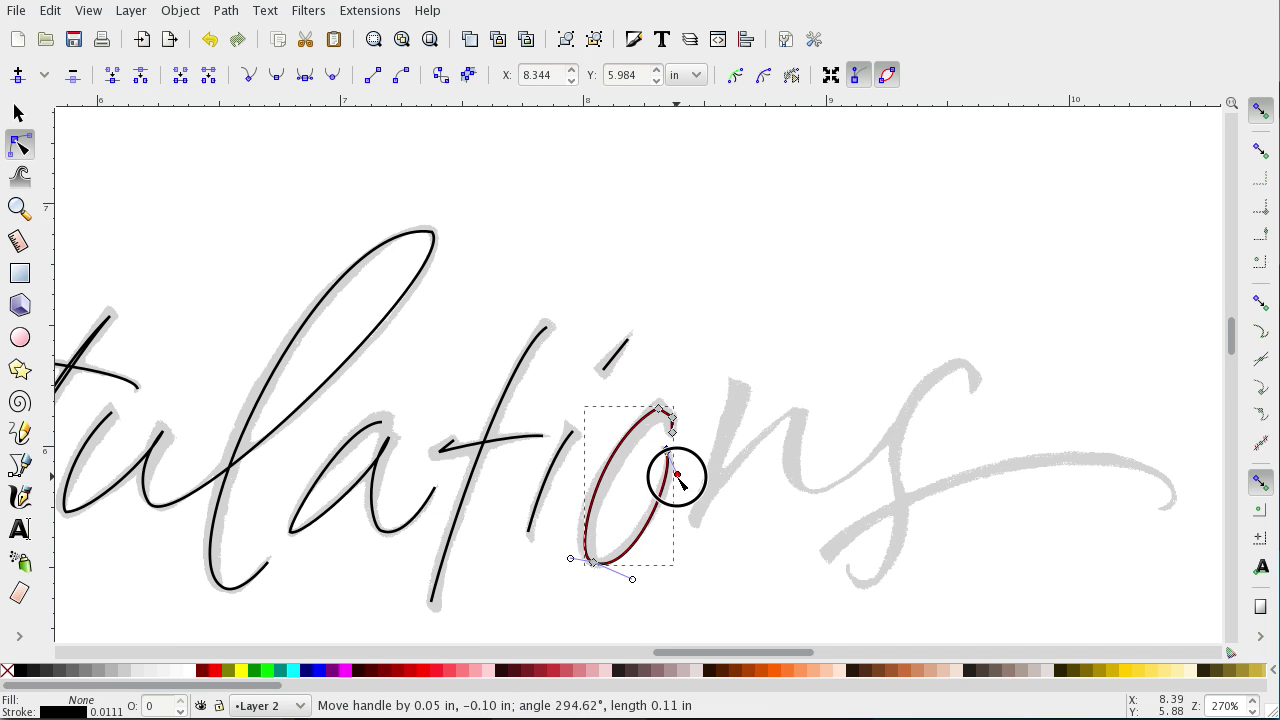
Outline the final n and the connected s with one straight-segment Bezier path ending at the s's lower hook.
{"action": "key", "text": "b"}
{"action": "left_click", "coordinate": [740, 387]}
{"action": "left_click", "coordinate": [697, 520]}
{"action": "left_click", "coordinate": [795, 412]}
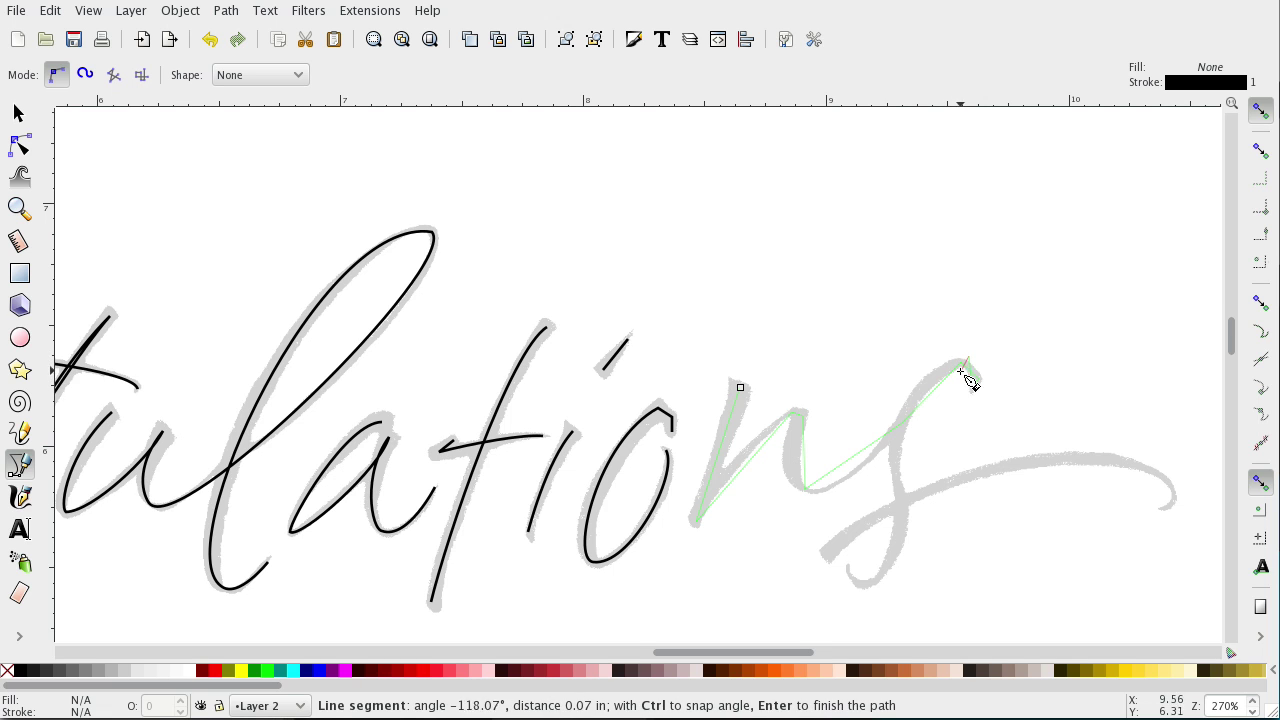
{"action": "left_click", "coordinate": [877, 580]}
{"action": "double_click", "coordinate": [845, 567]}
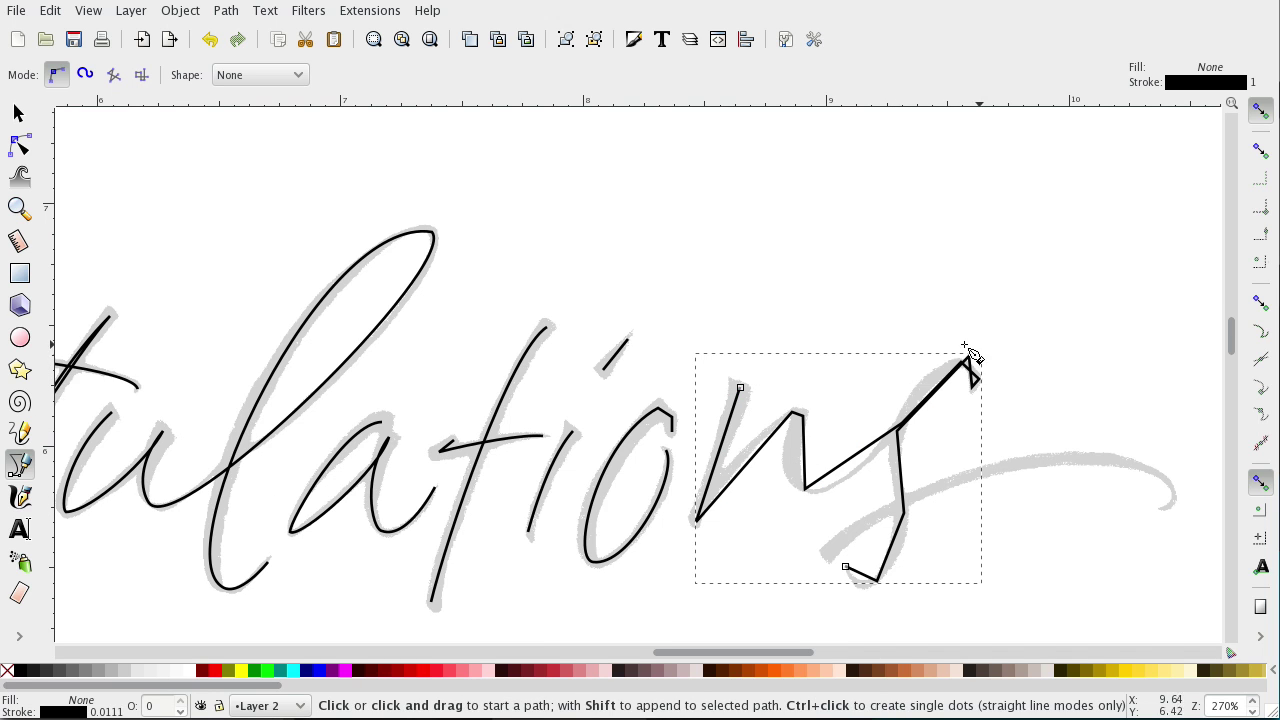
Curve the n, its connection to the s and the s's upper stroke with handles pulled from their nodes.
{"action": "key", "text": "n"}
{"action": "left_click", "coordinate": [738, 387]}
{"action": "left_click_drag", "start_coordinate": [724, 495], "coordinate": [834, 500]}
{"action": "scroll", "coordinate": [834, 500], "scroll_direction": "right", "scroll_amount": 5}
{"action": "key", "text": "plus"}
{"action": "key", "text": "plus"}
{"action": "scroll", "coordinate": [1234, 329], "scroll_direction": "down", "scroll_amount": 3}
{"action": "key", "text": "Up"}
{"action": "left_click_drag", "start_coordinate": [749, 335], "coordinate": [886, 272]}
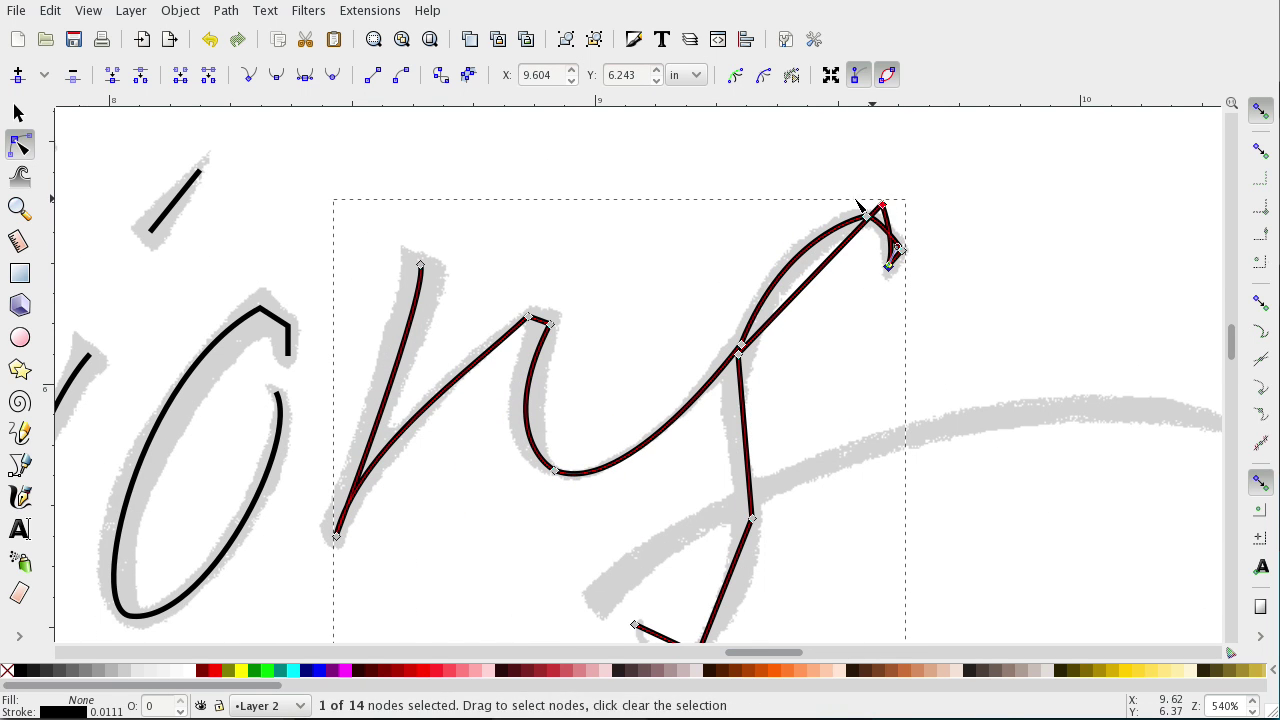
Move the s's stray top node onto the lettering, curve its spine and lower hook with handles, and deselect the path.
{"action": "mouse_move", "coordinate": [880, 205]}
{"action": "left_mouse_down"}
{"action": "mouse_move", "coordinate": [859, 218]}
{"action": "mouse_move", "coordinate": [905, 236]}
{"action": "mouse_move", "coordinate": [863, 214]}
{"action": "left_mouse_up"}
{"action": "left_click", "coordinate": [755, 520]}
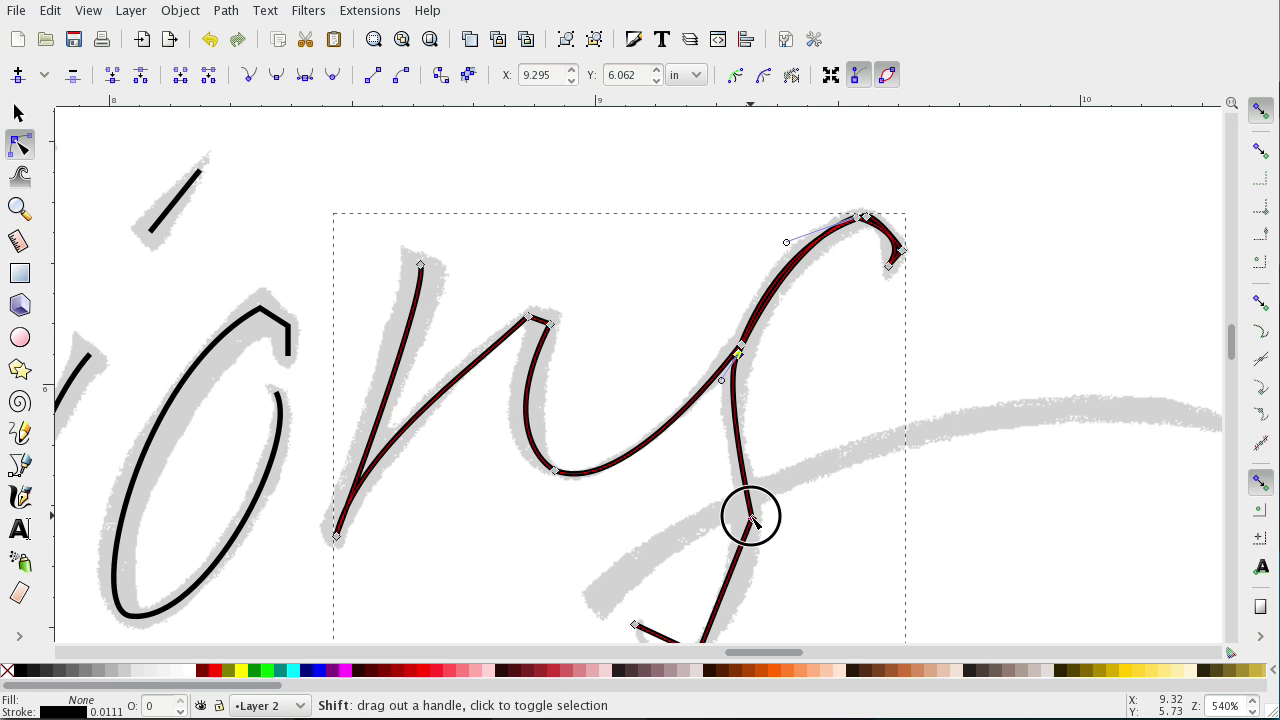
{"action": "scroll", "coordinate": [755, 520], "scroll_direction": "down", "scroll_amount": 4}
{"action": "left_click_drag", "start_coordinate": [746, 414], "coordinate": [660, 523]}
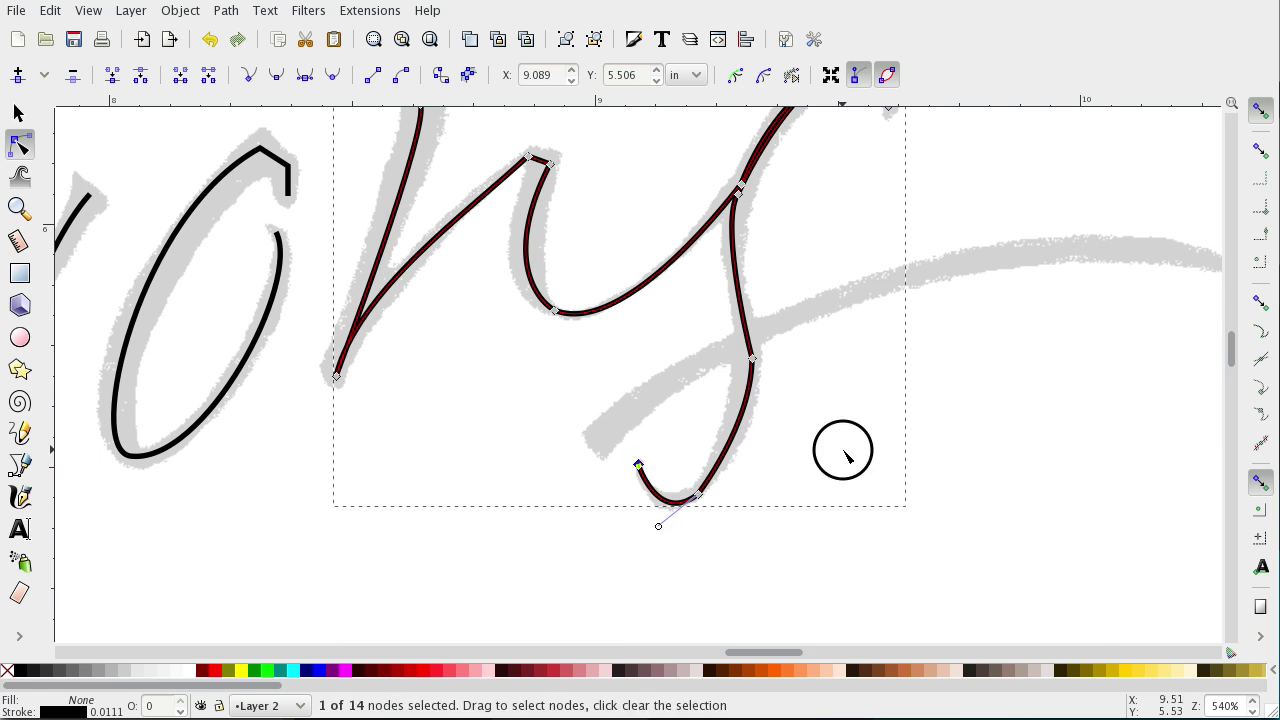
{"action": "key", "text": "Escape"}
Trace the s's long crossing flourish with a Bezier path, curve it with node handles, and deselect it.
{"action": "key", "text": "minus"}
{"action": "key", "text": "minus"}
{"action": "key", "text": "b"}
{"action": "left_click", "coordinate": [620, 423]}
{"action": "double_click", "coordinate": [960, 357]}
{"action": "key", "text": "n"}
{"action": "left_click_drag", "start_coordinate": [790, 390], "coordinate": [790, 360]}
{"action": "mouse_move", "coordinate": [772, 288]}
{"action": "left_mouse_down"}
{"action": "mouse_move", "coordinate": [767, 298]}
{"action": "mouse_move", "coordinate": [971, 371]}
{"action": "left_mouse_up"}
{"action": "key", "text": "Escape"}
Open the Layers dialog and hide Layer 1 to examine the traced paths of the whole word on their own.
{"action": "key", "text": "5"}
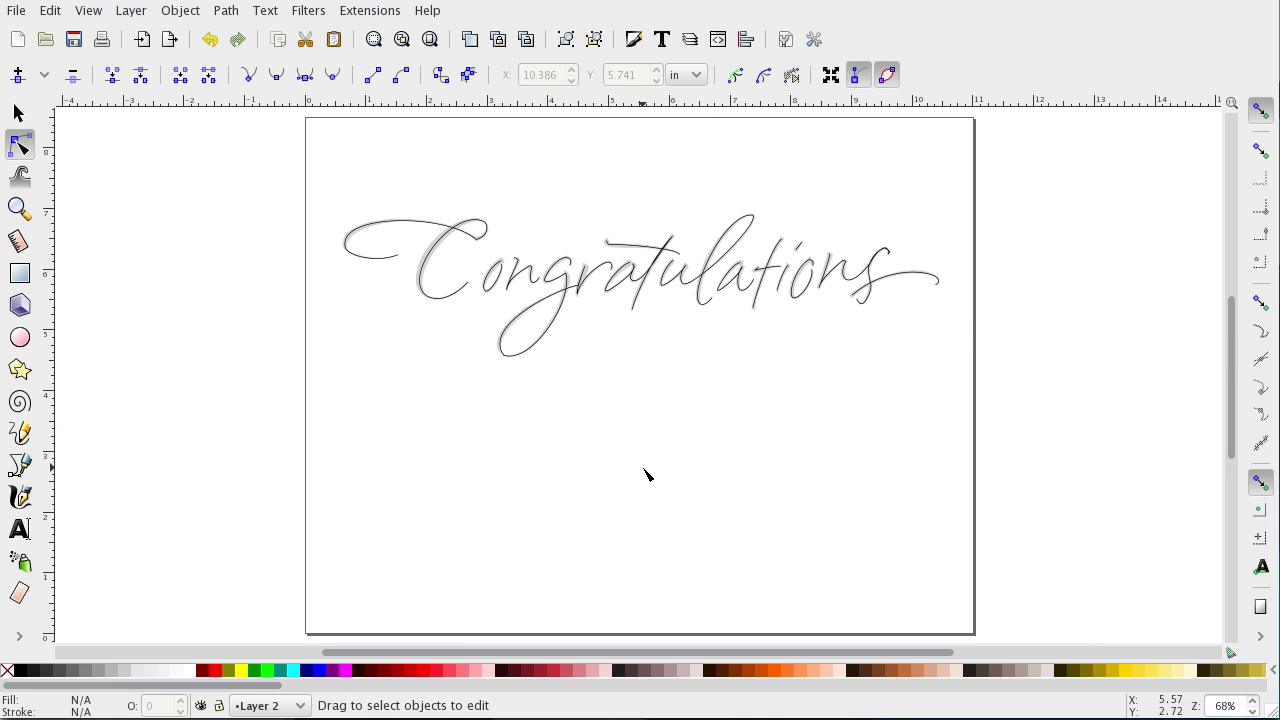
{"action": "key", "text": "4"}
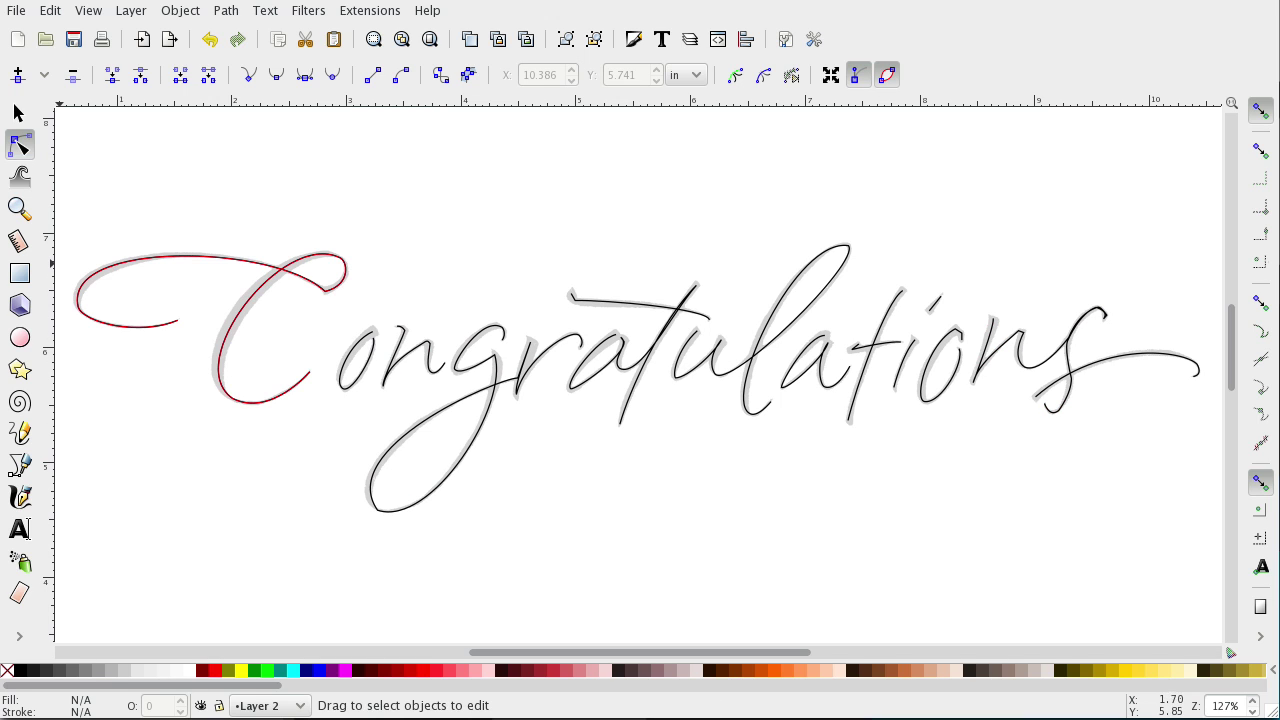
{"action": "left_click", "coordinate": [129, 12]}
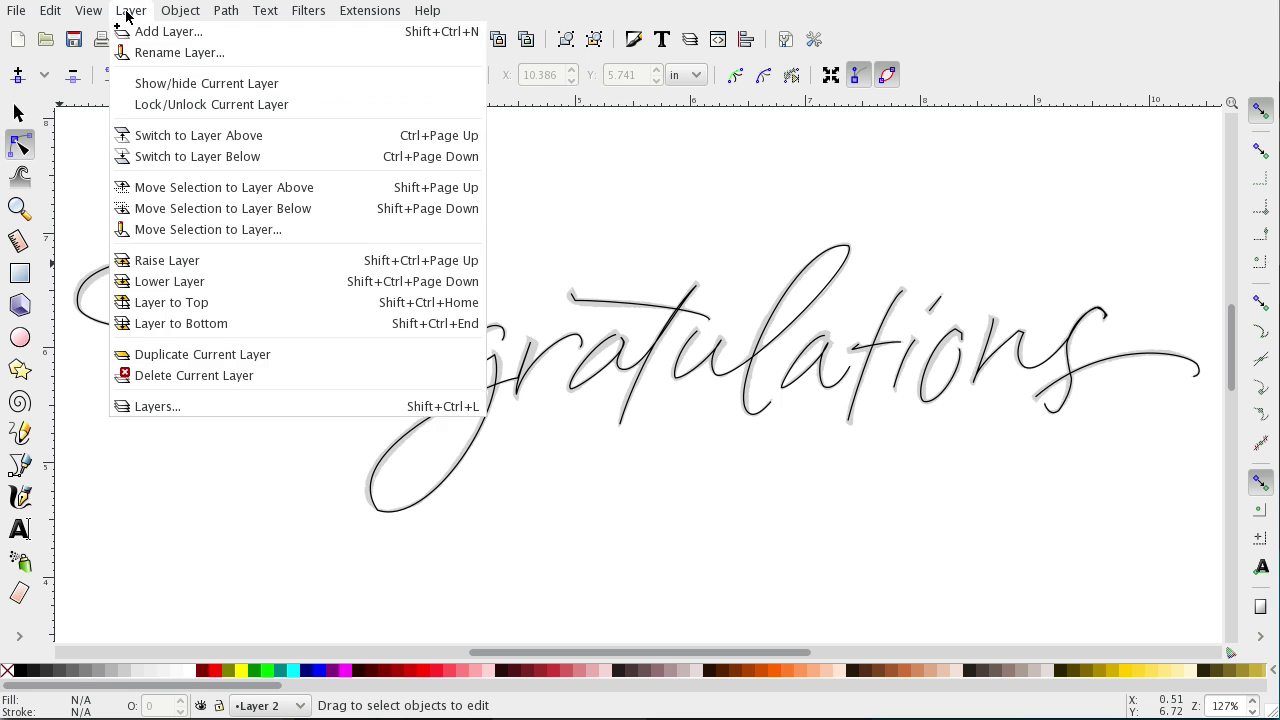
{"action": "left_click", "coordinate": [180, 408]}
{"action": "left_click_drag", "start_coordinate": [1143, 164], "coordinate": [1279, 132]}
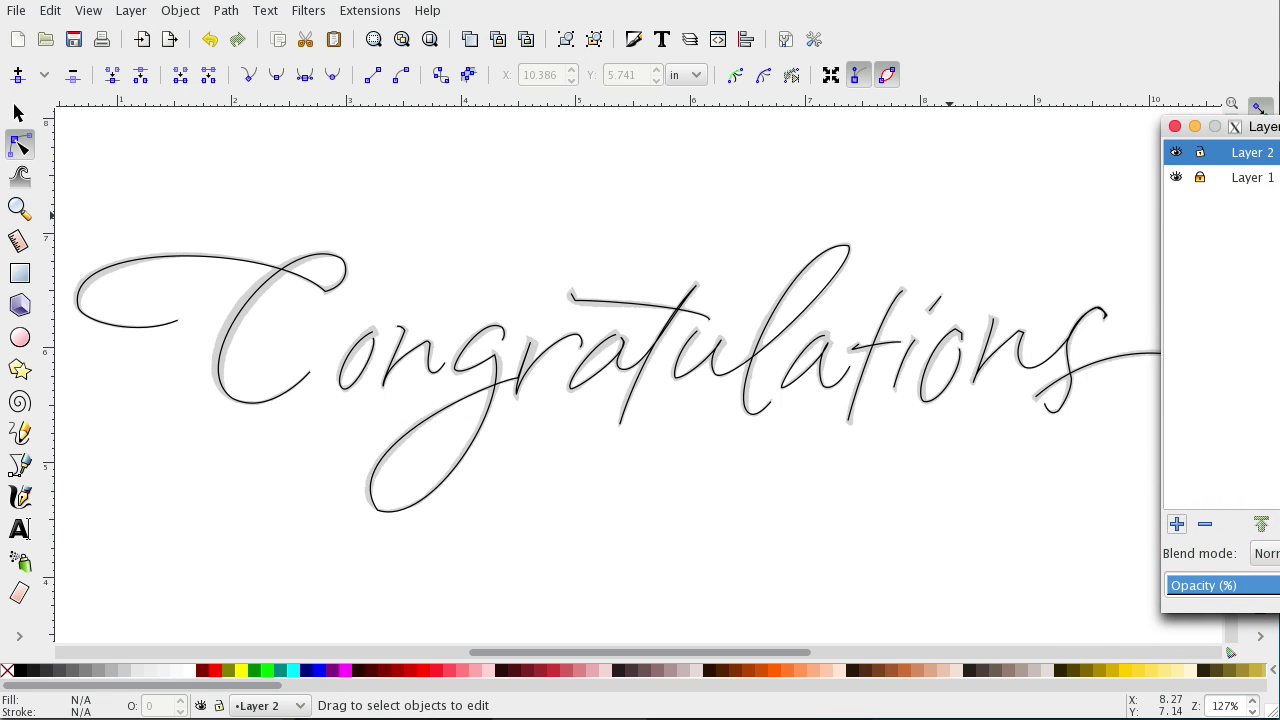
{"action": "left_click", "coordinate": [1176, 178]}
{"action": "left_click_drag", "start_coordinate": [1258, 130], "coordinate": [692, 515]}
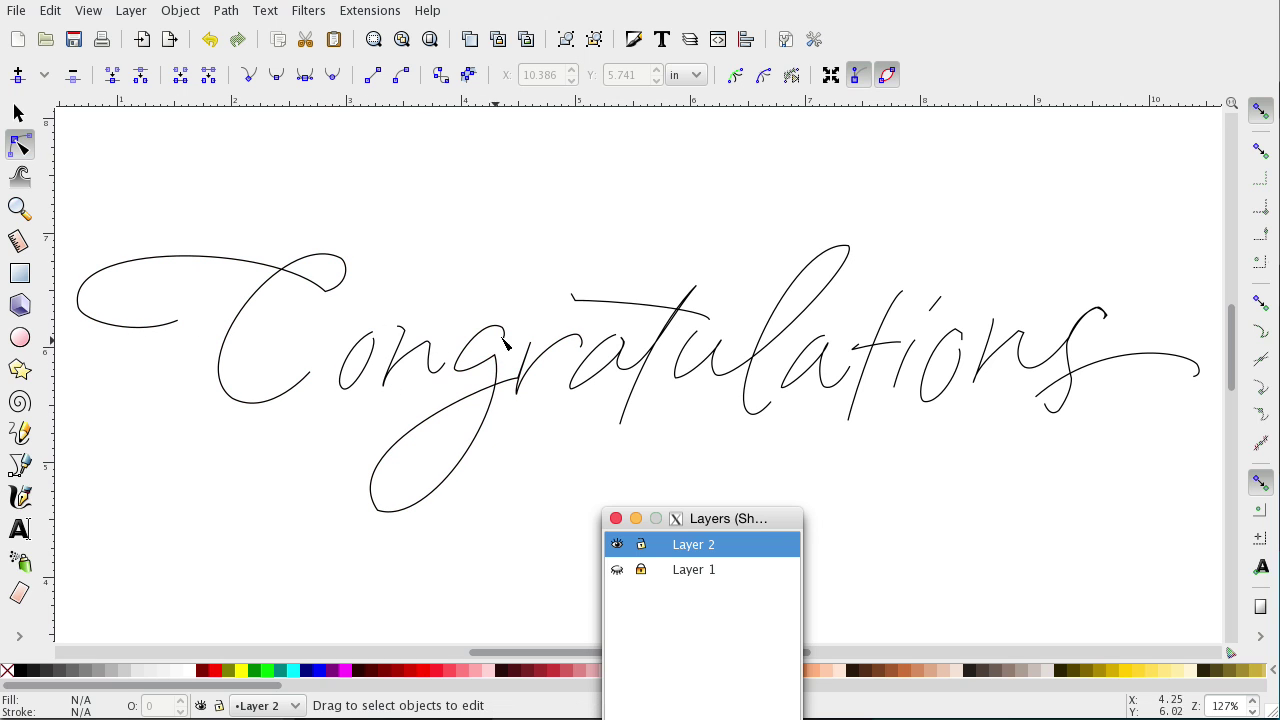
Show Layer 1 again and hide Layer 2 to view the source lettering on its own.
{"action": "left_click_drag", "start_coordinate": [762, 522], "coordinate": [1058, 193]}
{"action": "left_click", "coordinate": [915, 242]}
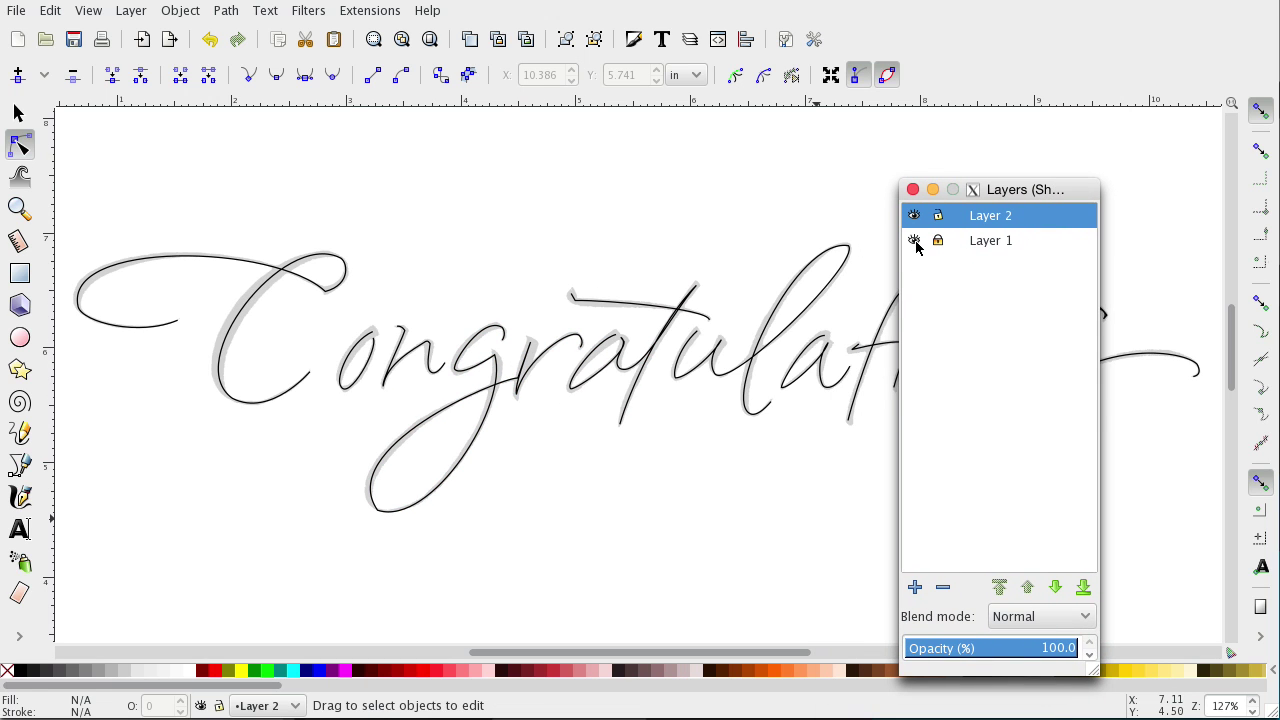
{"action": "left_click", "coordinate": [914, 215]}
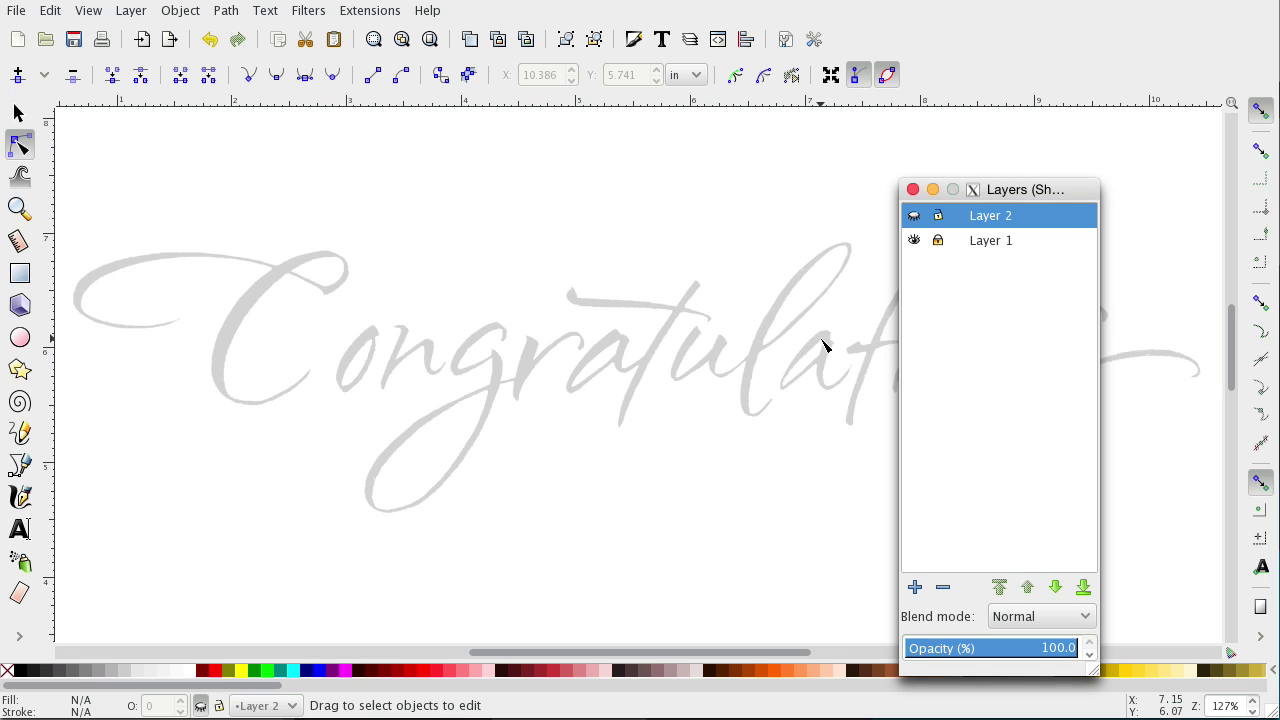
Unlock Layer 1 and delete it together with the source image.
{"action": "left_click", "coordinate": [939, 243]}
{"action": "left_click", "coordinate": [913, 217]}
{"action": "left_click", "coordinate": [914, 218]}
{"action": "left_click", "coordinate": [914, 217]}
{"action": "left_click", "coordinate": [914, 217]}
{"action": "left_click", "coordinate": [914, 217]}
{"action": "left_click", "coordinate": [914, 218]}
{"action": "left_click", "coordinate": [997, 245]}
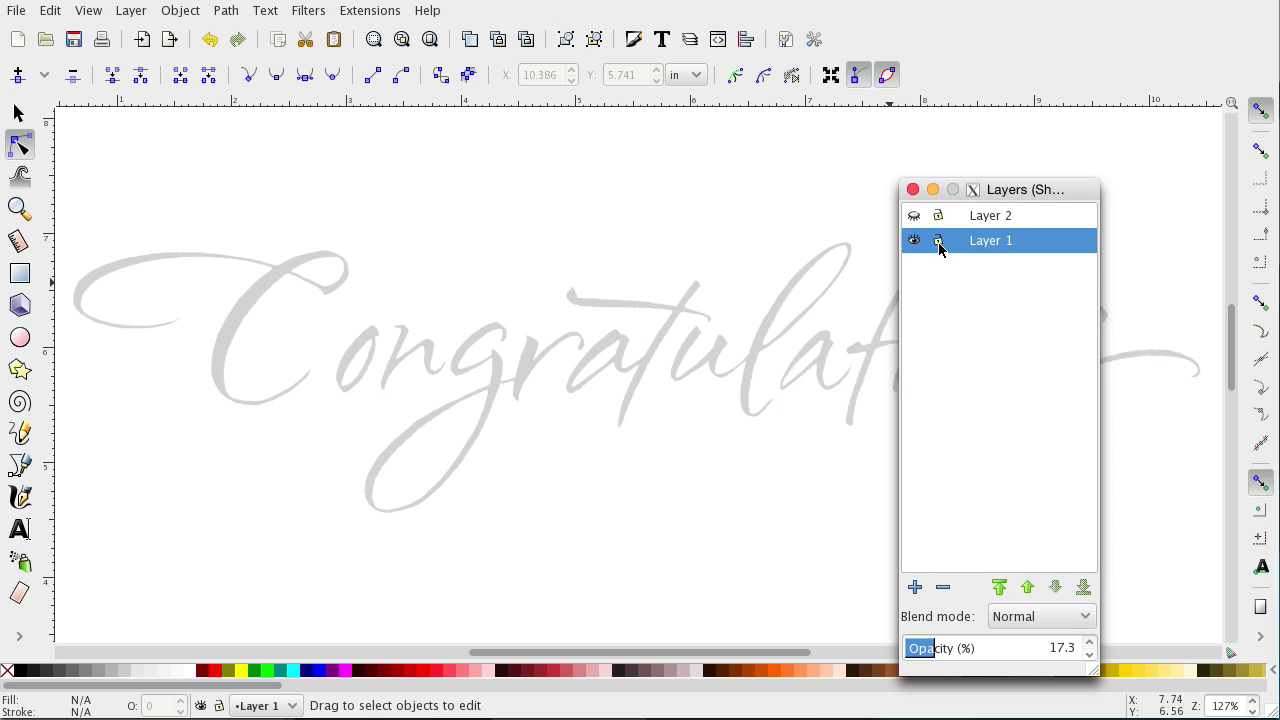
{"action": "left_click", "coordinate": [943, 588]}
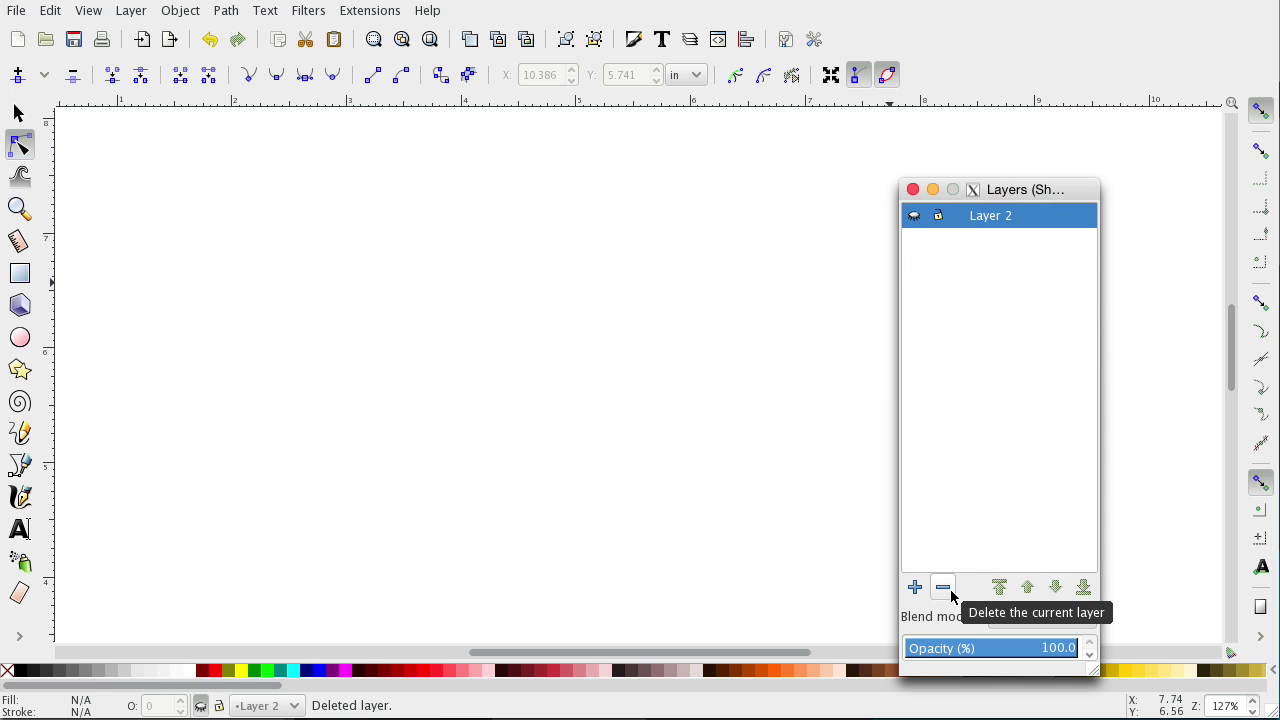
Make Layer 2 visible again and close the Layers dialog.
{"action": "left_click", "coordinate": [914, 215]}
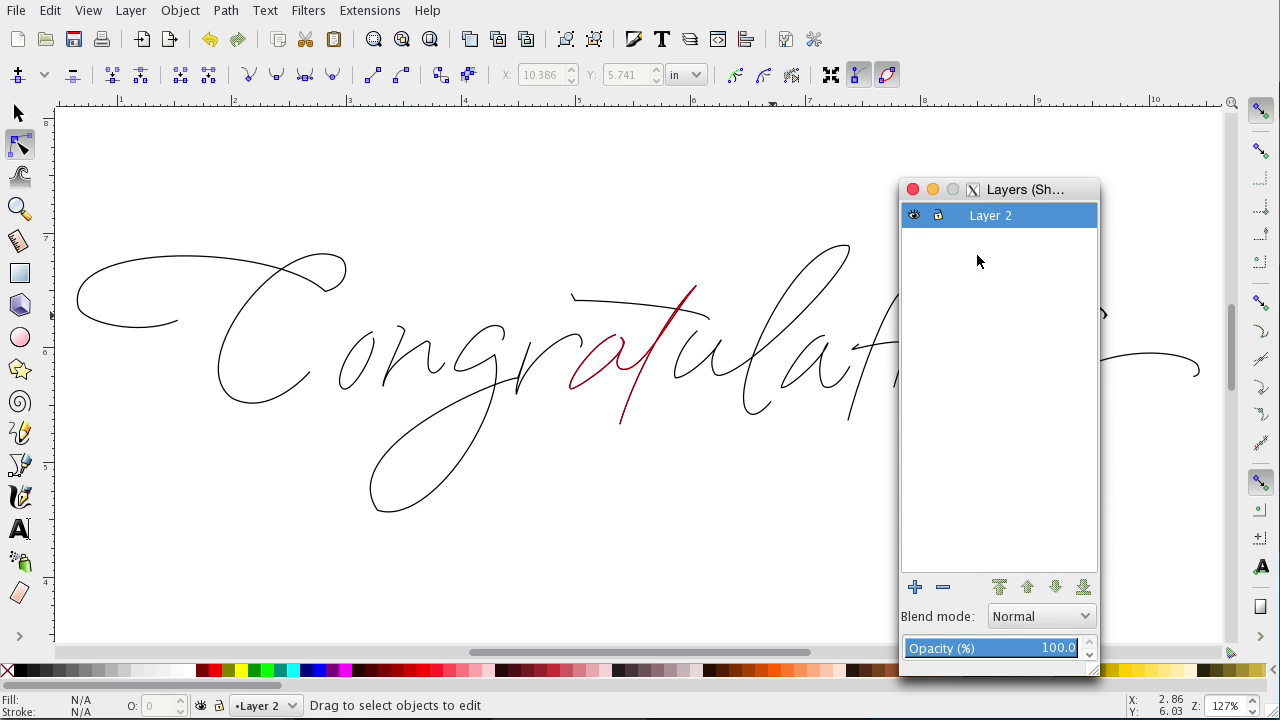
{"action": "left_click_drag", "start_coordinate": [1050, 194], "coordinate": [759, 516]}
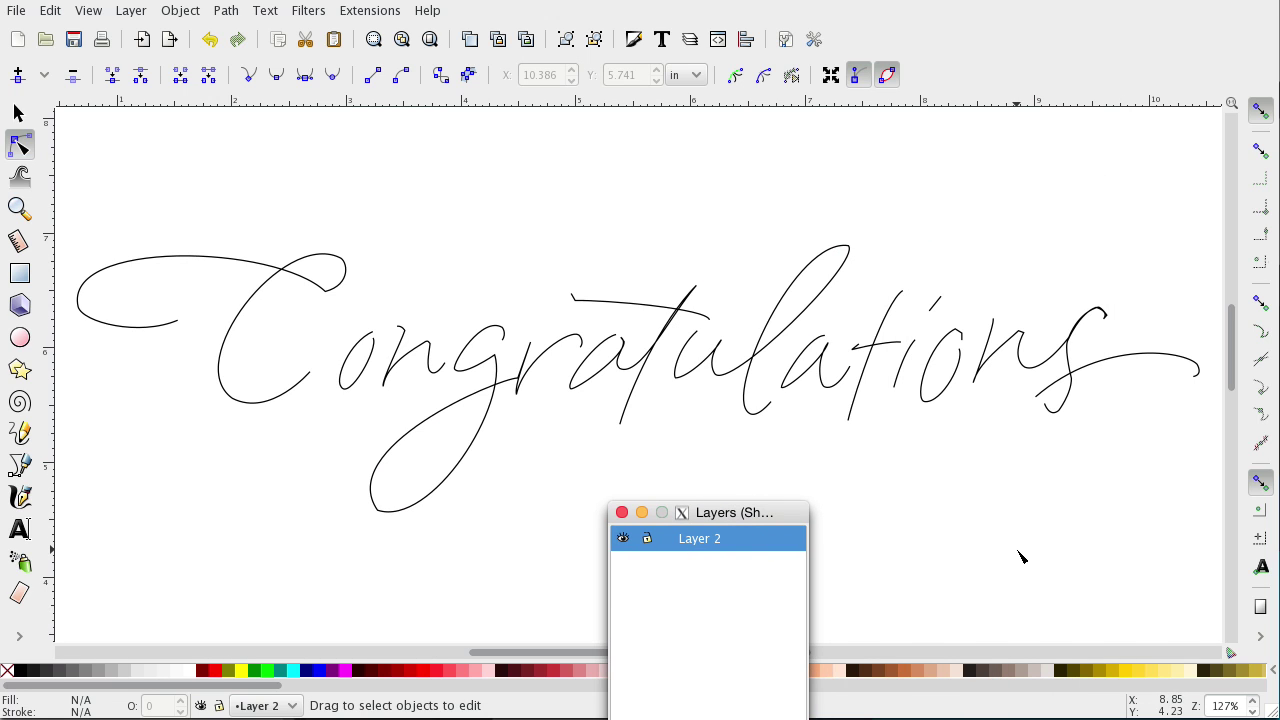
{"action": "left_click", "coordinate": [621, 512]}
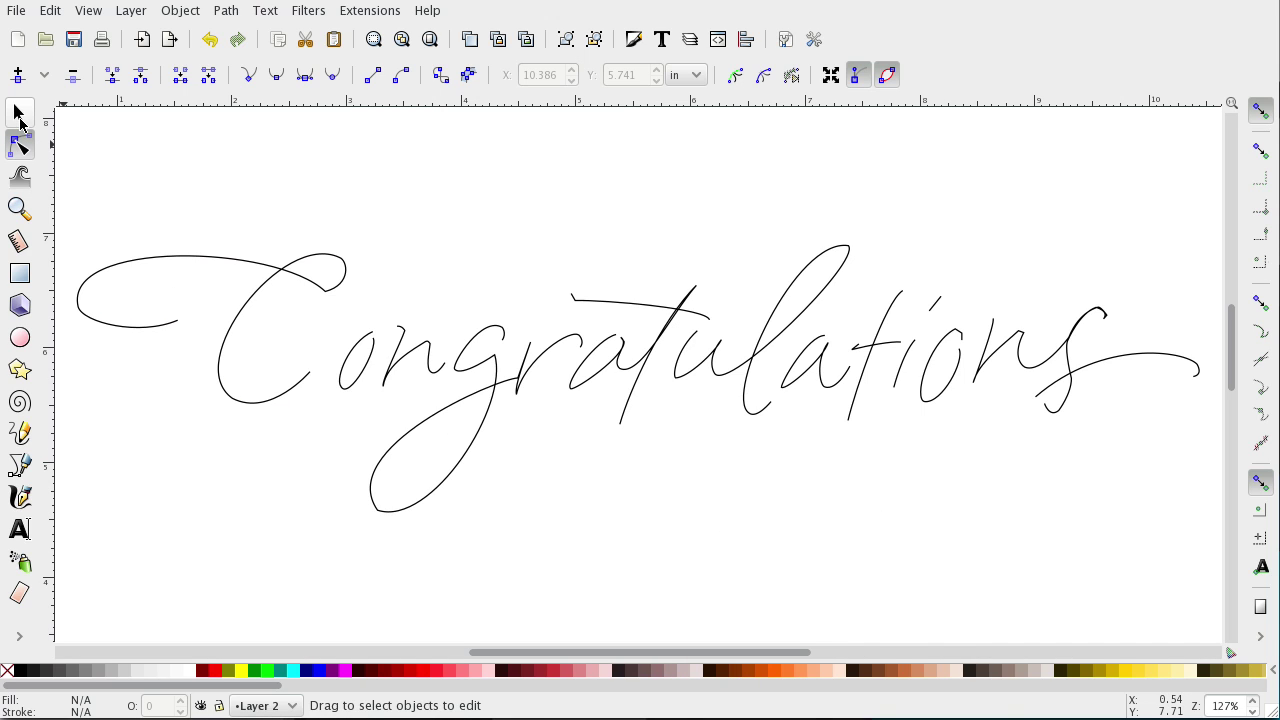
Select all the traced letter paths as objects and group them.
{"action": "key", "text": "ctrl+a"}
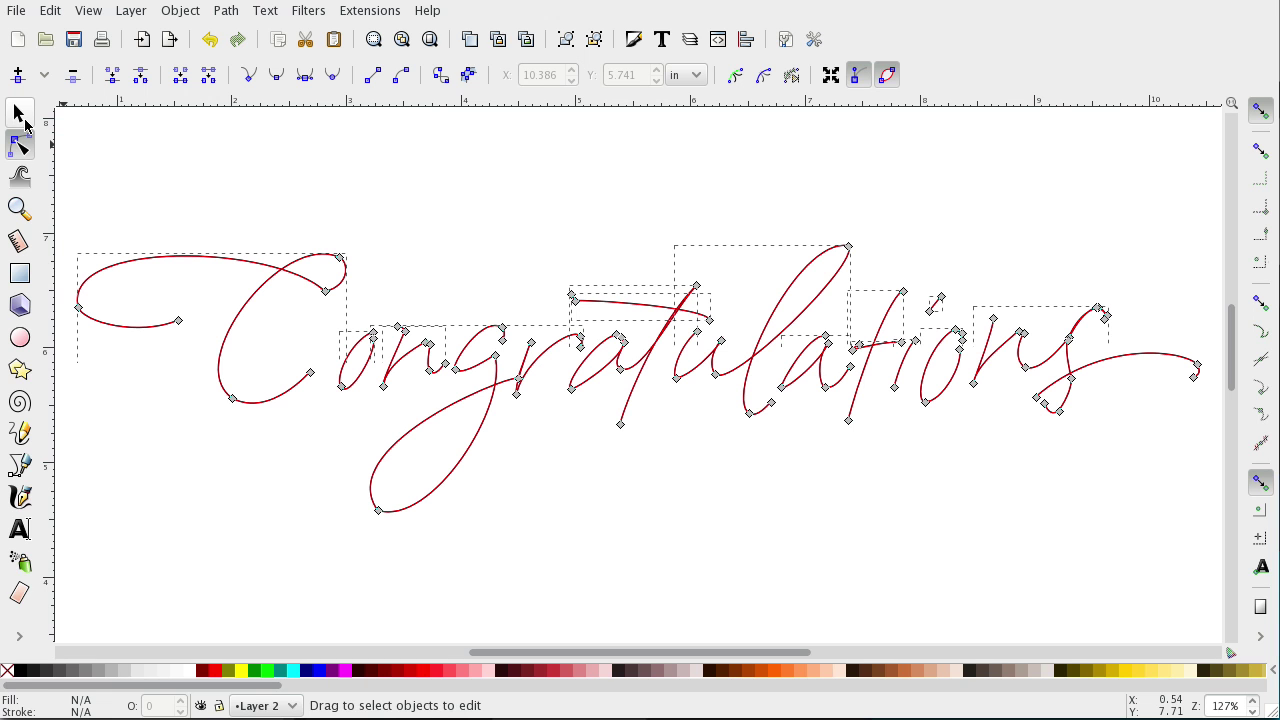
{"action": "left_click", "coordinate": [57, 12]}
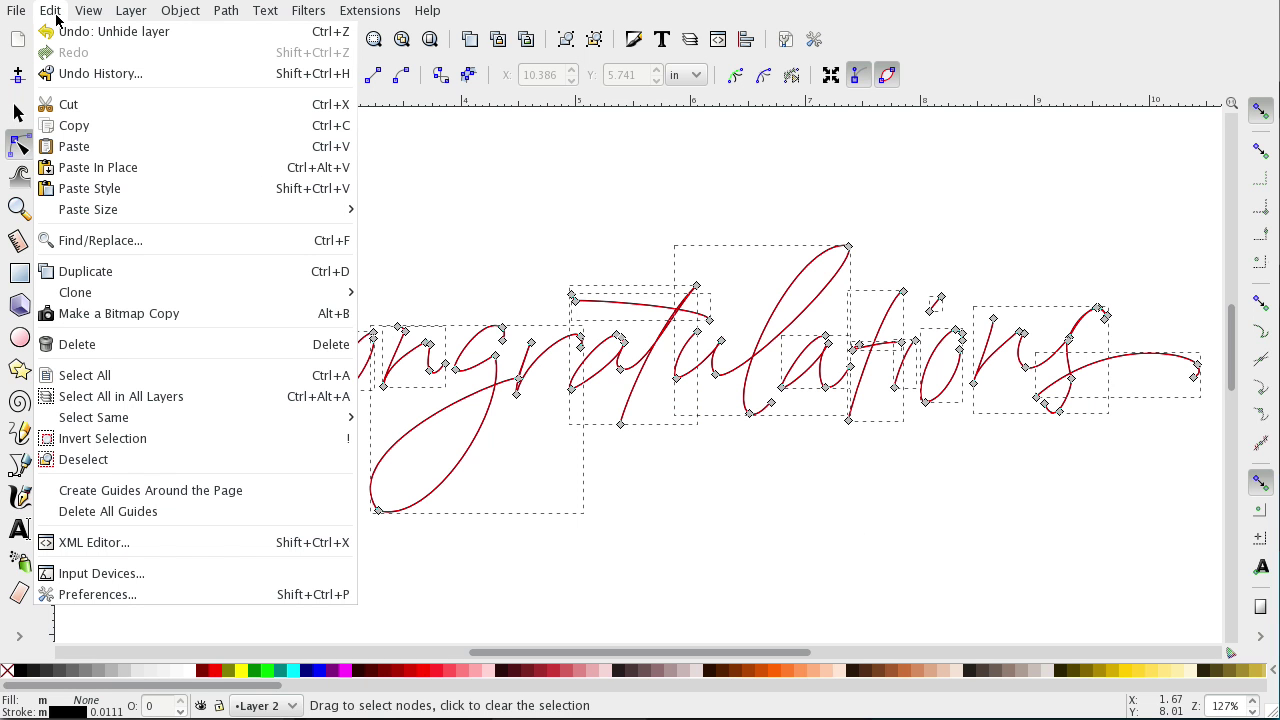
{"action": "left_click", "coordinate": [334, 376]}
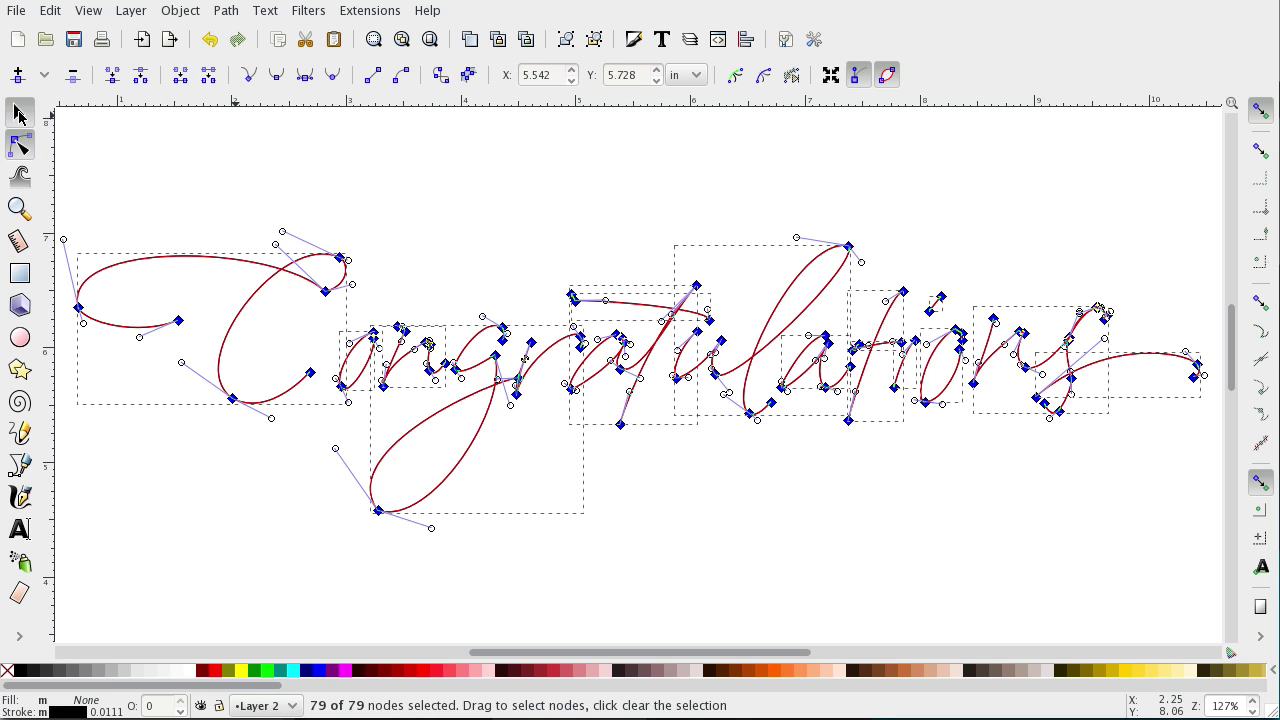
{"action": "left_click", "coordinate": [20, 115]}
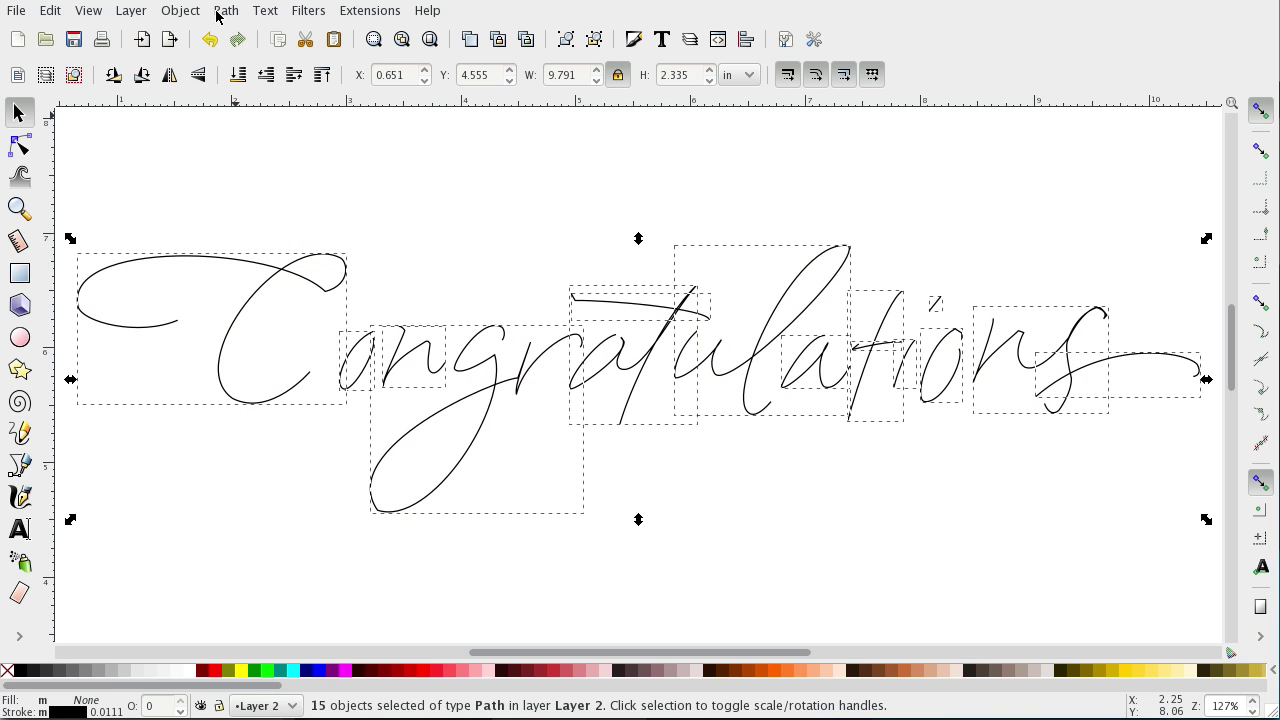
{"action": "left_click", "coordinate": [182, 11]}
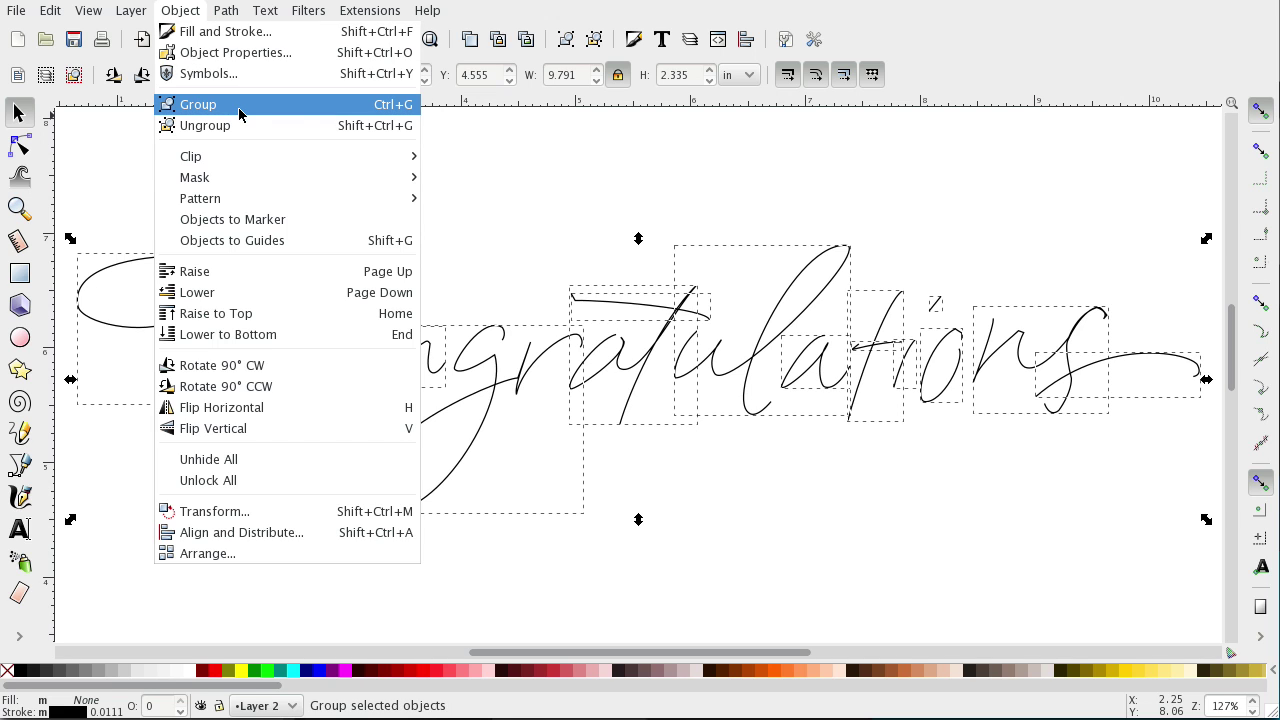
{"action": "left_click", "coordinate": [397, 110]}
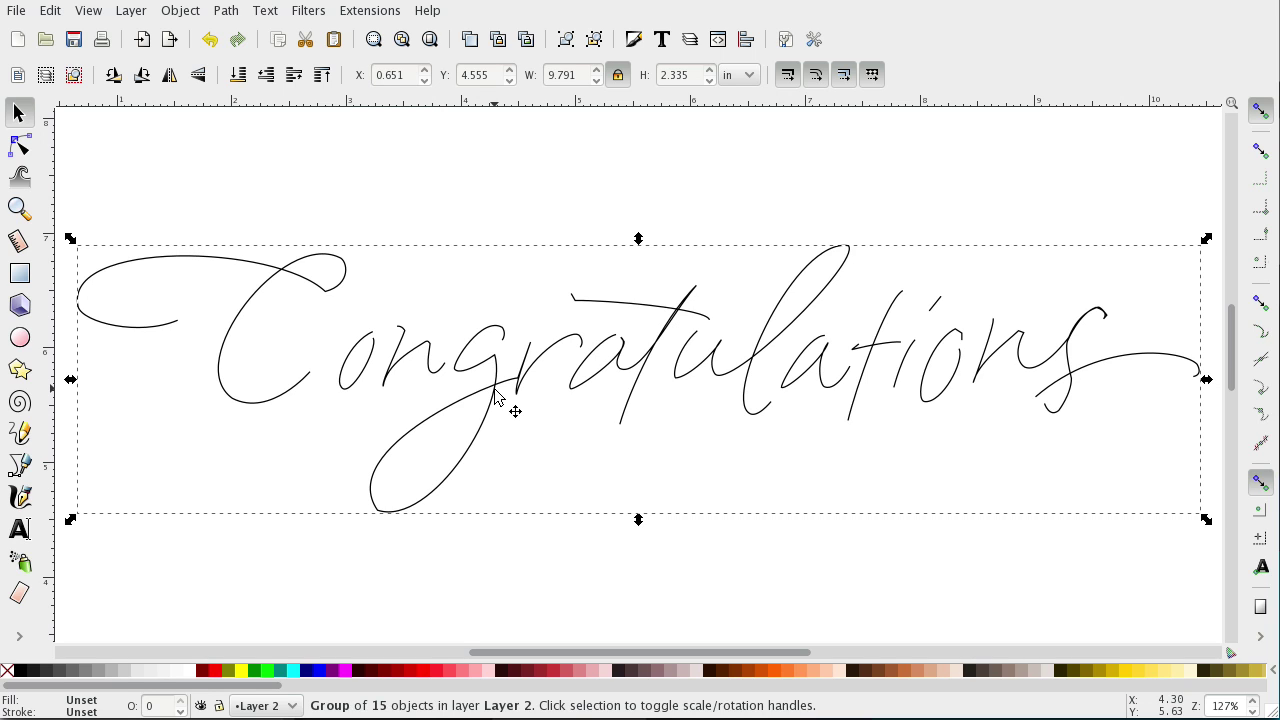
Start saving the grouped lettering and set the file format to Plain SVG (*.svg).
{"action": "left_click", "coordinate": [16, 12]}
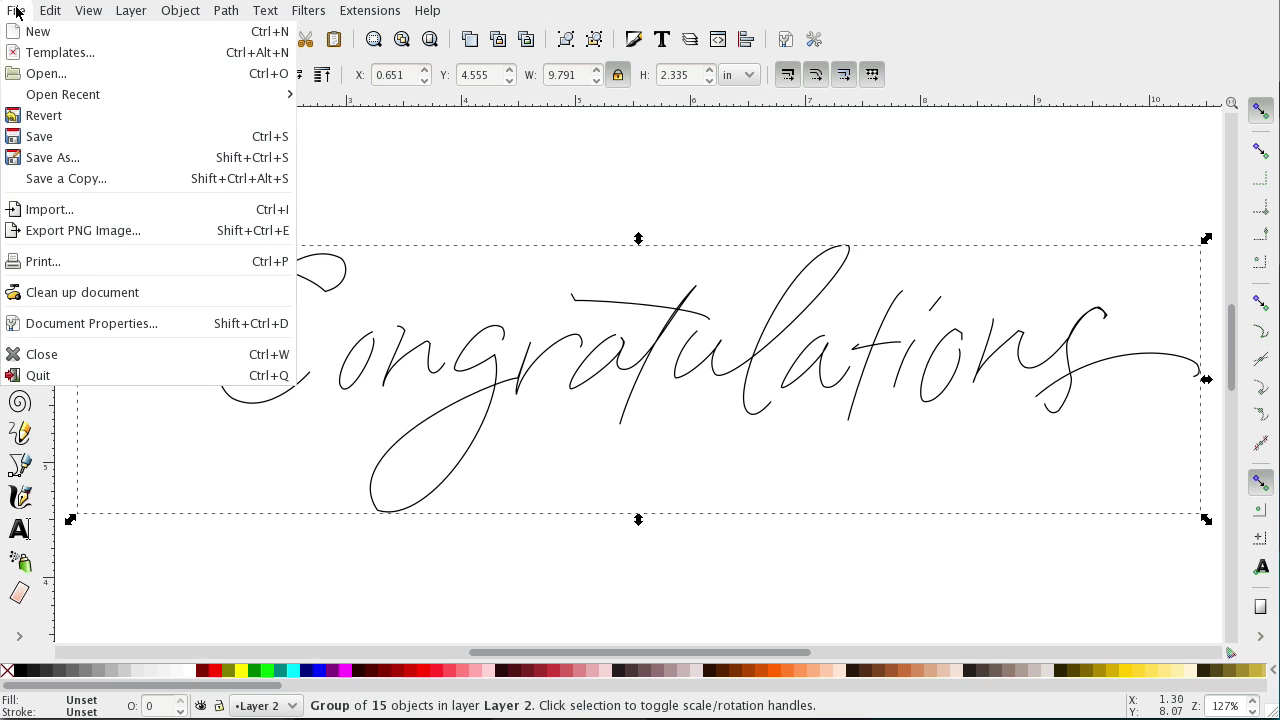
{"action": "left_click", "coordinate": [81, 147]}
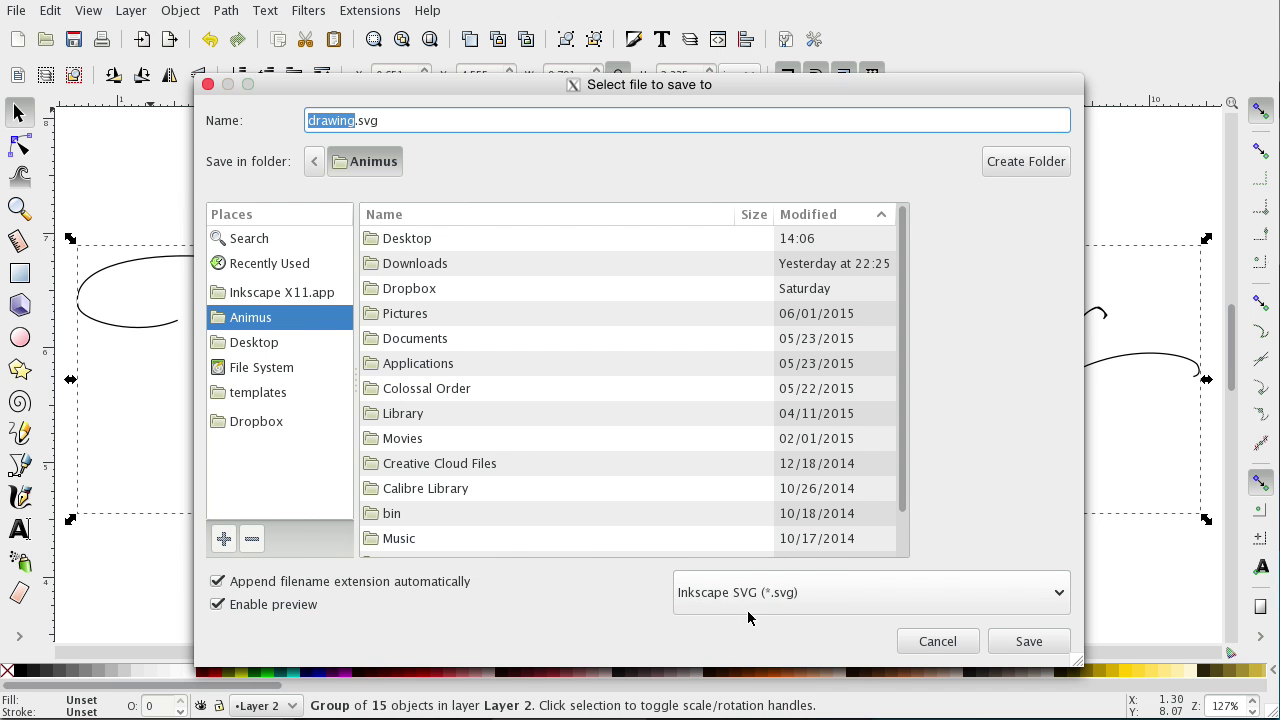
{"action": "left_click", "coordinate": [860, 597]}
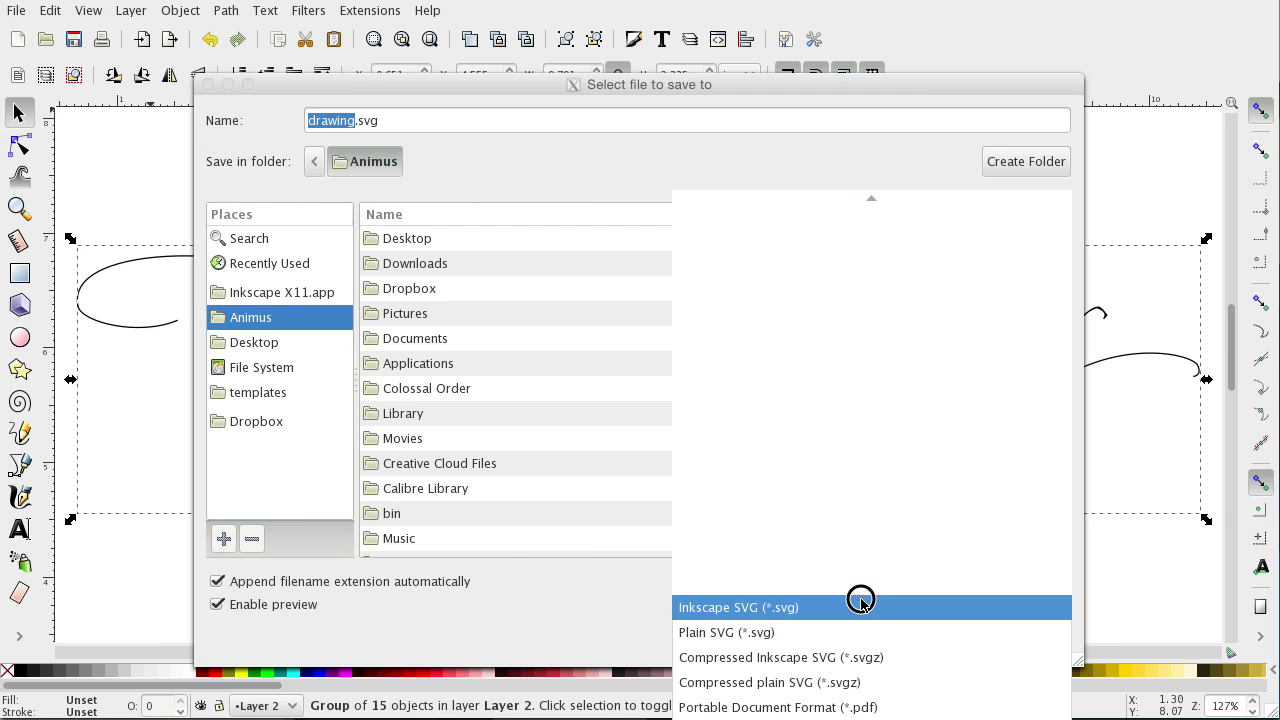
{"action": "left_click", "coordinate": [811, 633]}
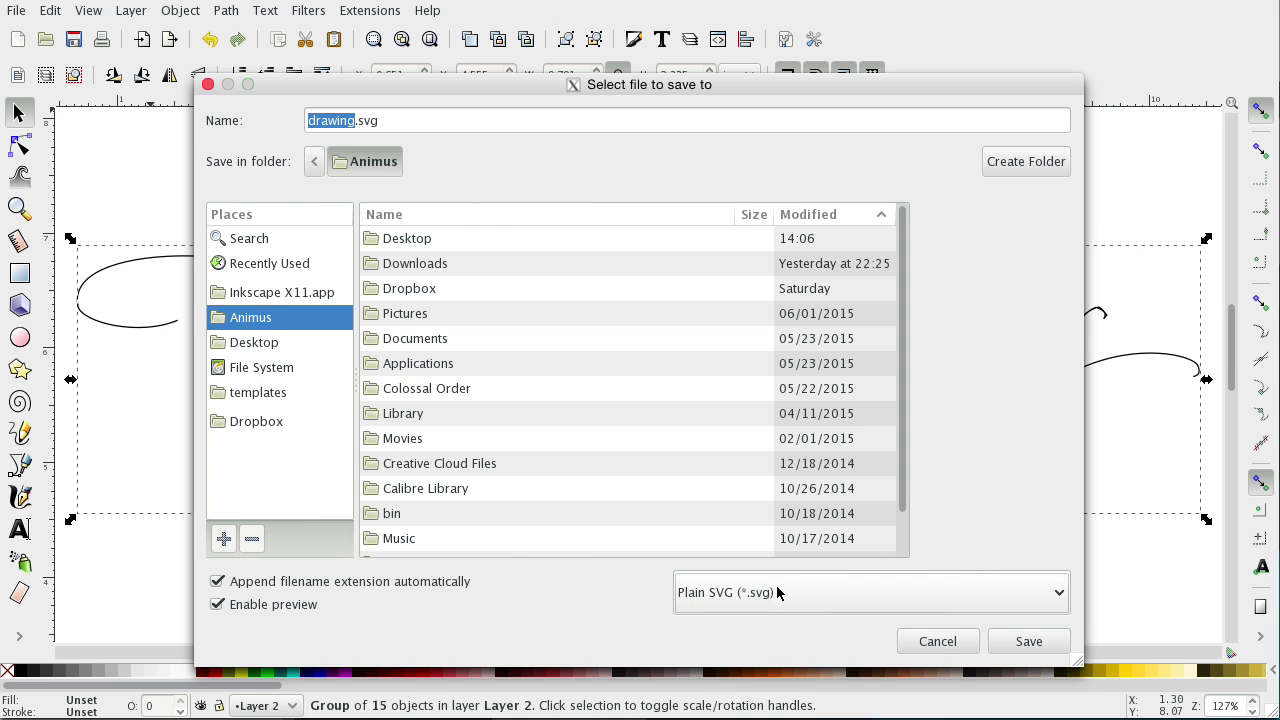
Name the file Congratulations and save it in the Desktop folder.
{"action": "mouse_move", "coordinate": [776, 85]}
{"action": "left_mouse_down"}
{"action": "mouse_move", "coordinate": [775, 477]}
{"action": "mouse_move", "coordinate": [792, 79]}
{"action": "left_mouse_up"}
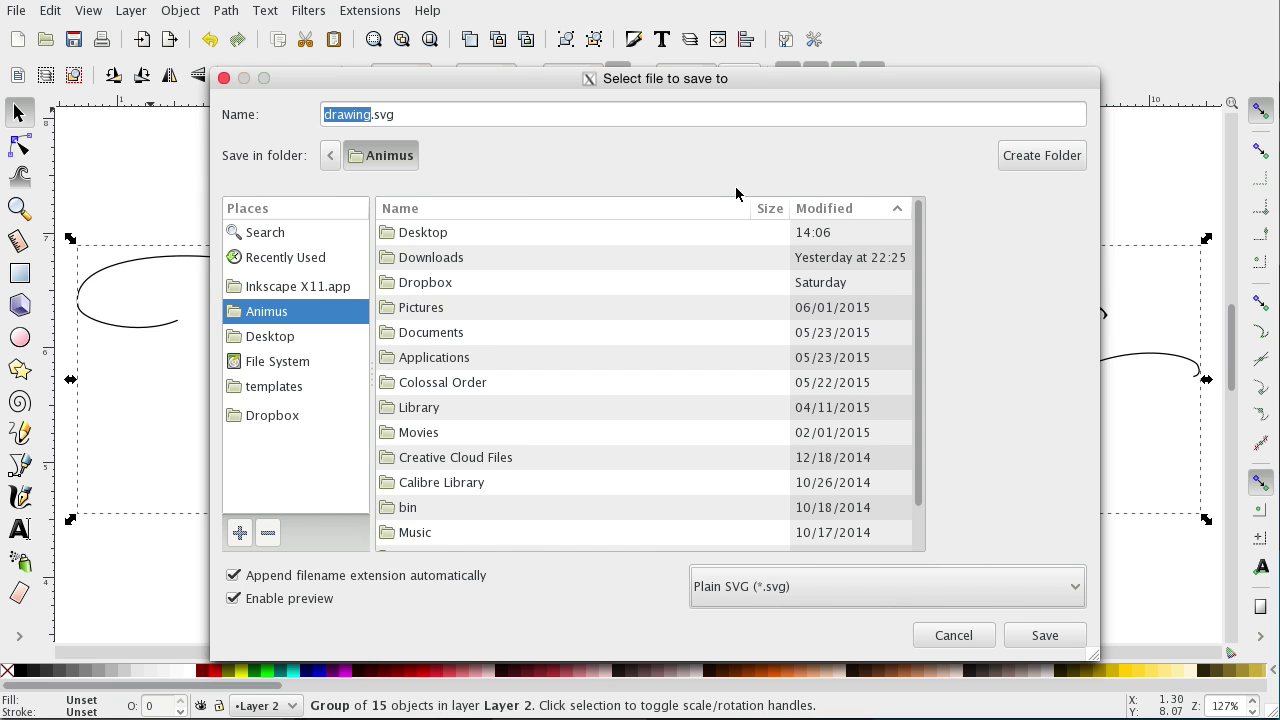
{"action": "double_click", "coordinate": [433, 236]}
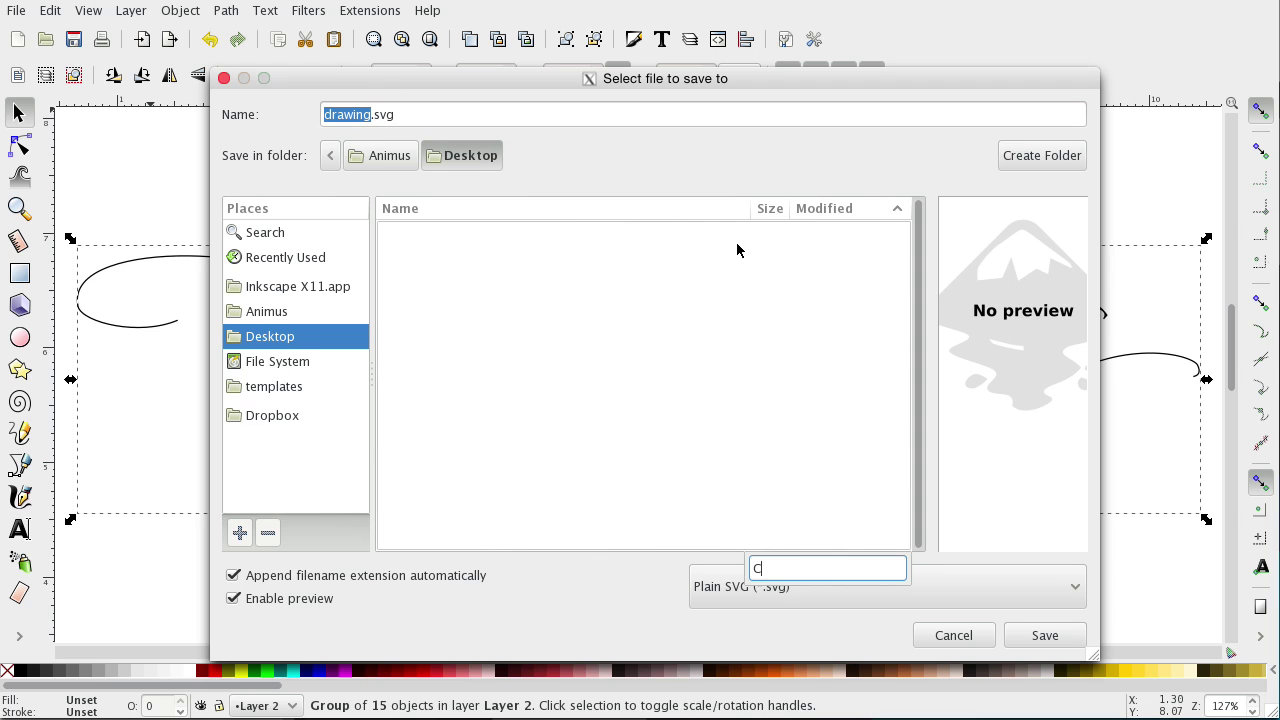
{"action": "left_click", "coordinate": [349, 117]}
{"action": "double_click", "coordinate": [349, 117]}
{"action": "type", "text": "Con"}
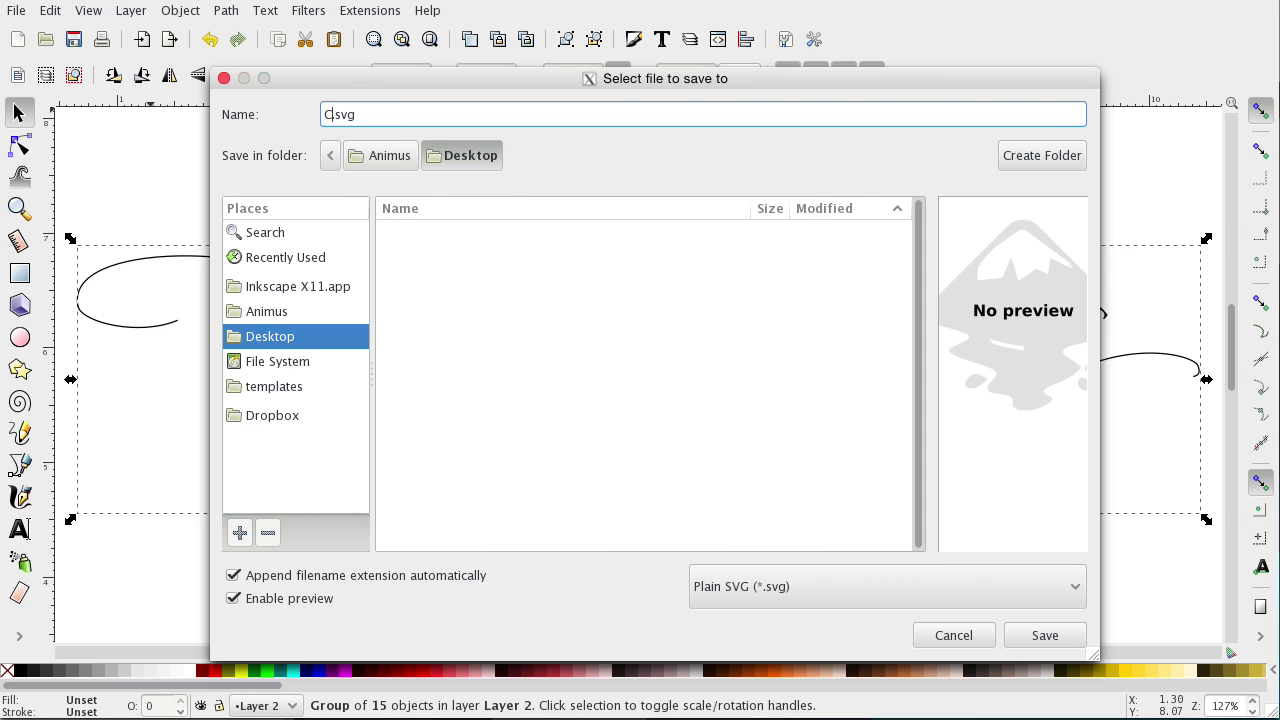
{"action": "type", "text": "grats"}
{"action": "key", "text": "BackSpace"}
{"action": "type", "text": "ulations"}
{"action": "left_click", "coordinate": [1045, 636]}
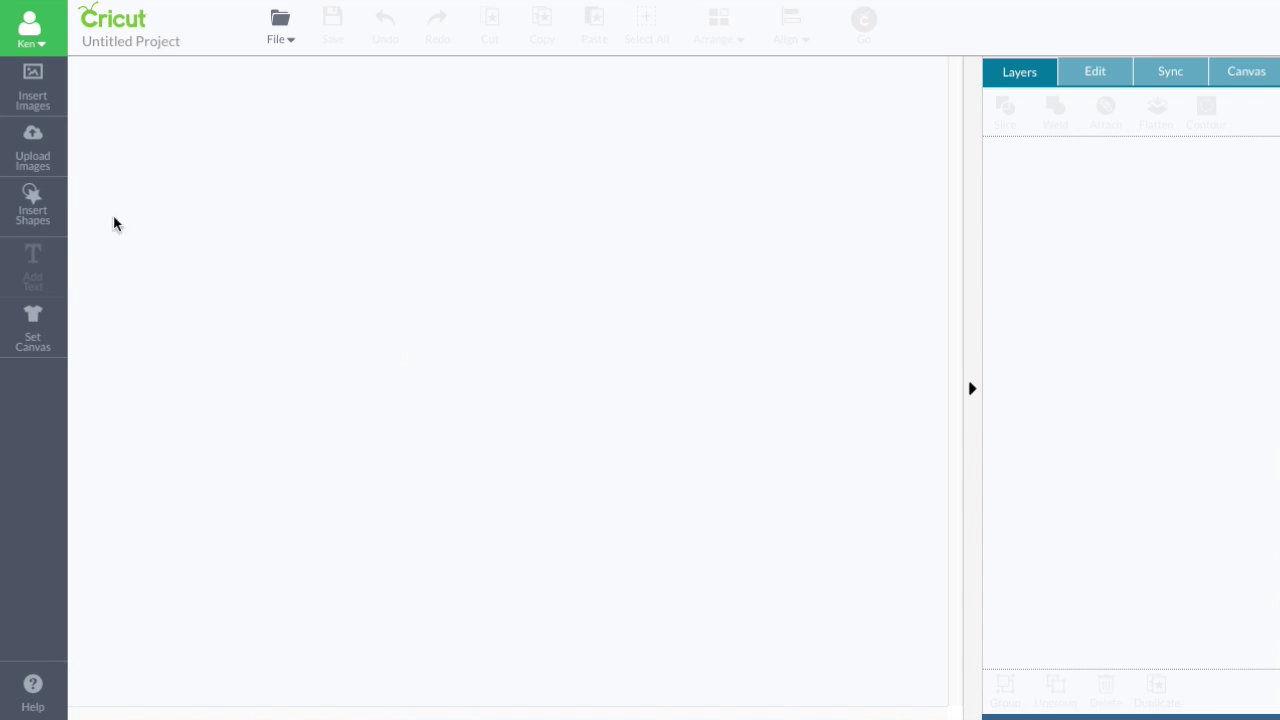
Switch to Cricut Design Space, upload Congratulations.svg from the Desktop as a vector image and save it to the library.
{"action": "left_click", "coordinate": [40, 160]}
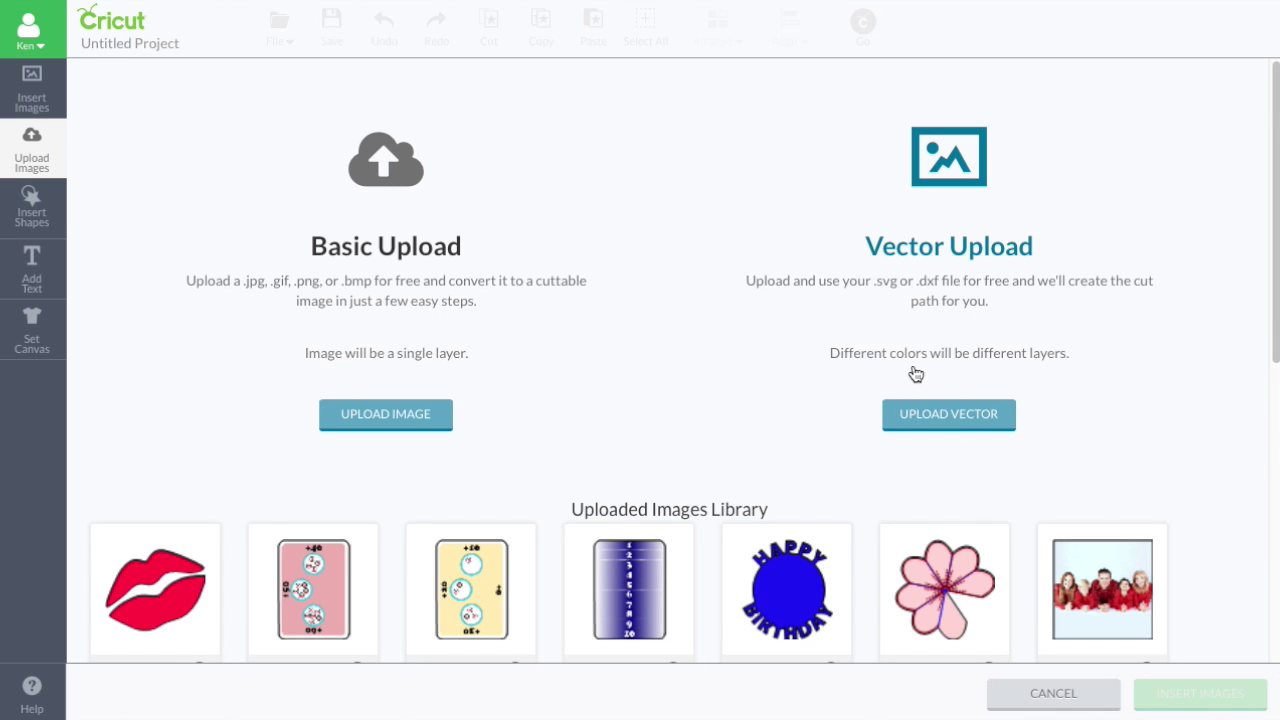
{"action": "left_click", "coordinate": [975, 422]}
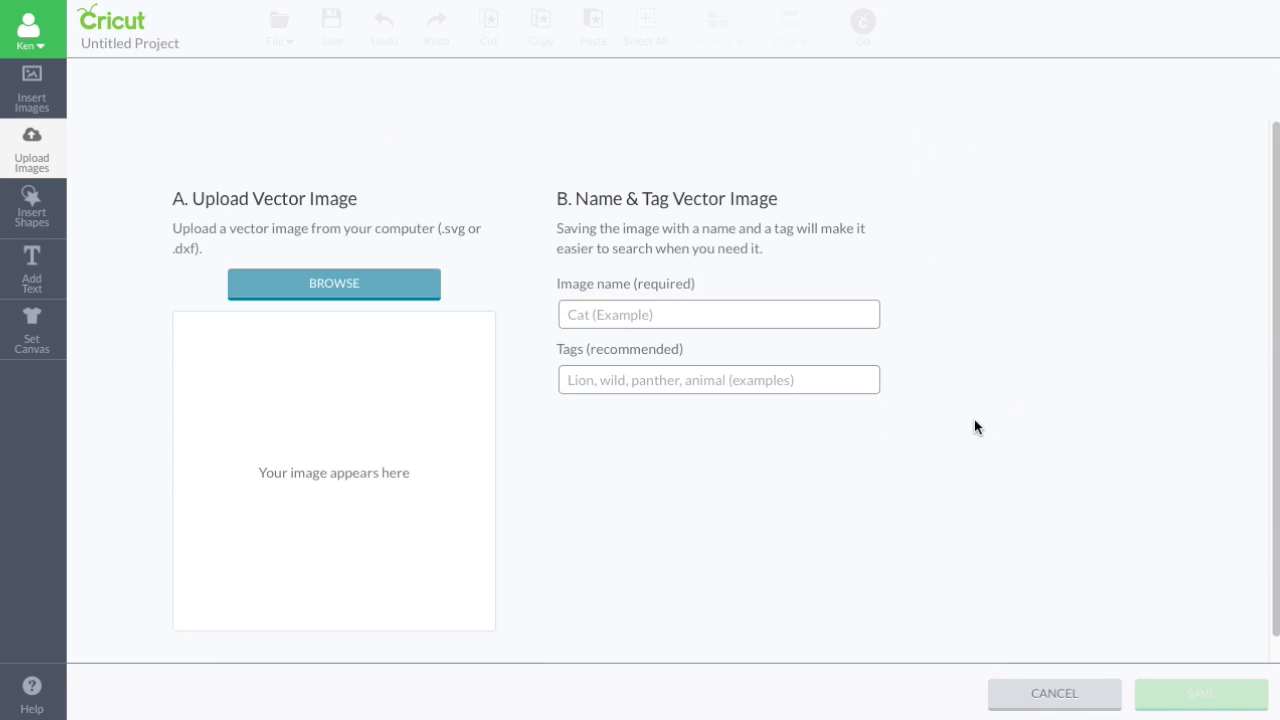
{"action": "left_click", "coordinate": [410, 298]}
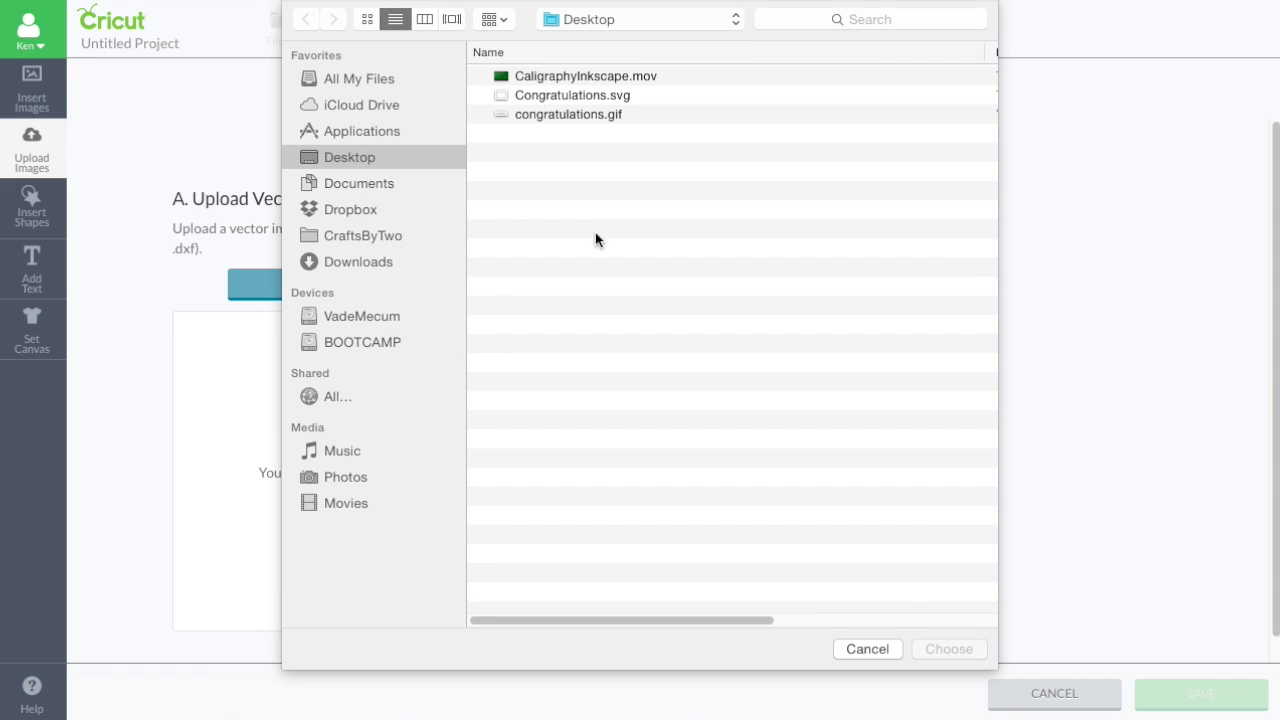
{"action": "left_click", "coordinate": [567, 95]}
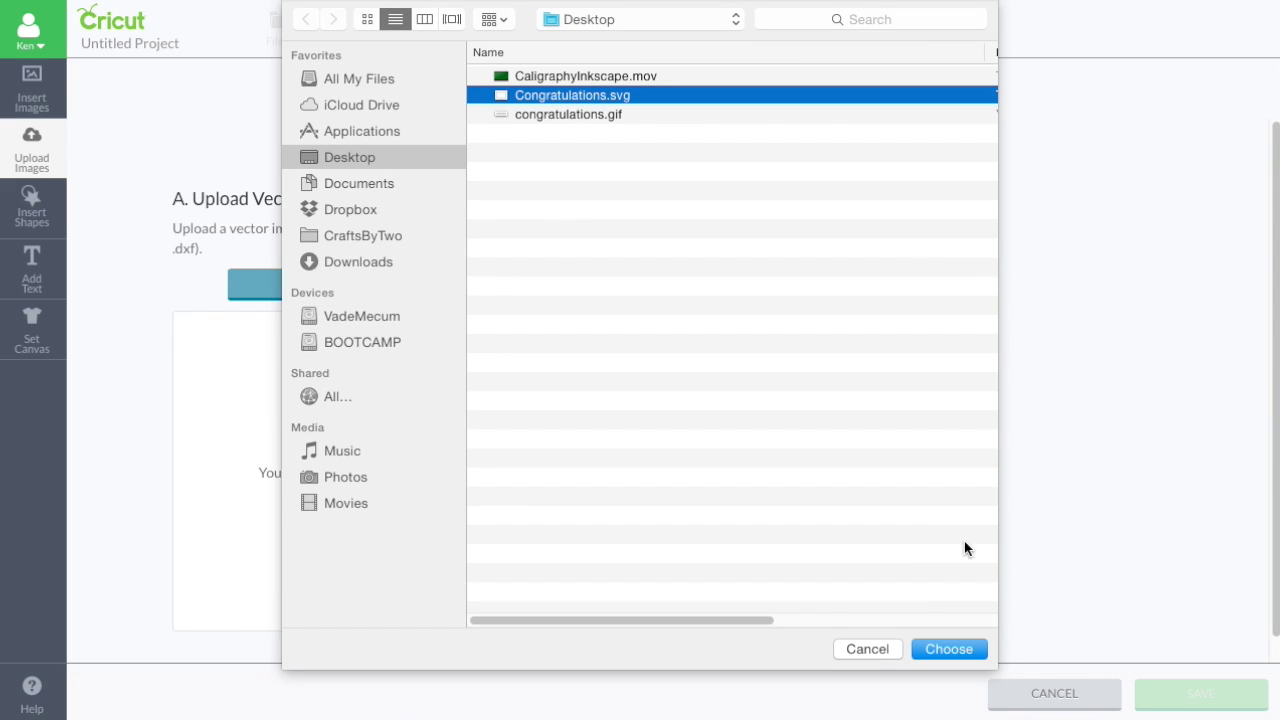
{"action": "left_click", "coordinate": [970, 648]}
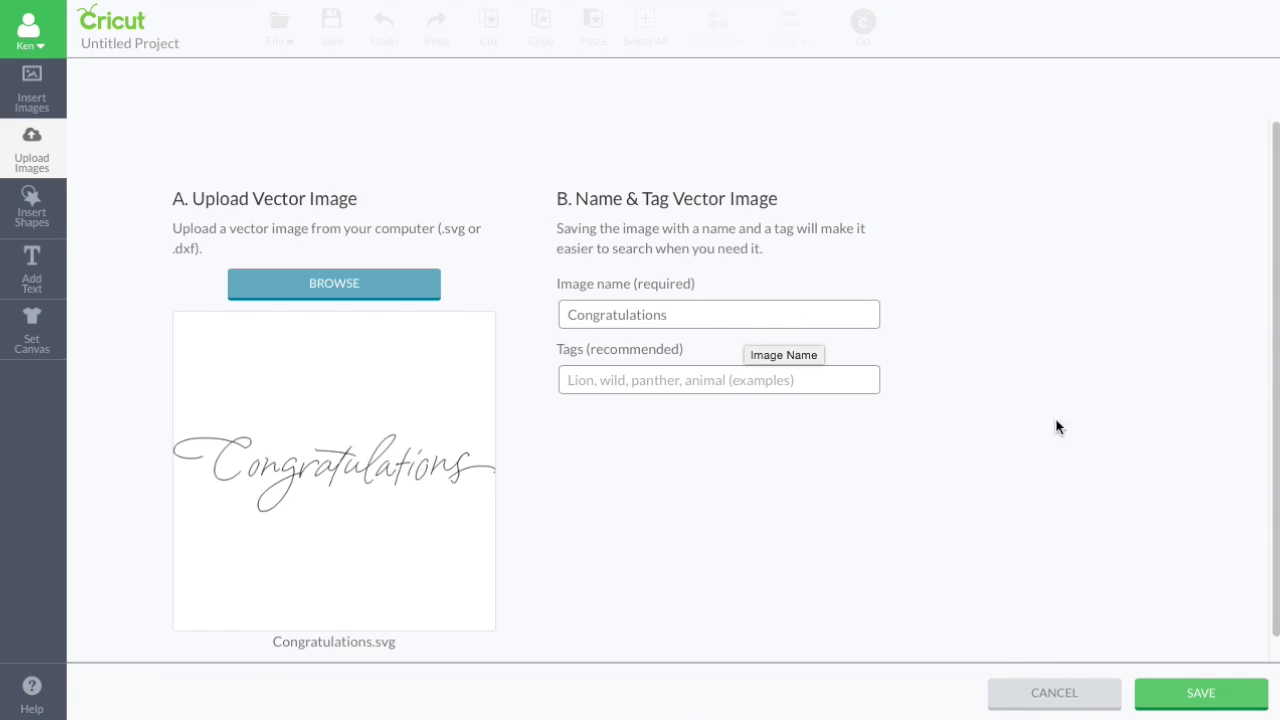
{"action": "left_click", "coordinate": [1241, 701]}
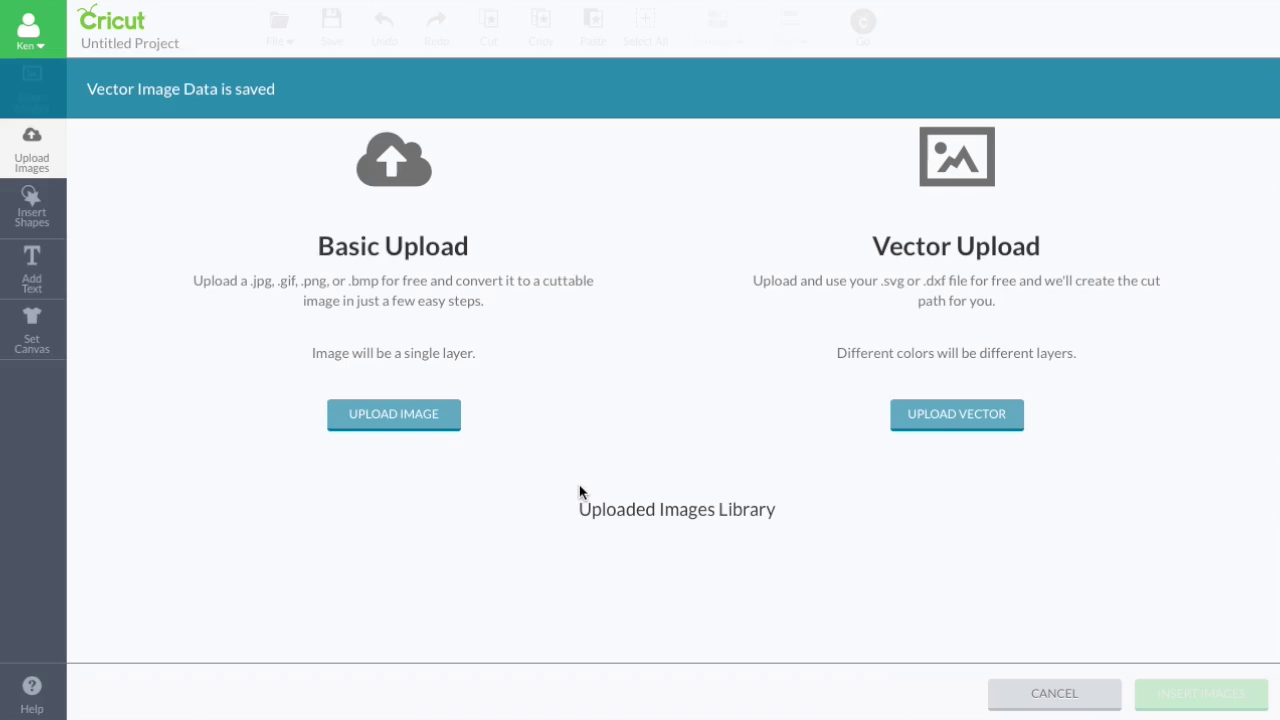
Insert the uploaded Congratulations image into the project and move it closer to the canvas's upper-left corner.
{"action": "left_click", "coordinate": [155, 585]}
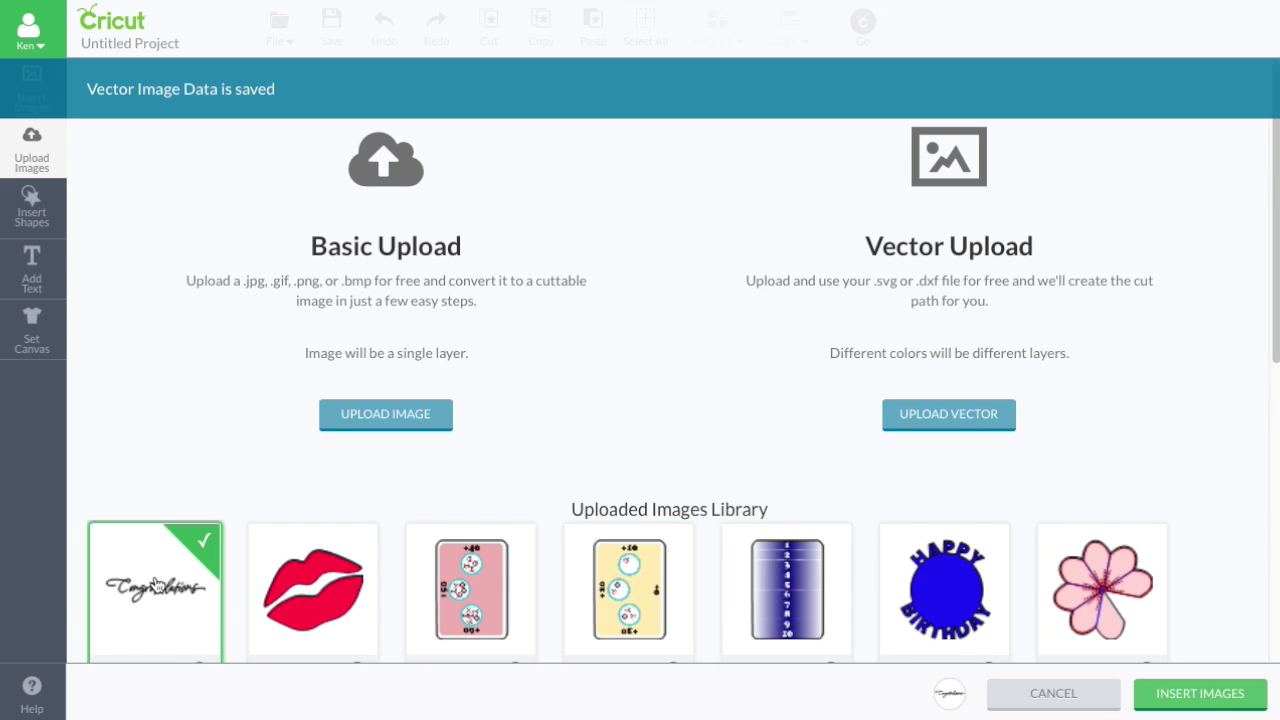
{"action": "left_click", "coordinate": [1232, 703]}
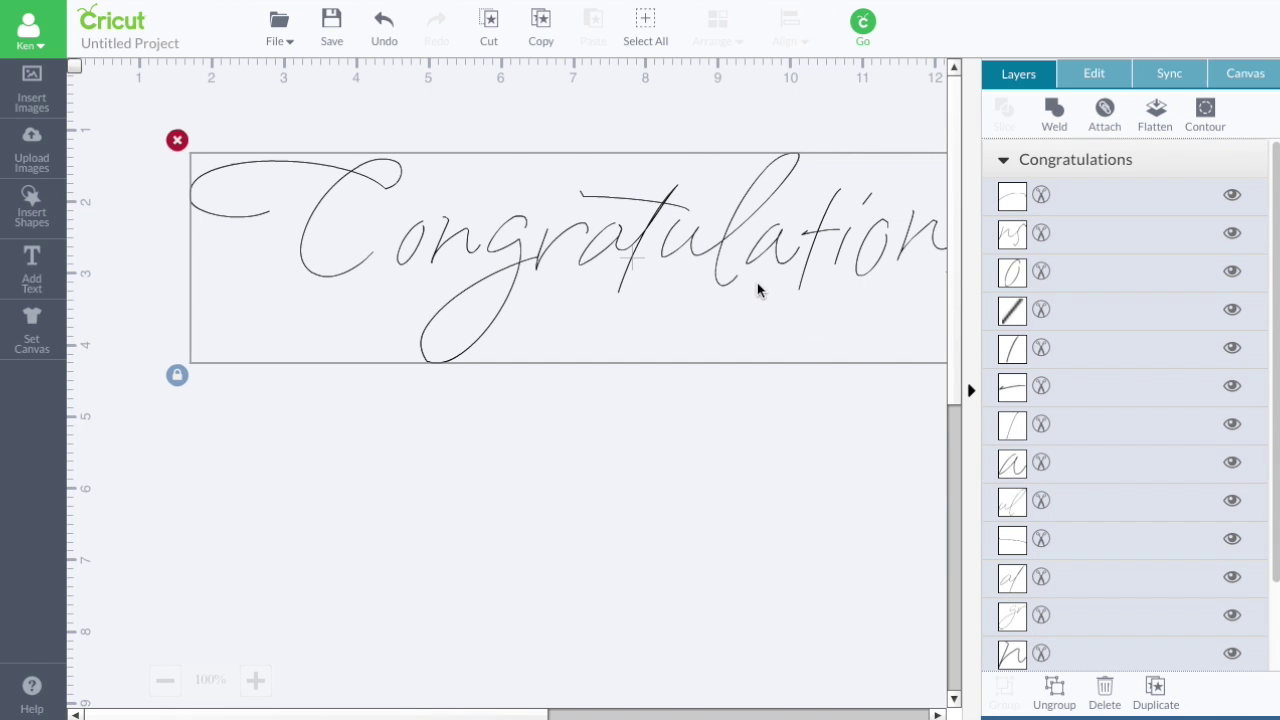
{"action": "left_click_drag", "start_coordinate": [723, 251], "coordinate": [634, 230]}
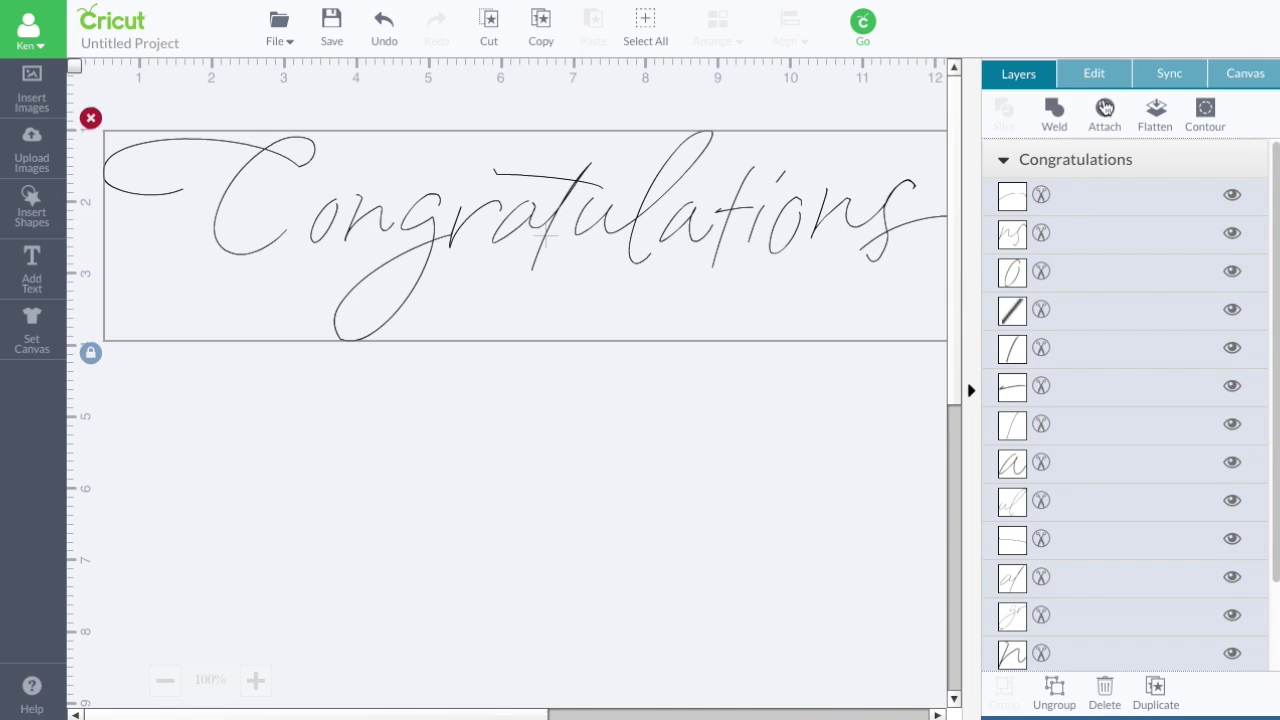
{"action": "left_click", "coordinate": [1105, 110]}
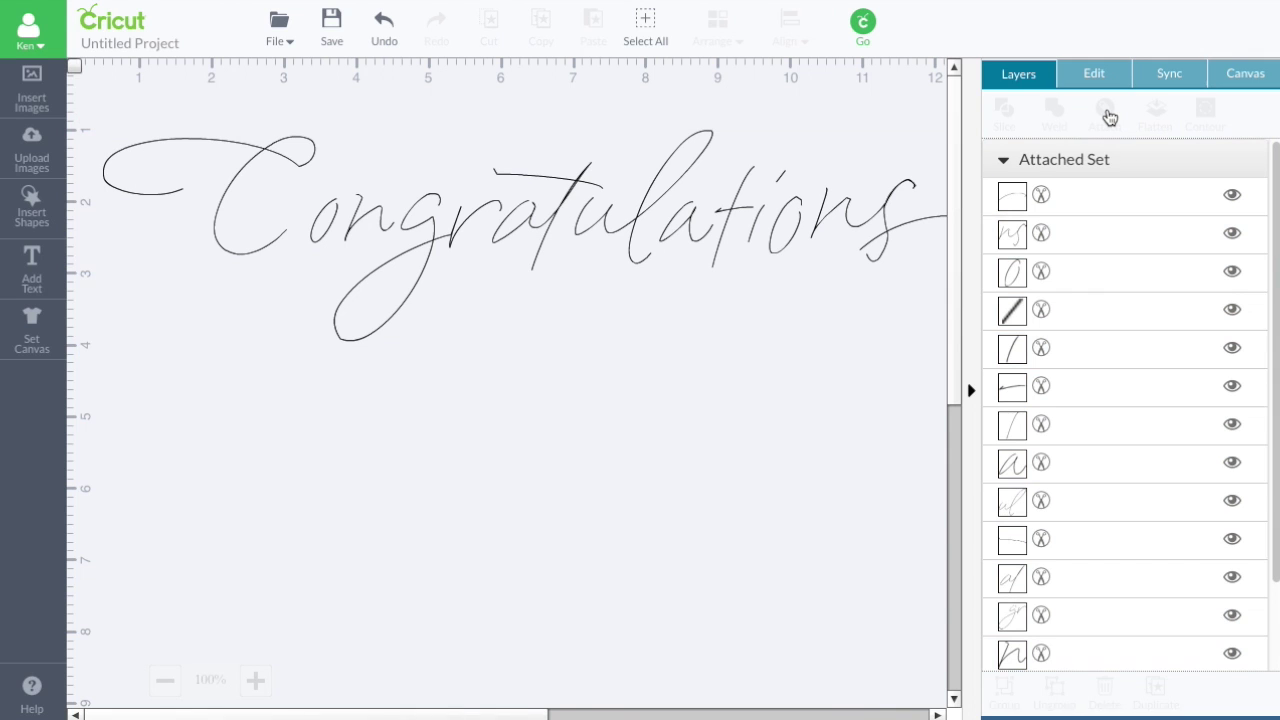
{"action": "left_click", "coordinate": [737, 233]}
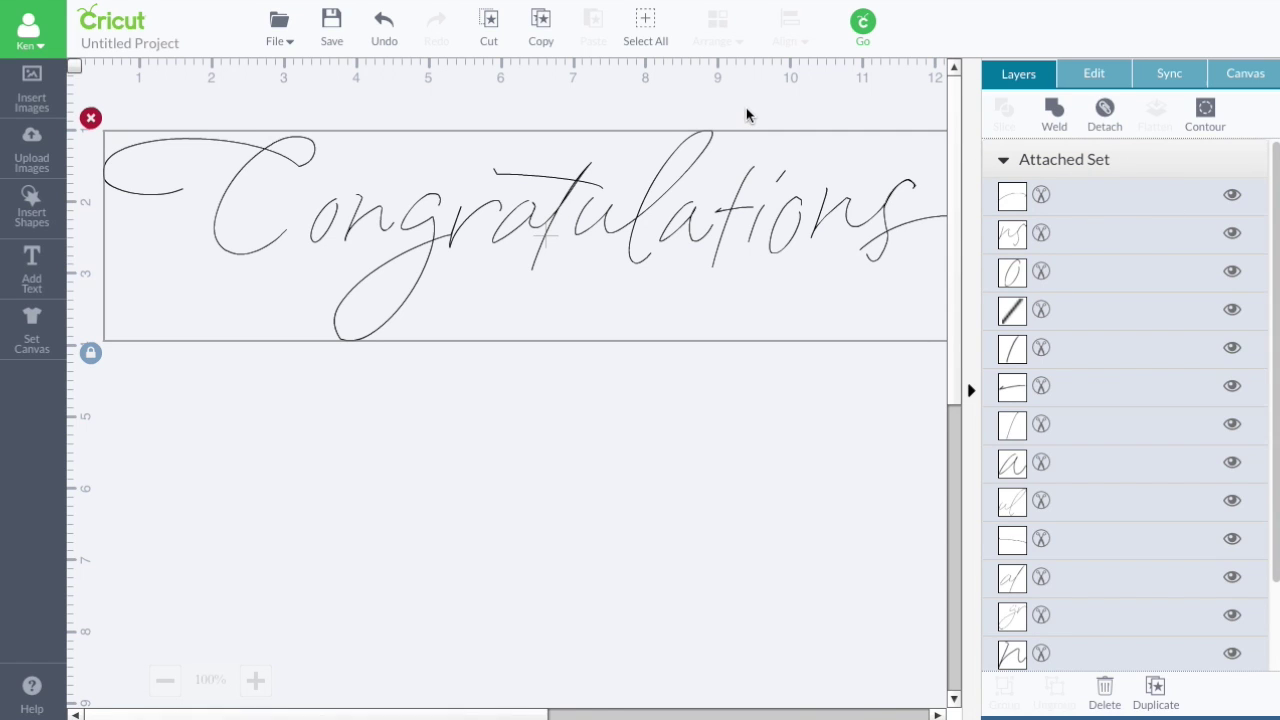
{"action": "left_click", "coordinate": [380, 27]}
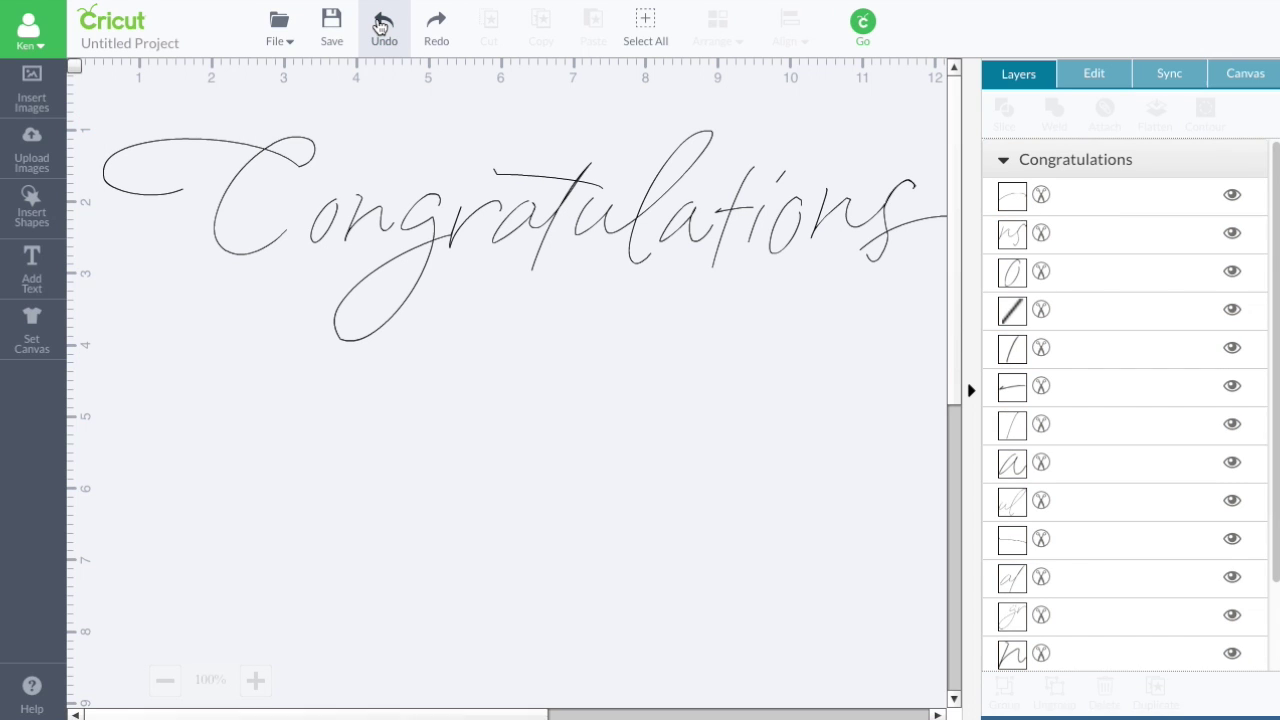
Attach all the Congratulations layers as one set and change the first layer's line type to Write.
{"action": "left_click", "coordinate": [1101, 164]}
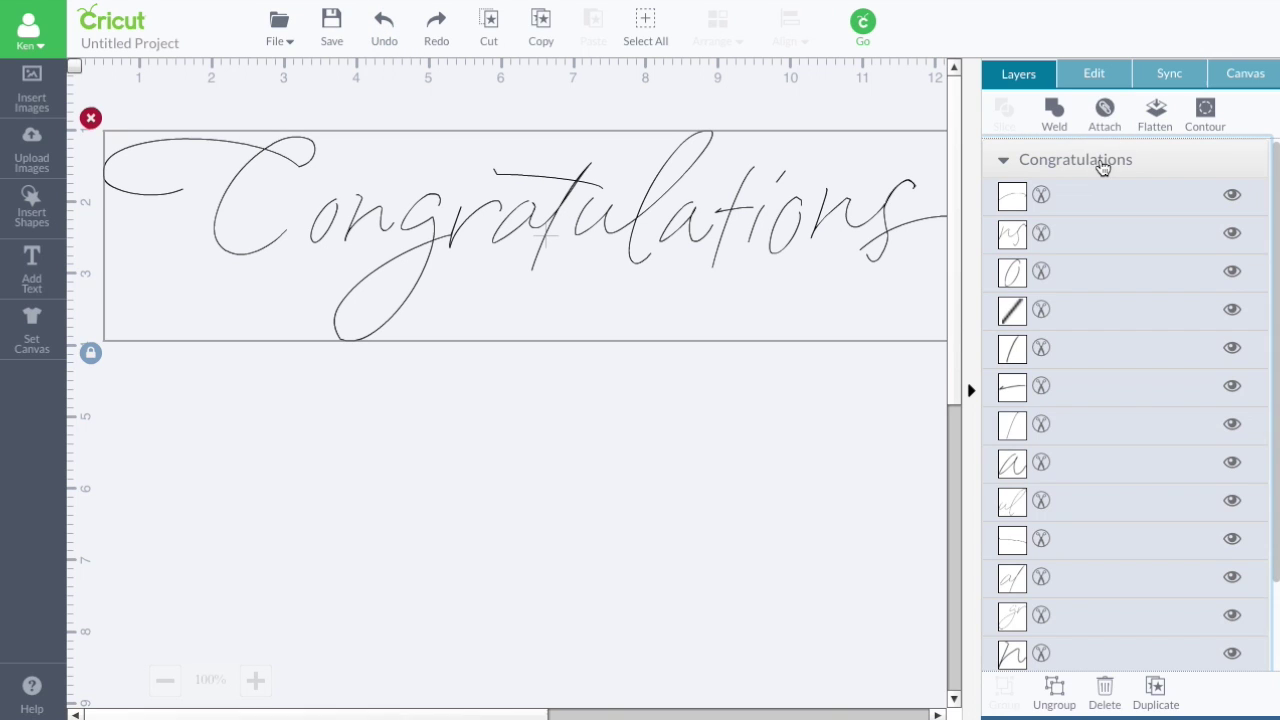
{"action": "left_click", "coordinate": [1104, 112]}
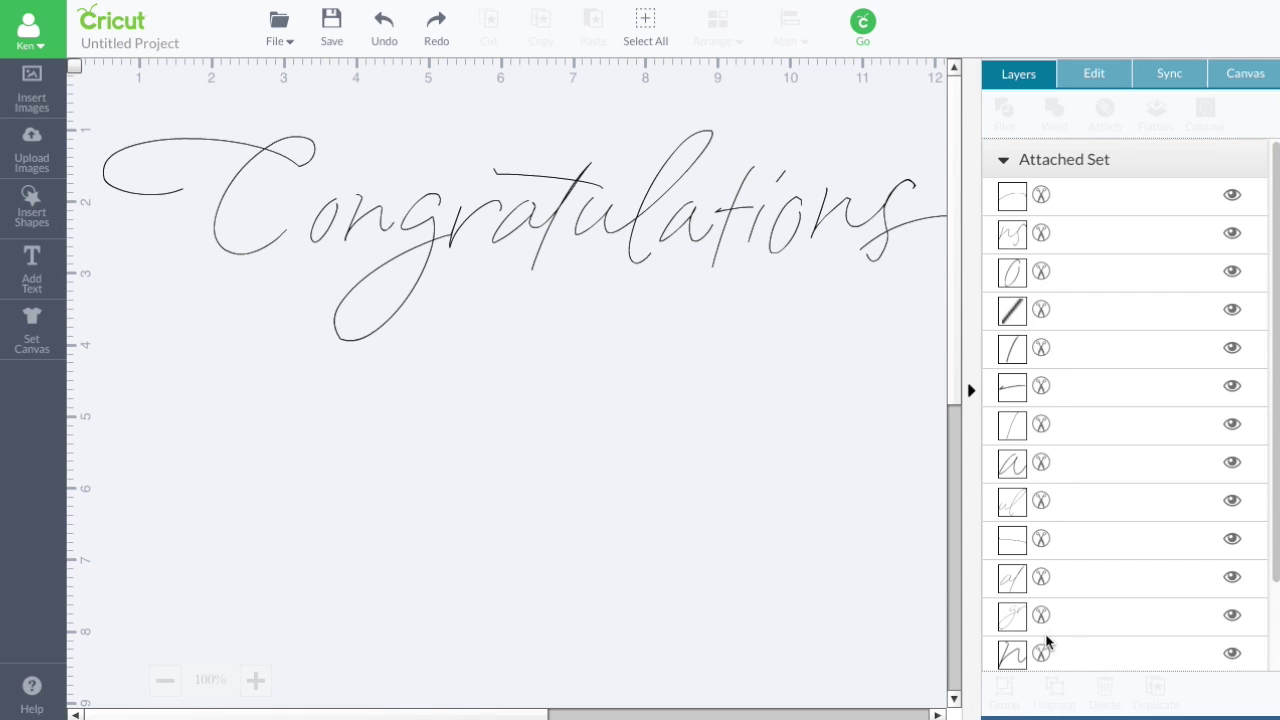
{"action": "left_click", "coordinate": [1044, 200]}
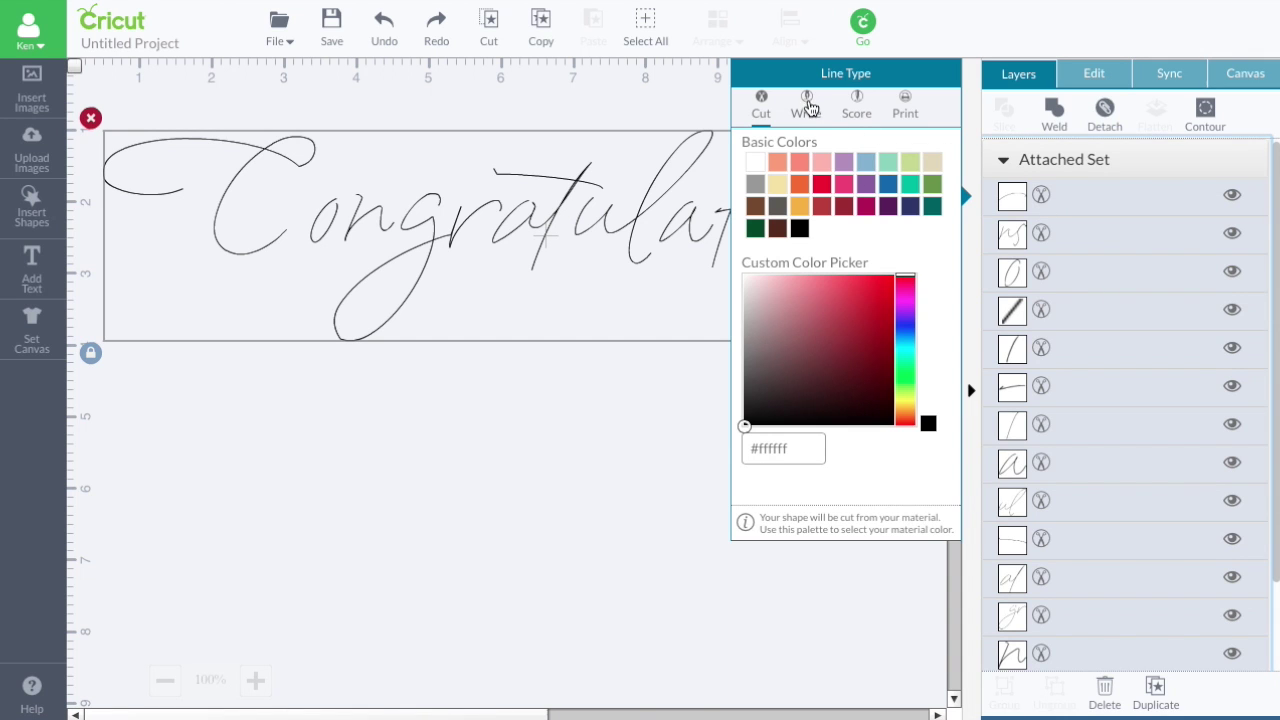
{"action": "left_click", "coordinate": [808, 108]}
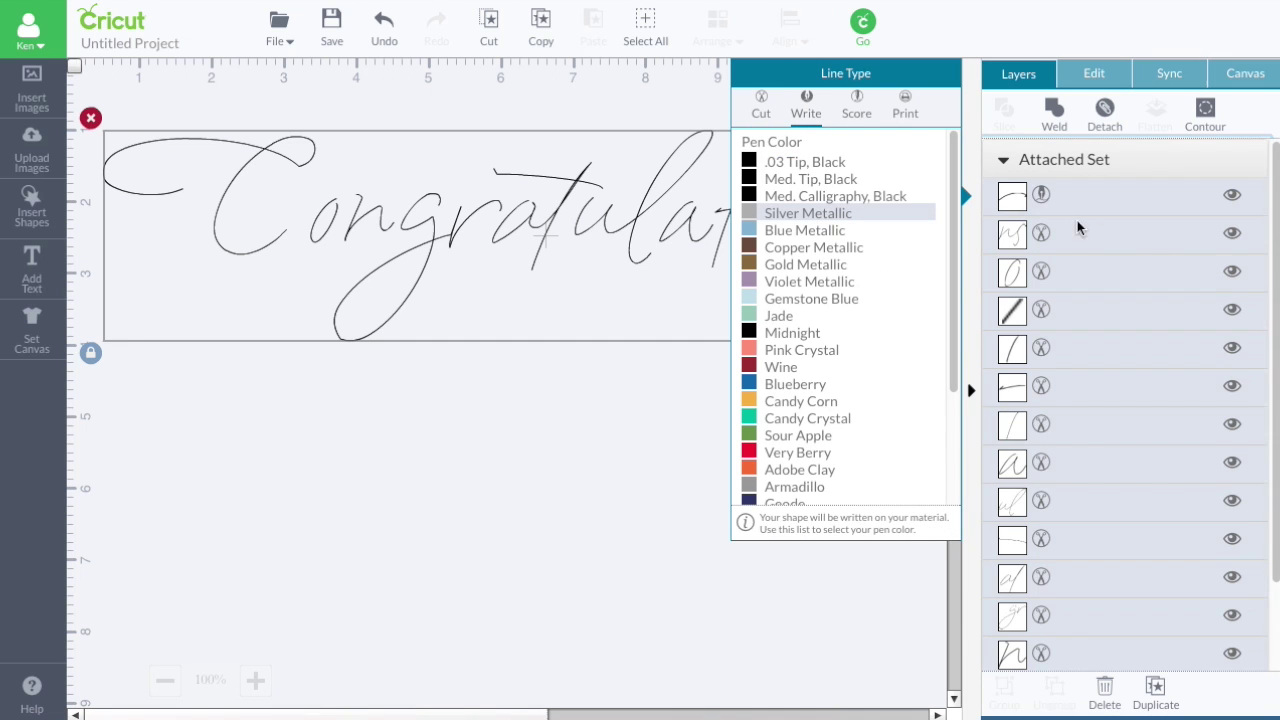
Change the line type of the second through seventh layers, starting with the "ns" stroke, from Cut to Write.
{"action": "left_click", "coordinate": [1044, 235]}
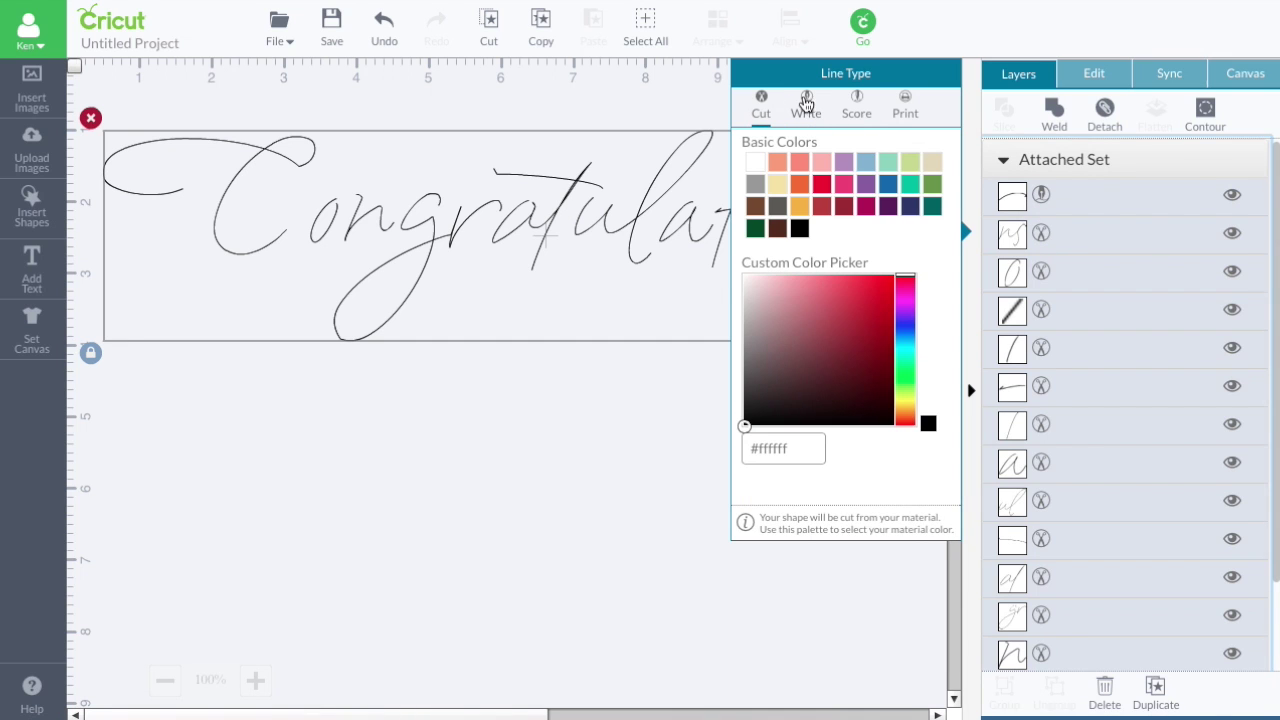
{"action": "left_click", "coordinate": [808, 110]}
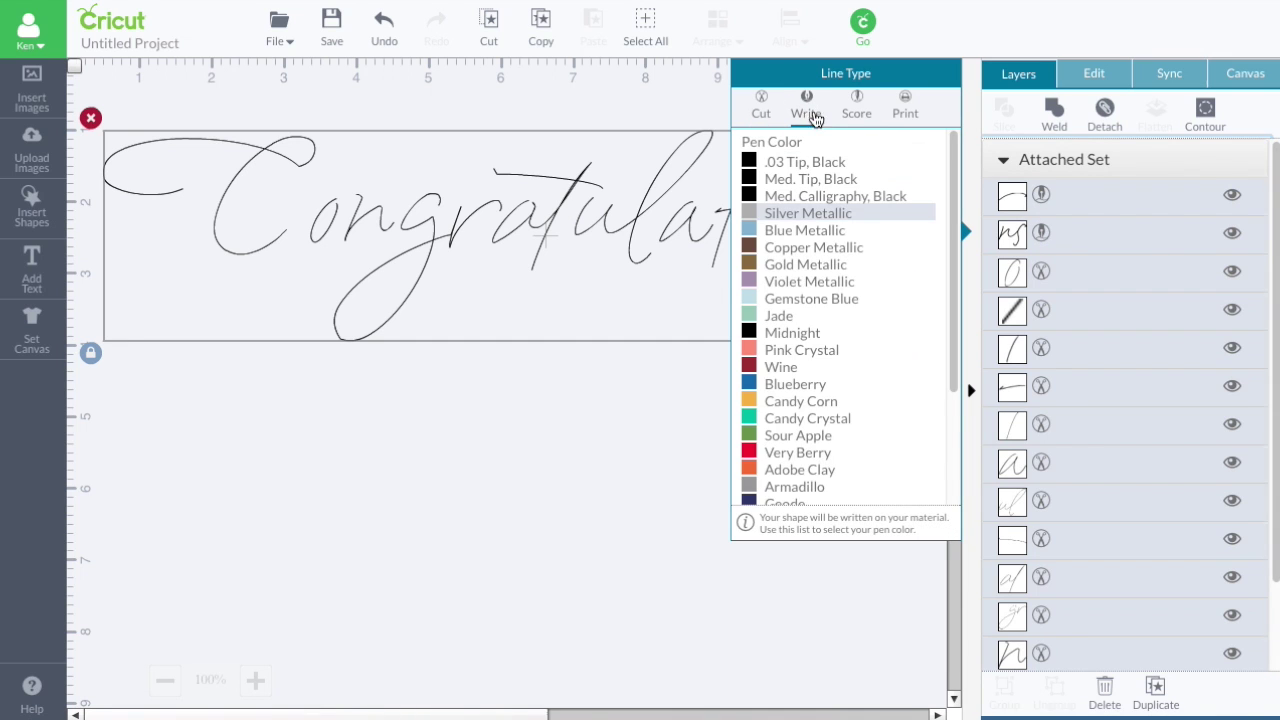
{"action": "left_click", "coordinate": [1045, 276]}
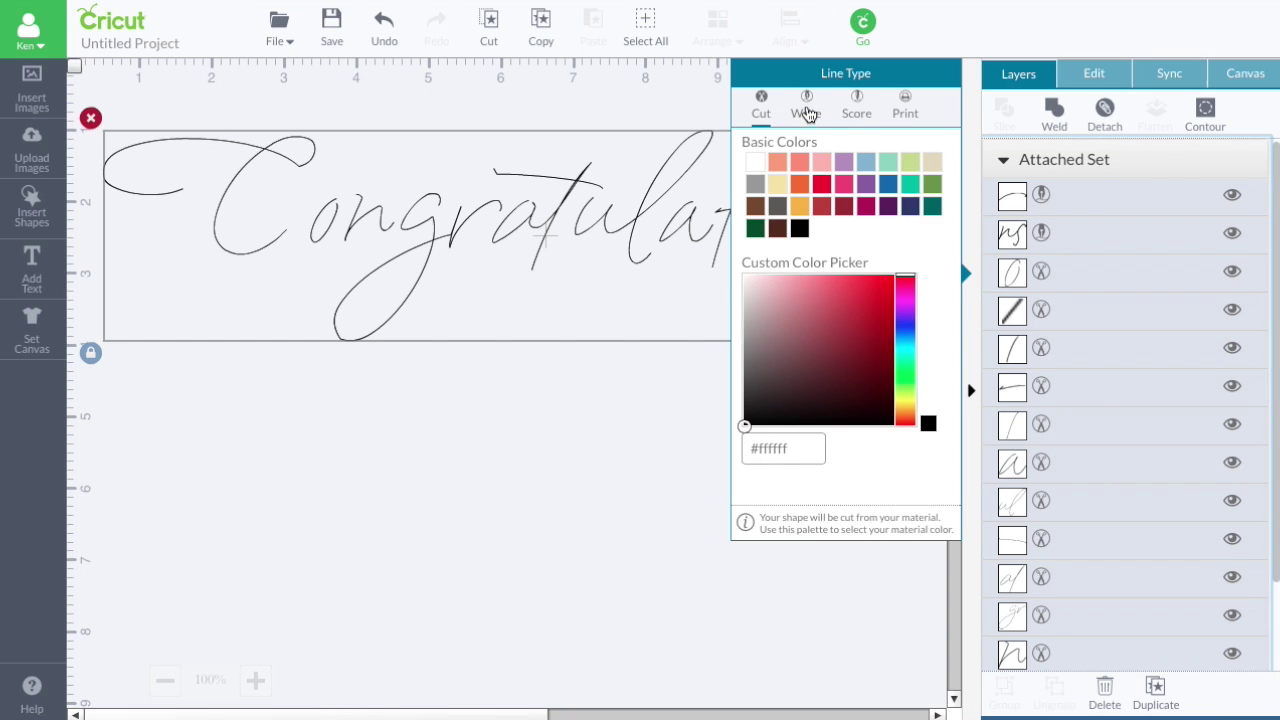
{"action": "left_click", "coordinate": [808, 112]}
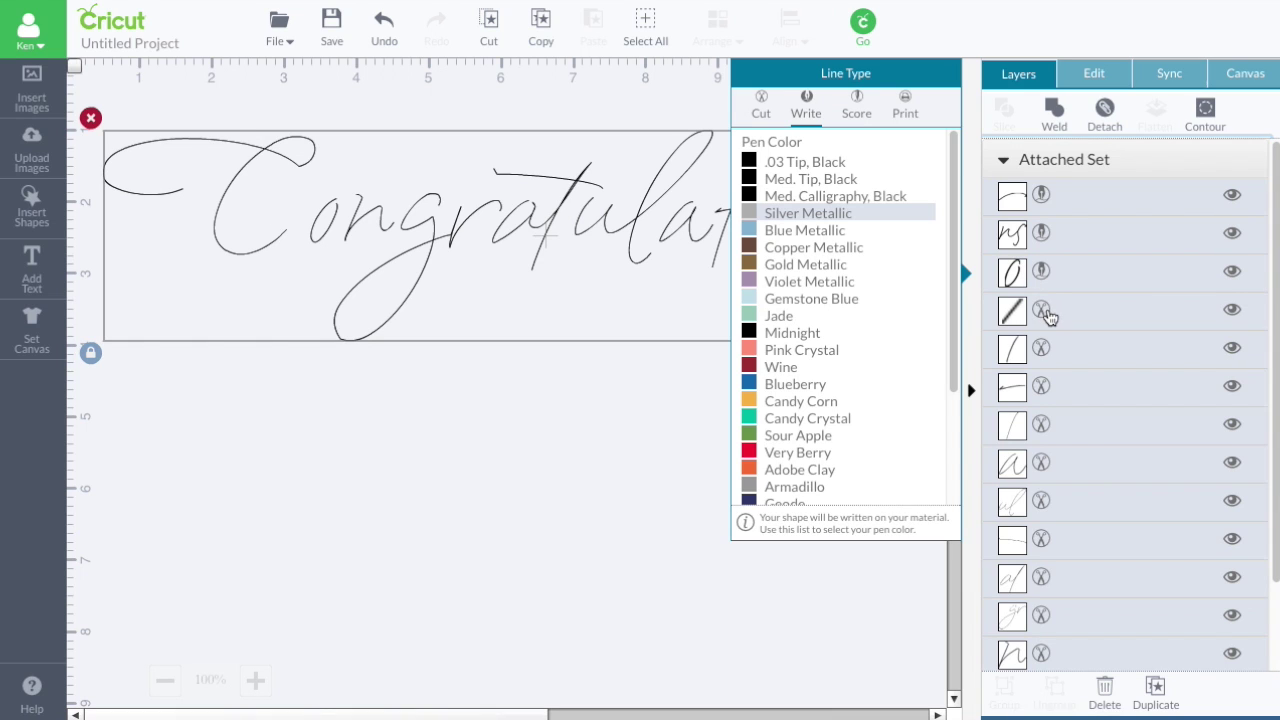
{"action": "left_click", "coordinate": [1040, 312]}
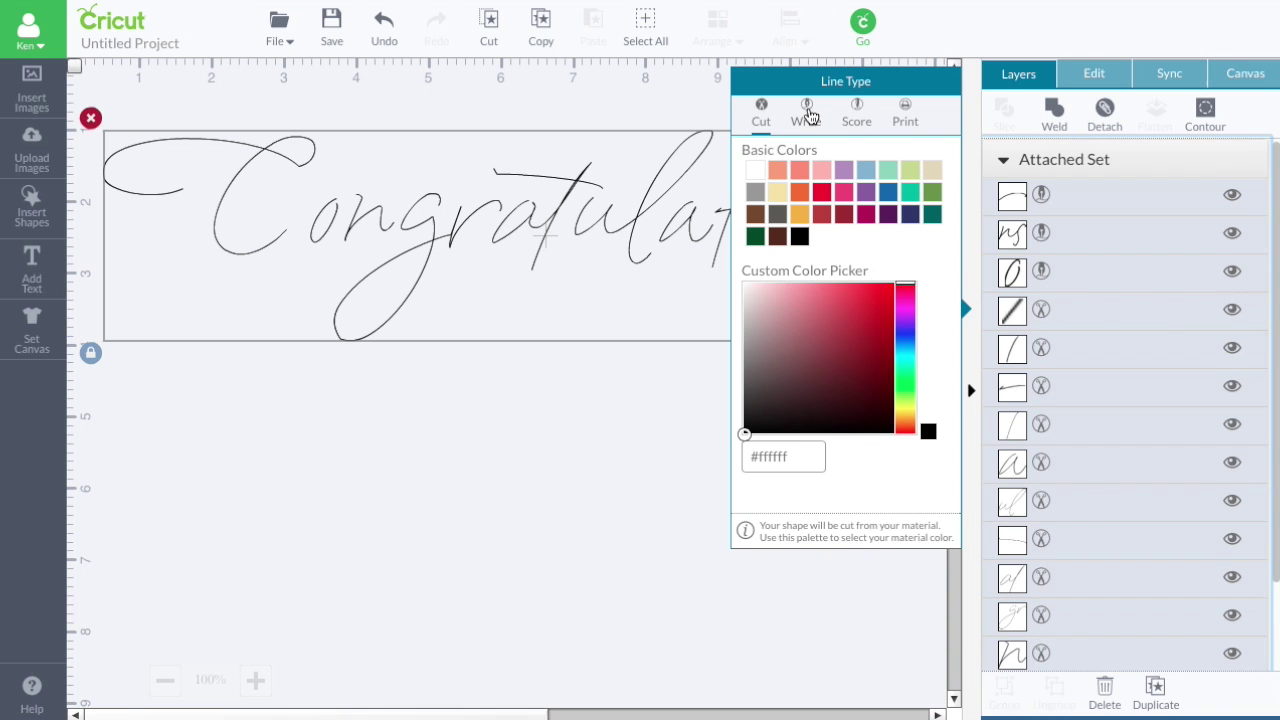
{"action": "left_click", "coordinate": [806, 112]}
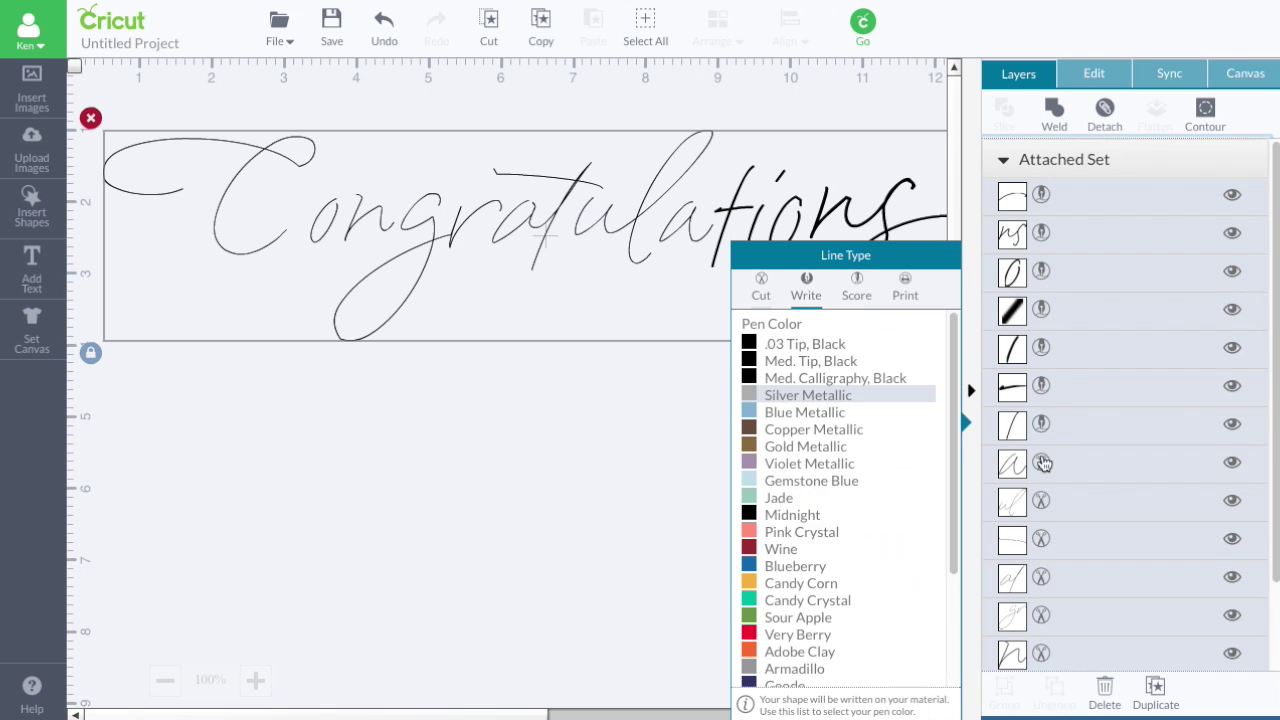
Change the line type of the "a", "ul", t-crossbar, "at" and "gr" layers from Cut to Write.
{"action": "left_click", "coordinate": [761, 288]}
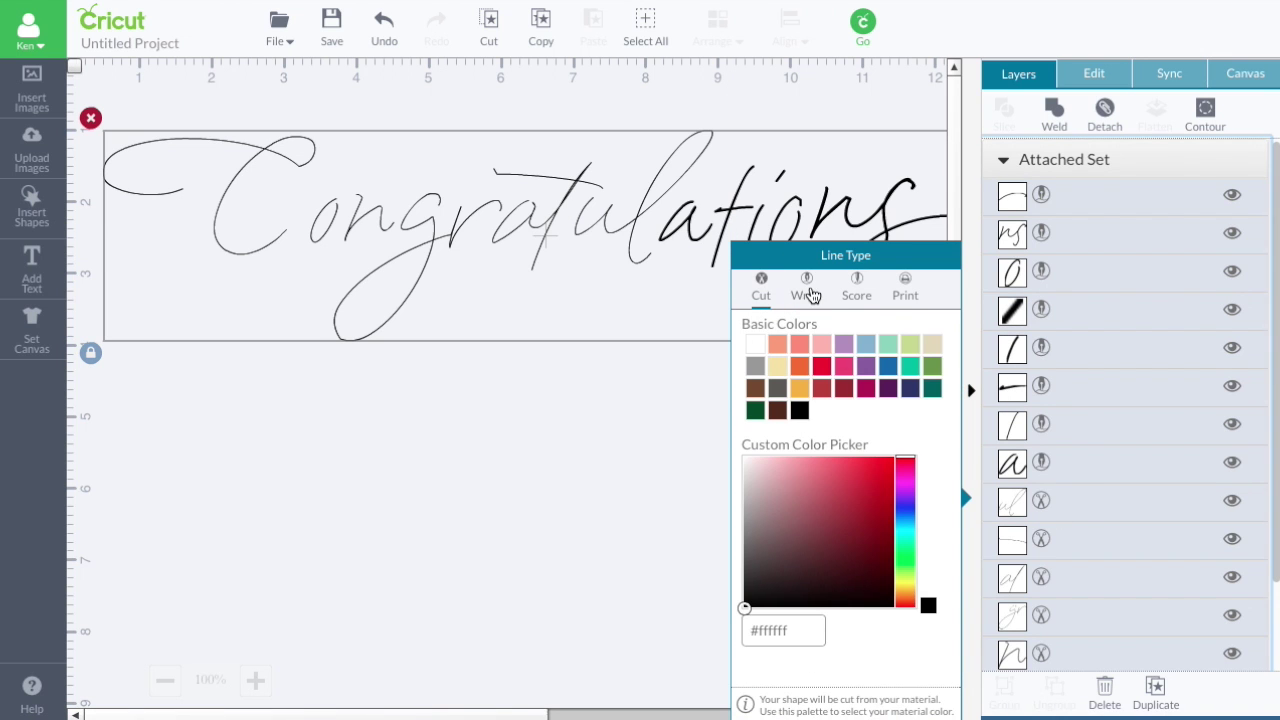
{"action": "left_click", "coordinate": [806, 288]}
{"action": "left_click", "coordinate": [1042, 540]}
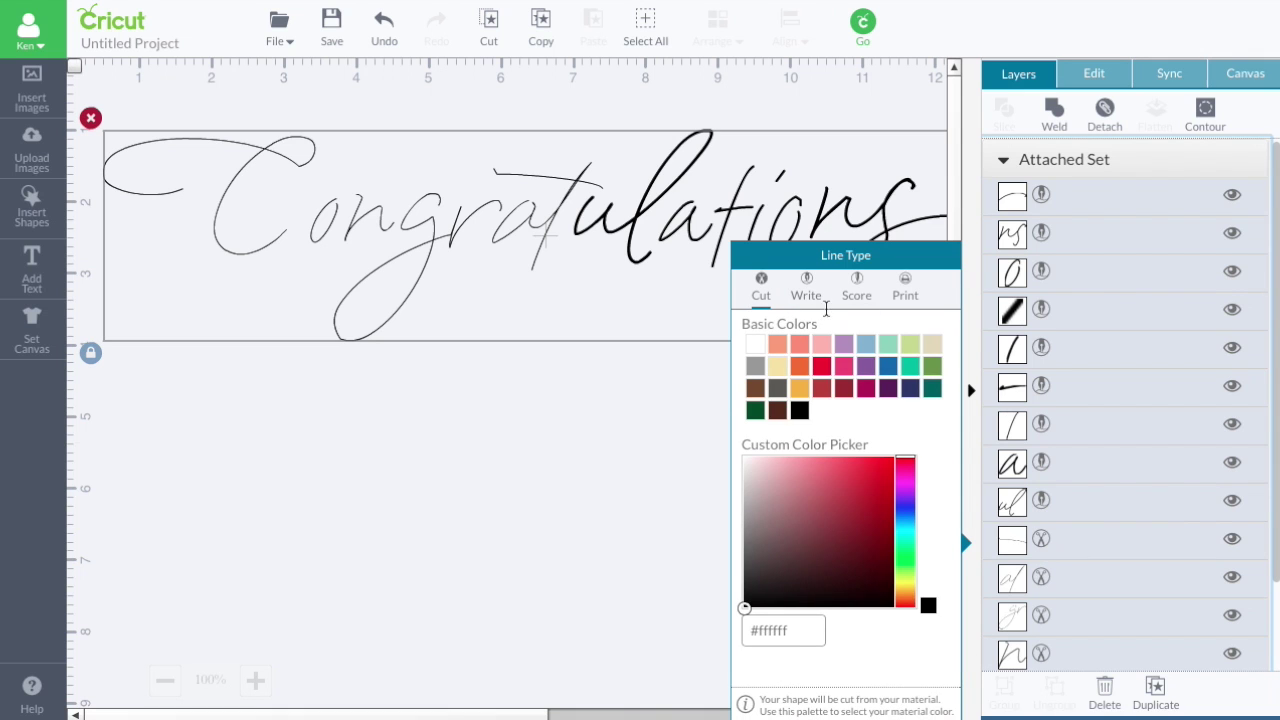
{"action": "left_click", "coordinate": [806, 288]}
{"action": "left_click", "coordinate": [1042, 583]}
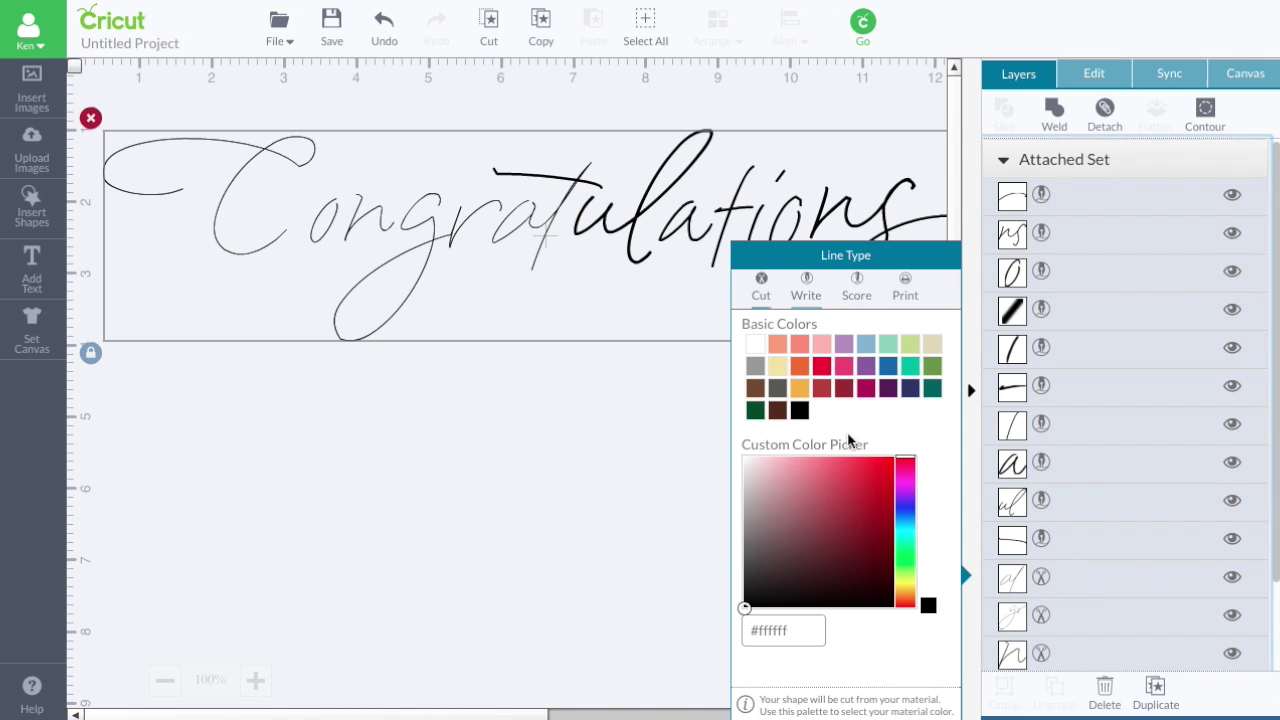
{"action": "left_click", "coordinate": [806, 288]}
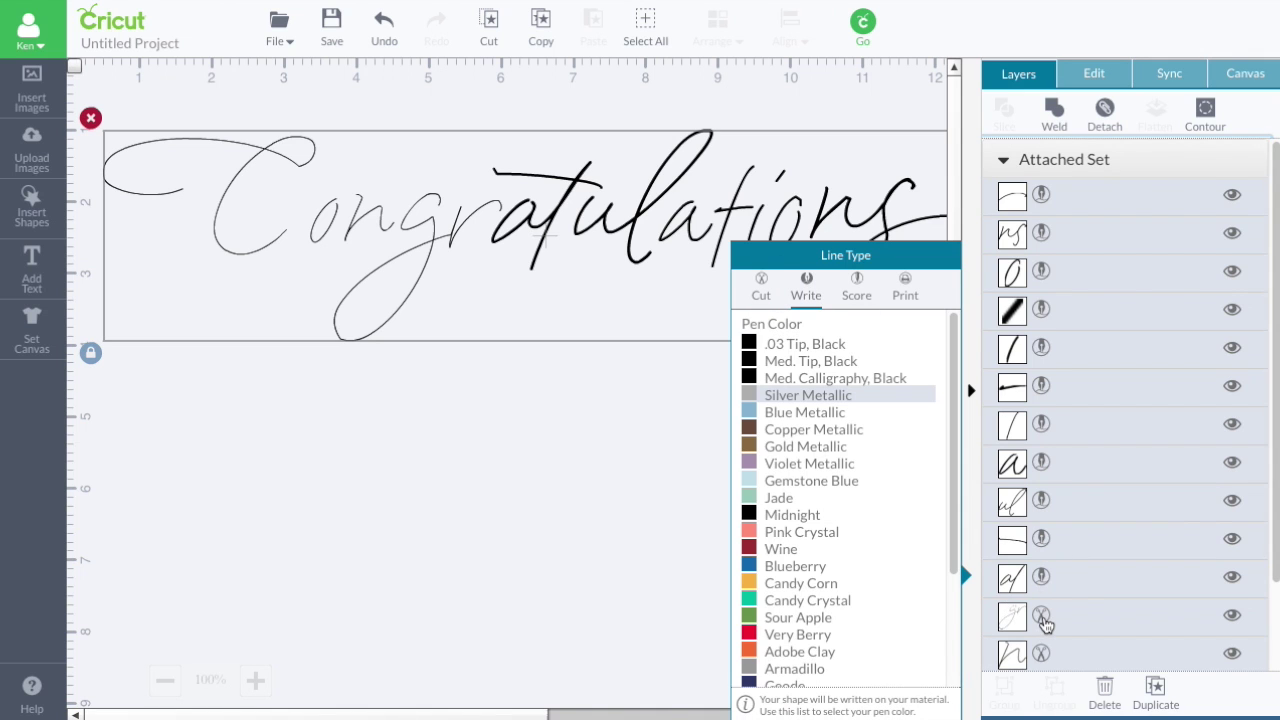
{"action": "left_click", "coordinate": [1042, 618]}
{"action": "left_click", "coordinate": [806, 288]}
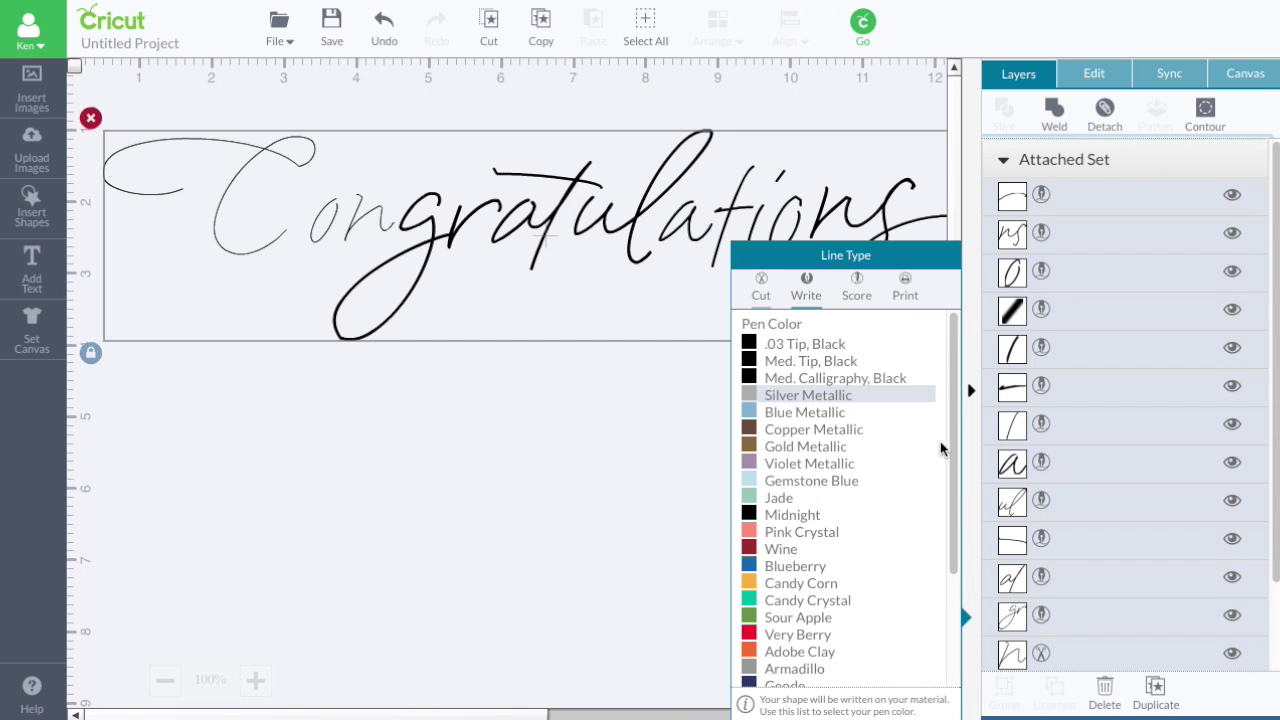
Change the line type of the last three layers, the first "n", the first "o" and the capital "C", from Cut to Write.
{"action": "scroll", "coordinate": [1065, 540], "scroll_direction": "down", "scroll_amount": 3}
{"action": "left_click", "coordinate": [1042, 556]}
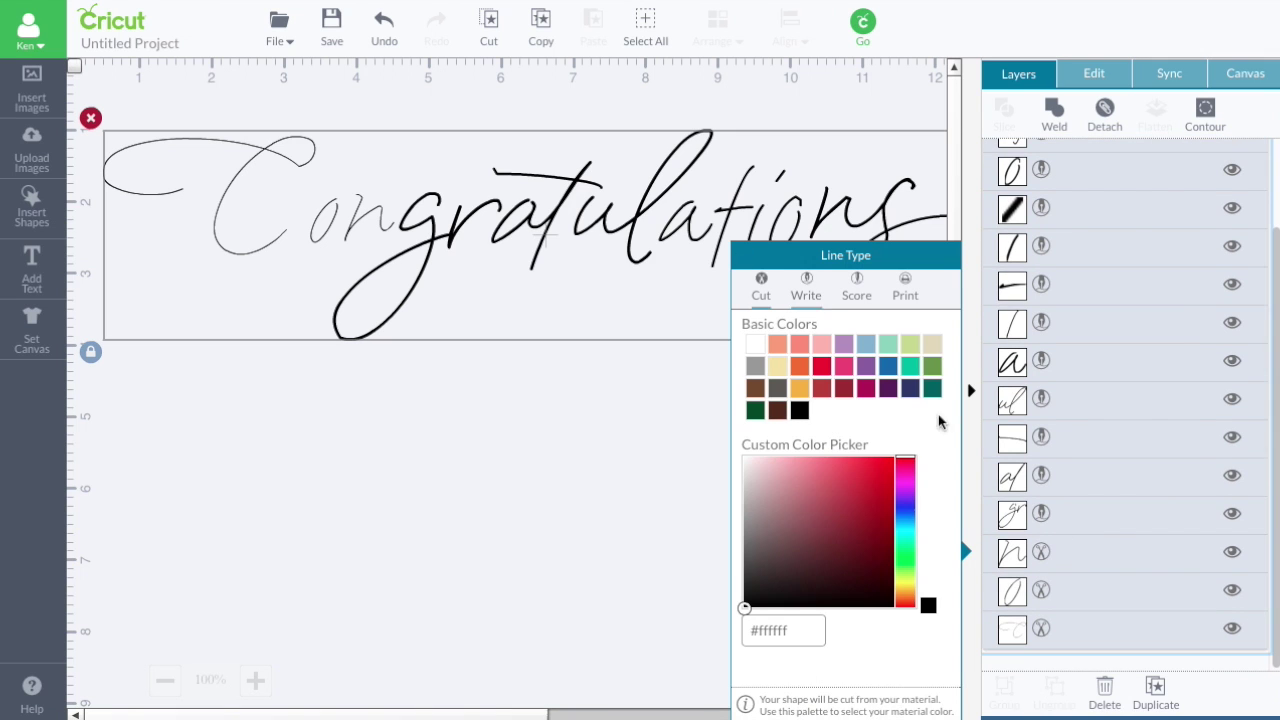
{"action": "left_click", "coordinate": [812, 290]}
{"action": "left_click", "coordinate": [1042, 589]}
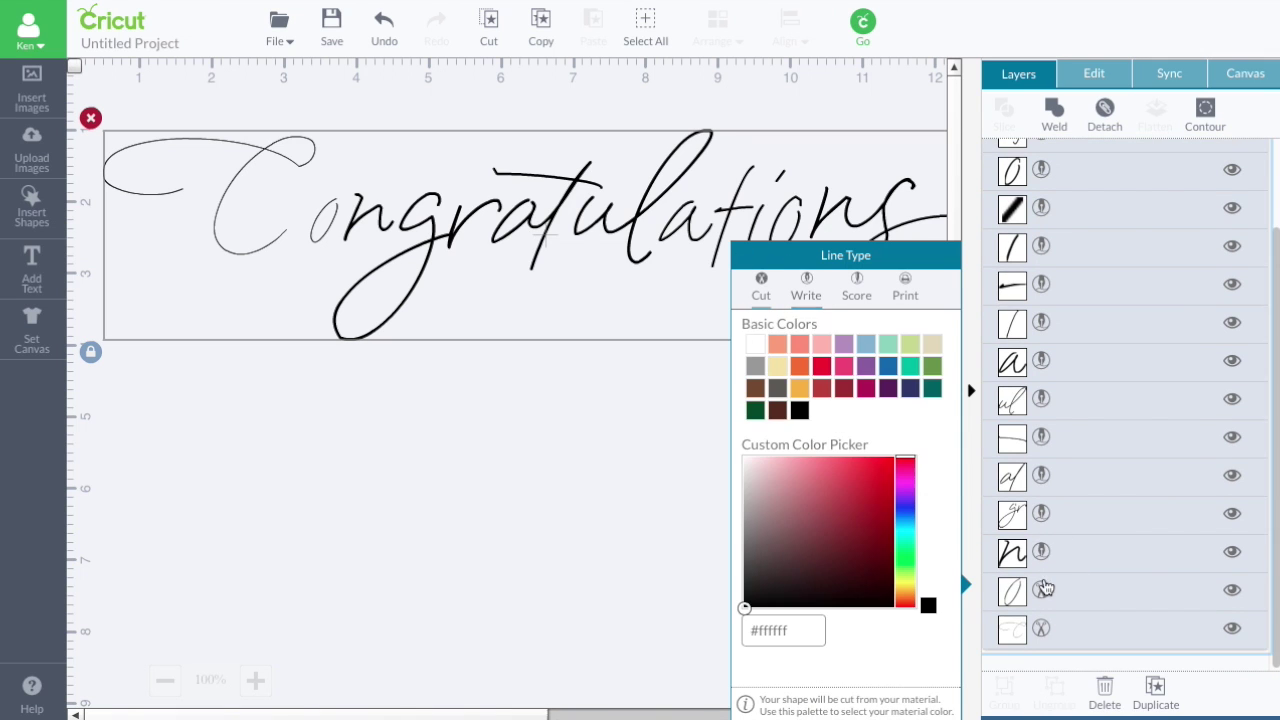
{"action": "left_click", "coordinate": [818, 298]}
{"action": "left_click", "coordinate": [1042, 628]}
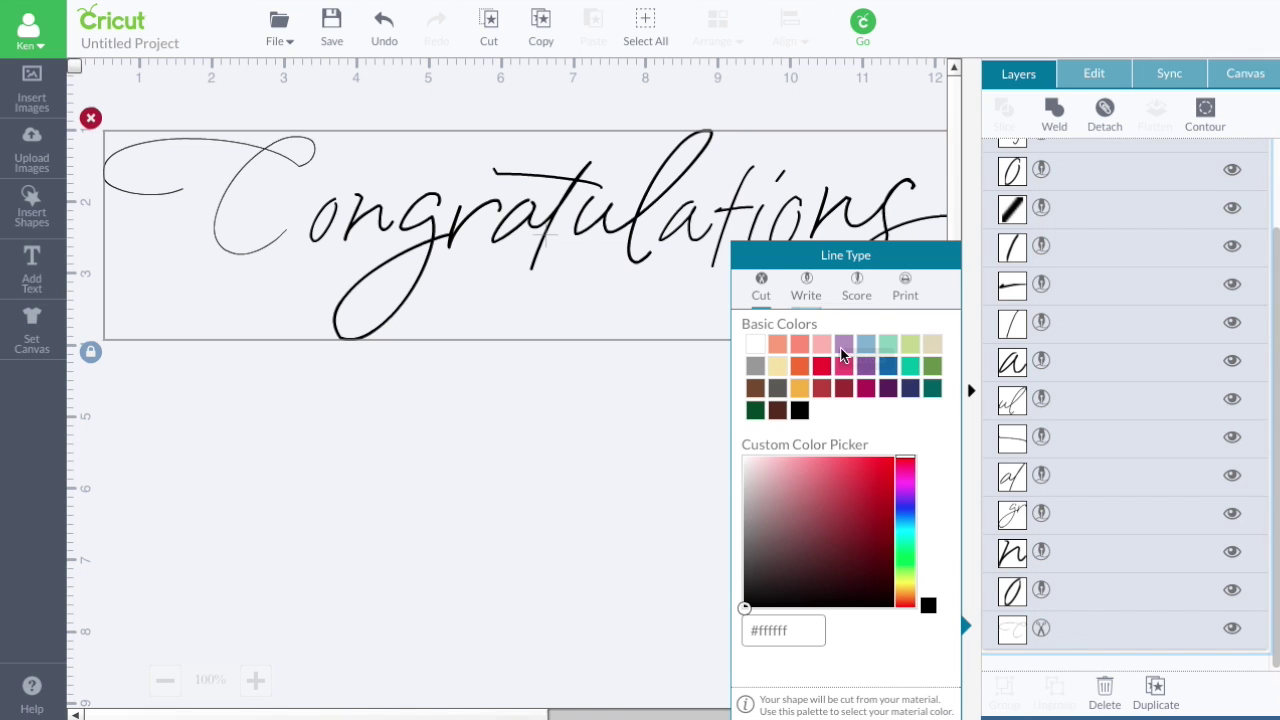
{"action": "left_click", "coordinate": [808, 290]}
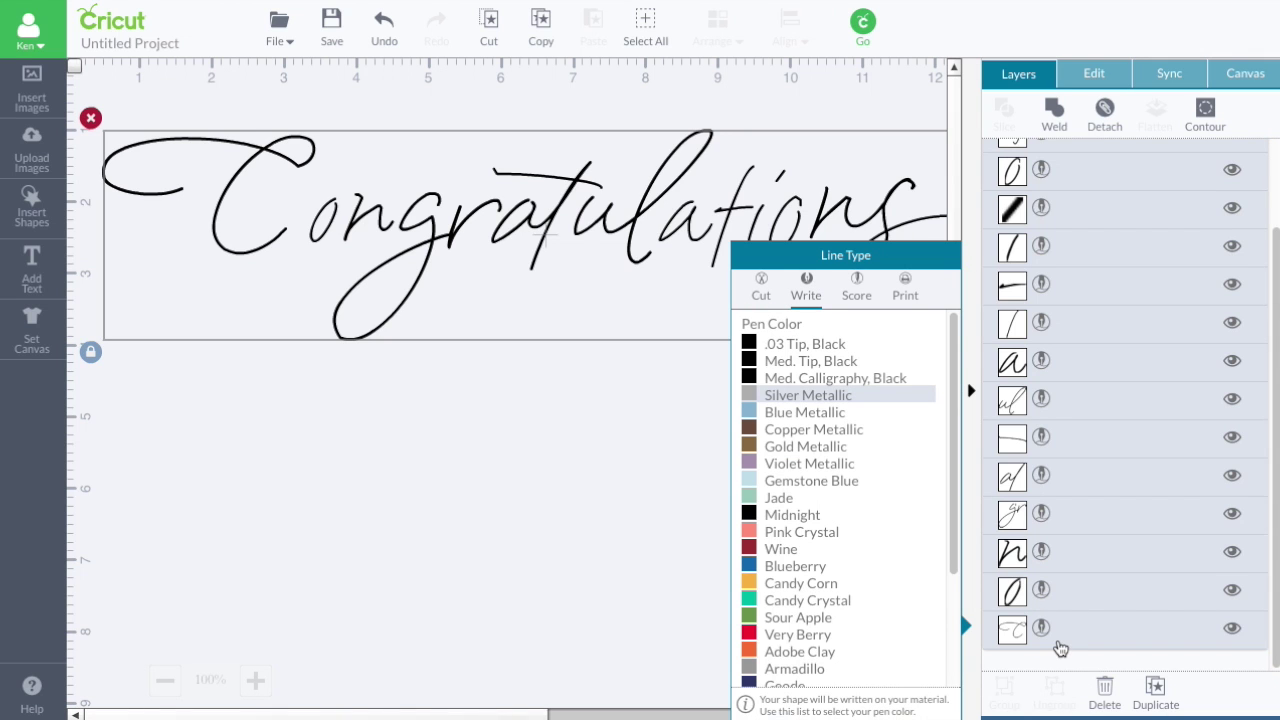
{"action": "left_click", "coordinate": [594, 588]}
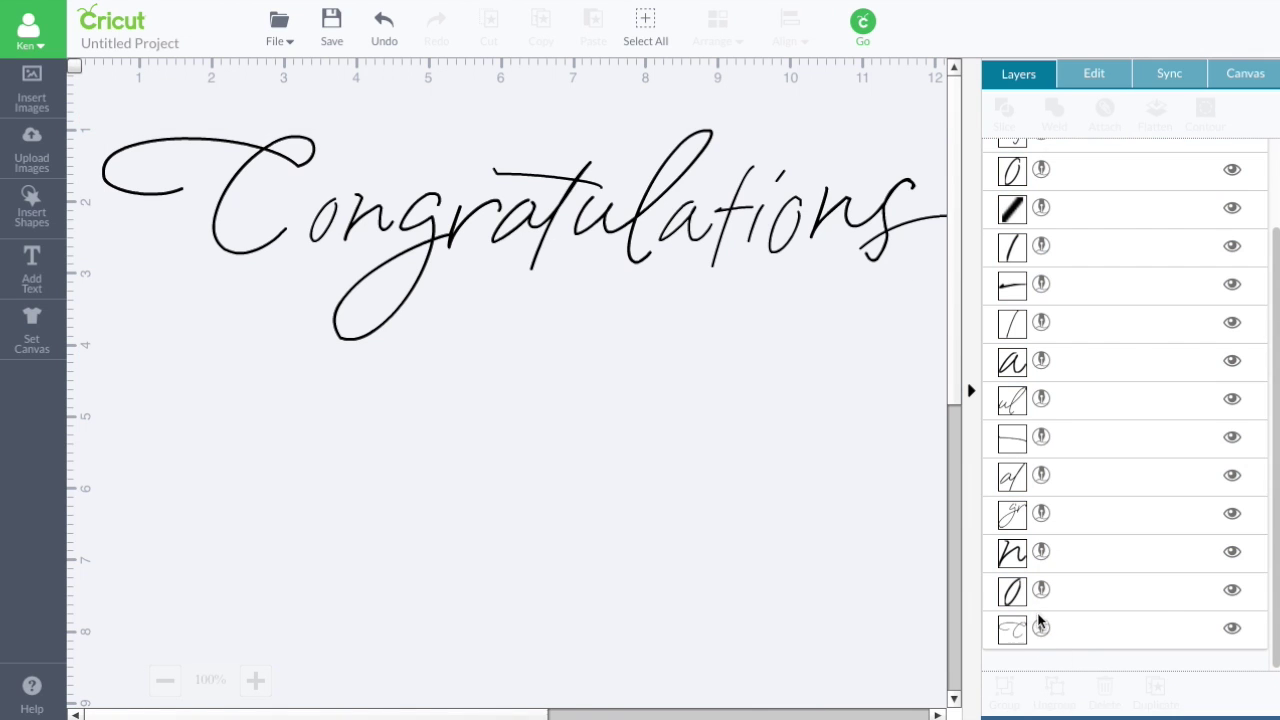
Send the attached lettering to the mat preview, accepting the change to the 12" x 24" mat.
{"action": "scroll", "coordinate": [1042, 245], "scroll_direction": "up", "scroll_amount": 2}
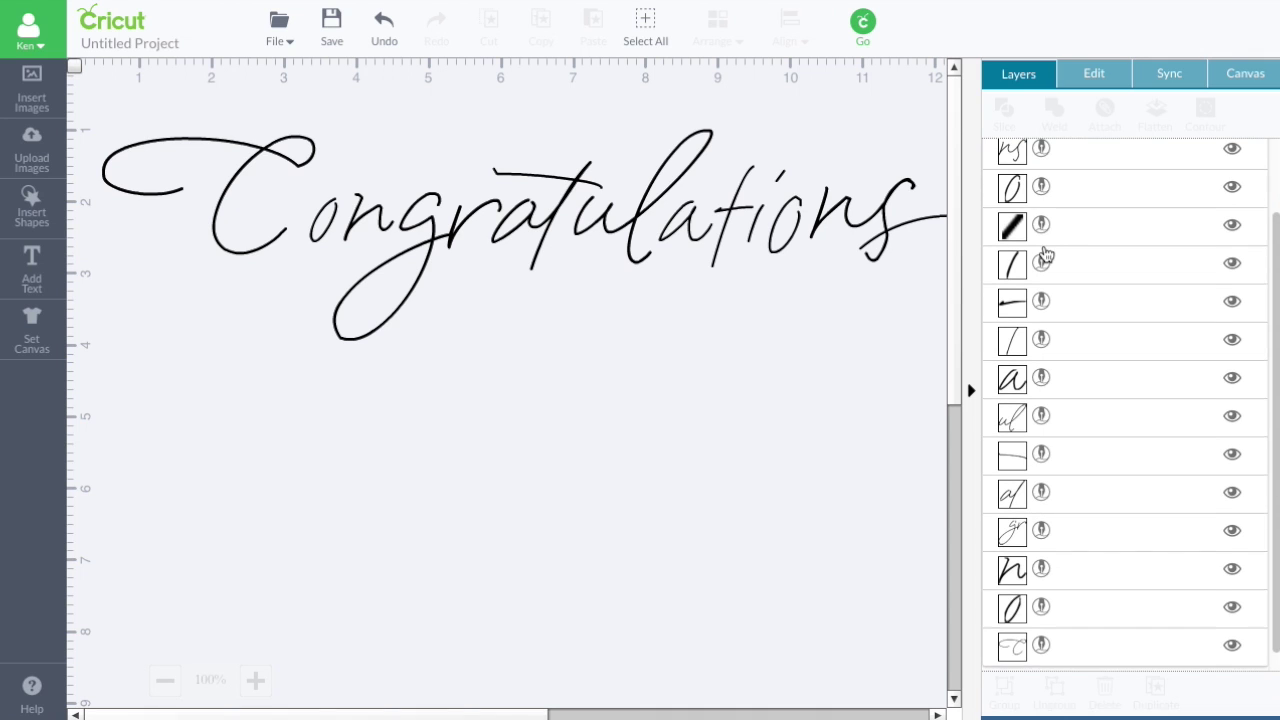
{"action": "scroll", "coordinate": [1044, 256], "scroll_direction": "up", "scroll_amount": 2}
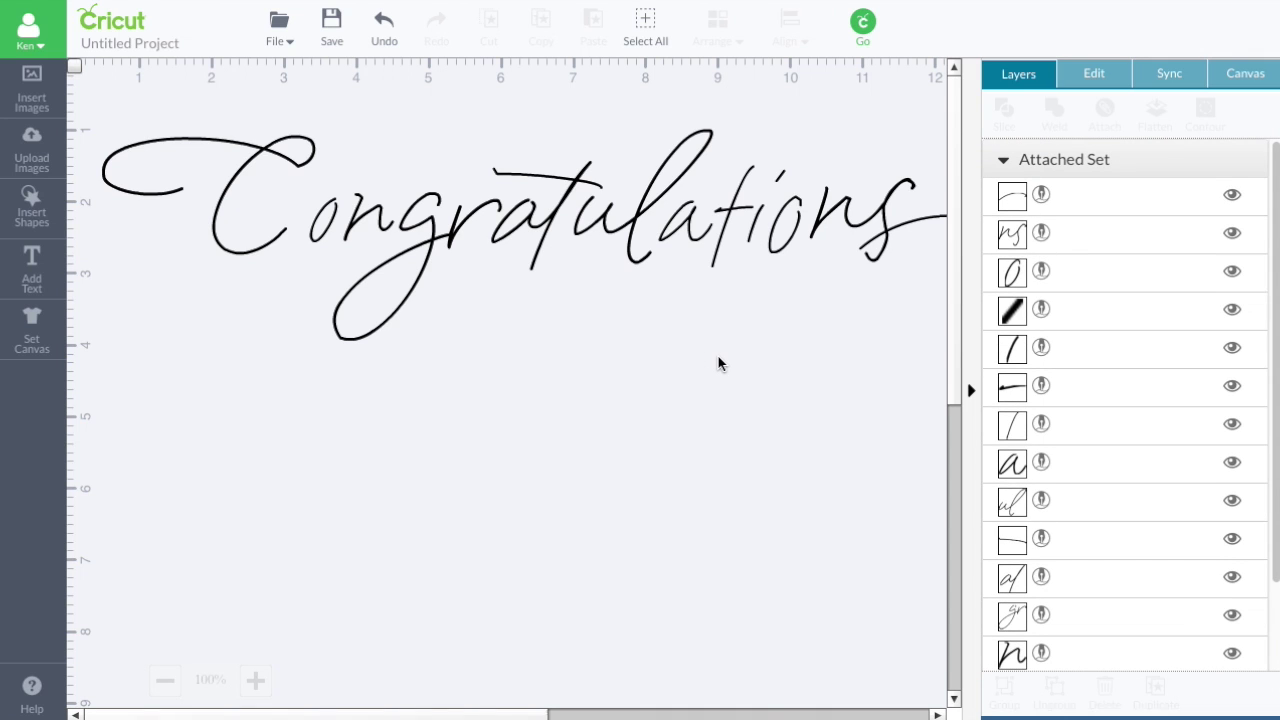
{"action": "left_click", "coordinate": [864, 44]}
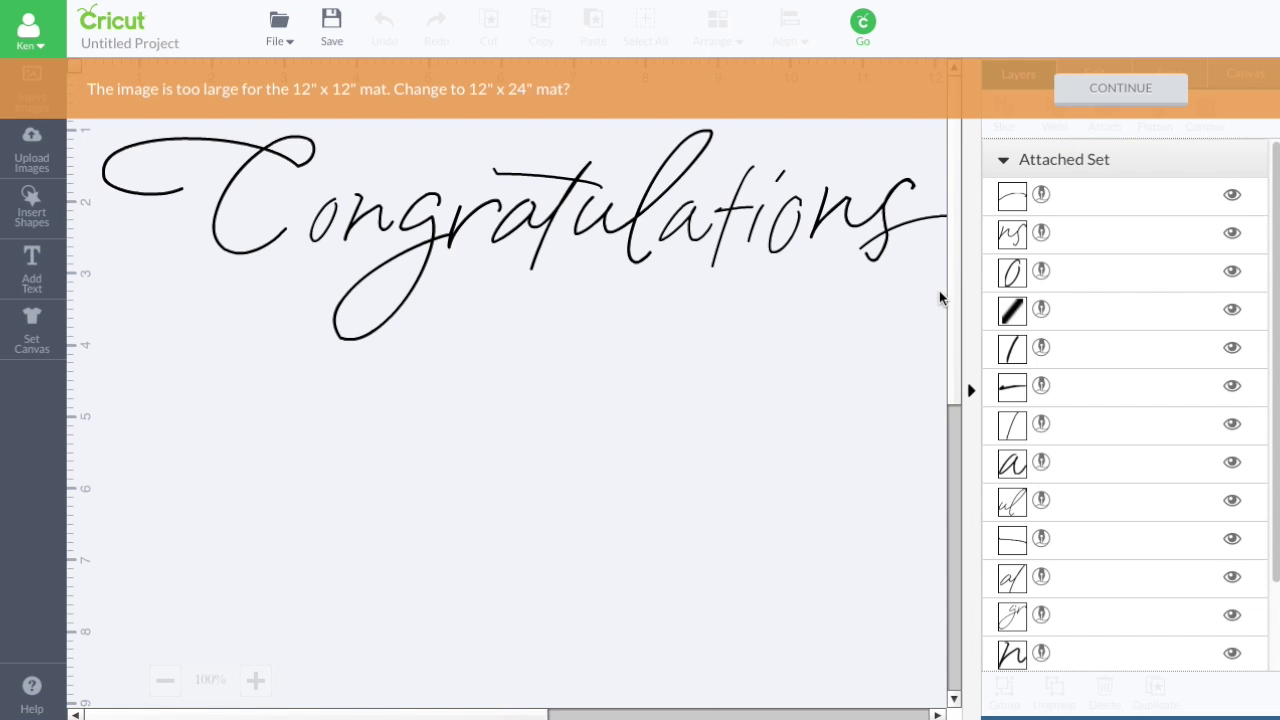
{"action": "left_click", "coordinate": [1134, 89]}
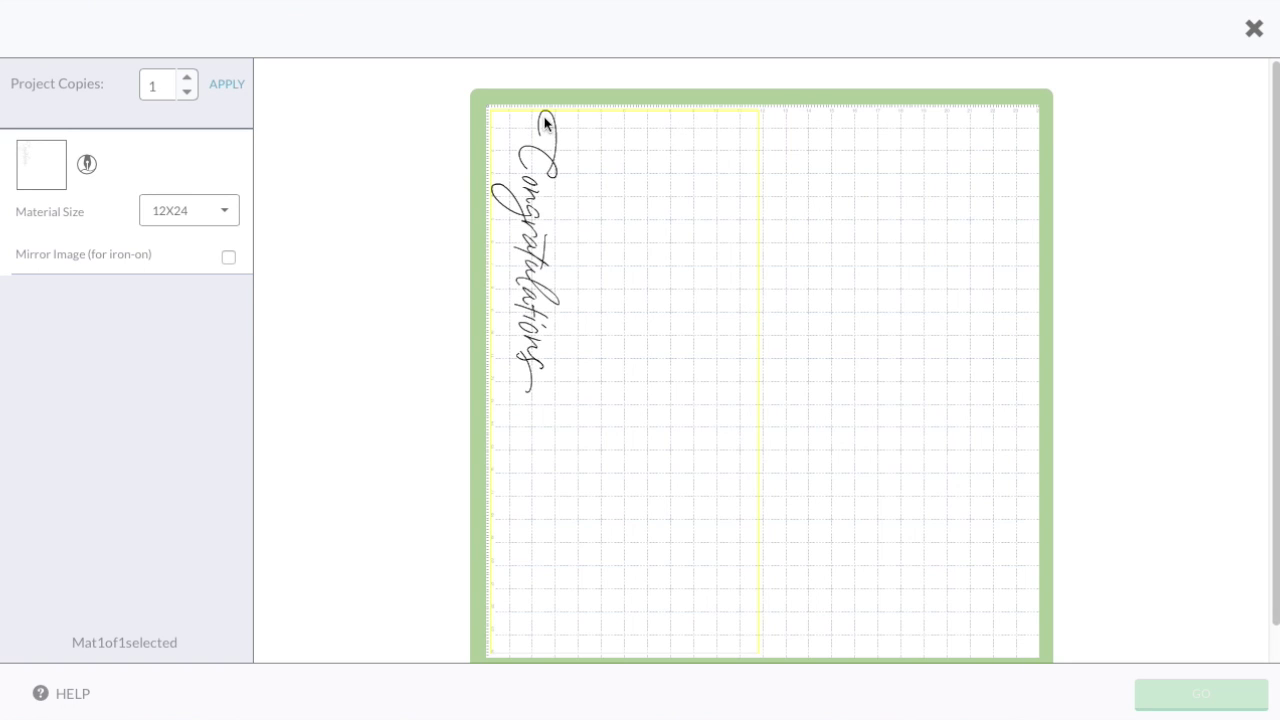